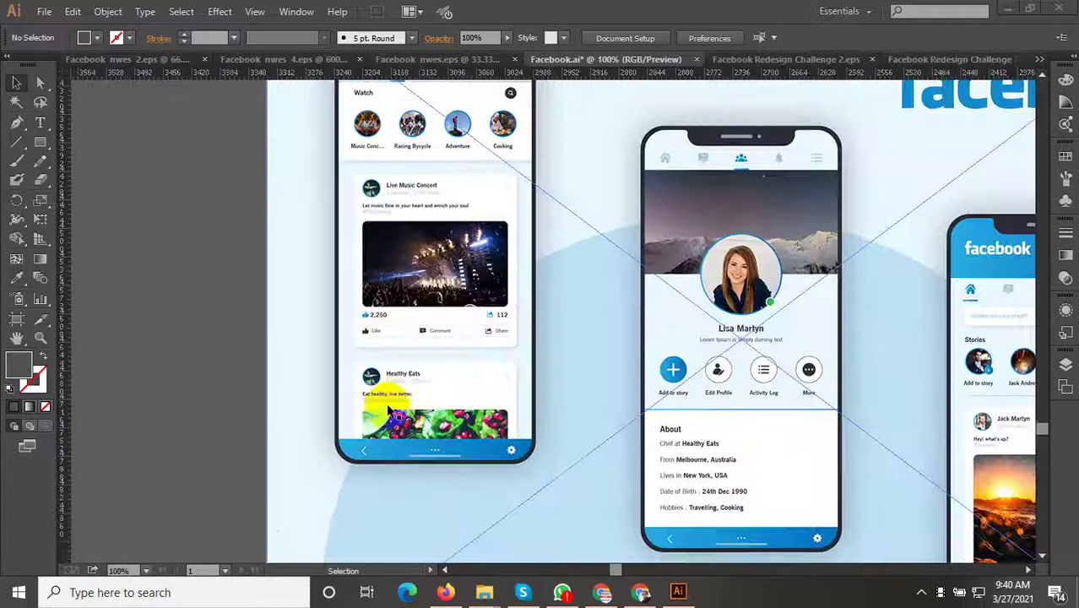
# Step: Ungroup the web header's nav icons and select the home, friends, video and groups icons
pyautogui.scroll(-2, 366, 314)
pyautogui.scroll(2, 390, 234)
pyautogui.scroll(1, 422, 338)
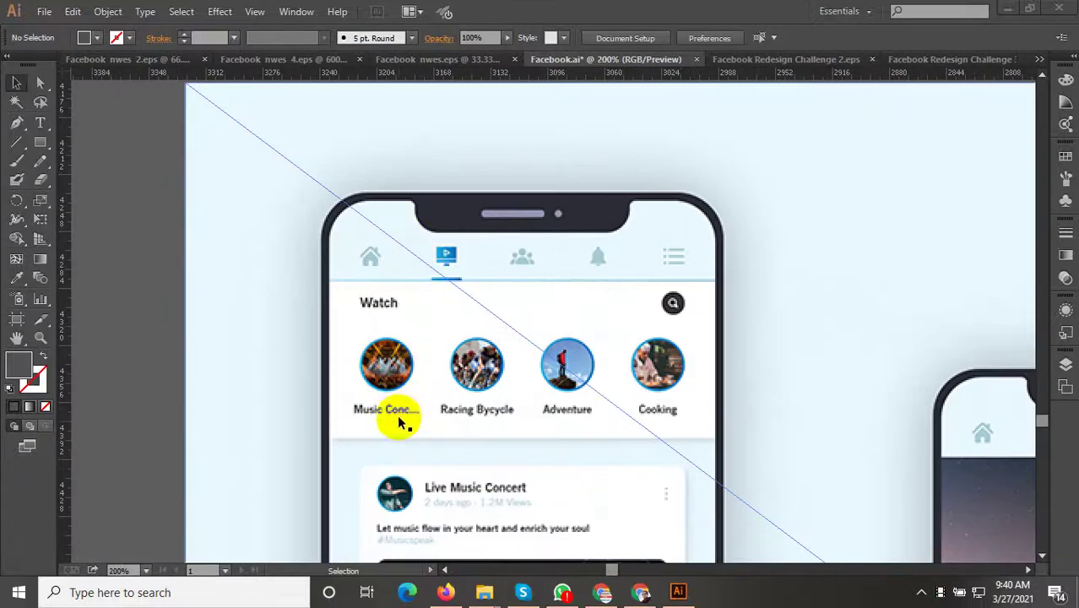
pyautogui.scroll(-2, 398, 423)
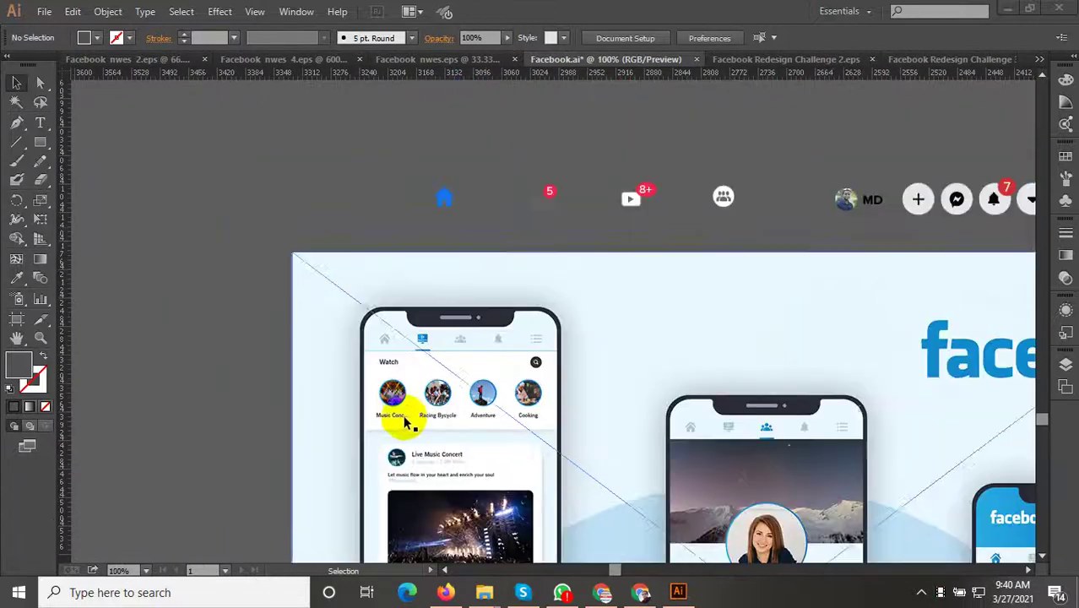
pyautogui.click(435, 197)
pyautogui.rightClick(446, 197)
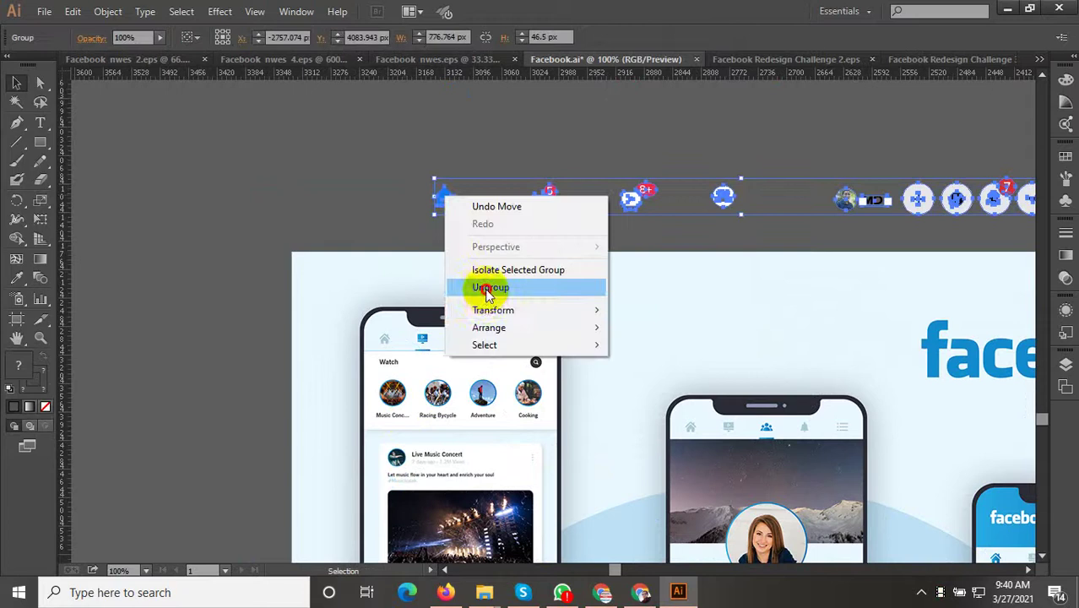
pyautogui.click(490, 288)
pyautogui.click(434, 236)
pyautogui.click(432, 195)
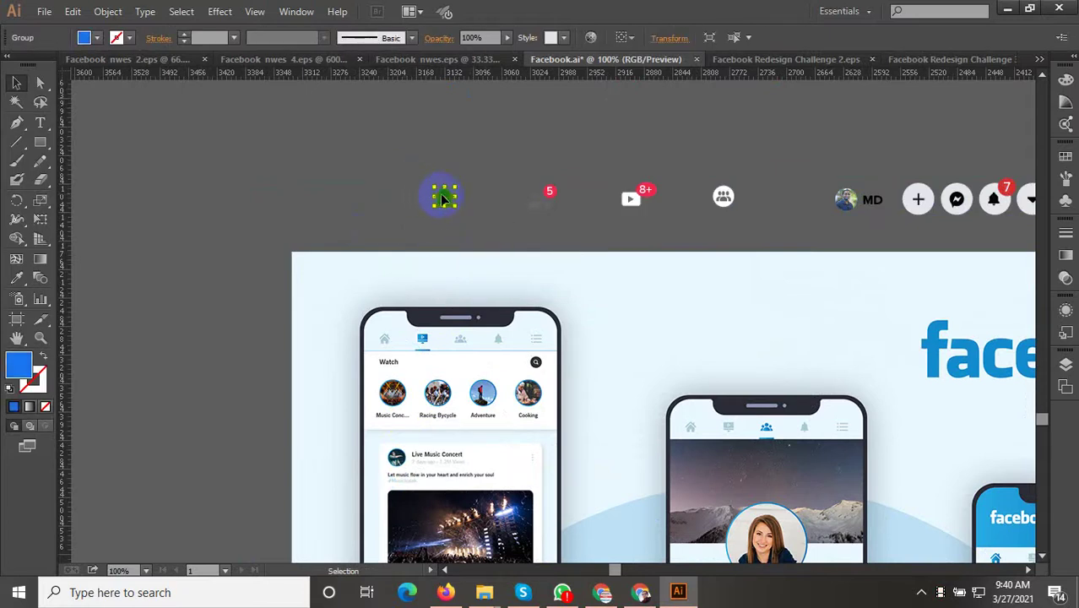
pyautogui.moveTo(745, 228); pyautogui.dragTo(533, 211)
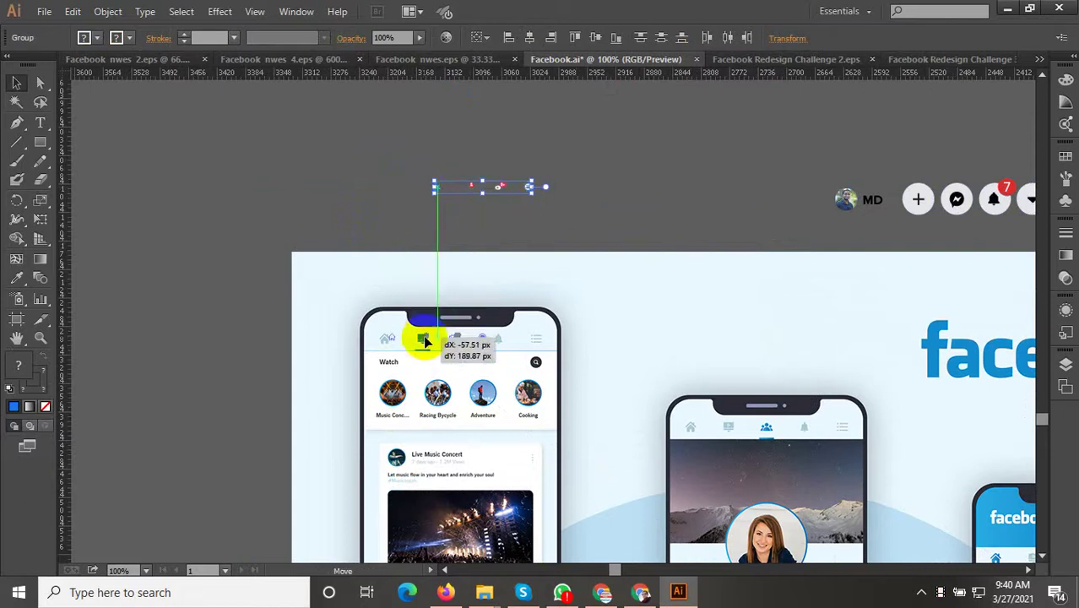
# Step: Move the four icons onto the phone's top bar, group them and stretch the row to 161 px
pyautogui.moveTo(469, 193); pyautogui.dragTo(423, 337)
pyautogui.scroll(-2, 439, 283)
pyautogui.scroll(3, 441, 282)
pyautogui.rightClick(410, 229)
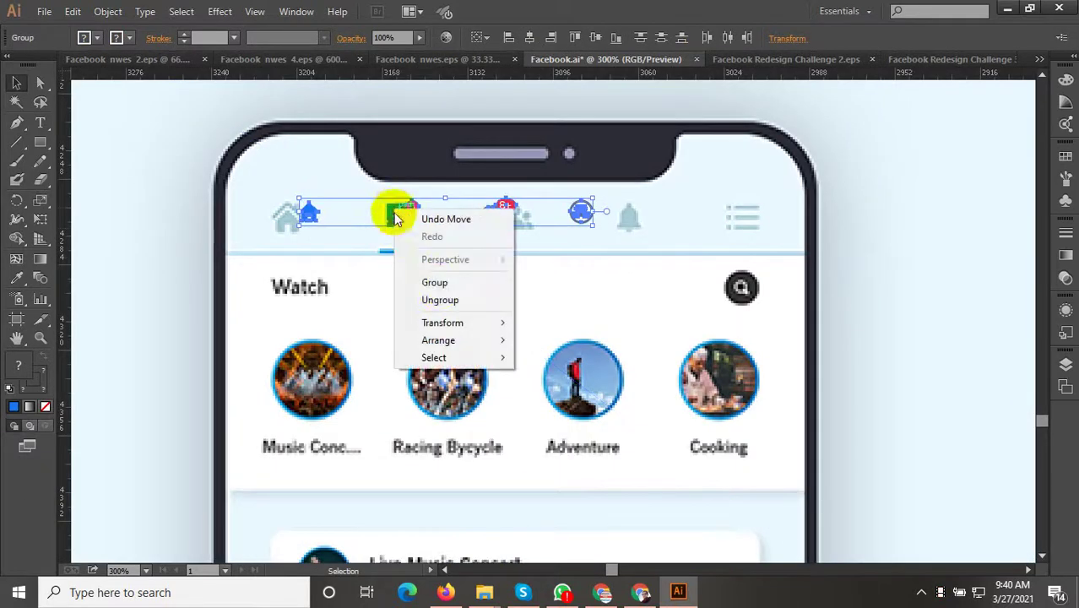
pyautogui.click(431, 279)
pyautogui.moveTo(591, 226); pyautogui.dragTo(652, 254)
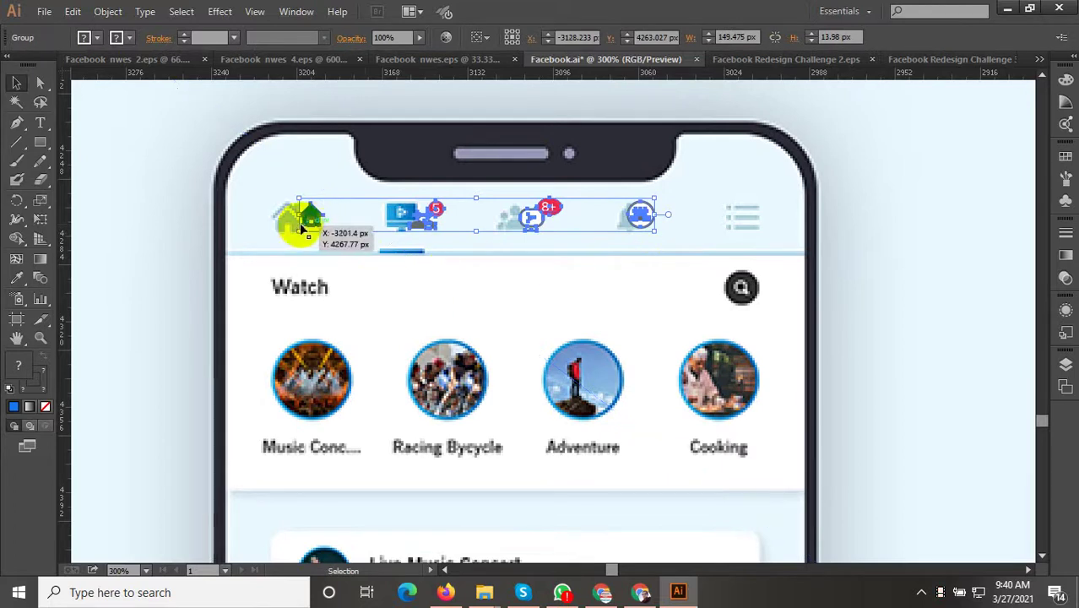
pyautogui.moveTo(298, 229); pyautogui.dragTo(267, 254)
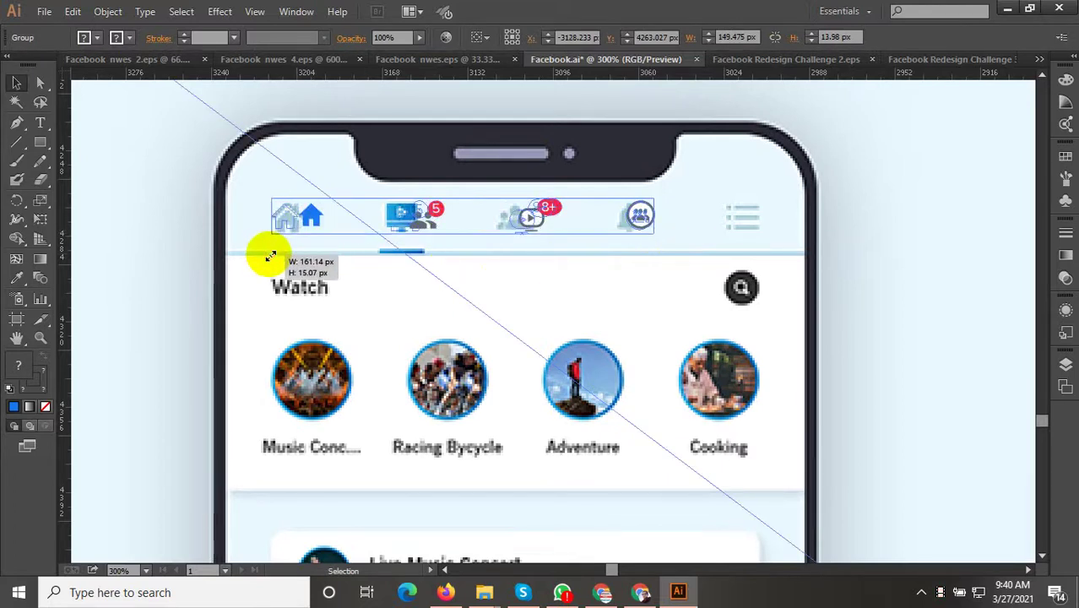
# Step: Nudge the grouped icon row into place over the phone's old nav icons
pyautogui.scroll(2, 279, 212)
pyautogui.moveTo(292, 219); pyautogui.dragTo(297, 224)
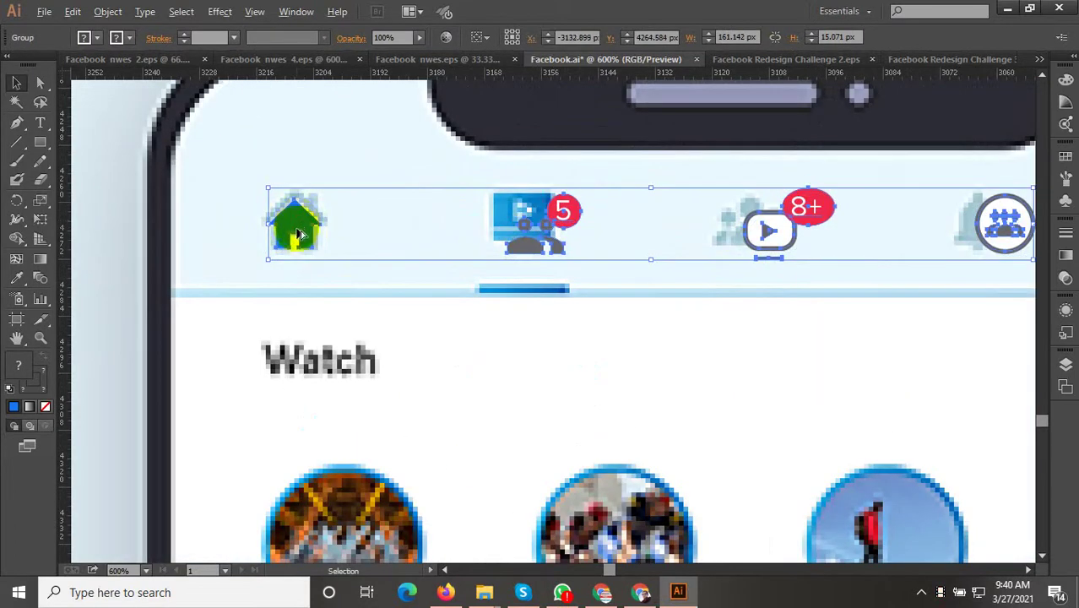
pyautogui.click(108, 180)
pyautogui.click(533, 246)
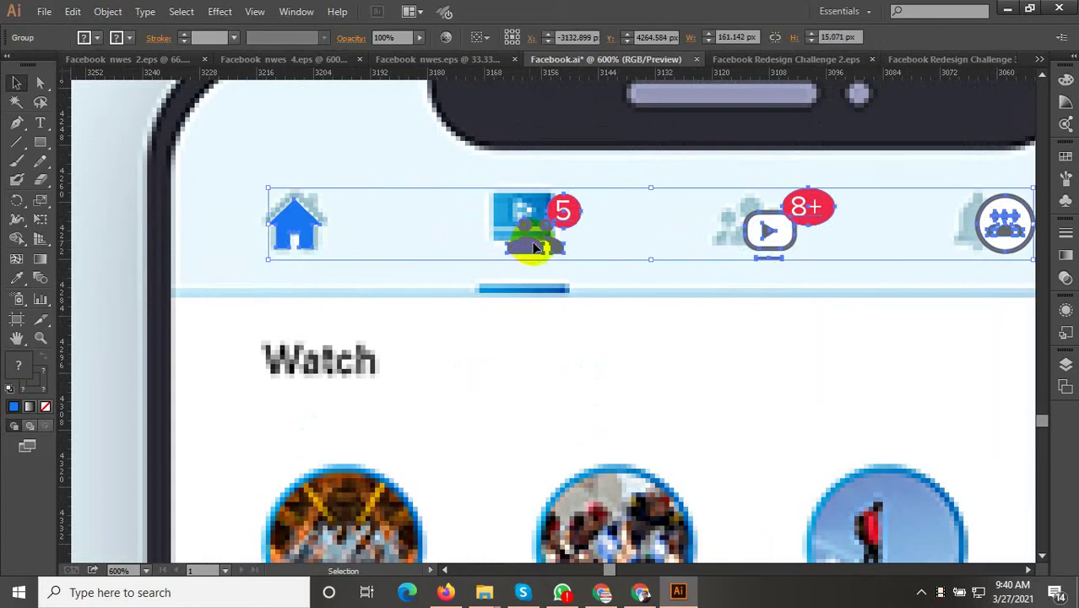
pyautogui.doubleClick(528, 247)
# Step: Move the 8+ video icon into the second slot and shift the friends icon aside
pyautogui.scroll(-1, 460, 237)
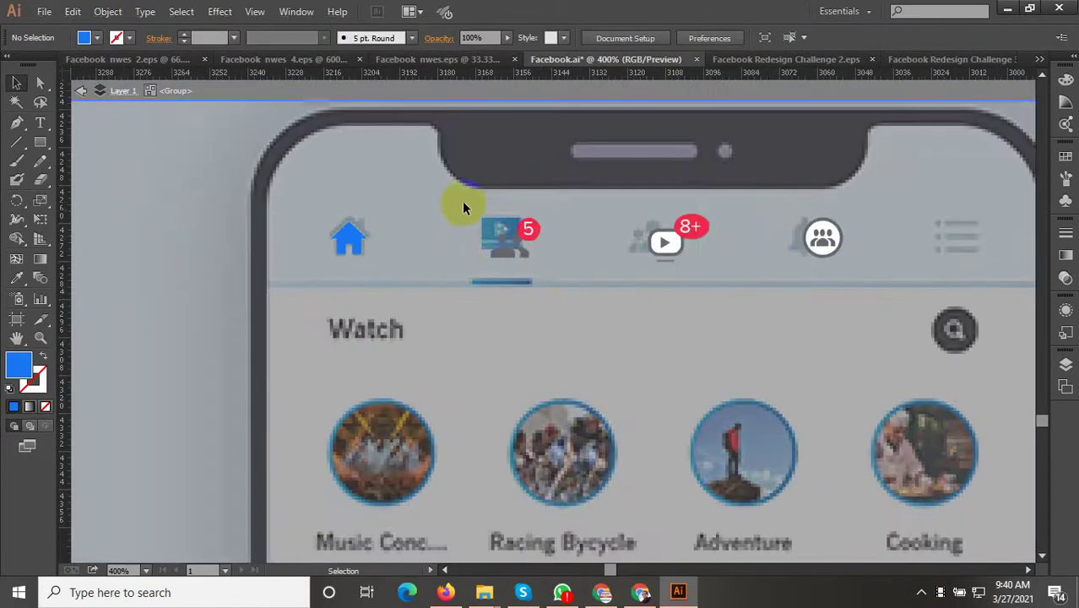
pyautogui.click(528, 254)
pyautogui.scroll(1, 533, 257)
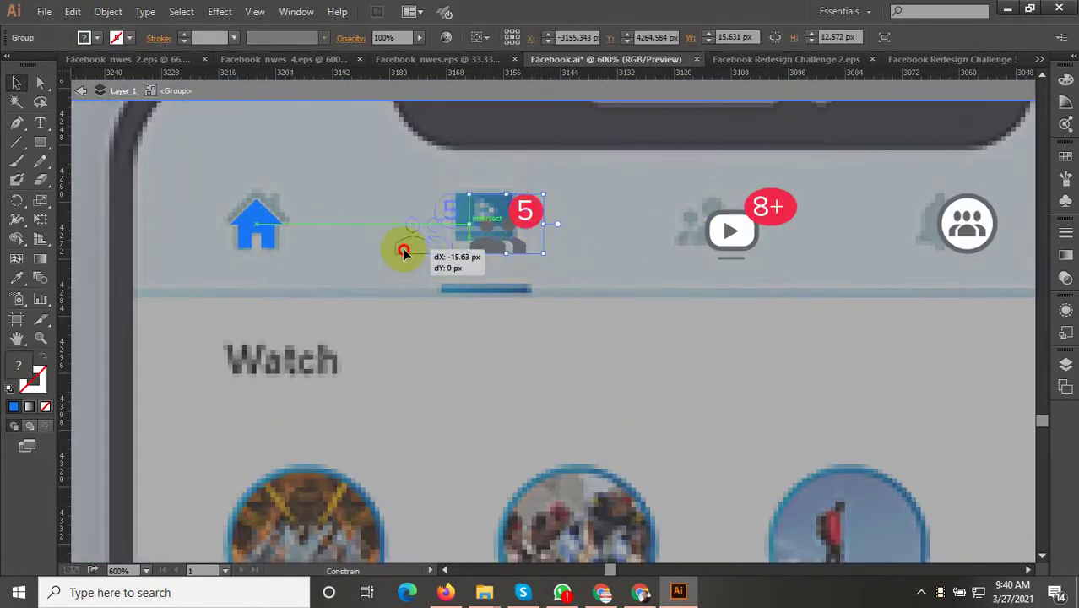
pyautogui.moveTo(404, 252); pyautogui.dragTo(350, 245)
pyautogui.click(731, 229)
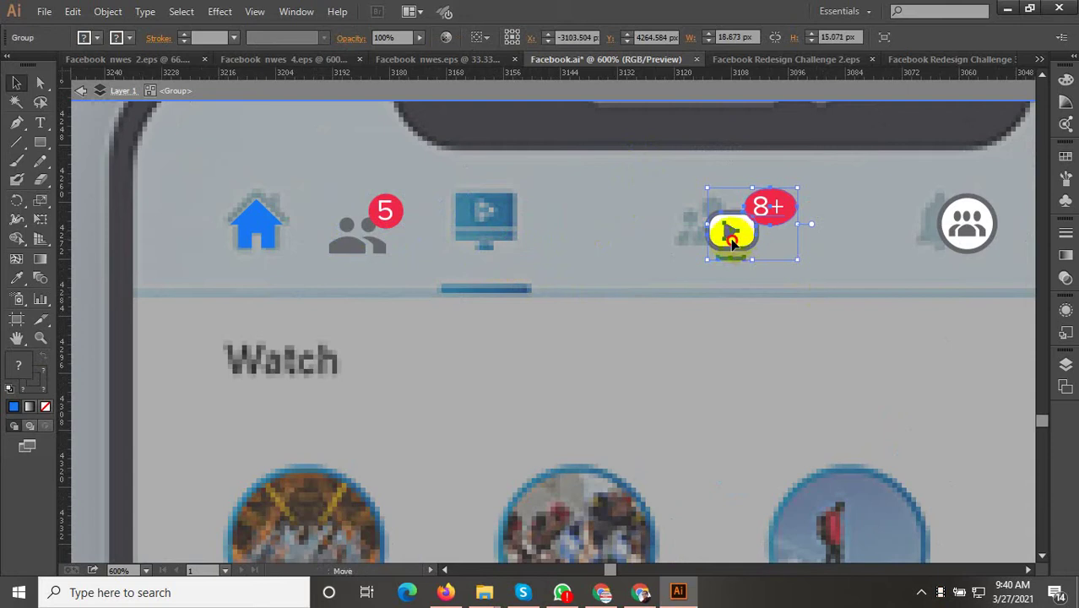
pyautogui.moveTo(733, 240); pyautogui.dragTo(483, 247)
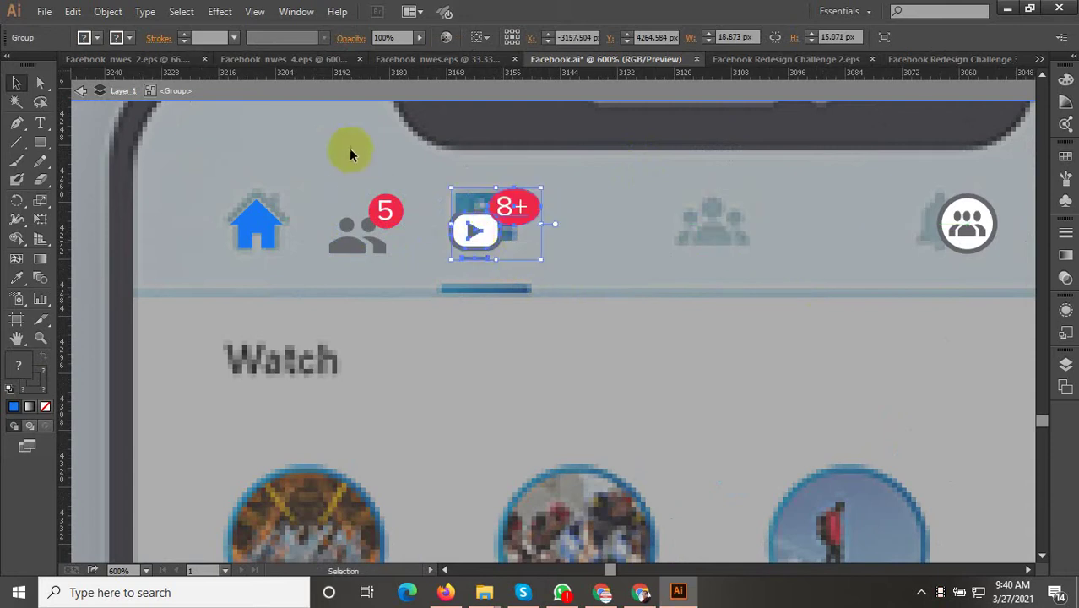
pyautogui.moveTo(353, 247); pyautogui.dragTo(703, 243)
# Step: Reposition the groups icon and the 5-badge friends icon to finish the nav order
pyautogui.hotkey('ctrl', '-')
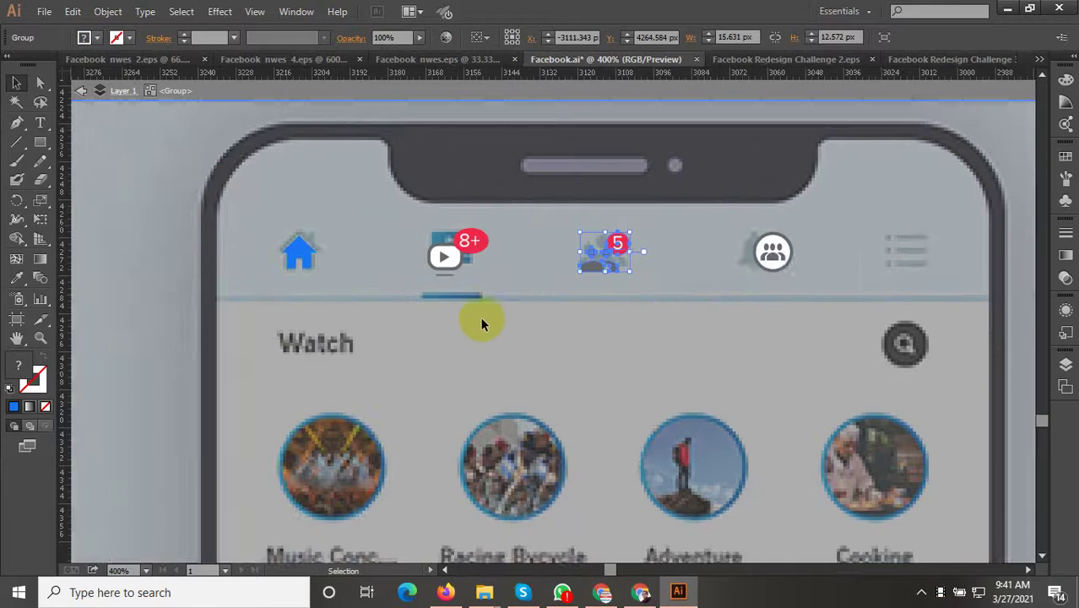
pyautogui.moveTo(602, 322); pyautogui.dragTo(433, 322)
pyautogui.click(602, 251)
pyautogui.scroll(1, 597, 260)
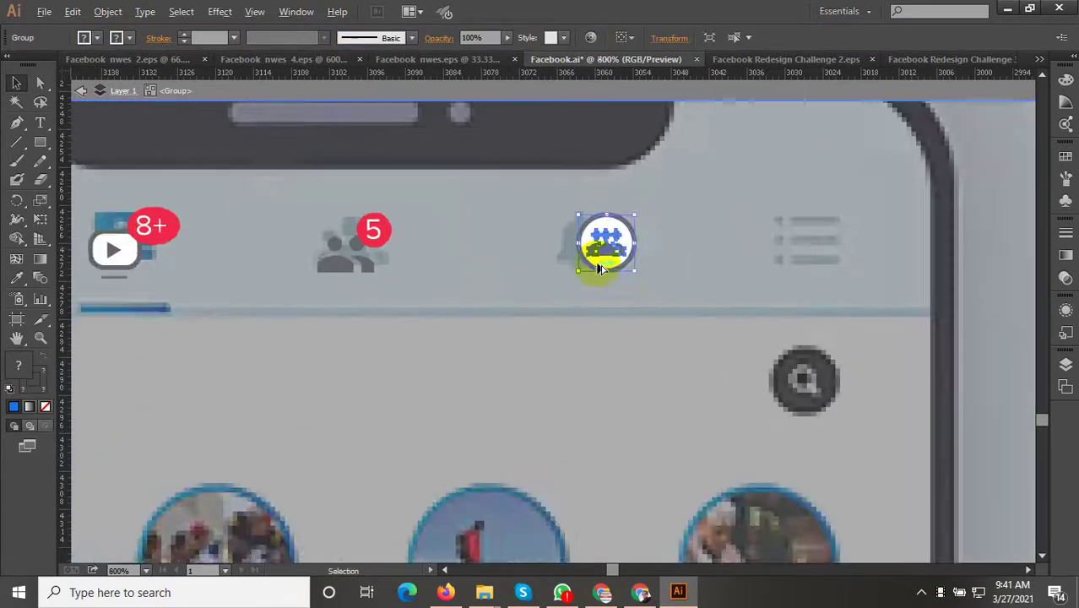
pyautogui.scroll(1, 597, 260)
pyautogui.scroll(-1, 532, 300)
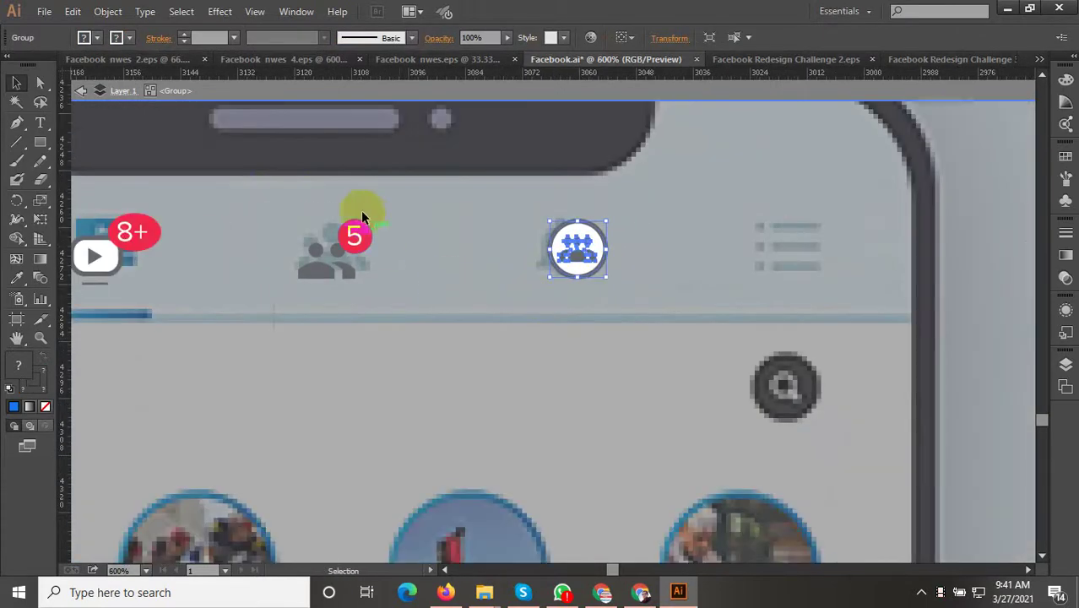
pyautogui.moveTo(270, 212); pyautogui.dragTo(400, 342)
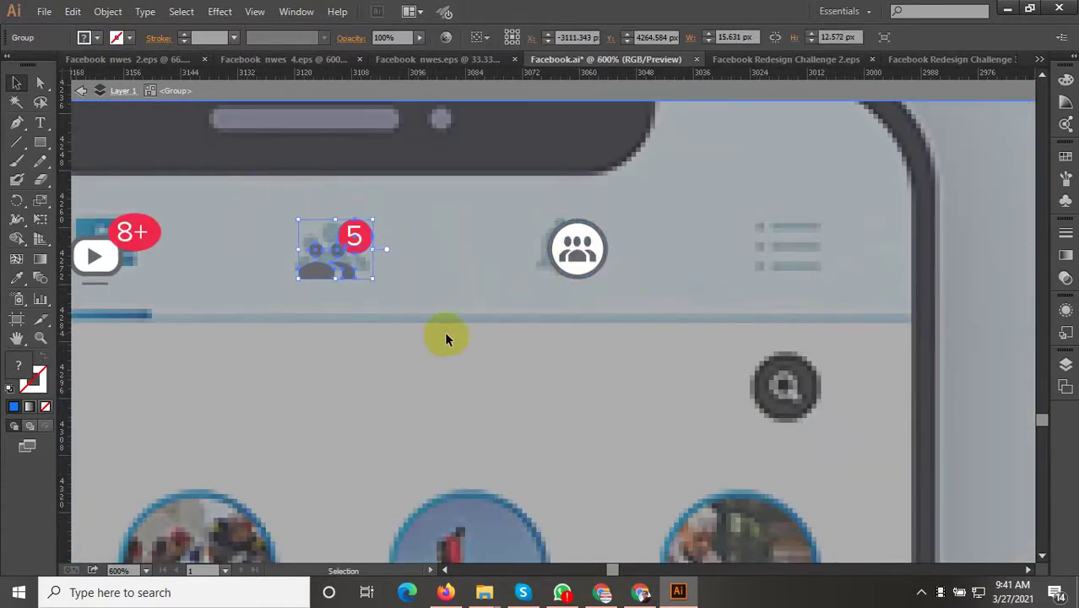
pyautogui.hotkey('ctrl', 'x')
pyautogui.hotkey('ctrl', 'v')
pyautogui.moveTo(579, 265); pyautogui.dragTo(342, 264)
pyautogui.hotkey('ctrl', '1')
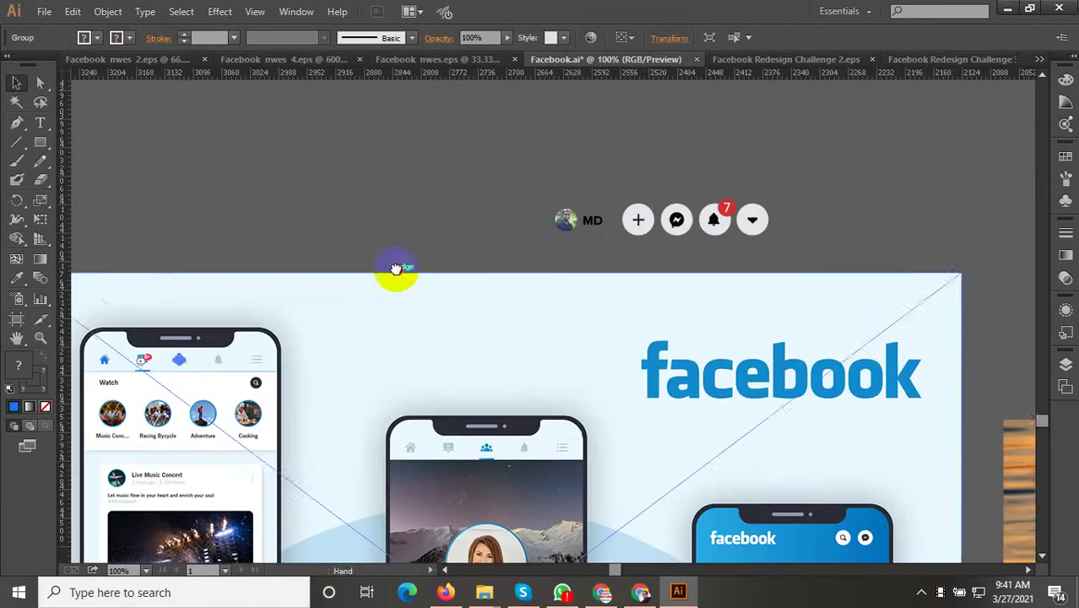
# Step: Copy the black bell icon from the web header's icon group
pyautogui.scroll(2, 759, 221)
pyautogui.scroll(1, 794, 203)
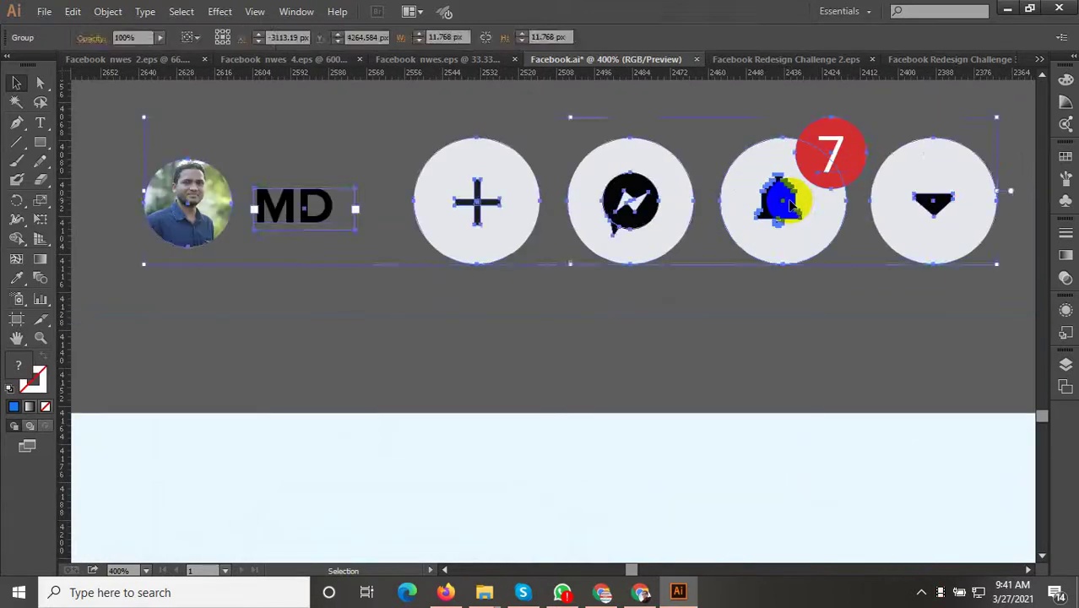
pyautogui.doubleClick(793, 205)
pyautogui.click(795, 212)
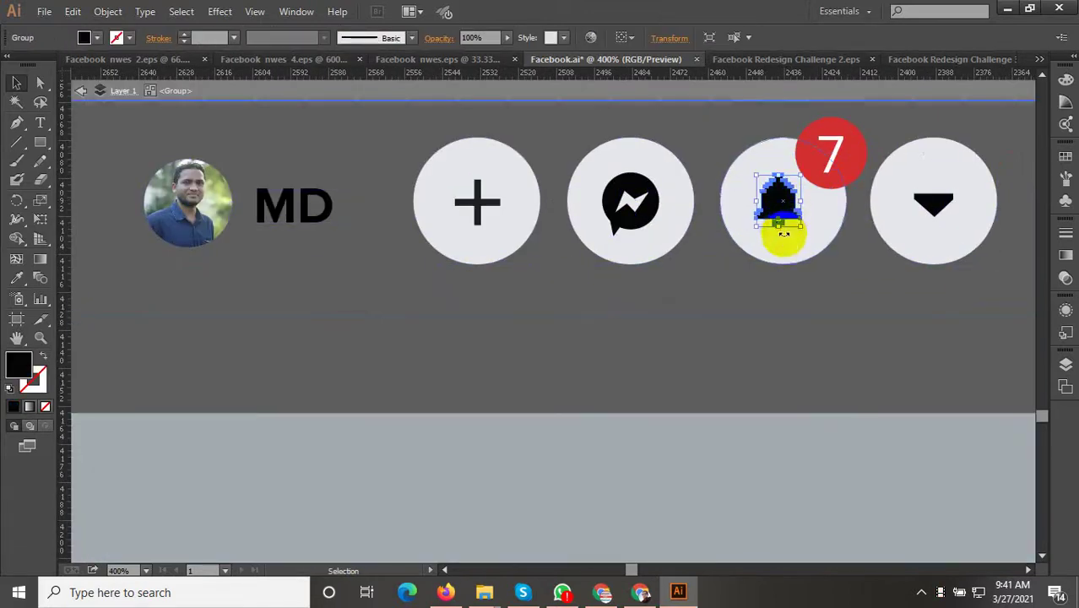
pyautogui.press('Escape')
pyautogui.scroll(-3, 891, 299)
pyautogui.scroll(-2, 590, 366)
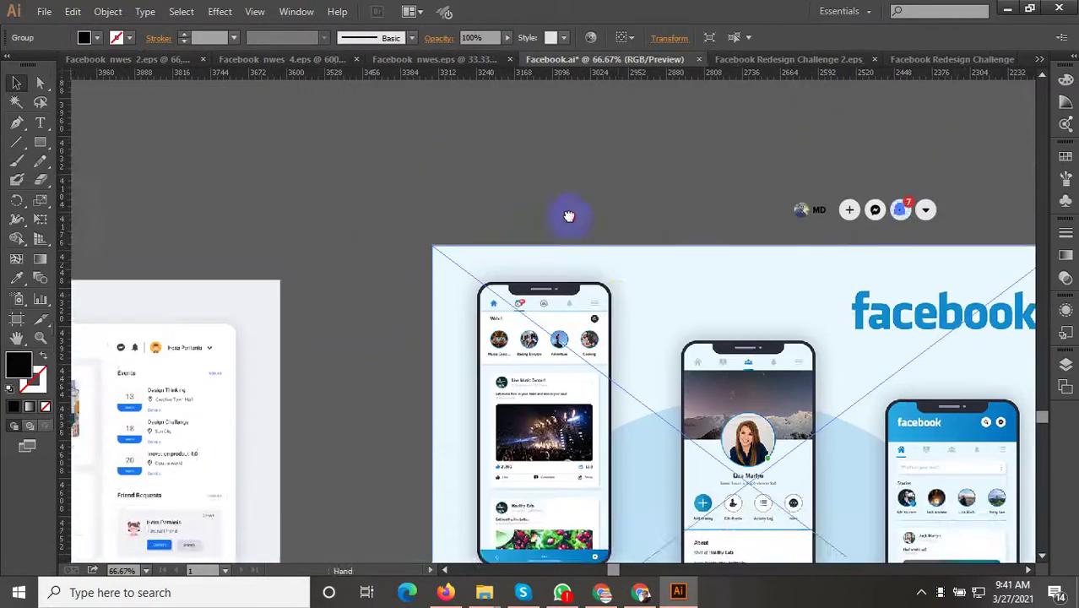
pyautogui.scroll(2, 535, 284)
pyautogui.scroll(2, 543, 337)
pyautogui.scroll(1, 602, 380)
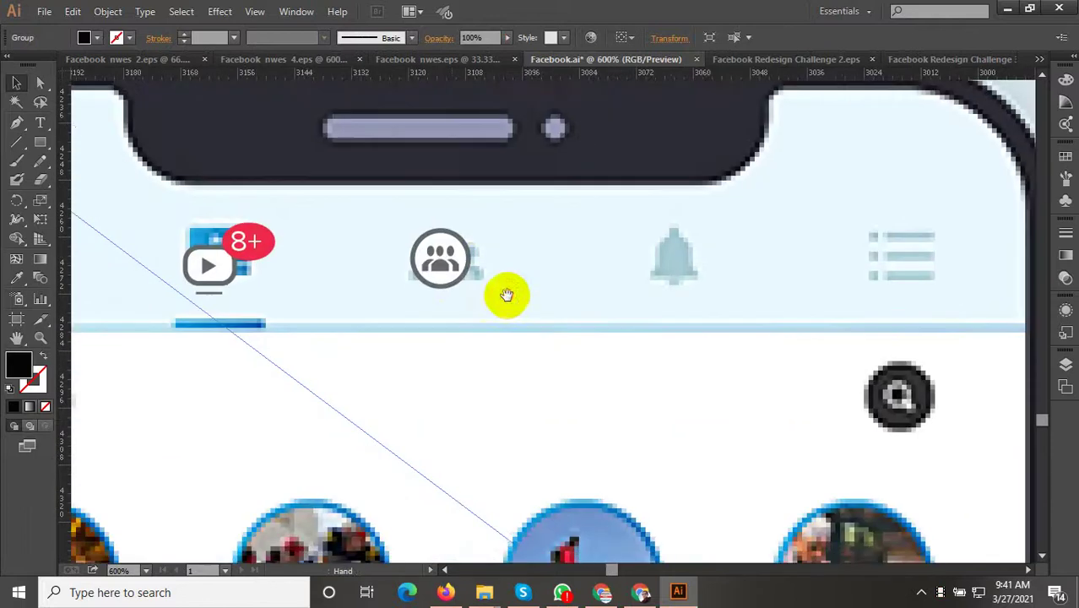
# Step: Paste the bell into the phone nav group over the old bell, shrinking it to about 10.5 × 12.3 px
pyautogui.doubleClick(451, 264)
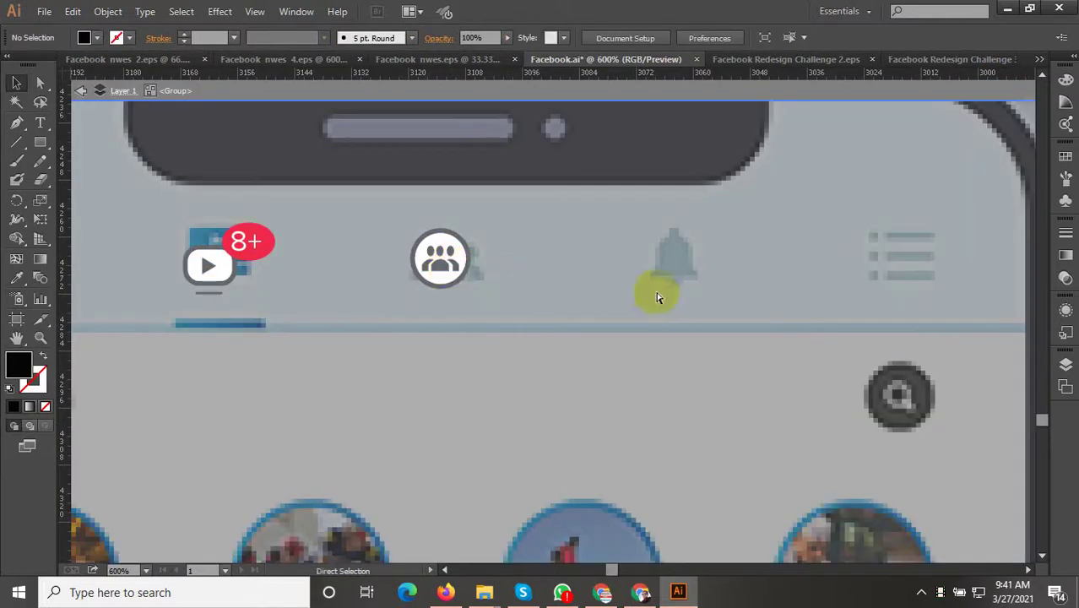
pyautogui.hotkey('ctrl', 'v')
pyautogui.moveTo(536, 327); pyautogui.dragTo(668, 259)
pyautogui.moveTo(712, 222); pyautogui.dragTo(709, 233)
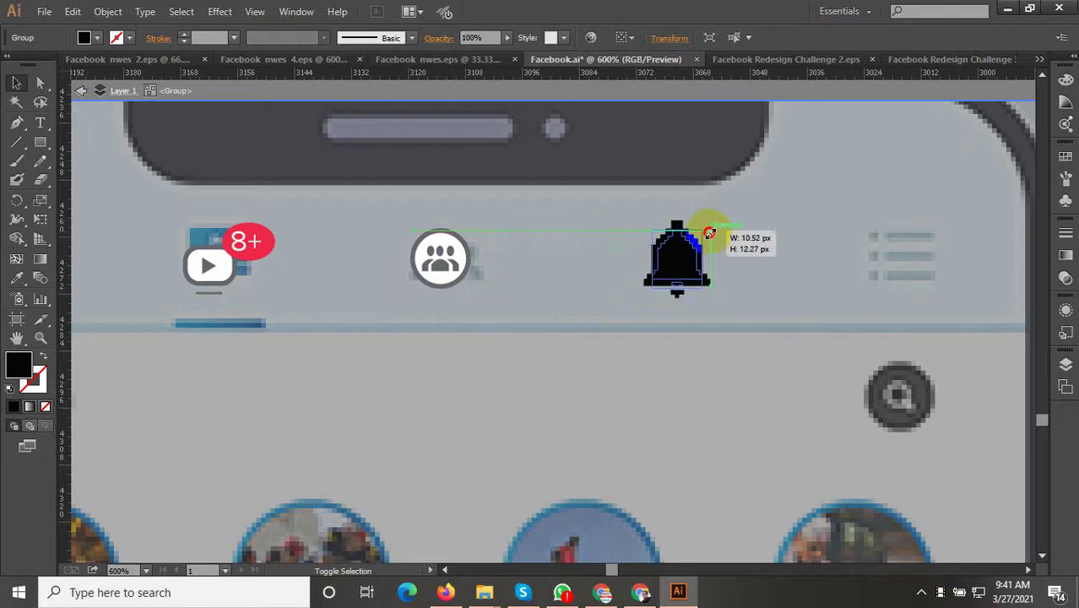
pyautogui.scroll(3, 684, 260)
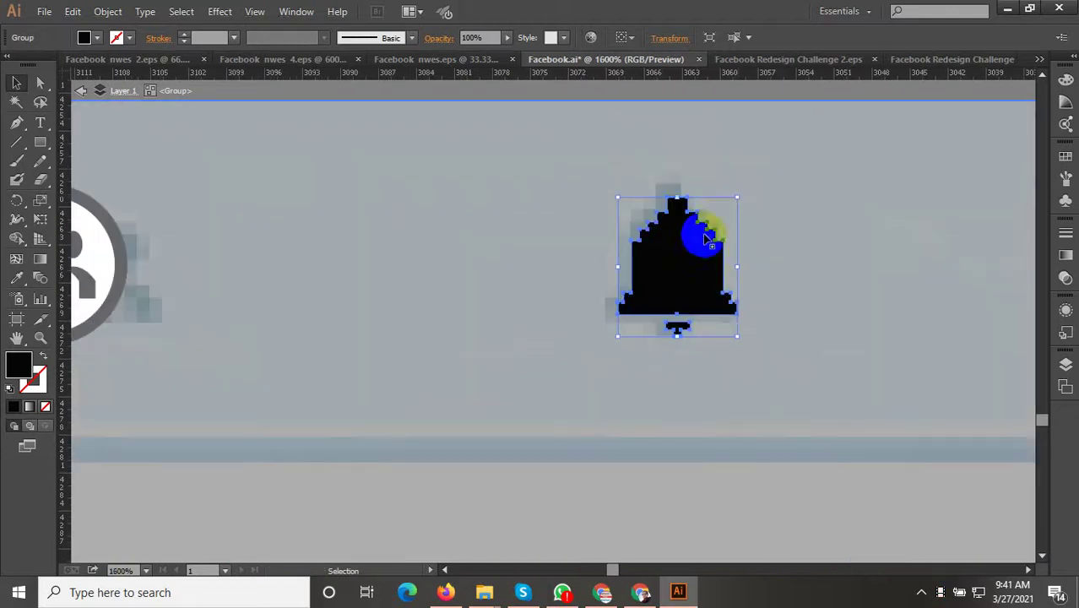
pyautogui.moveTo(739, 199); pyautogui.dragTo(733, 202)
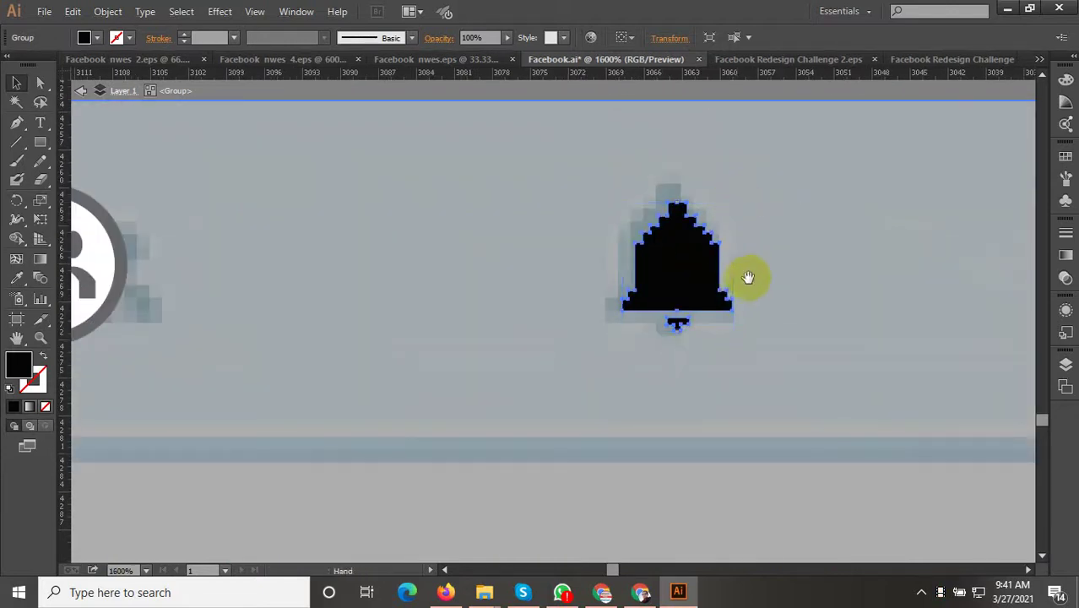
pyautogui.scroll(-1, 743, 278)
pyautogui.scroll(-2, 740, 279)
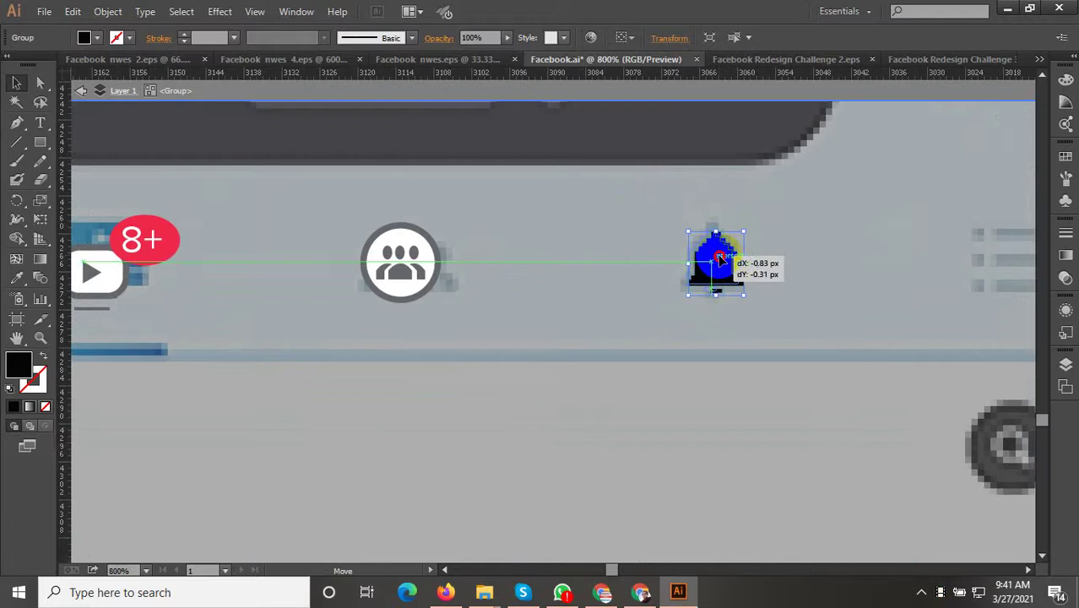
pyautogui.scroll(-3, 720, 257)
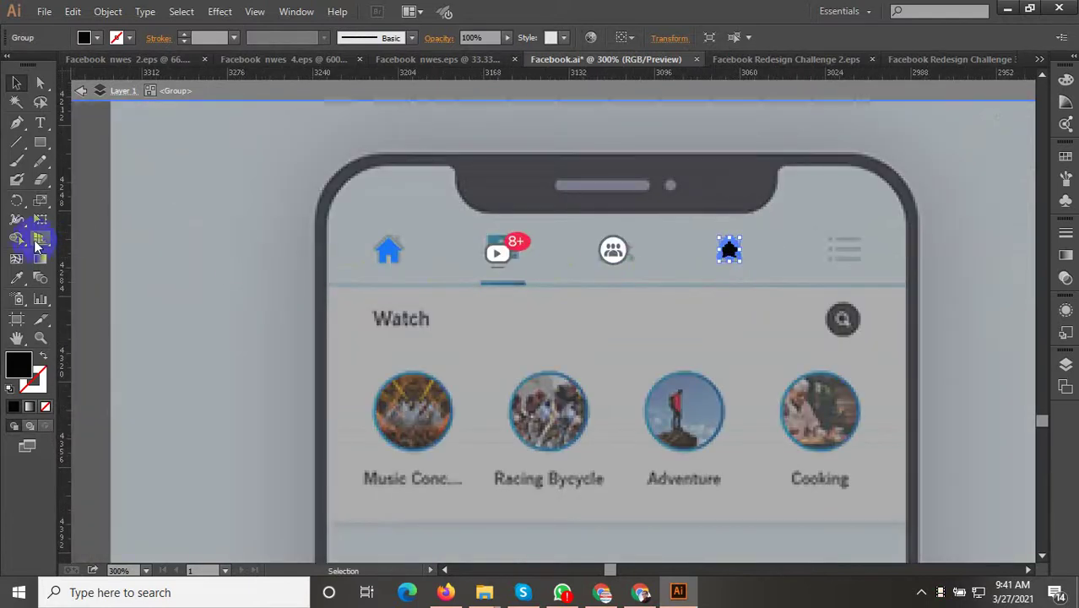
# Step: Eyedropper the groups icon's dark grey fill onto the bell and home icons
pyautogui.click(17, 277)
pyautogui.scroll(1, 621, 265)
pyautogui.scroll(1, 407, 238)
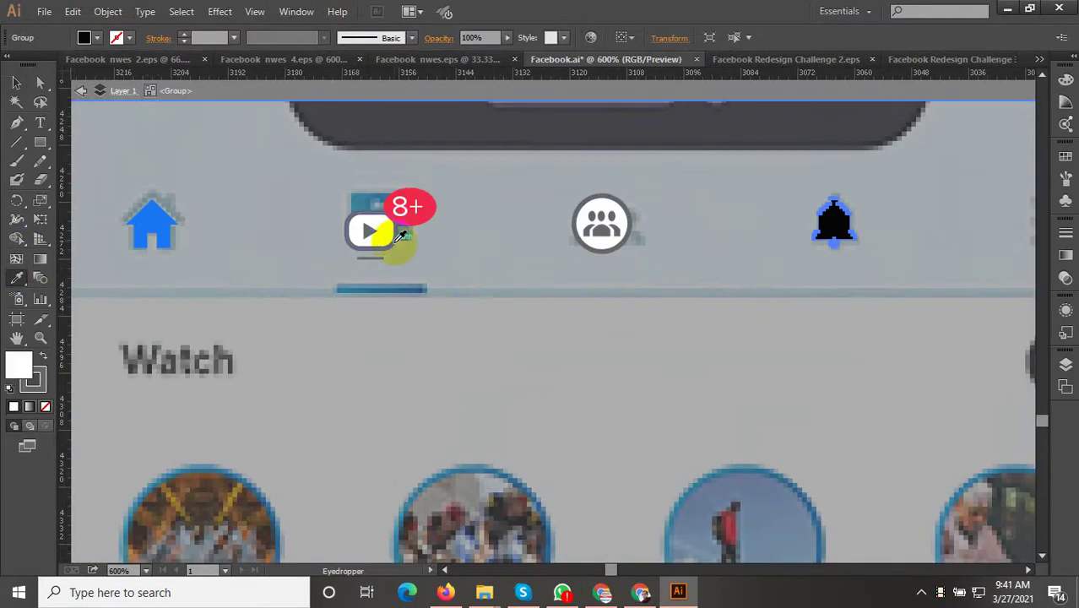
pyautogui.press('v')
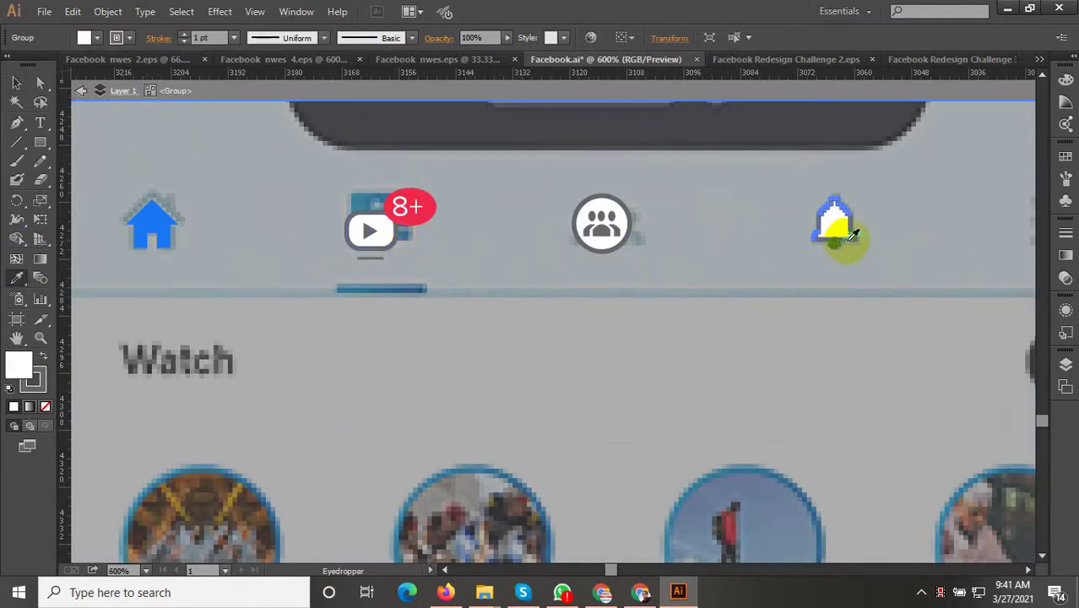
pyautogui.click(844, 228)
pyautogui.click(552, 127)
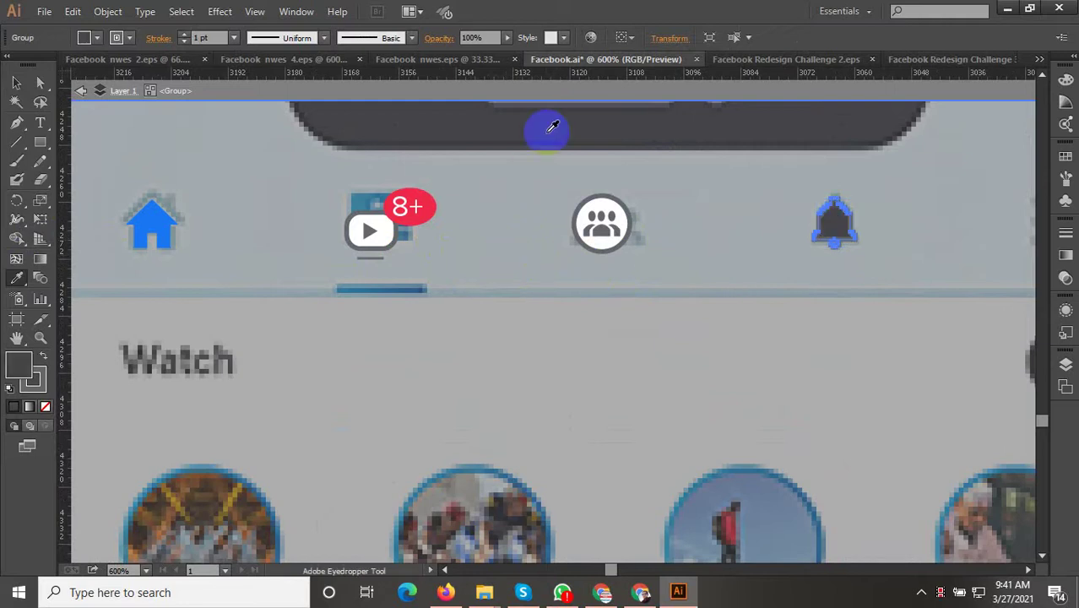
pyautogui.click(121, 226)
pyautogui.click(16, 279)
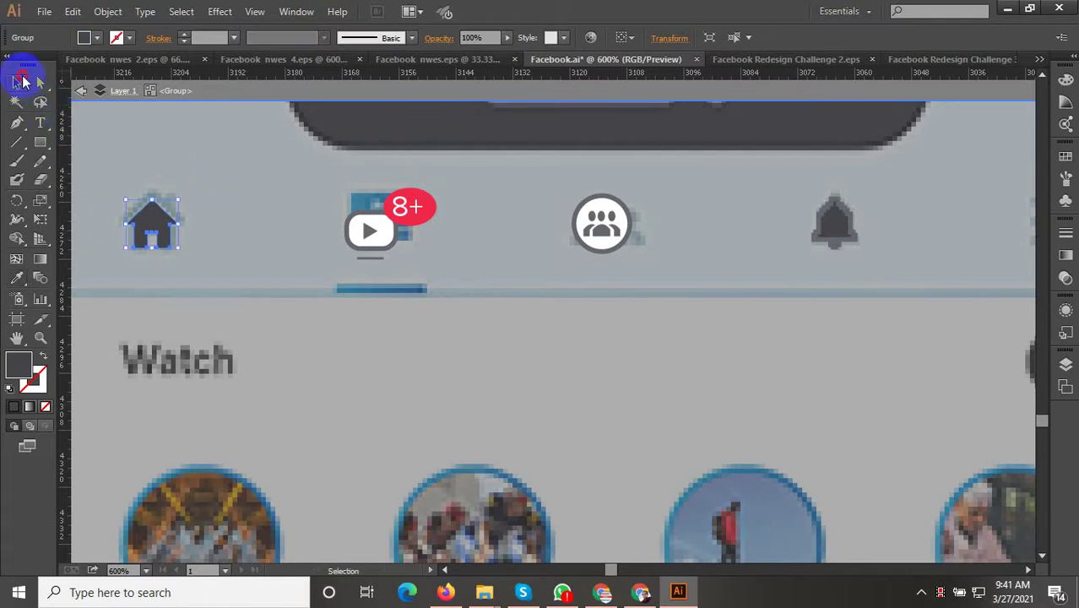
pyautogui.scroll(-3, 614, 281)
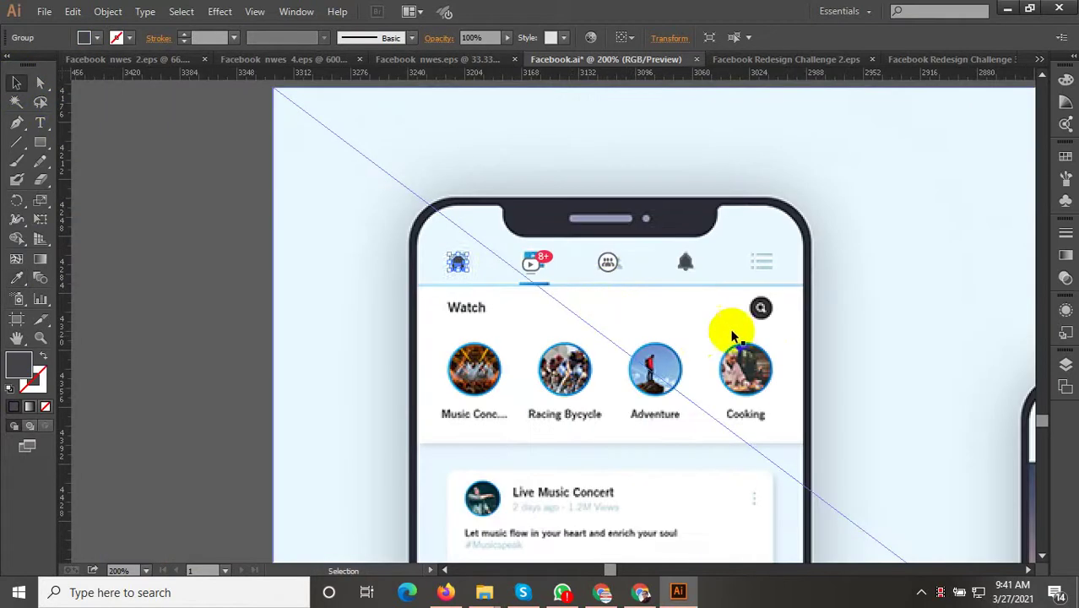
pyautogui.moveTo(631, 349); pyautogui.dragTo(413, 386)
pyautogui.scroll(-4, 423, 380)
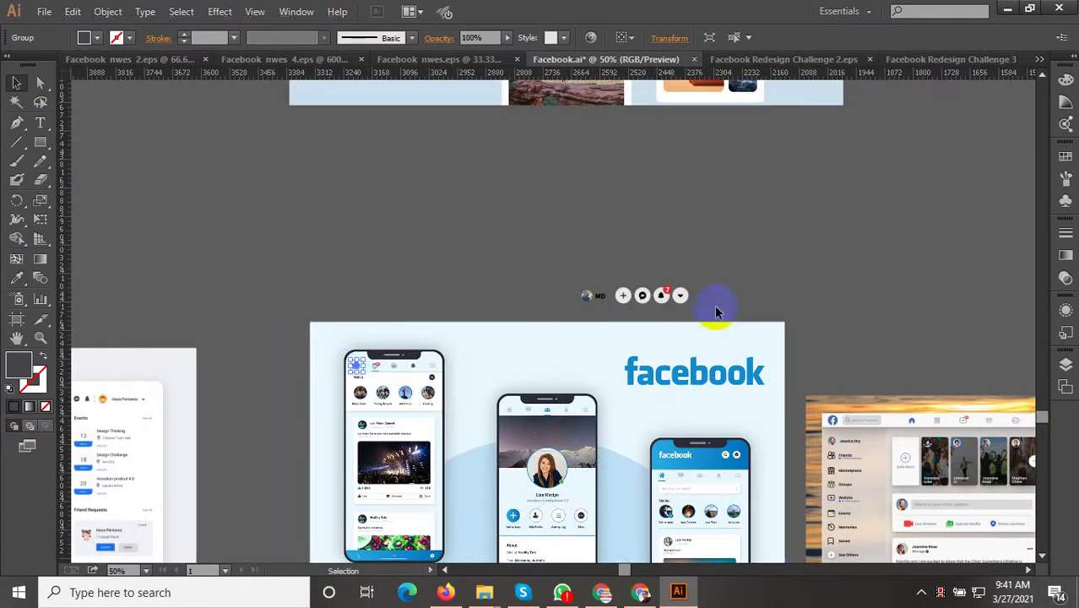
pyautogui.scroll(3, 716, 312)
pyautogui.click(640, 217)
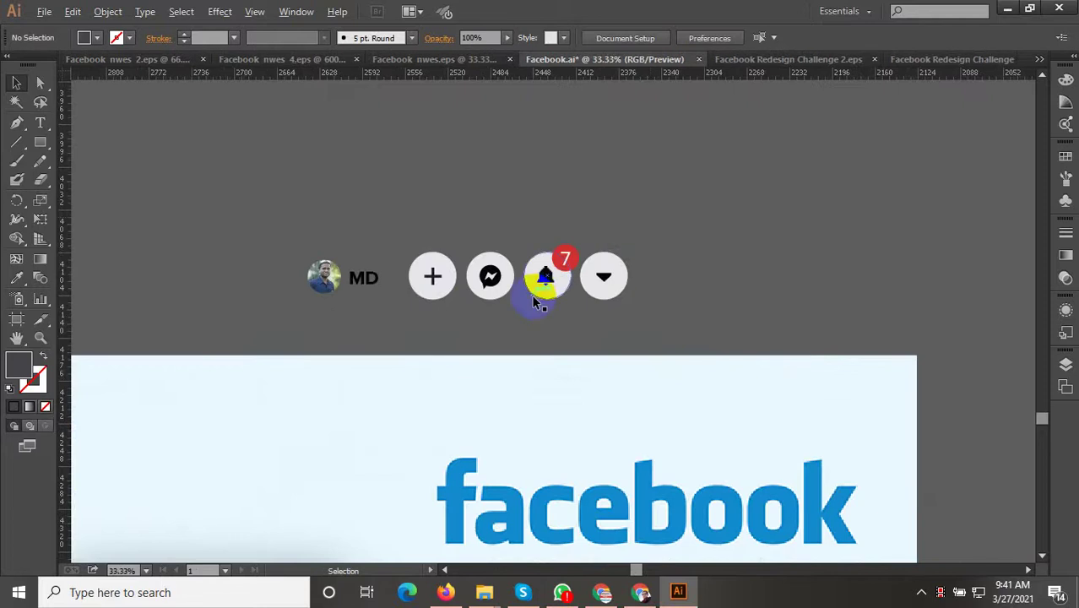
pyautogui.scroll(-3, 545, 300)
pyautogui.moveTo(879, 285); pyautogui.dragTo(667, 308)
pyautogui.scroll(3, 592, 321)
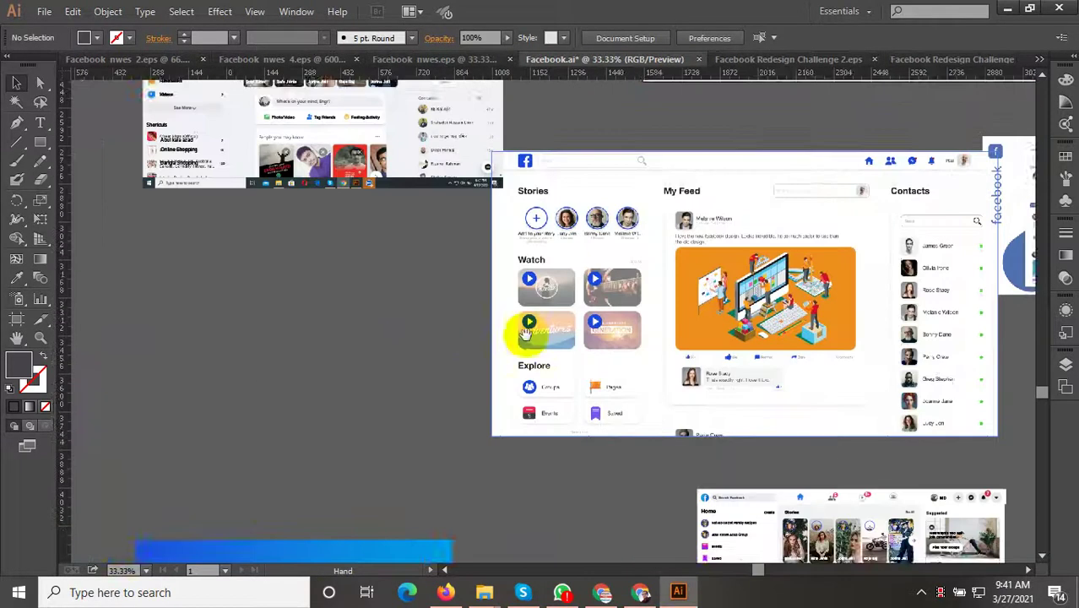
pyautogui.moveTo(525, 332); pyautogui.dragTo(313, 439)
pyautogui.scroll(-3, 506, 346)
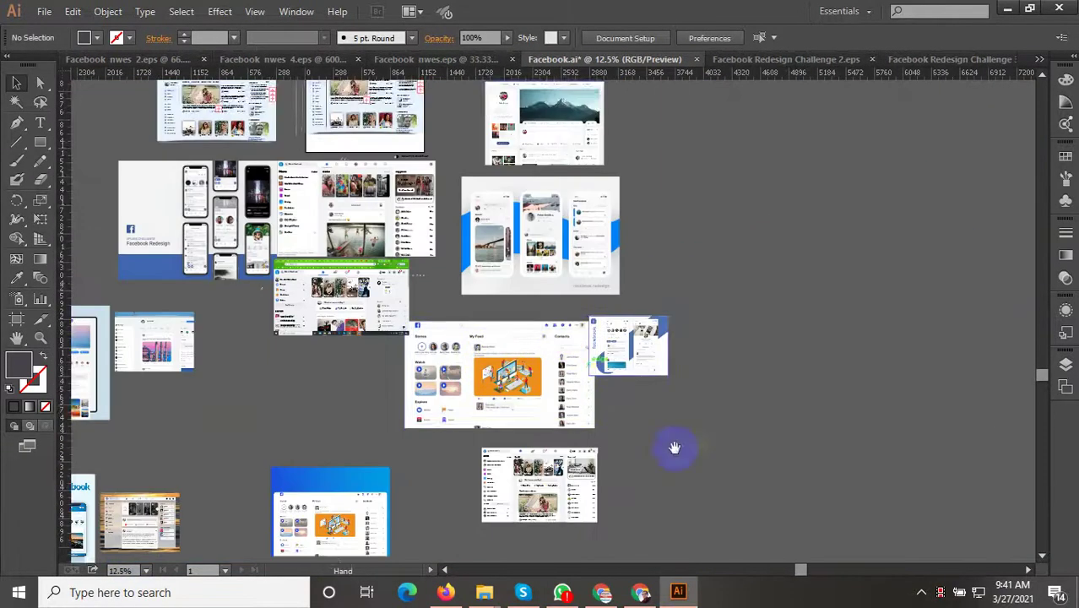
pyautogui.moveTo(675, 448); pyautogui.dragTo(706, 305)
pyautogui.scroll(3, 633, 289)
pyautogui.scroll(3, 646, 270)
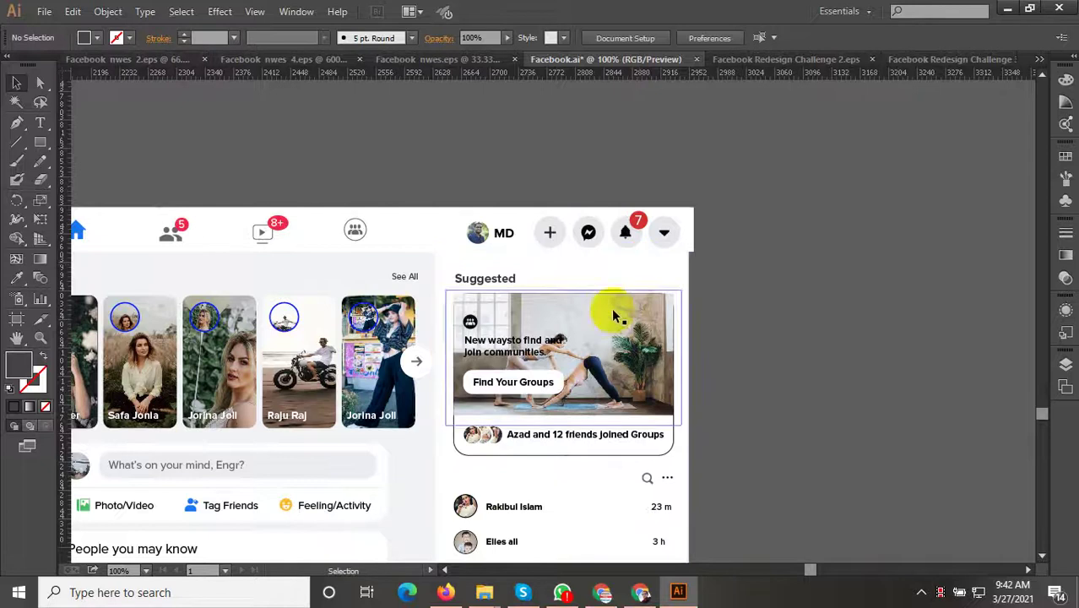
pyautogui.scroll(-2, 807, 326)
pyautogui.moveTo(433, 345); pyautogui.dragTo(754, 188)
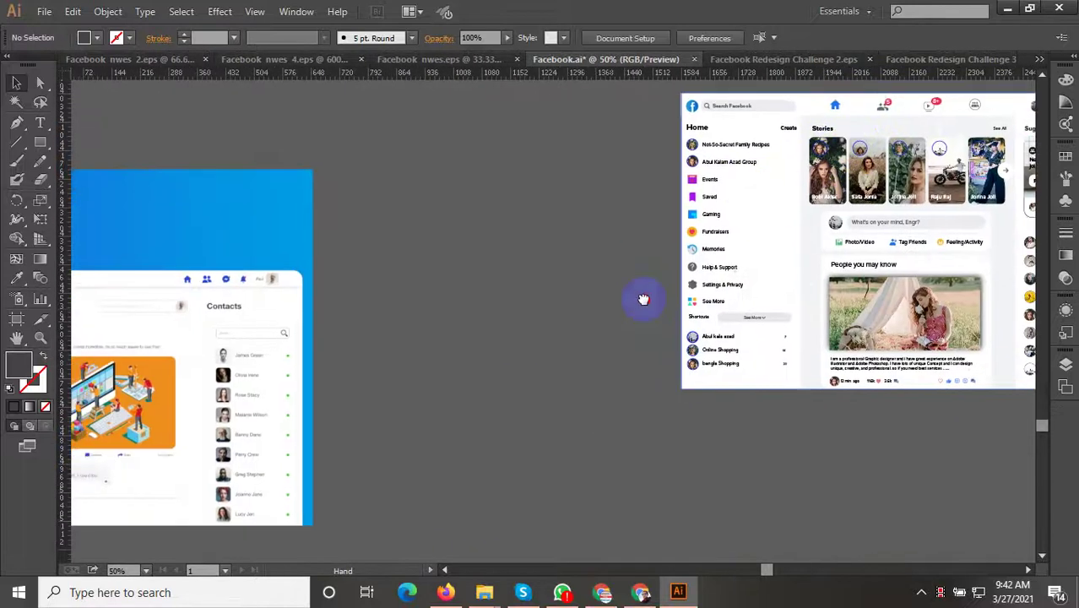
pyautogui.scroll(-5, 766, 299)
pyautogui.scroll(-3, 809, 405)
pyautogui.scroll(-5, 809, 406)
pyautogui.scroll(1, 718, 400)
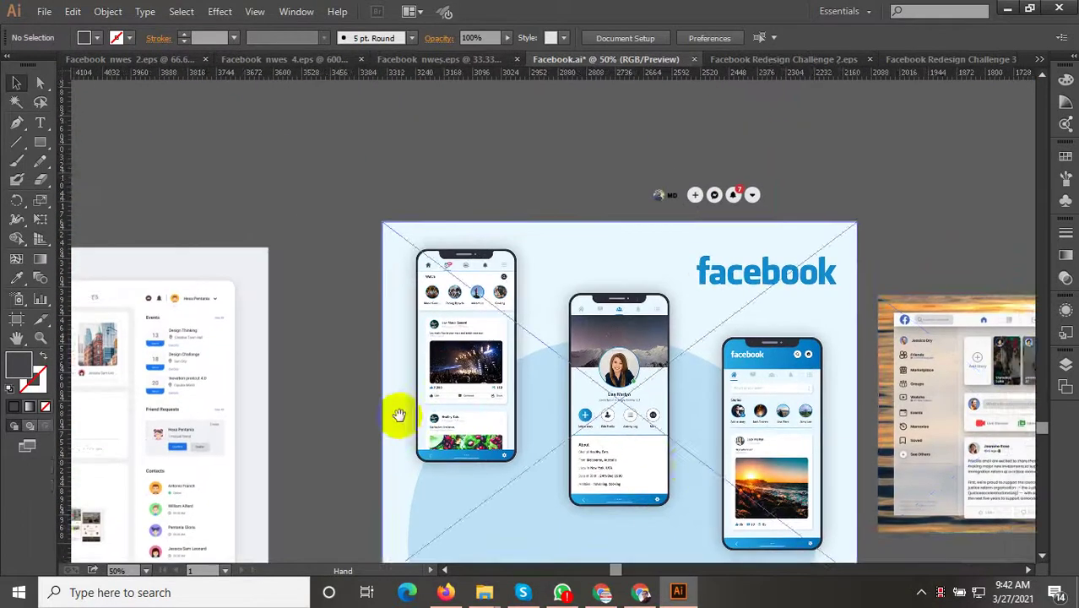
pyautogui.scroll(4, 499, 271)
pyautogui.scroll(3, 504, 286)
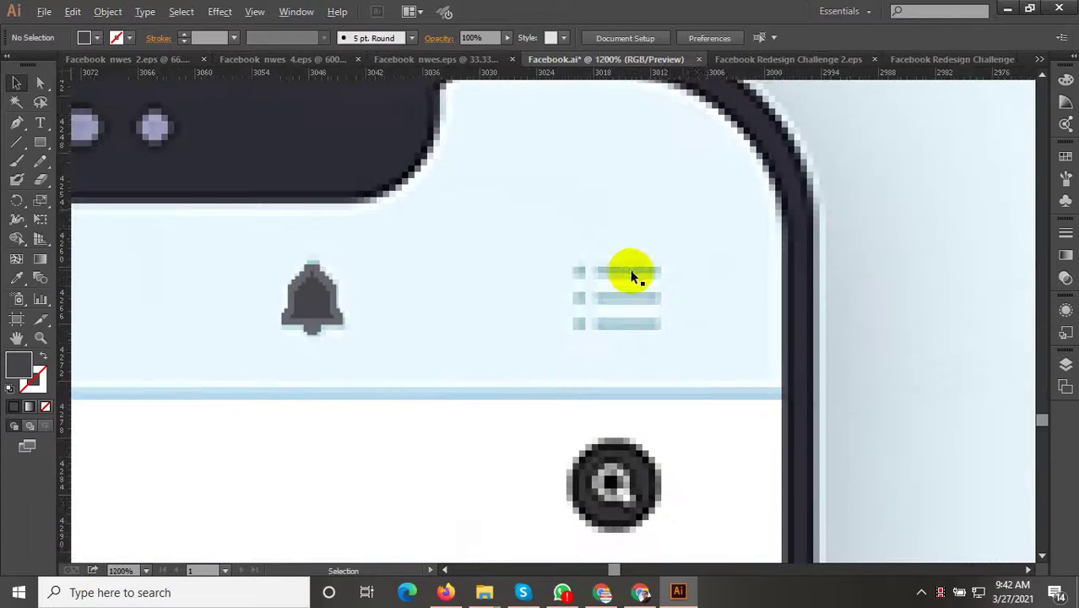
# Step: Draw a dark grey bar over the menu icon's top line and Alt-copy it left as the dot
pyautogui.scroll(2, 621, 294)
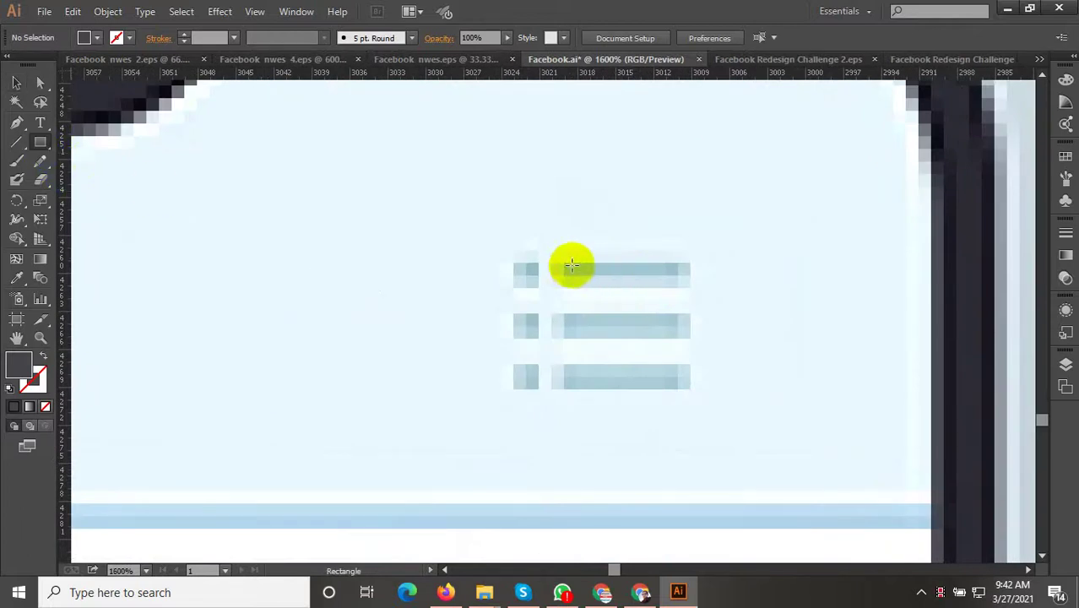
pyautogui.moveTo(563, 264); pyautogui.dragTo(687, 278)
pyautogui.click(15, 84)
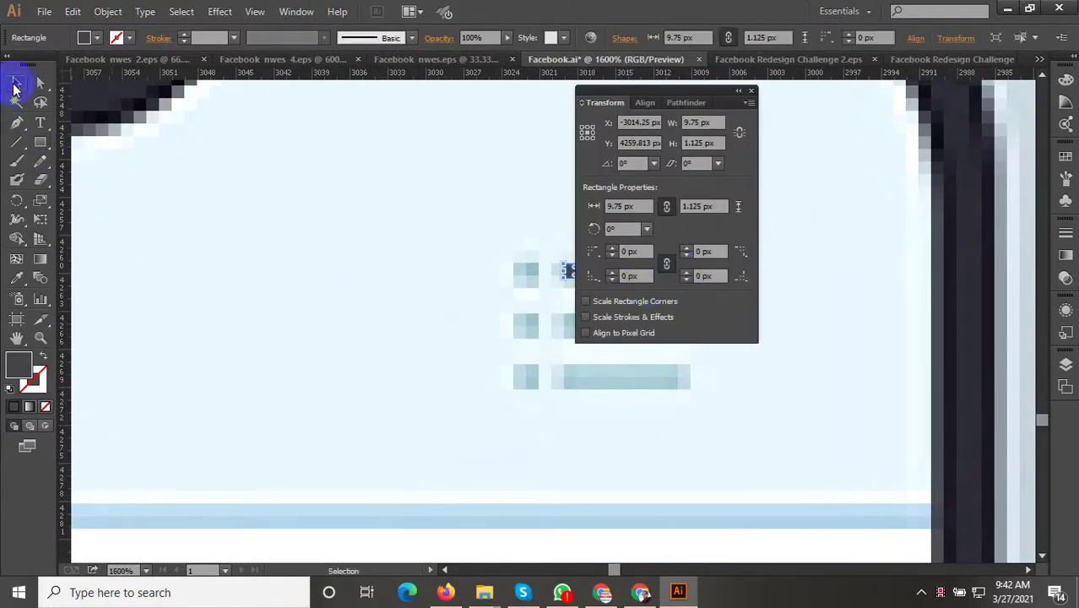
pyautogui.moveTo(700, 93); pyautogui.dragTo(992, 123)
pyautogui.scroll(3, 613, 285)
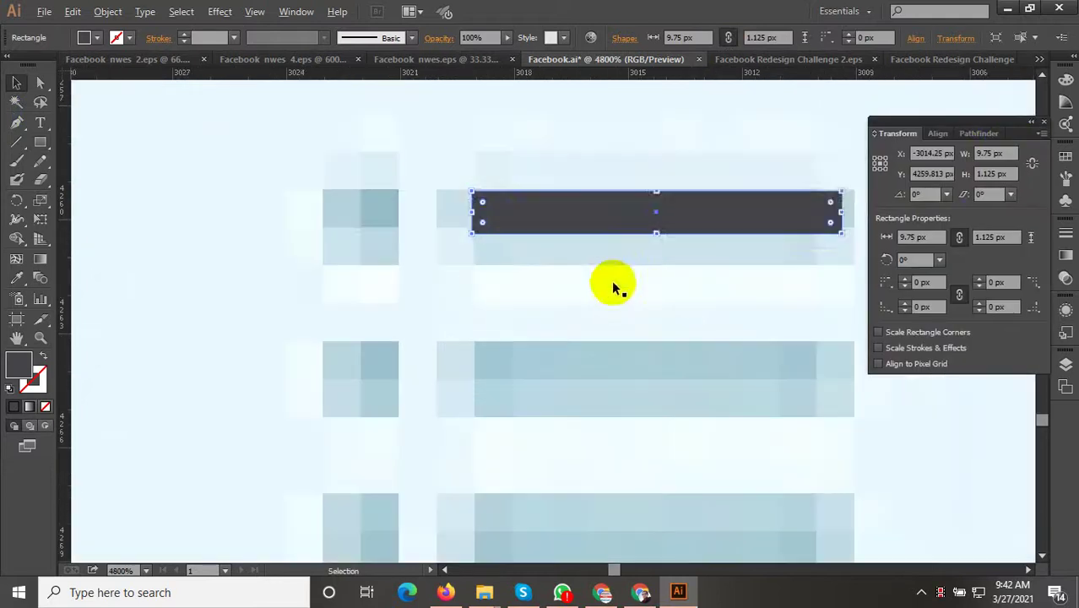
pyautogui.moveTo(598, 219)
pyautogui.mouseDown()
pyautogui.moveTo(150, 227)
pyautogui.moveTo(439, 241)
pyautogui.mouseUp()
pyautogui.scroll(-1, 573, 292)
# Step: Copy the dot-and-bar pair down to the second and third lines with Ctrl+D
pyautogui.keyDown('shift'); pyautogui.click(565, 237); pyautogui.keyUp('shift')
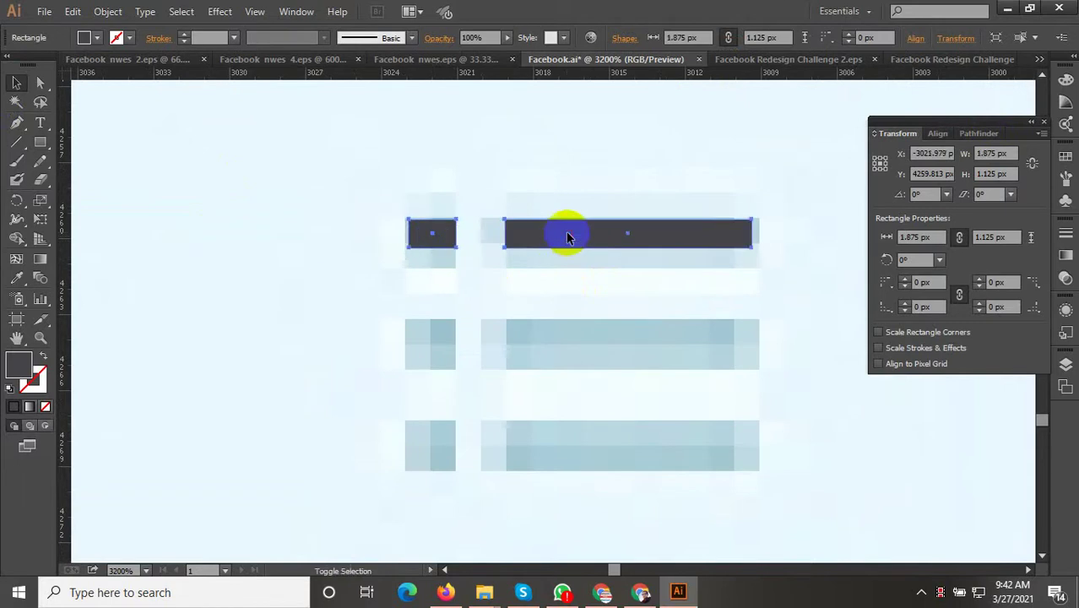
pyautogui.moveTo(545, 239); pyautogui.dragTo(543, 347)
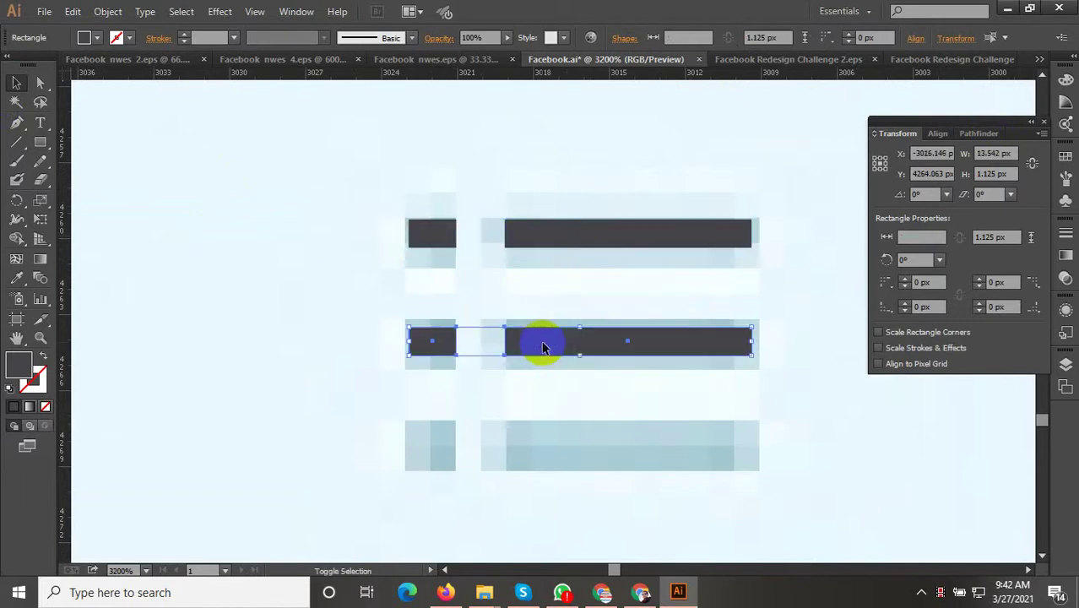
pyautogui.hotkey('ctrl', 'd')
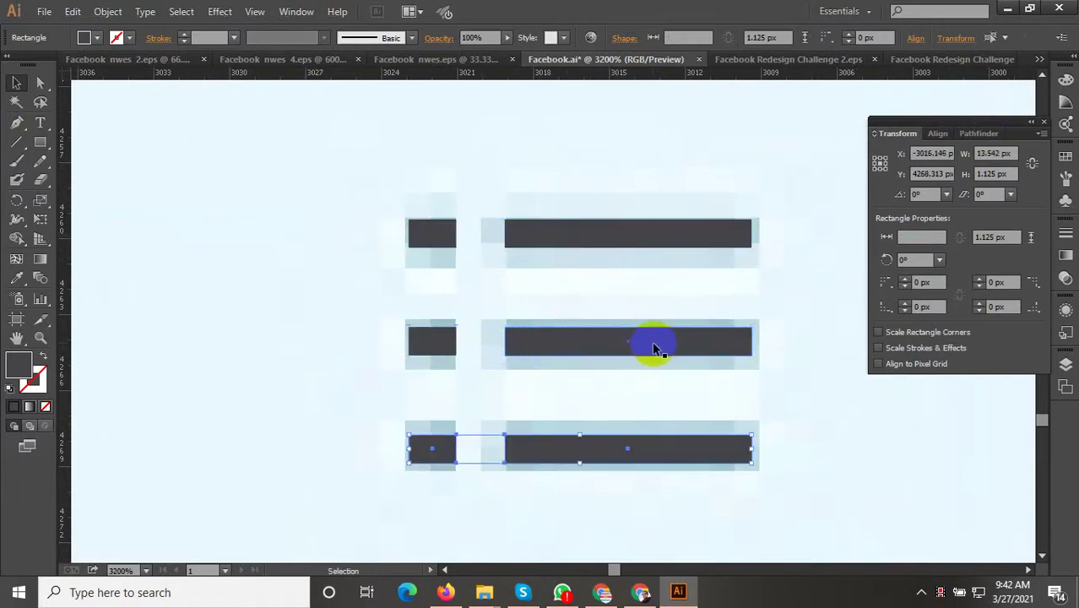
pyautogui.scroll(-4, 652, 348)
pyautogui.scroll(-2, 610, 361)
pyautogui.click(691, 243)
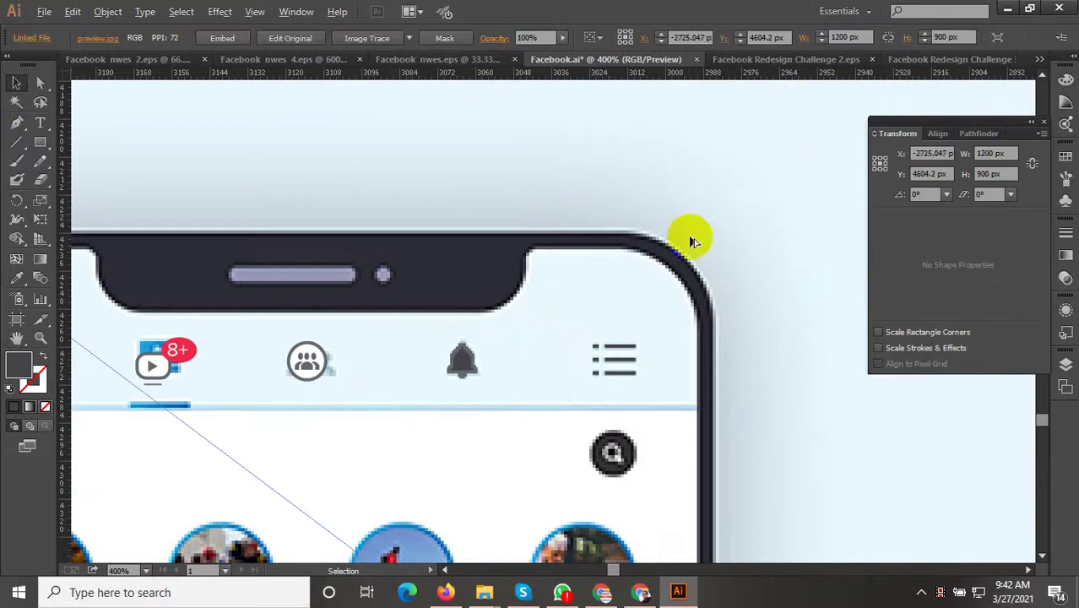
pyautogui.scroll(-3, 691, 242)
pyautogui.scroll(-2, 716, 405)
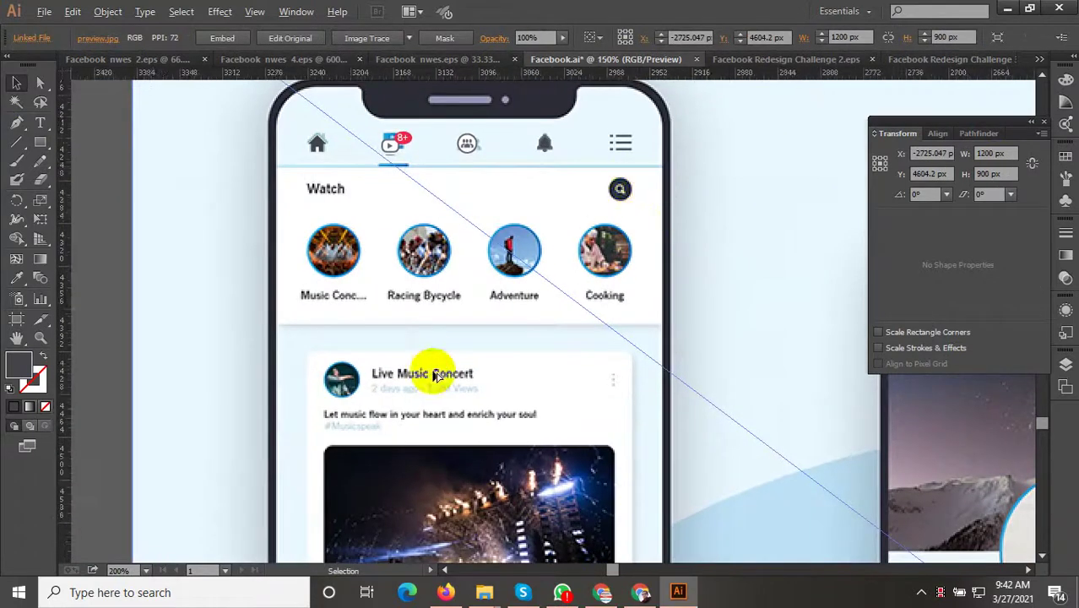
pyautogui.scroll(-2, 436, 376)
pyautogui.scroll(2, 635, 308)
pyautogui.moveTo(636, 308); pyautogui.dragTo(531, 308)
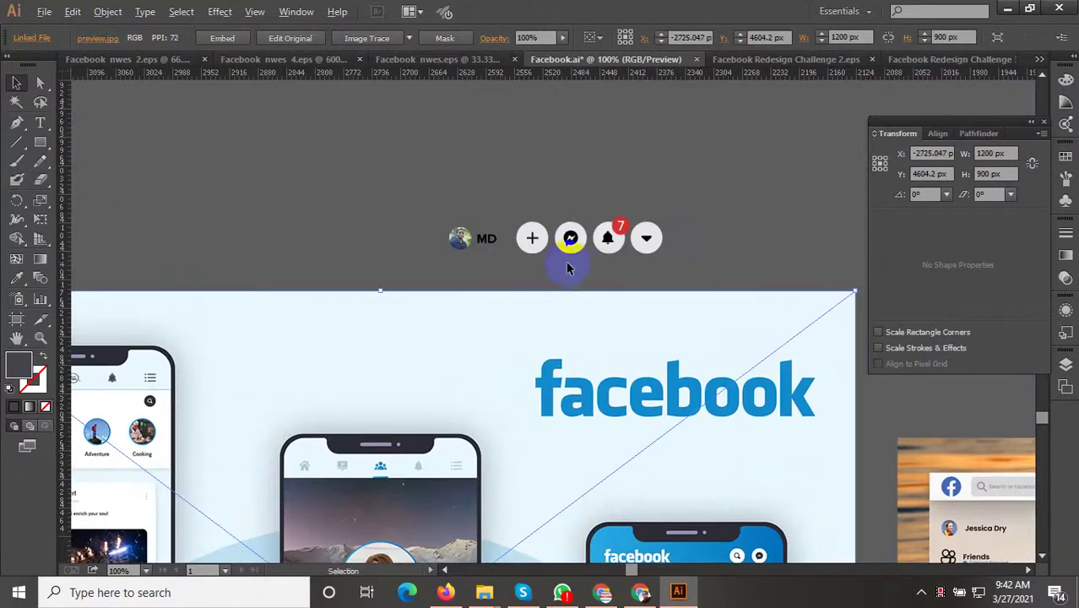
pyautogui.scroll(1, 438, 294)
pyautogui.scroll(-2, 530, 331)
pyautogui.scroll(-2, 410, 314)
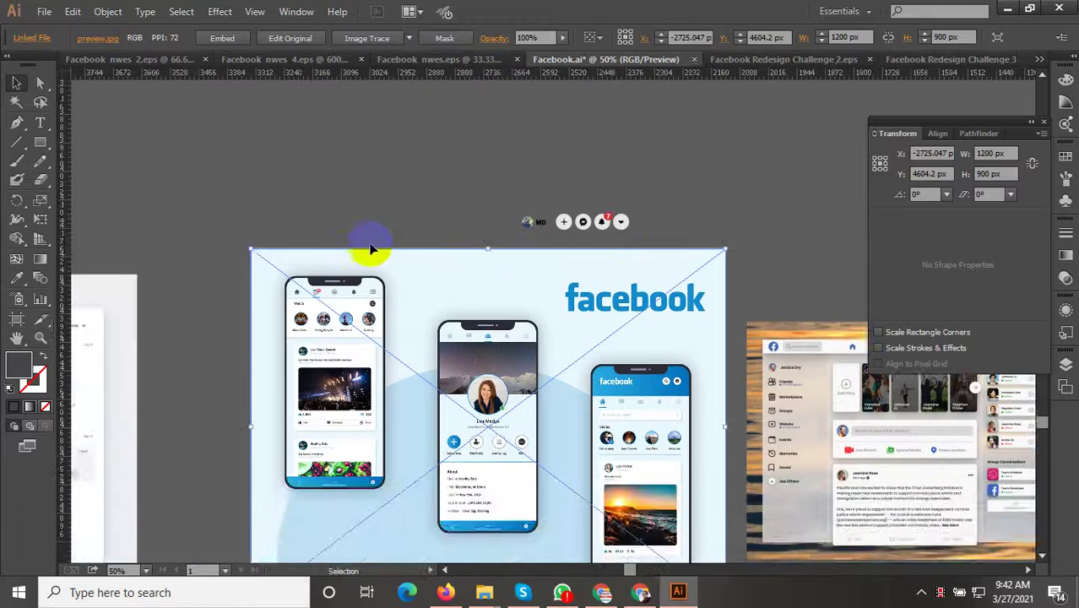
pyautogui.scroll(4, 352, 325)
pyautogui.scroll(2, 397, 345)
pyautogui.scroll(3, 372, 449)
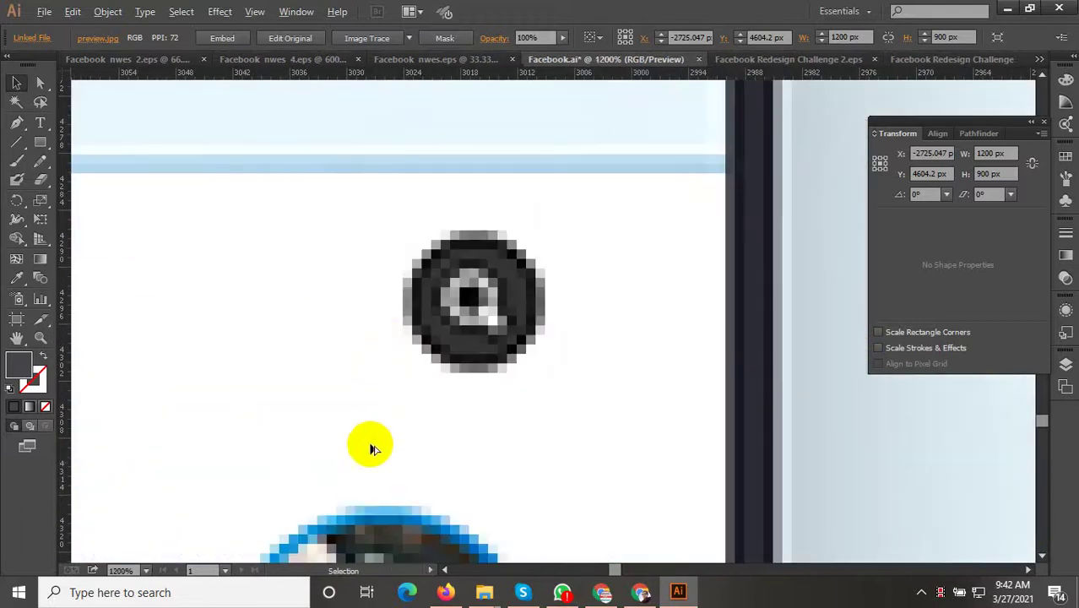
pyautogui.scroll(-7, 373, 449)
pyautogui.scroll(-4, 351, 495)
pyautogui.scroll(-1, 661, 370)
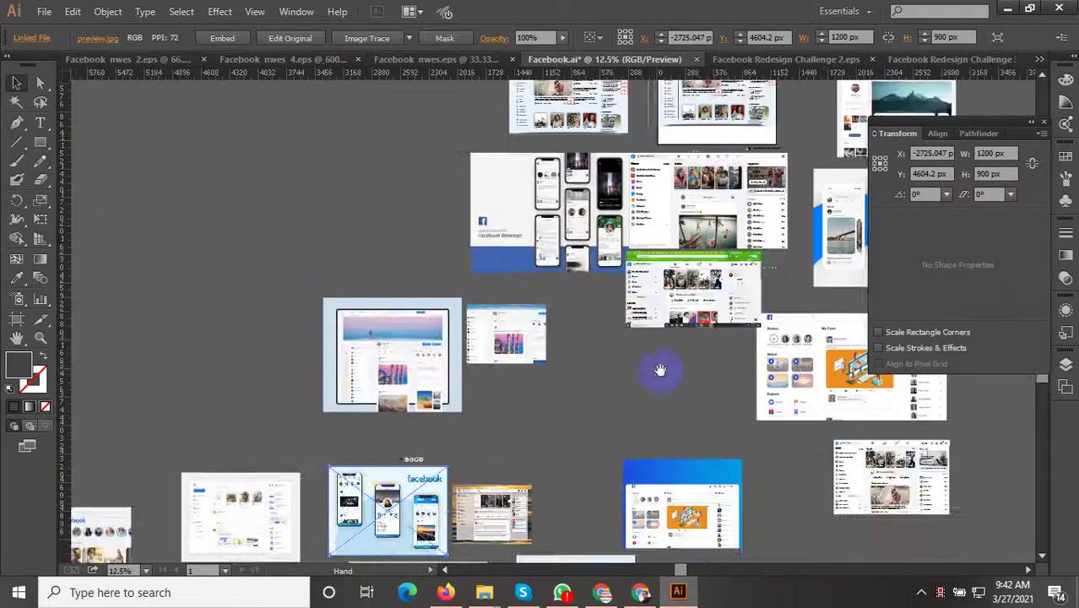
pyautogui.moveTo(660, 369); pyautogui.dragTo(265, 462)
pyautogui.scroll(3, 511, 439)
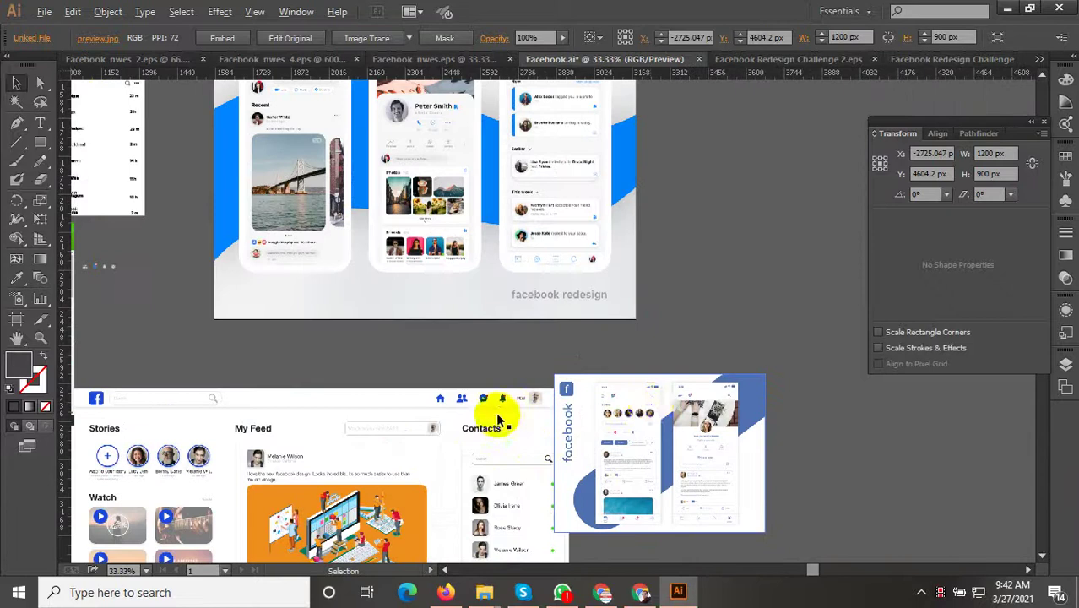
pyautogui.scroll(-3, 499, 420)
pyautogui.moveTo(574, 410)
pyautogui.mouseDown()
pyautogui.moveTo(464, 513)
pyautogui.moveTo(638, 332)
pyautogui.mouseUp()
pyautogui.scroll(1, 566, 287)
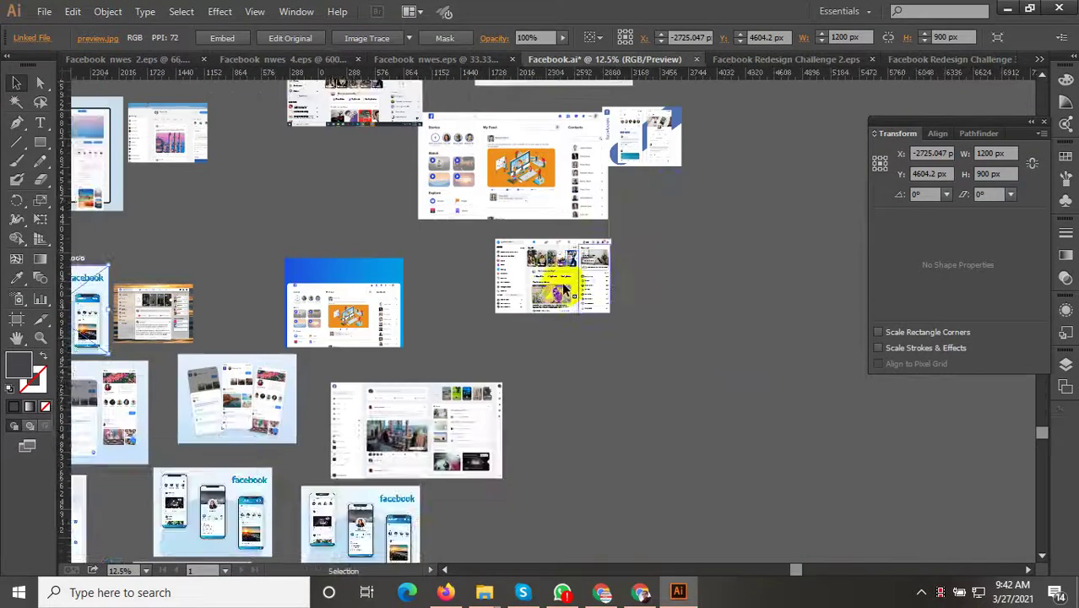
pyautogui.scroll(4, 557, 279)
pyautogui.scroll(4, 532, 251)
pyautogui.scroll(2, 439, 270)
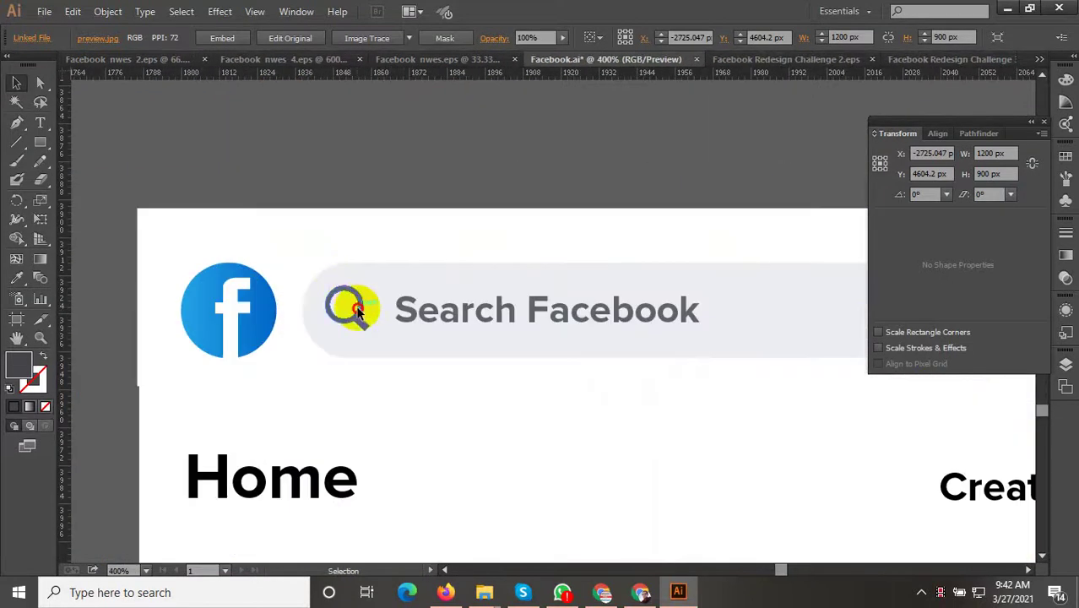
# Step: Select the magnifier inside the header's search bar, exit isolation and zoom in on it
pyautogui.click(358, 311)
pyautogui.doubleClick(358, 310)
pyautogui.click(358, 311)
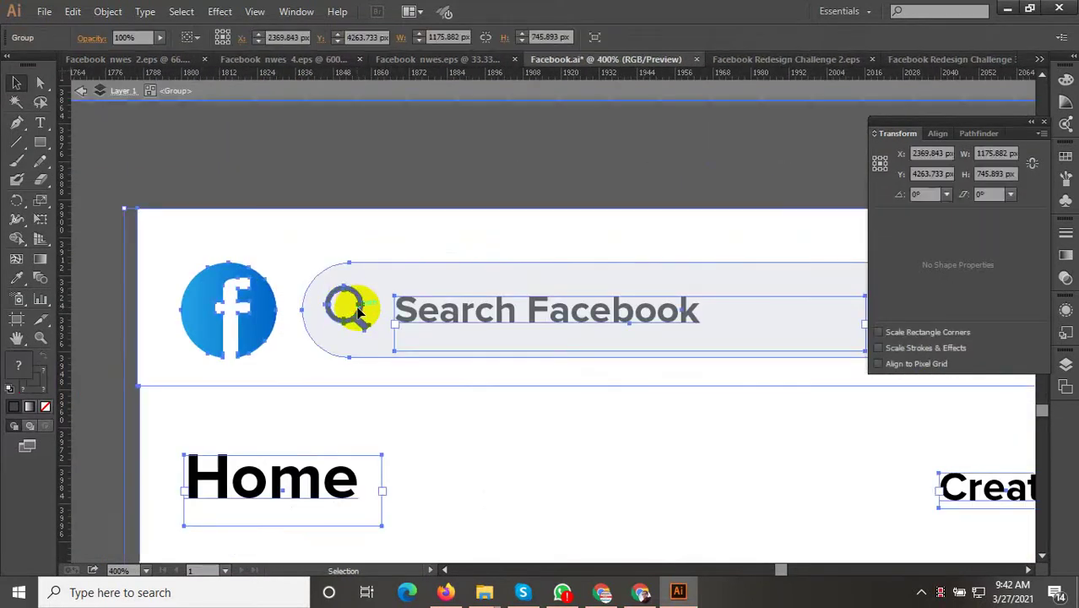
pyautogui.doubleClick(358, 312)
pyautogui.click(361, 326)
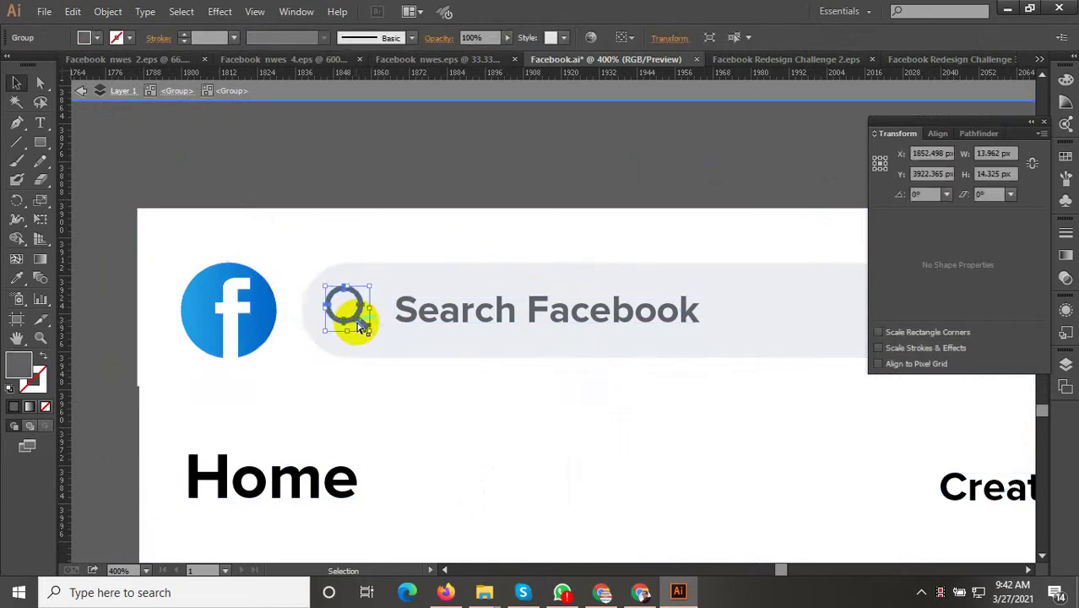
pyautogui.press('Escape')
pyautogui.scroll(-4, 570, 355)
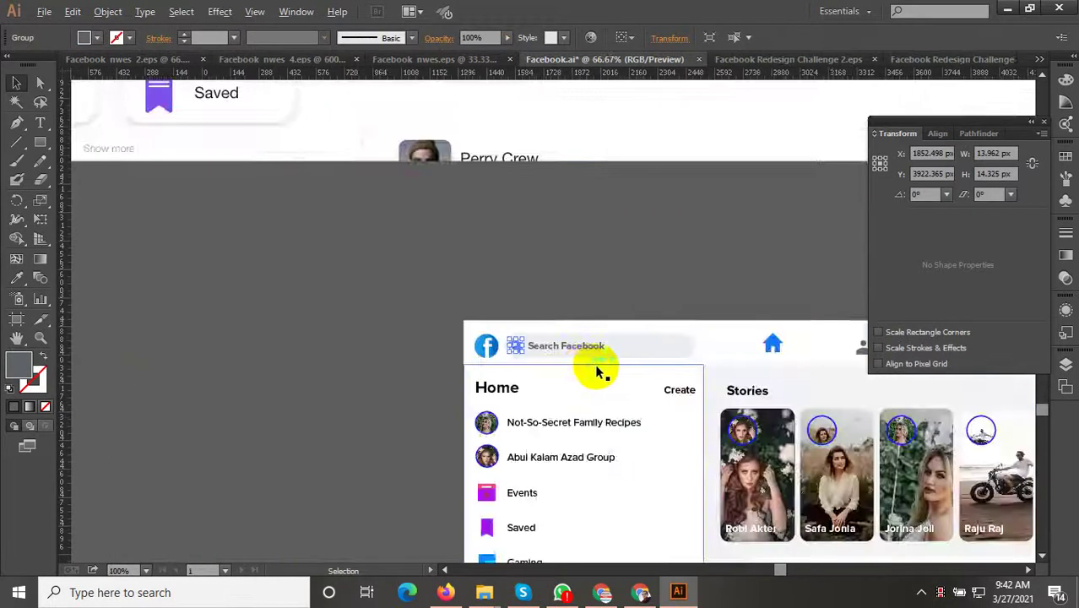
pyautogui.scroll(-2, 526, 398)
pyautogui.moveTo(525, 397)
pyautogui.mouseDown()
pyautogui.moveTo(578, 265)
pyautogui.moveTo(571, 294)
pyautogui.moveTo(473, 385)
pyautogui.mouseUp()
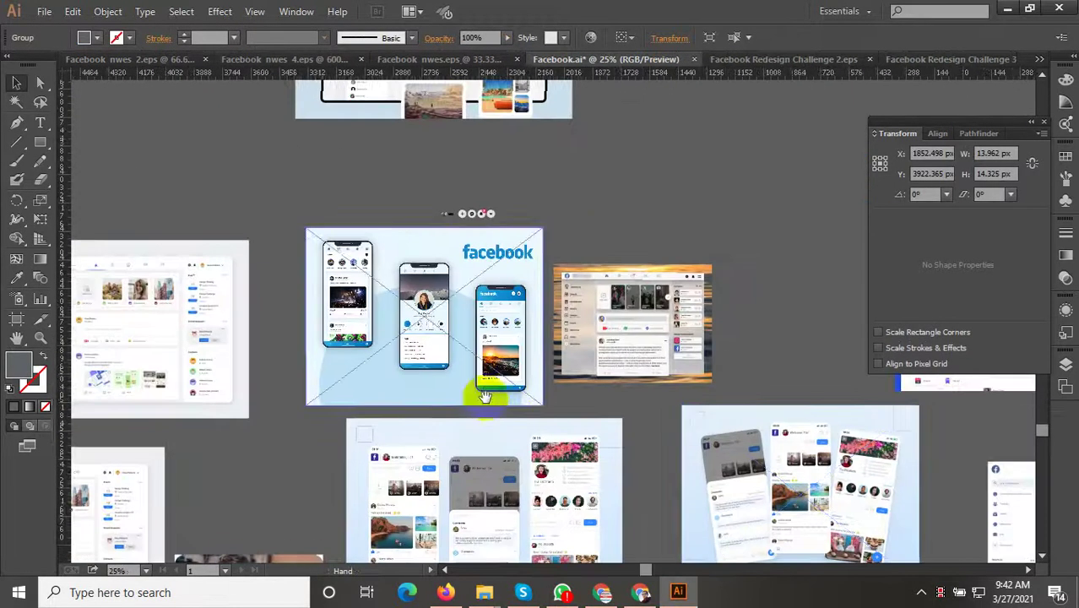
pyautogui.scroll(3, 362, 258)
pyautogui.scroll(2, 332, 261)
# Step: Move the magnifier into the dark circle and draw a new circle centred on it
pyautogui.scroll(2, 511, 277)
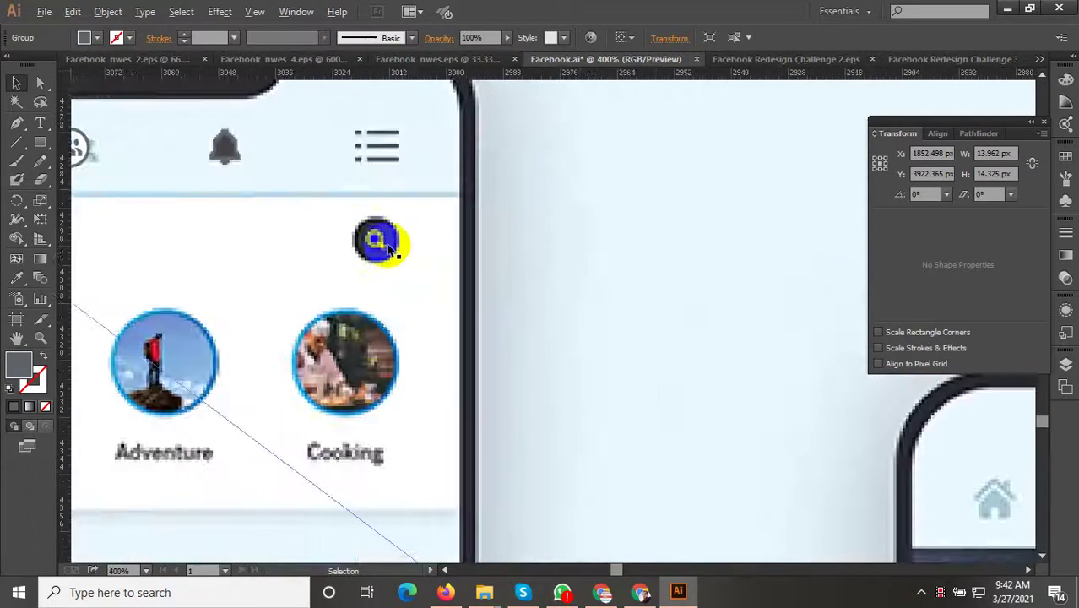
pyautogui.scroll(2, 378, 241)
pyautogui.moveTo(390, 250); pyautogui.dragTo(554, 365)
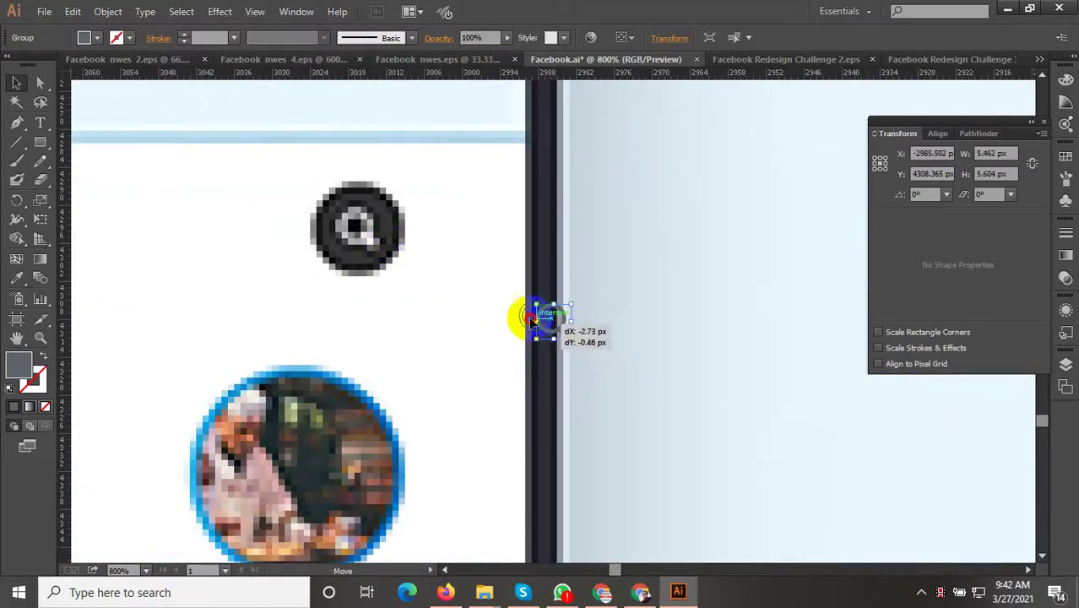
pyautogui.moveTo(362, 229)
pyautogui.mouseDown()
pyautogui.moveTo(391, 270)
pyautogui.moveTo(377, 254)
pyautogui.mouseUp()
pyautogui.scroll(1, 375, 241)
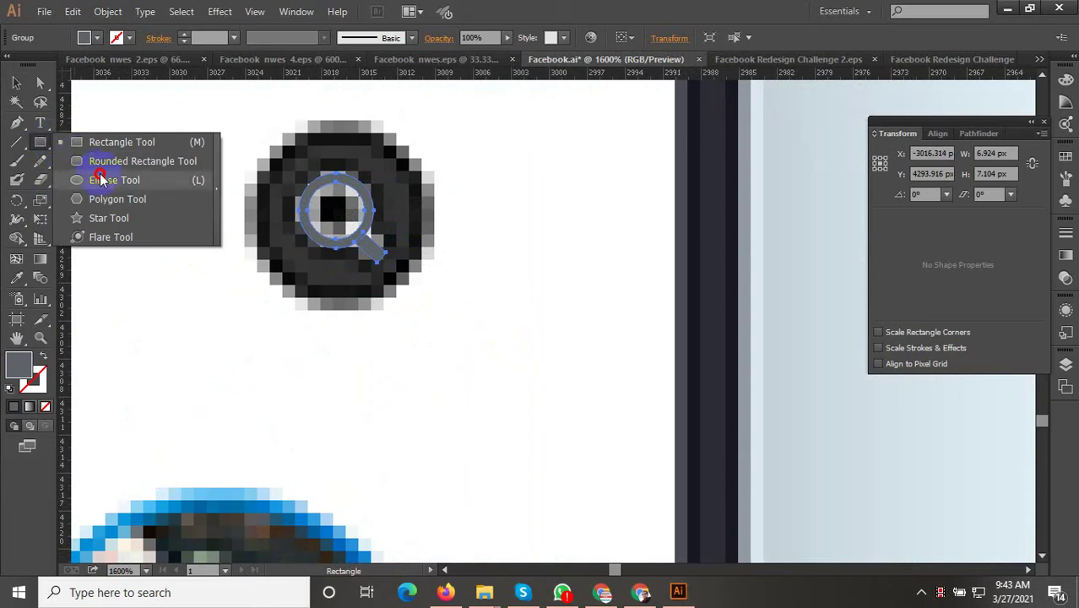
pyautogui.moveTo(49, 145); pyautogui.dragTo(96, 178)
pyautogui.moveTo(334, 215)
pyautogui.mouseDown()
pyautogui.moveTo(409, 305)
pyautogui.moveTo(329, 241)
pyautogui.mouseUp()
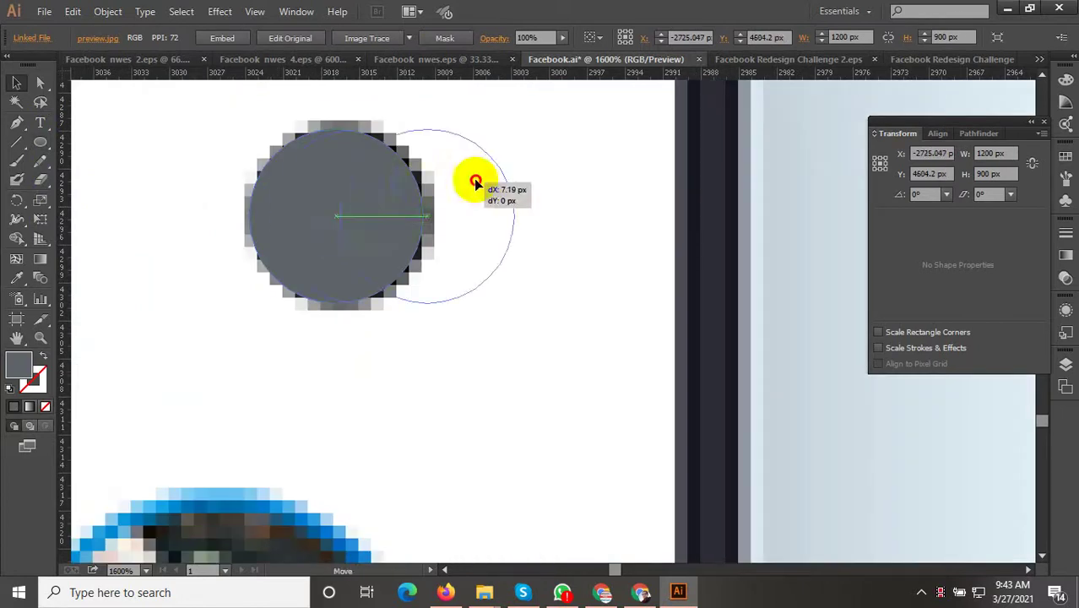
# Step: Bring the magnifier group in front of the circle and give the circle fill F2F6F9
pyautogui.moveTo(350, 211); pyautogui.dragTo(446, 216)
pyautogui.rightClick(308, 214)
pyautogui.moveTo(350, 342)
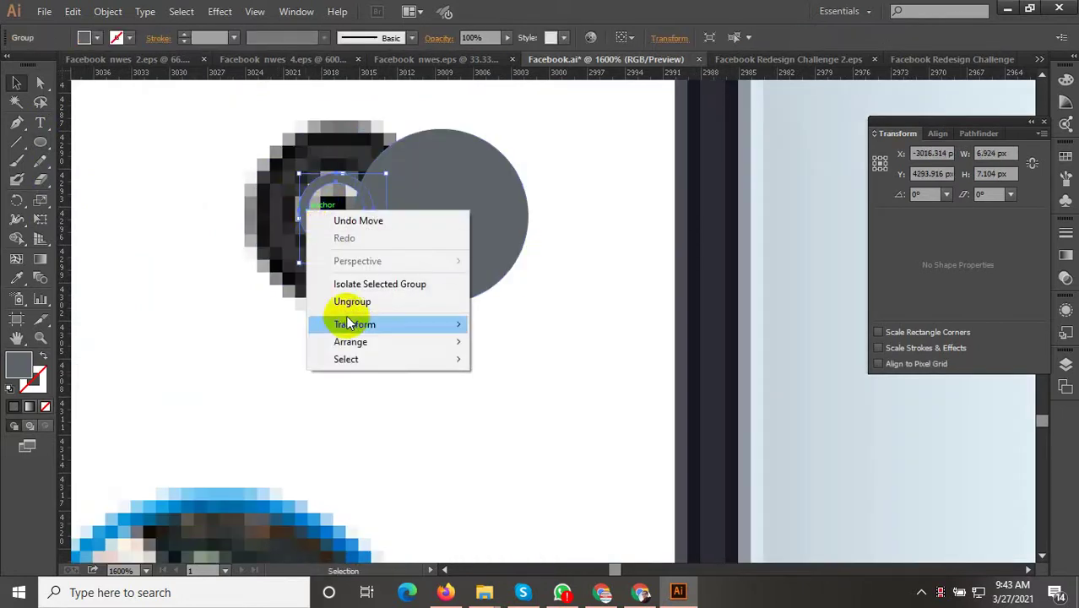
pyautogui.click(513, 342)
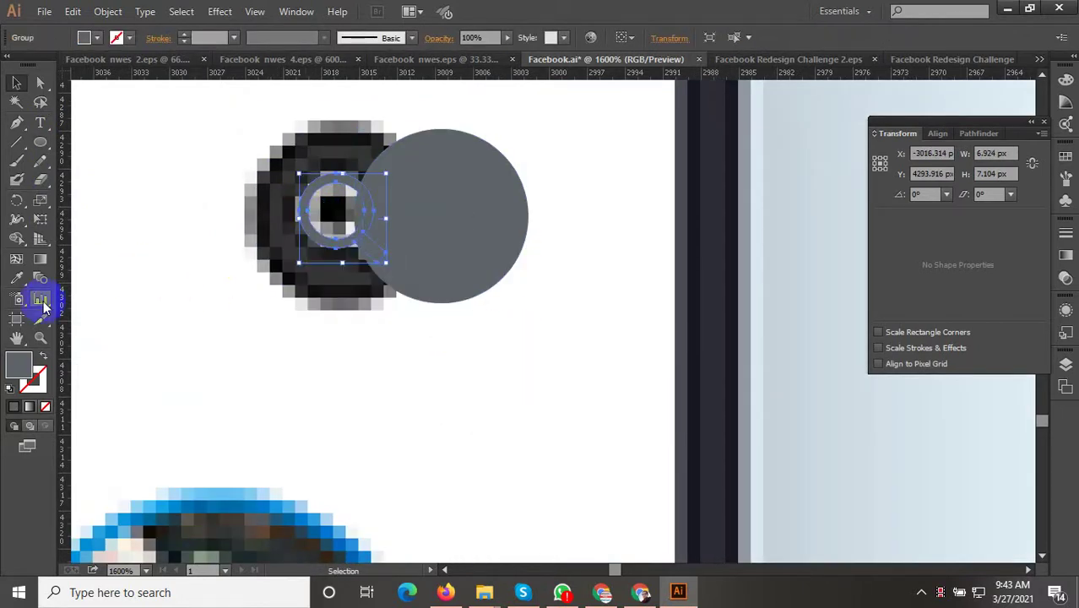
pyautogui.doubleClick(21, 369)
pyautogui.moveTo(186, 144); pyautogui.dragTo(126, 126)
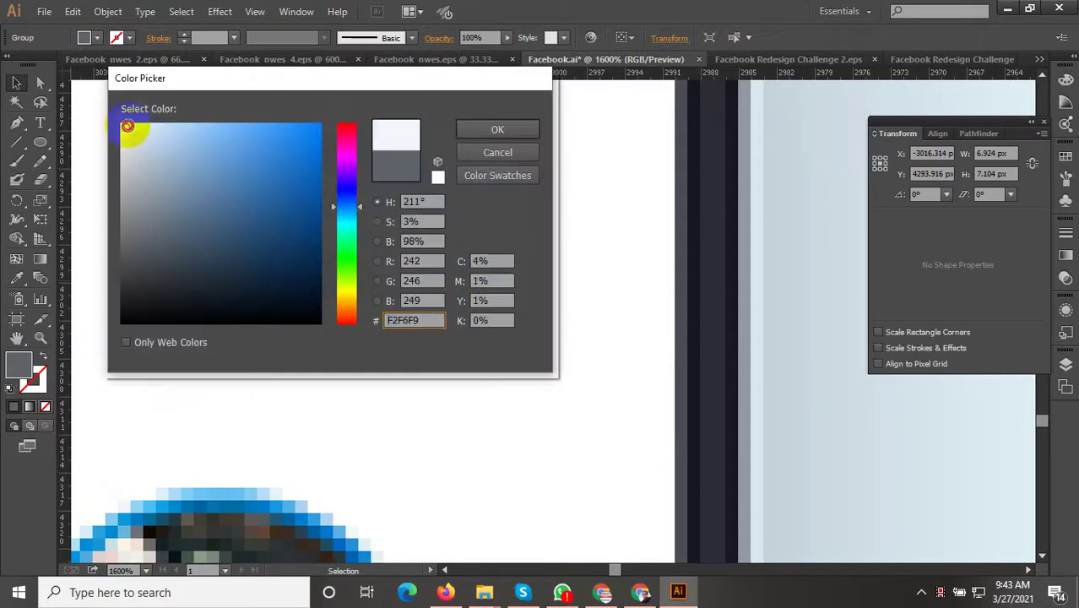
pyautogui.click(921, 592)
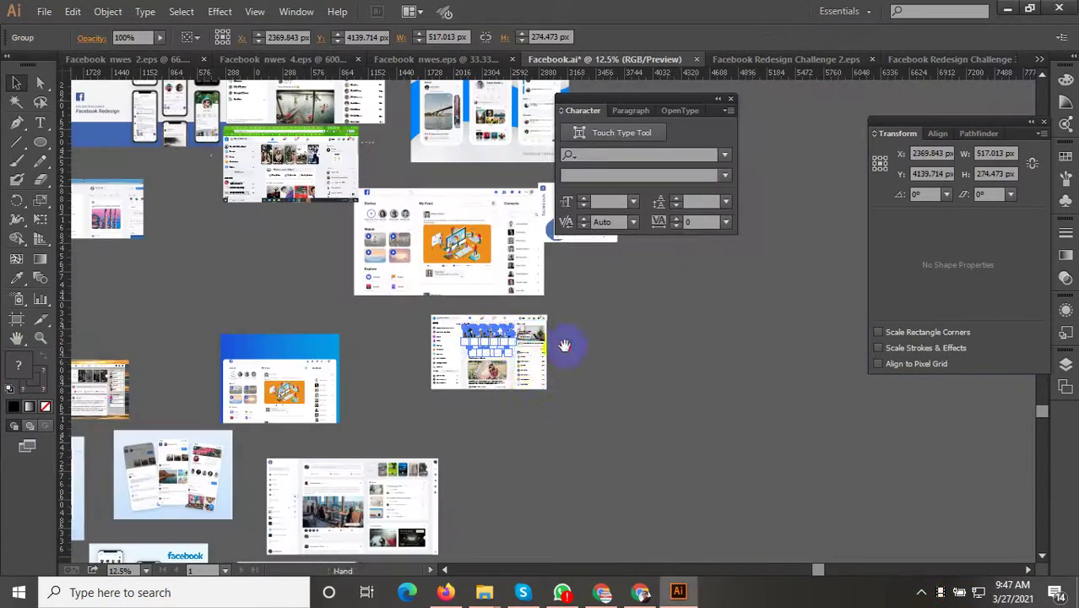
# Step: Find the desktop layout and select its stories and post box group
pyautogui.moveTo(522, 424)
pyautogui.mouseDown()
pyautogui.moveTo(539, 332)
pyautogui.moveTo(895, 413)
pyautogui.mouseUp()
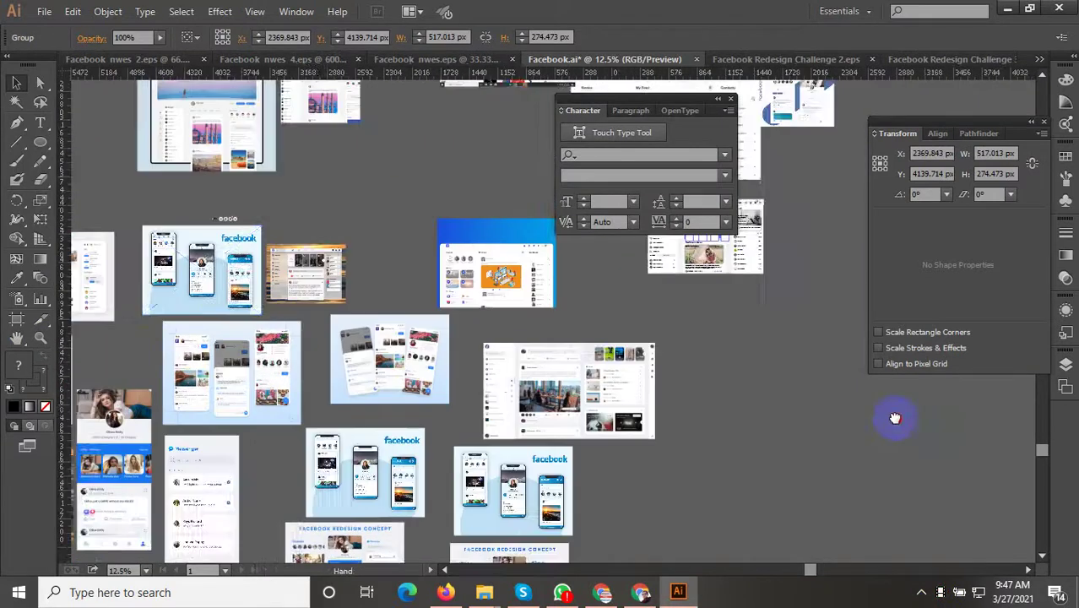
pyautogui.click(494, 338)
pyautogui.scroll(2, 494, 338)
pyautogui.scroll(3, 402, 231)
pyautogui.scroll(2, 460, 334)
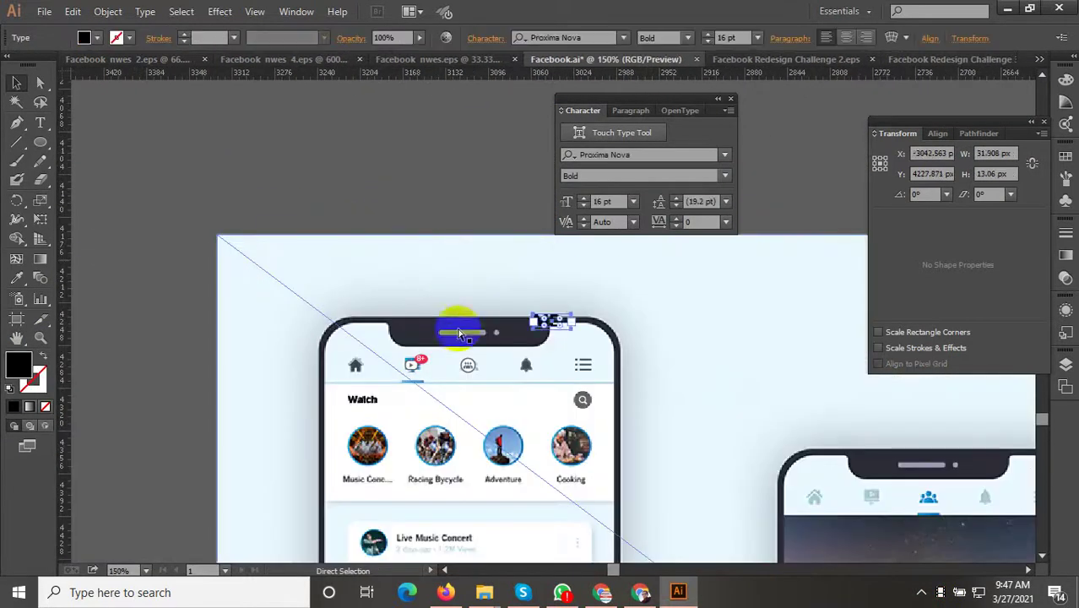
pyautogui.scroll(-2, 464, 338)
pyautogui.click(389, 338)
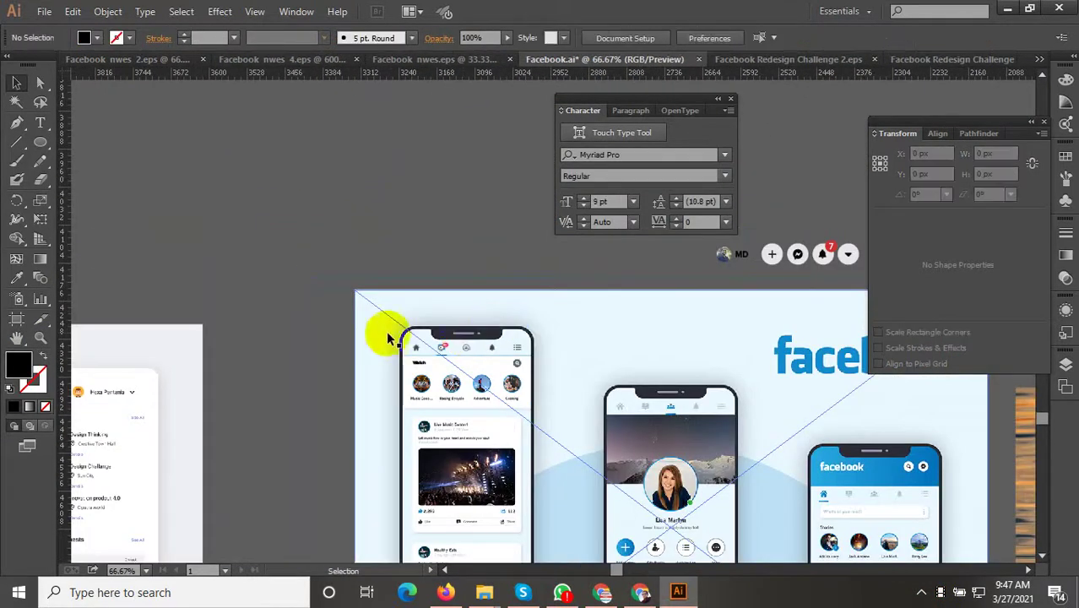
pyautogui.scroll(-4, 359, 339)
pyautogui.scroll(3, 489, 379)
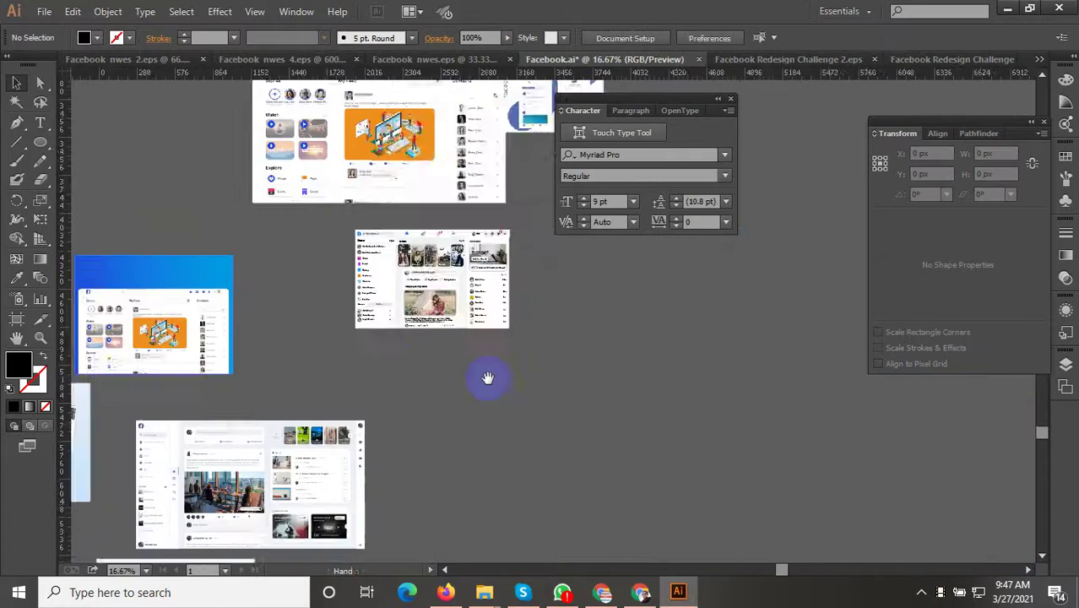
pyautogui.scroll(2, 427, 281)
pyautogui.click(372, 221)
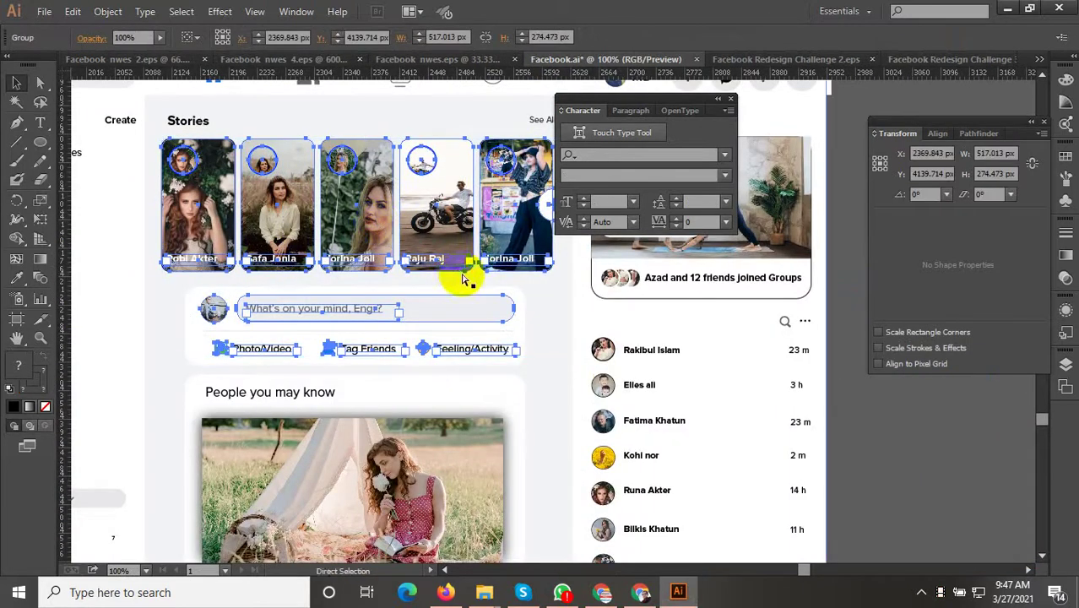
pyautogui.scroll(-4, 603, 382)
# Step: Ungroup the stories and post box group placed beside the phone mockup
pyautogui.moveTo(479, 401)
pyautogui.mouseDown()
pyautogui.moveTo(652, 353)
pyautogui.moveTo(513, 281)
pyautogui.mouseUp()
pyautogui.scroll(2, 524, 355)
pyautogui.scroll(1, 524, 355)
pyautogui.hotkey('ctrl', 'z')
pyautogui.hscroll(3, 610, 333)
pyautogui.click(415, 313)
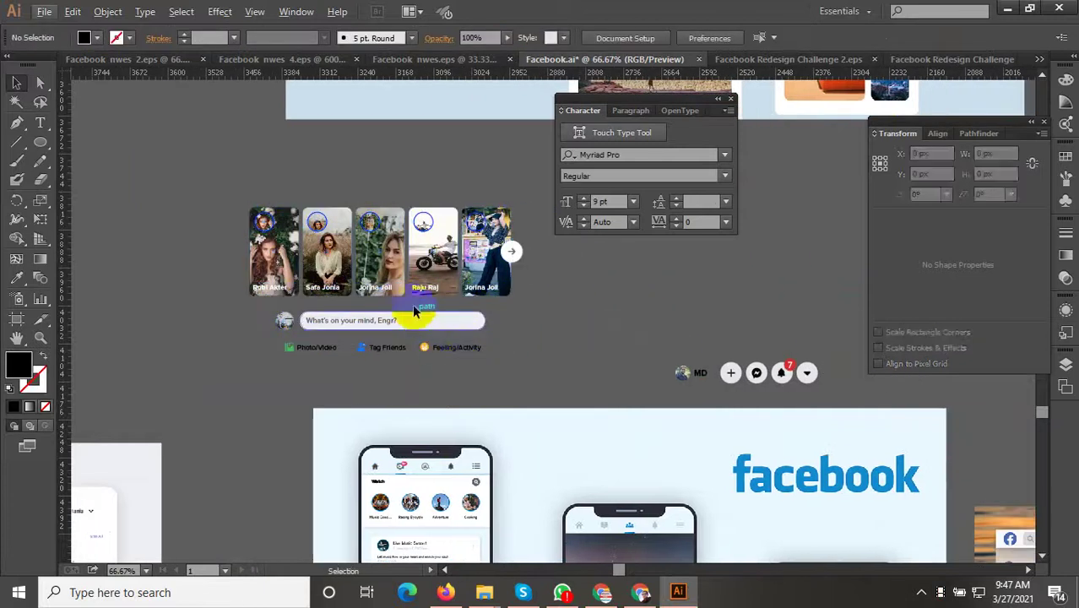
pyautogui.rightClick(408, 265)
pyautogui.click(429, 354)
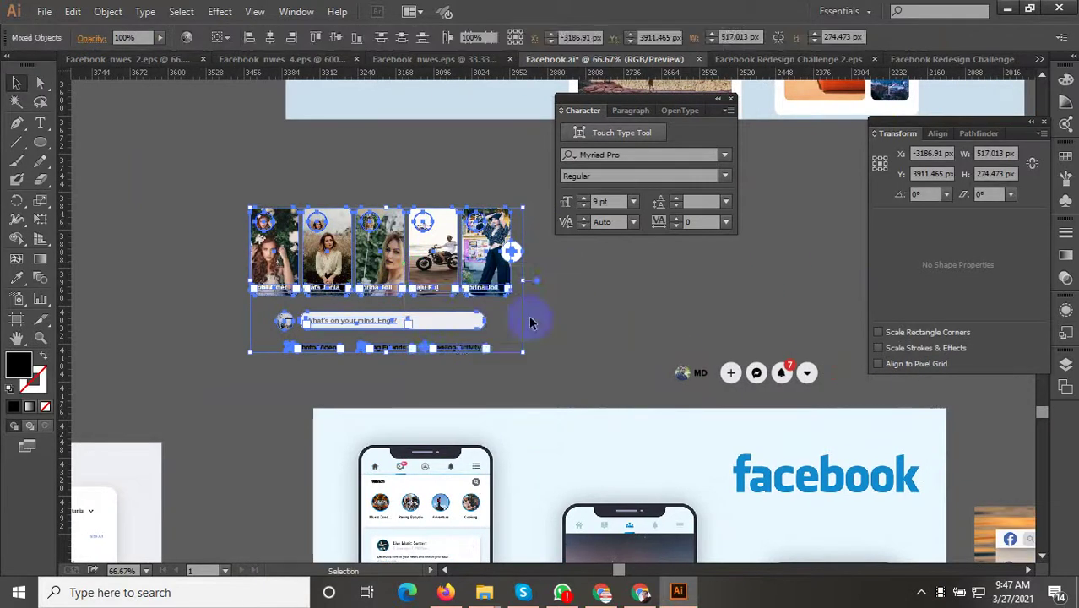
pyautogui.click(530, 313)
# Step: Ungroup the first three story cards and pick out the story profile circles
pyautogui.click(269, 222)
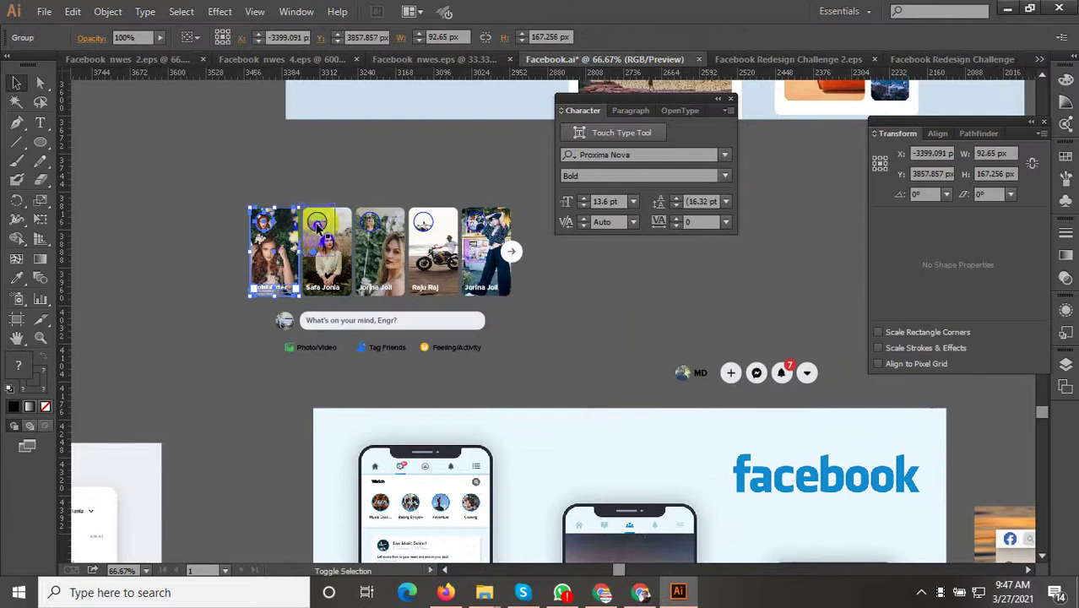
pyautogui.keyDown('shift'); pyautogui.click(320, 226); pyautogui.keyUp('shift')
pyautogui.keyDown('shift'); pyautogui.click(375, 227); pyautogui.keyUp('shift')
pyautogui.rightClick(472, 236)
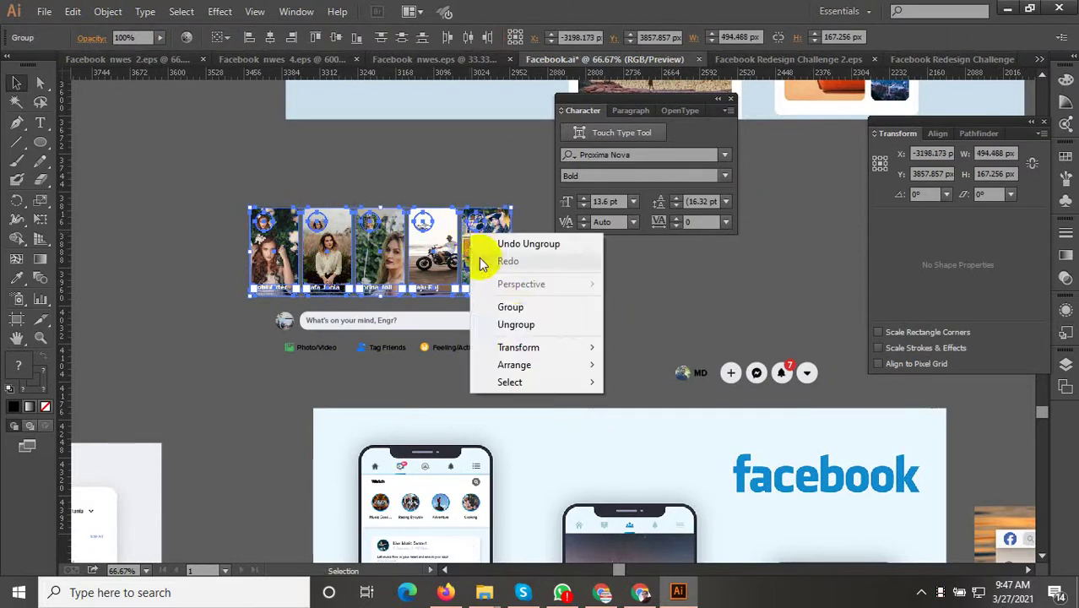
pyautogui.click(518, 326)
pyautogui.click(275, 199)
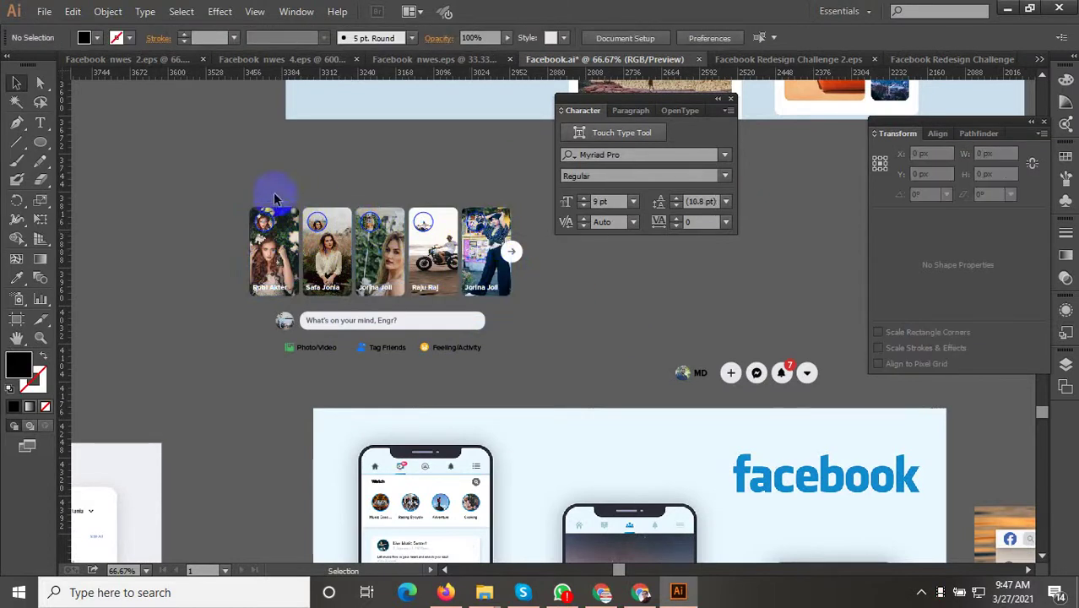
pyautogui.moveTo(488, 248); pyautogui.dragTo(534, 278)
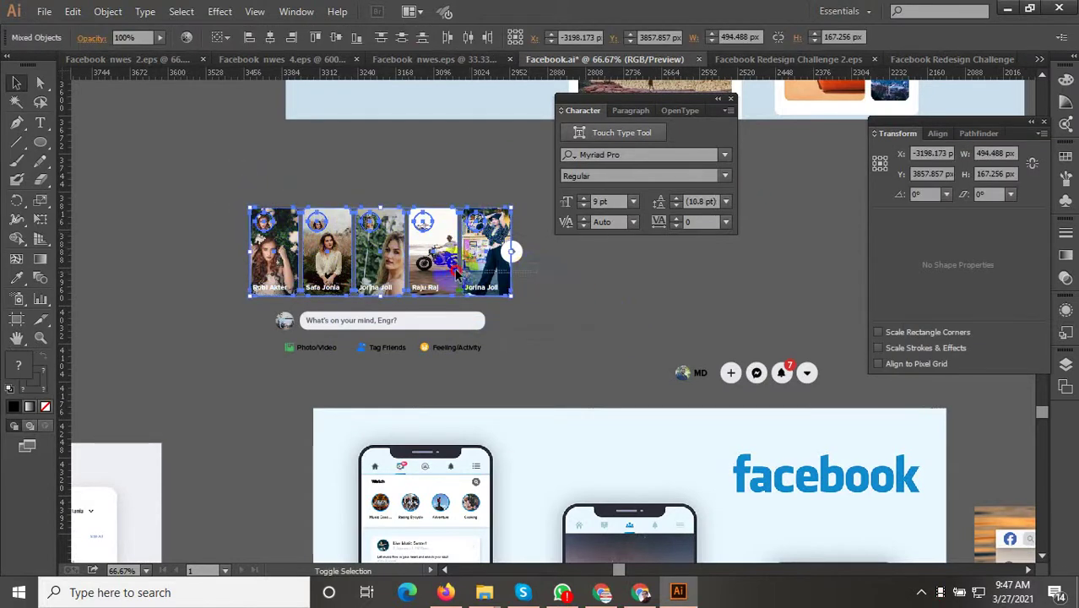
pyautogui.click(291, 287)
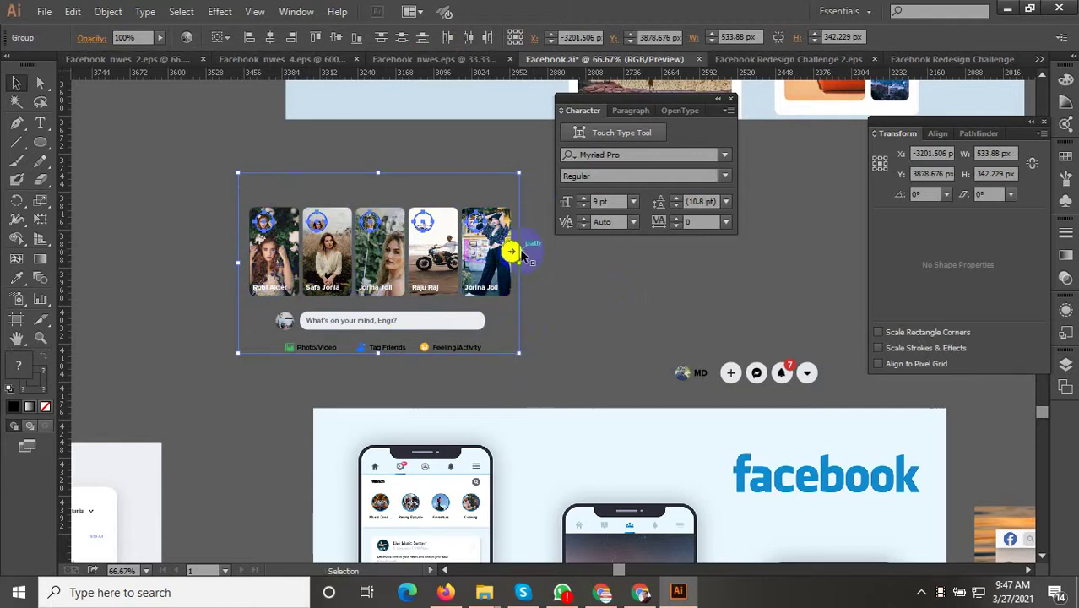
pyautogui.click(271, 197)
pyautogui.click(271, 221)
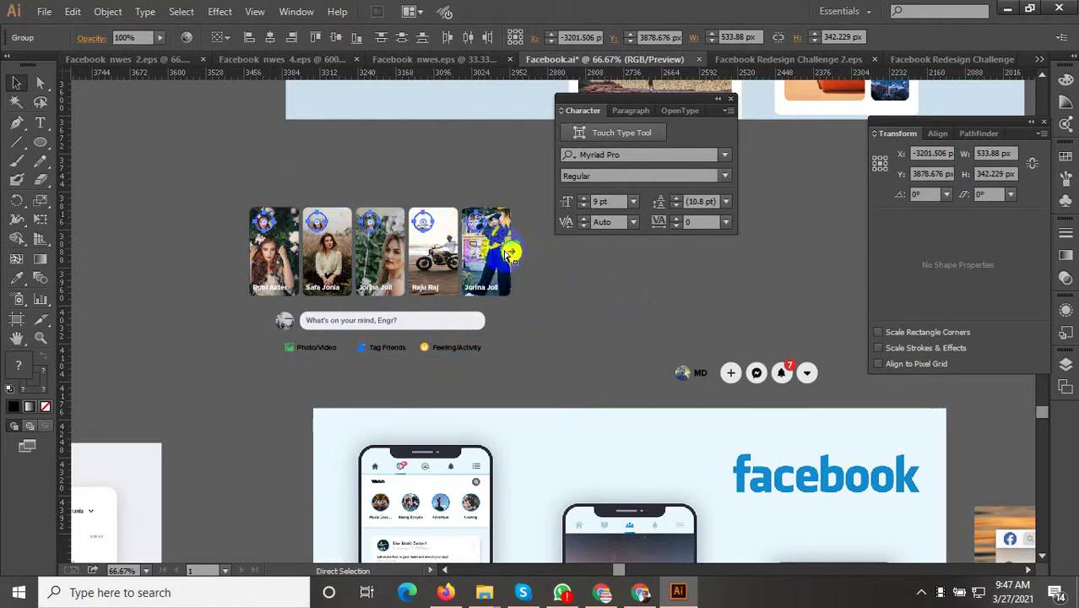
pyautogui.moveTo(566, 346); pyautogui.dragTo(510, 258)
# Step: Move the circular photo group beside the facebook logo onto the Watch story row
pyautogui.click(525, 361)
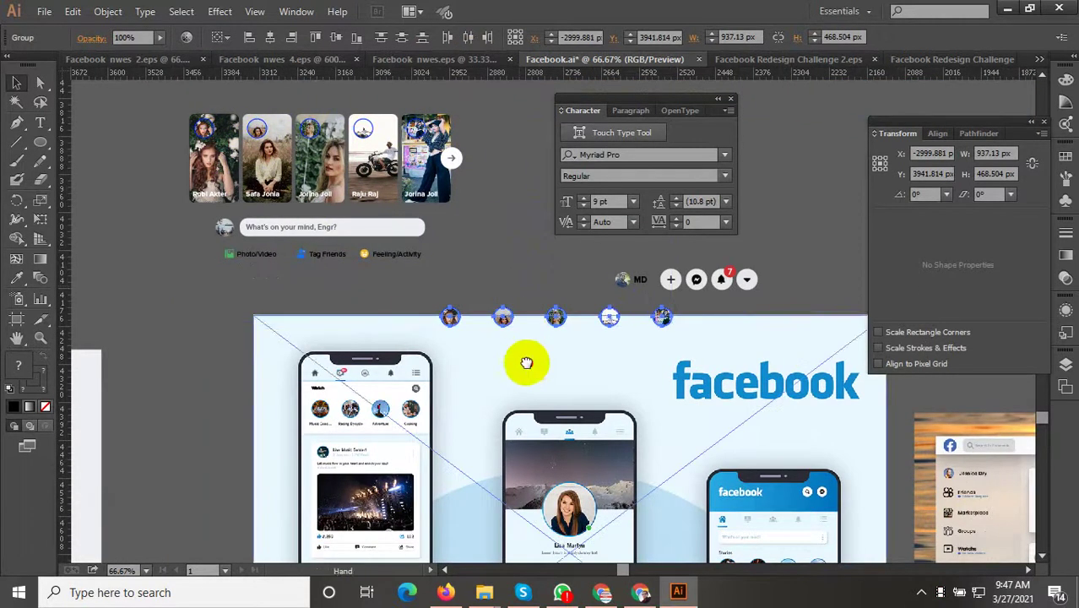
pyautogui.moveTo(526, 362); pyautogui.dragTo(477, 266)
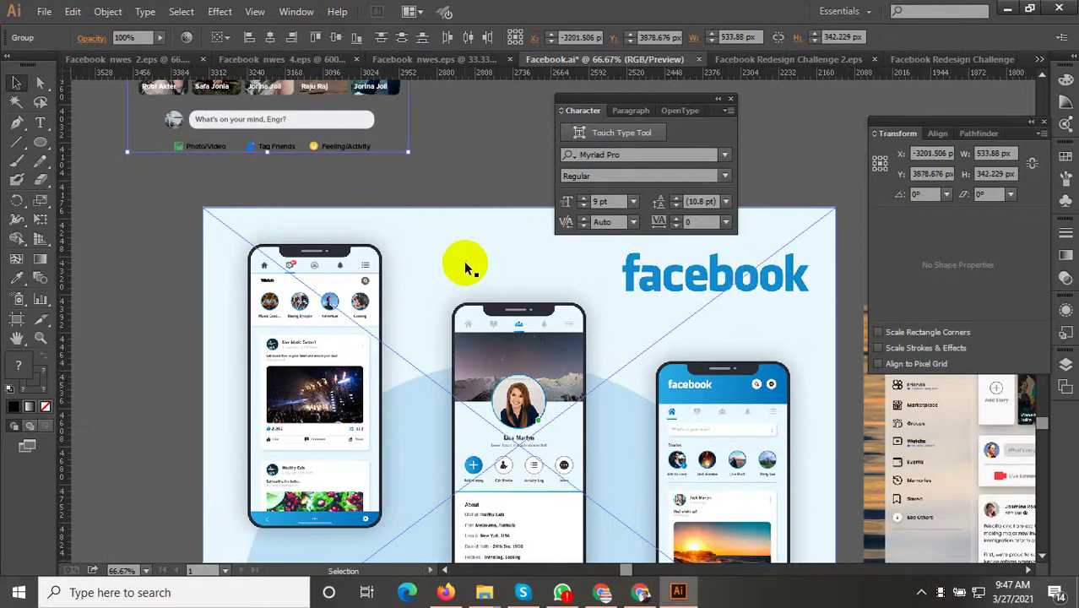
pyautogui.click(456, 164)
pyautogui.scroll(-4, 461, 179)
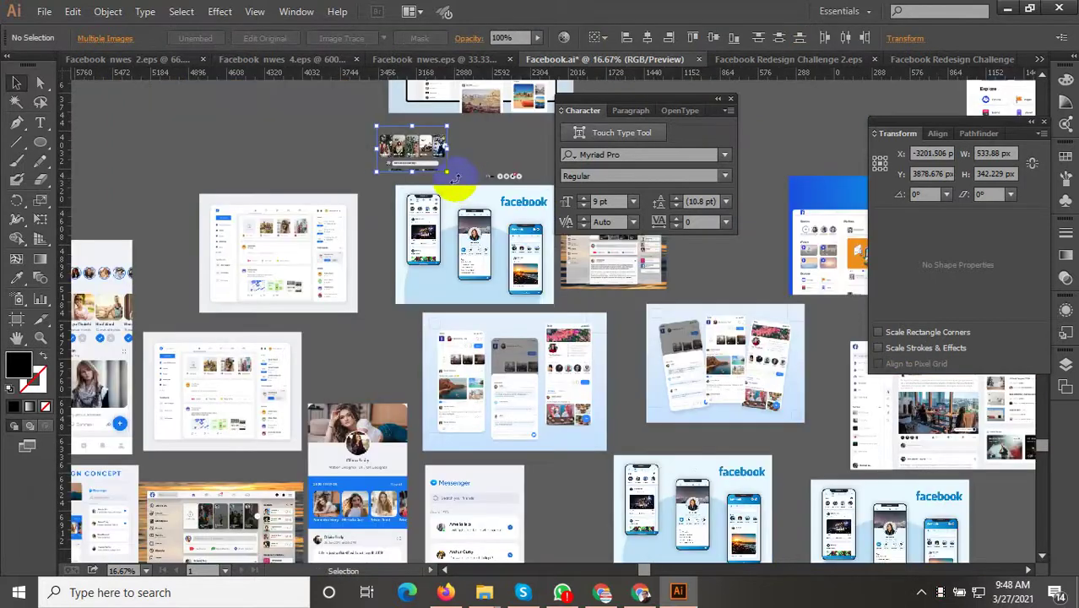
pyautogui.scroll(3, 436, 169)
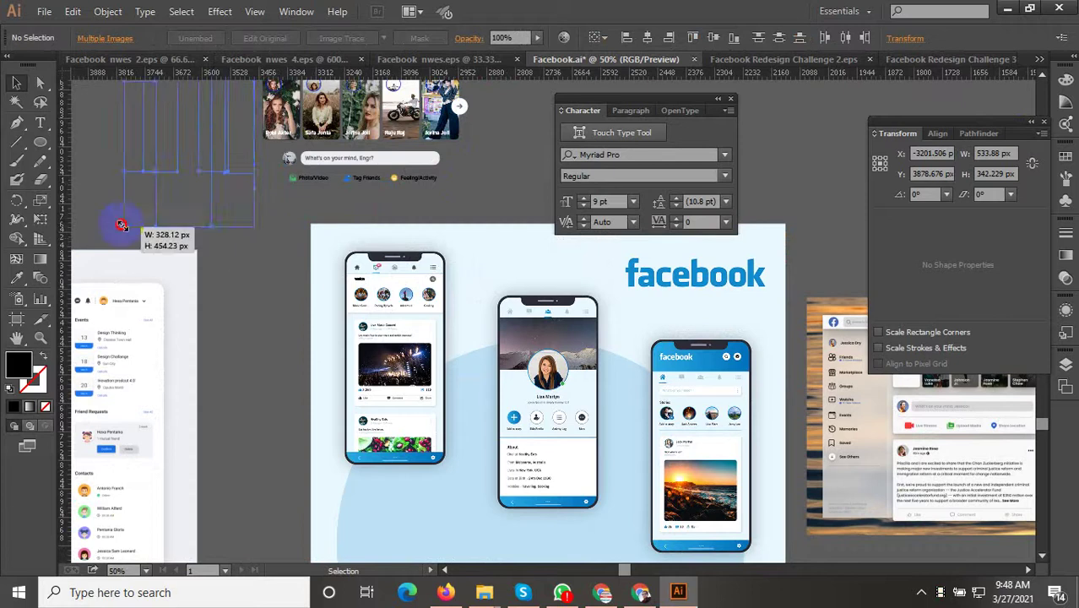
pyautogui.moveTo(467, 184)
pyautogui.mouseDown()
pyautogui.moveTo(181, 231)
pyautogui.moveTo(292, 338)
pyautogui.mouseUp()
pyautogui.click(313, 351)
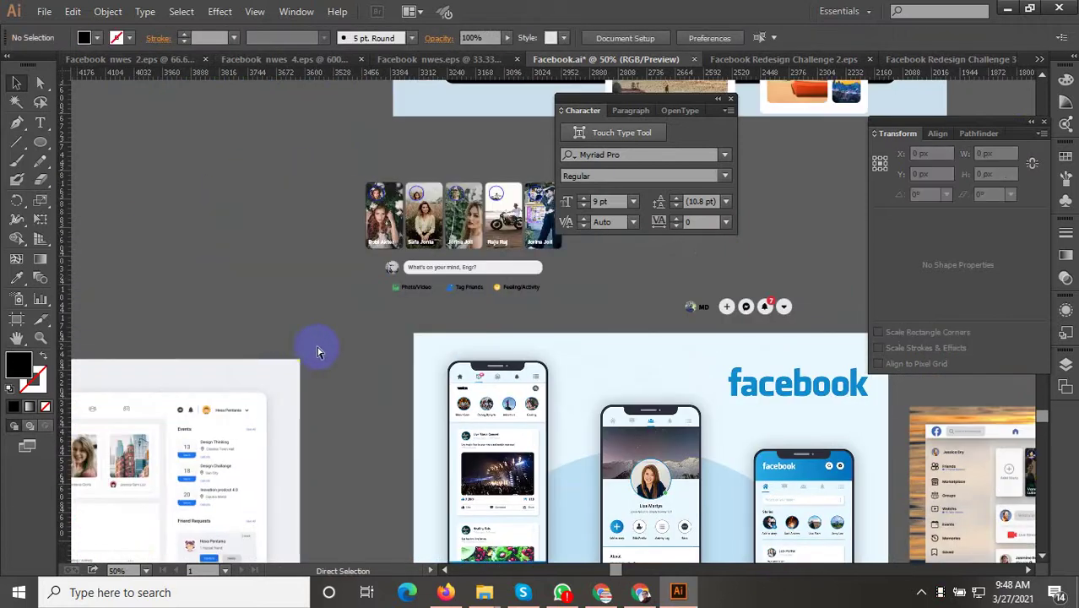
pyautogui.moveTo(582, 311); pyautogui.dragTo(366, 258)
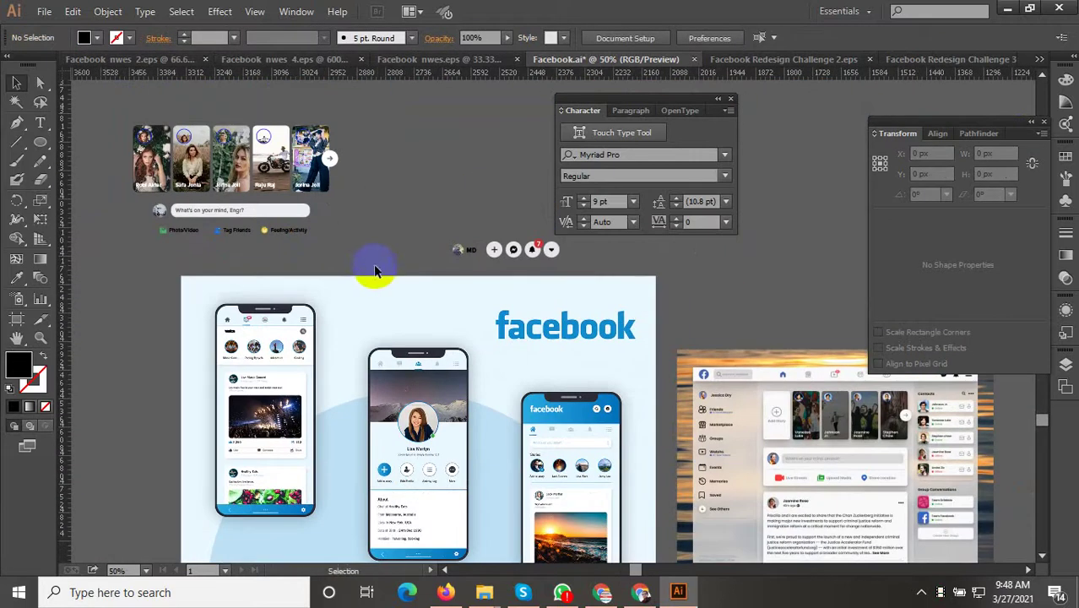
pyautogui.scroll(-3, 457, 278)
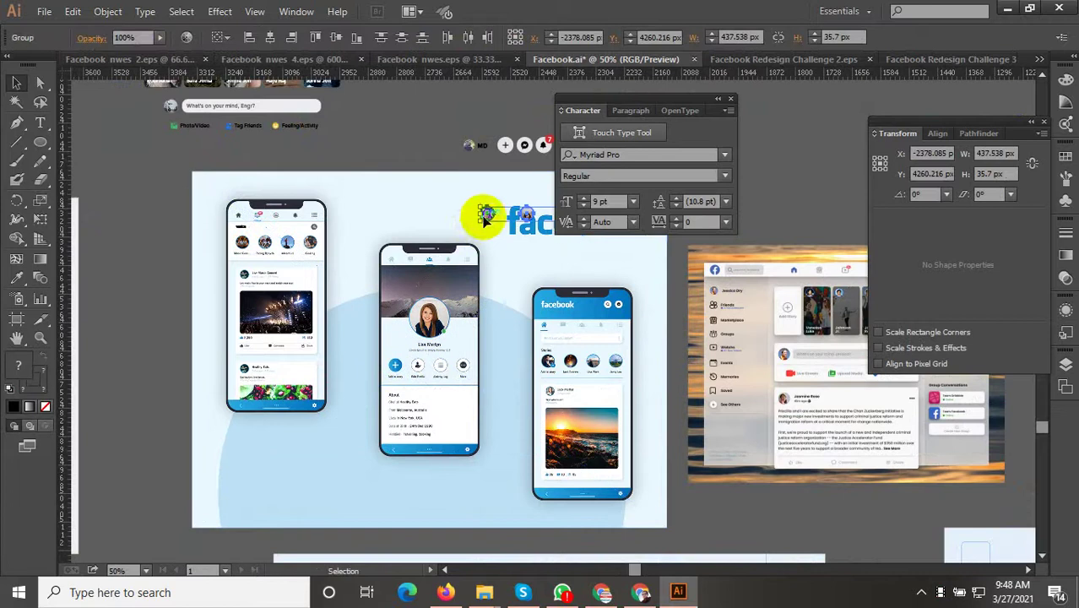
pyautogui.moveTo(482, 211); pyautogui.dragTo(177, 248)
pyautogui.hotkey('ctrl', '=')
pyautogui.hotkey('ctrl', '=')
pyautogui.hotkey('ctrl', '=')
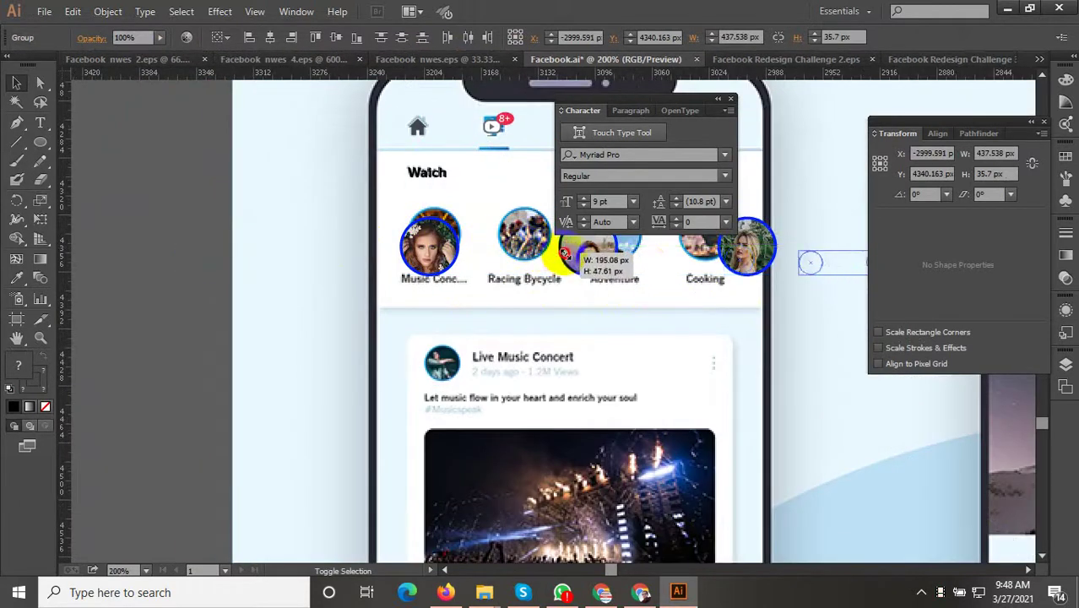
# Step: Reposition the photo circles on the story row and reset the workspace to clear floating panels
pyautogui.moveTo(399, 222); pyautogui.dragTo(550, 261)
pyautogui.moveTo(812, 264); pyautogui.dragTo(385, 231)
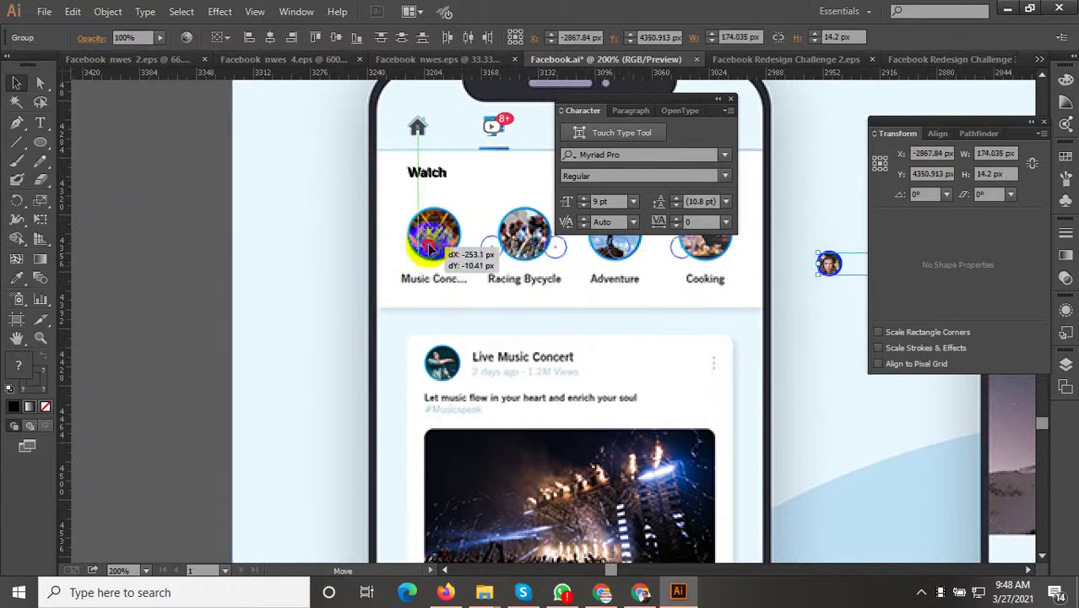
pyautogui.click(870, 11)
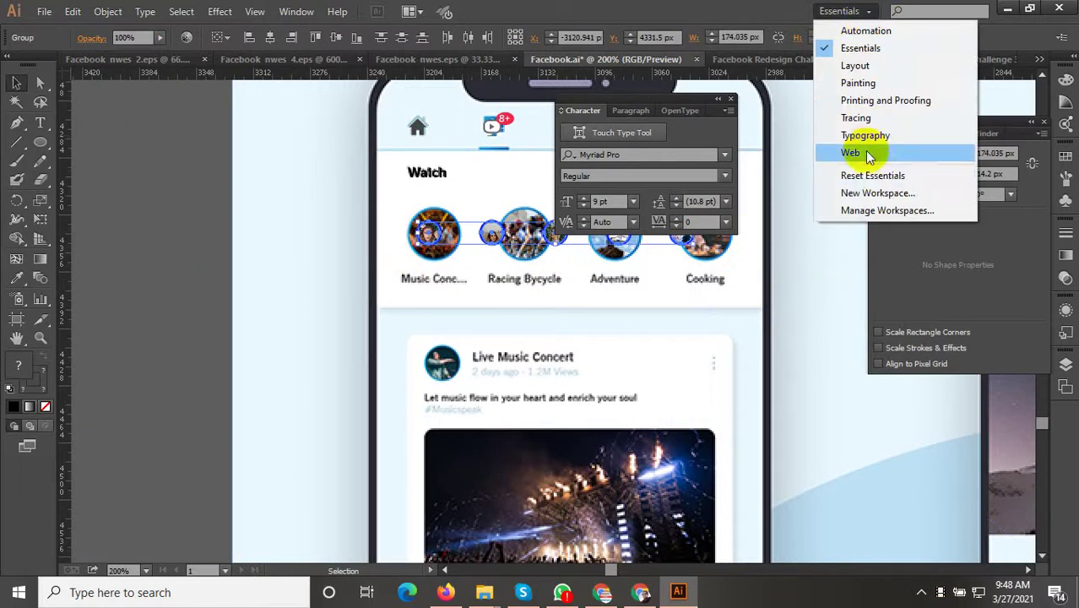
pyautogui.click(867, 173)
pyautogui.keyDown('alt'); pyautogui.scroll(1, 699, 234); pyautogui.keyUp('alt')
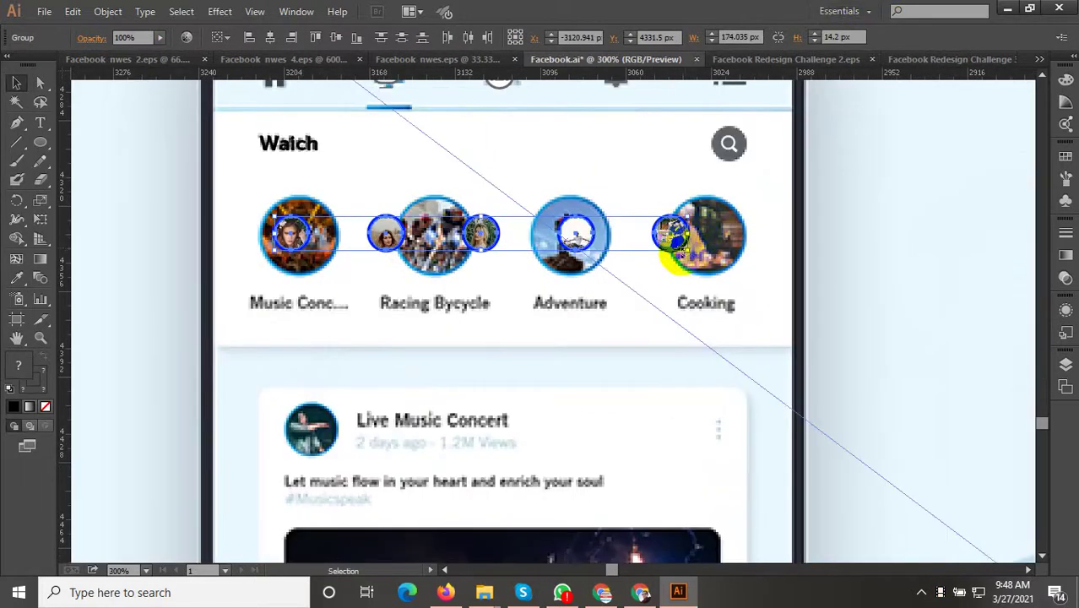
pyautogui.moveTo(691, 254); pyautogui.dragTo(748, 255)
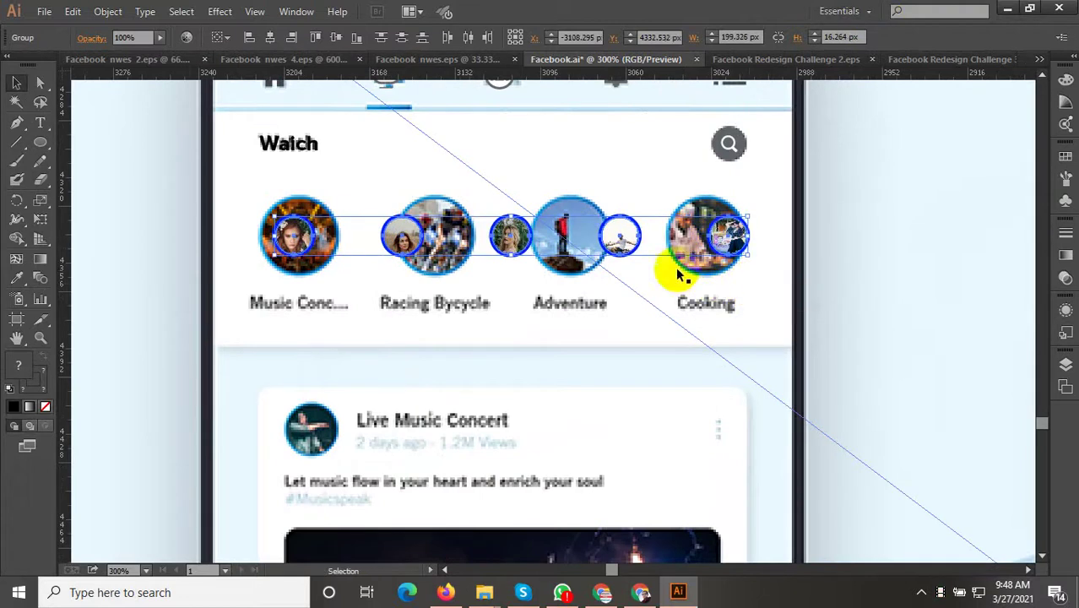
# Step: Enlarge the photo circle on the Music Concert story
pyautogui.click(396, 234)
pyautogui.click(316, 247)
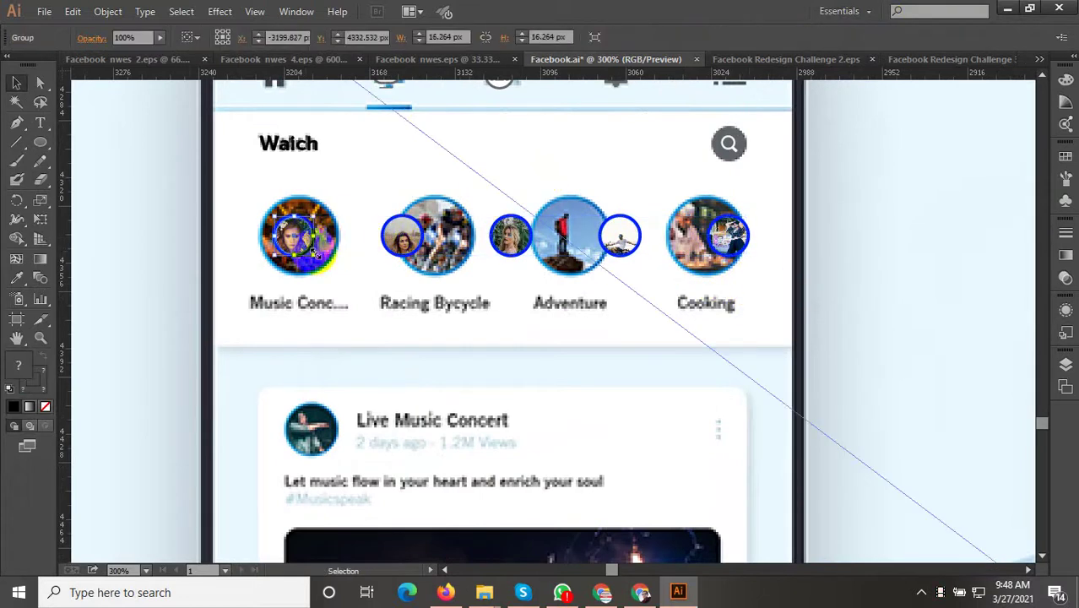
pyautogui.moveTo(314, 254); pyautogui.dragTo(337, 277)
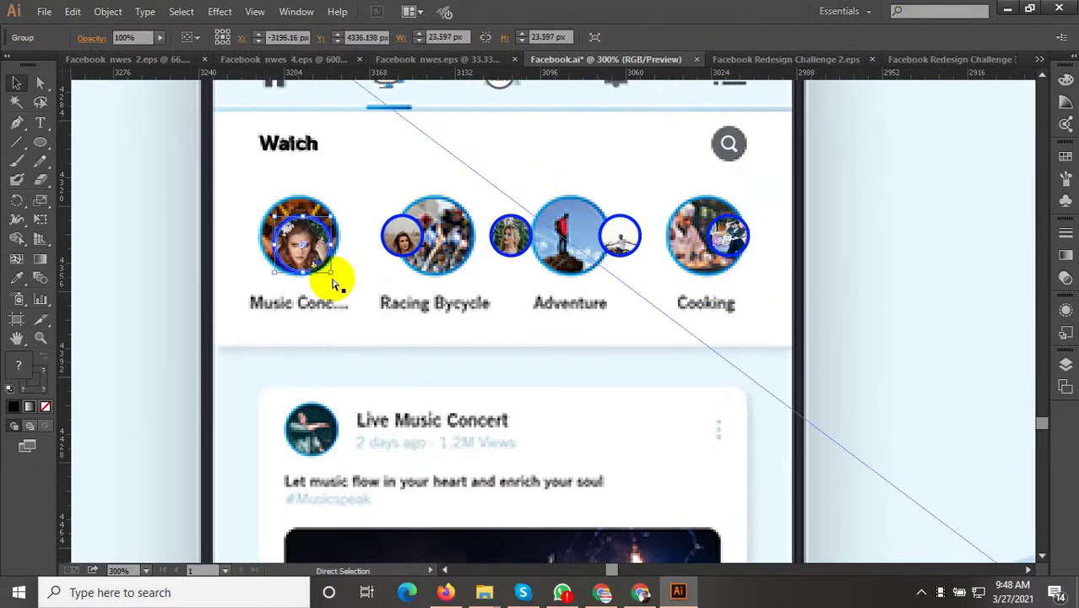
pyautogui.keyDown('alt'); pyautogui.scroll(-2, 336, 269); pyautogui.keyUp('alt')
# Step: Enlarge the row of four photo circles to match the stories and align them
pyautogui.keyDown('shift'); pyautogui.click(372, 252); pyautogui.keyUp('shift')
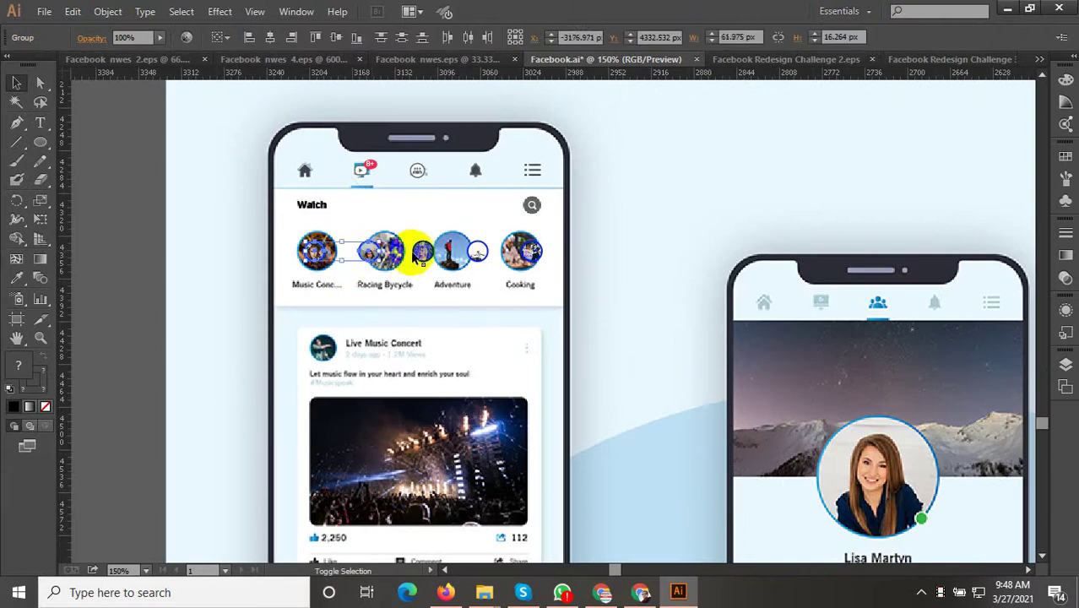
pyautogui.keyDown('shift'); pyautogui.click(422, 250); pyautogui.keyUp('shift')
pyautogui.keyDown('shift'); pyautogui.click(478, 251); pyautogui.keyUp('shift')
pyautogui.keyDown('shift'); pyautogui.click(535, 261); pyautogui.keyUp('shift')
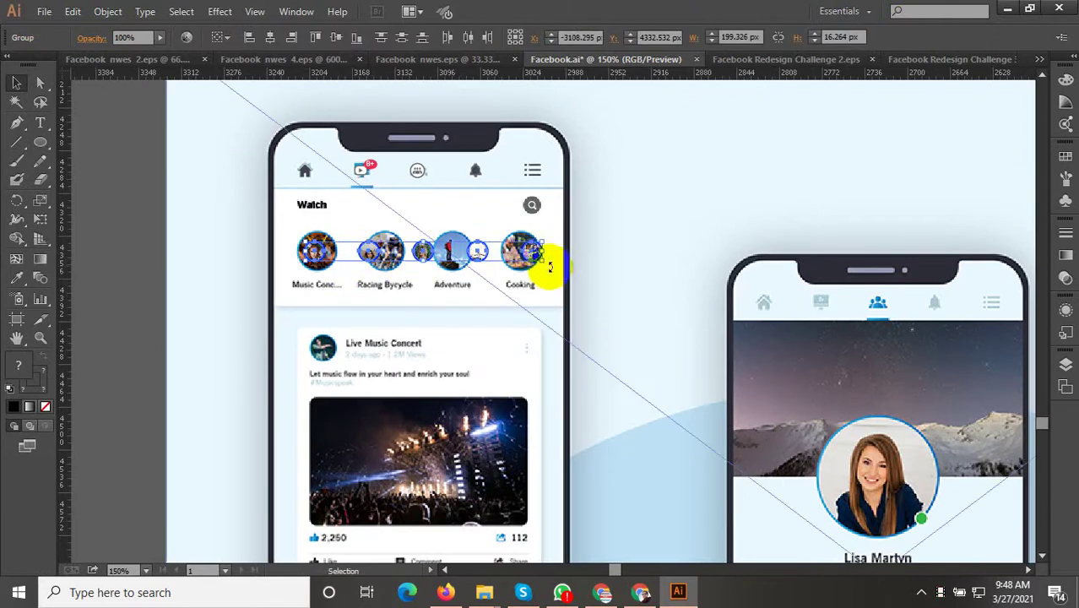
pyautogui.moveTo(541, 259); pyautogui.dragTo(764, 331)
pyautogui.scroll(3, 349, 301)
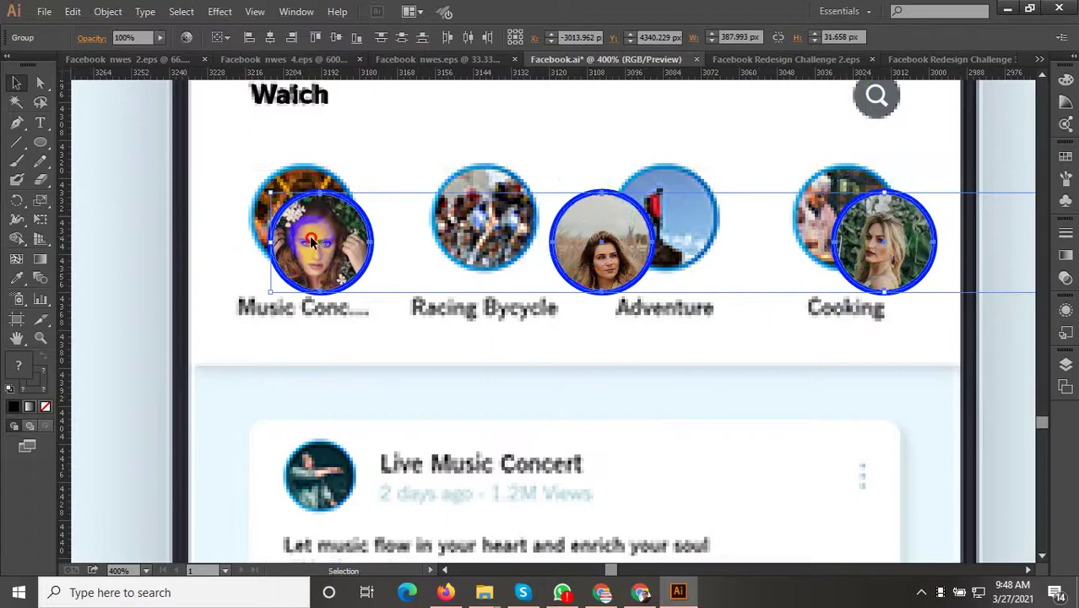
pyautogui.moveTo(315, 236)
pyautogui.mouseDown()
pyautogui.moveTo(296, 218)
pyautogui.moveTo(253, 220)
pyautogui.mouseUp()
pyautogui.scroll(-1, 254, 219)
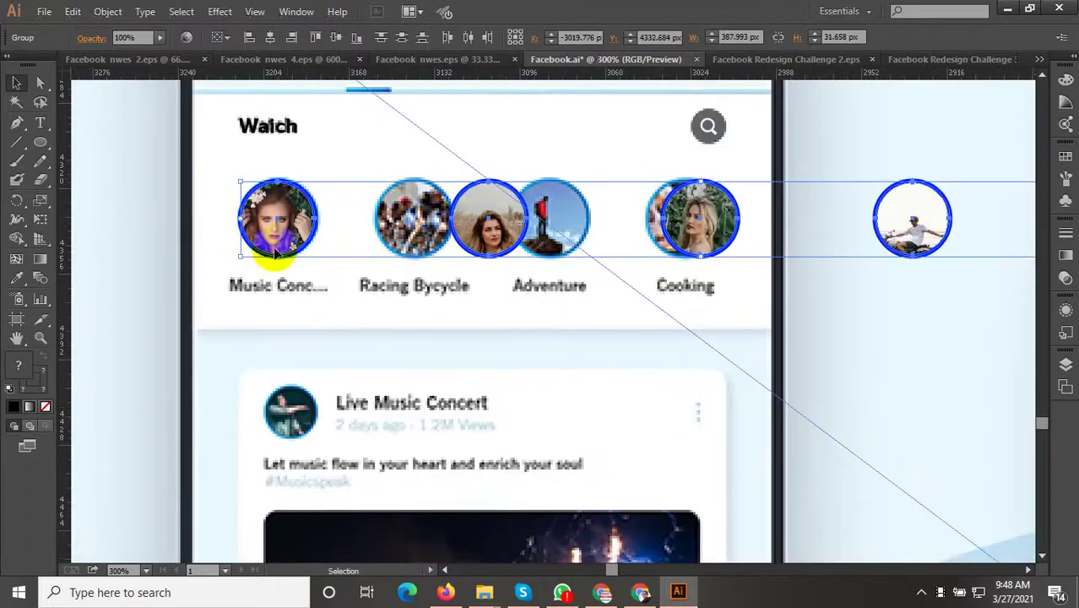
pyautogui.scroll(2, 288, 181)
# Step: Place the woman photos into the Racing Bycycle and Adventure story slots
pyautogui.click(364, 169)
pyautogui.click(676, 257)
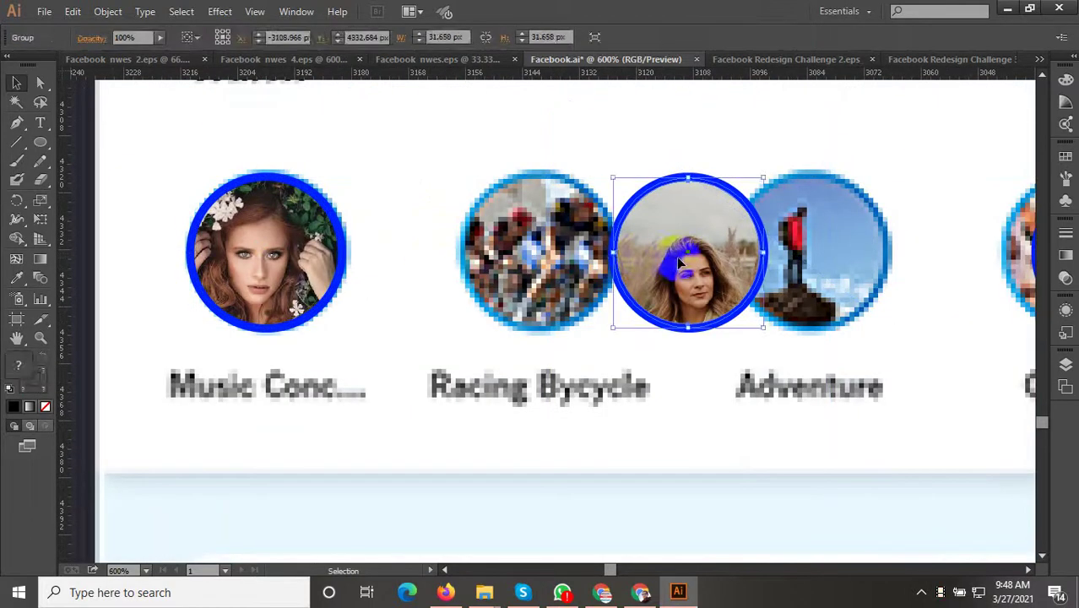
pyautogui.moveTo(549, 102); pyautogui.dragTo(831, 523)
pyautogui.scroll(-2, 619, 257)
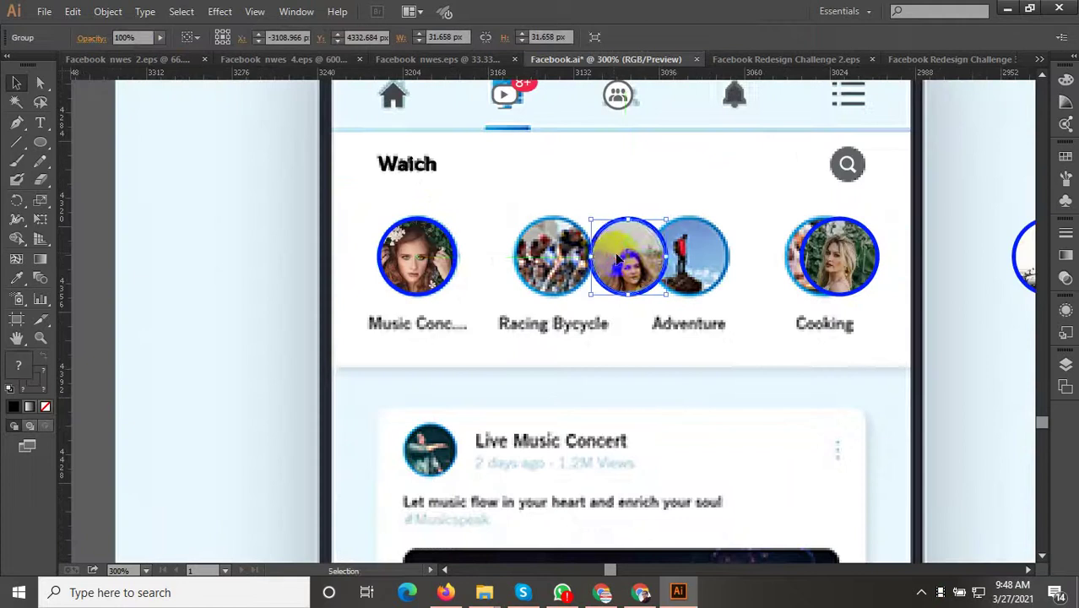
pyautogui.moveTo(608, 256); pyautogui.dragTo(541, 252)
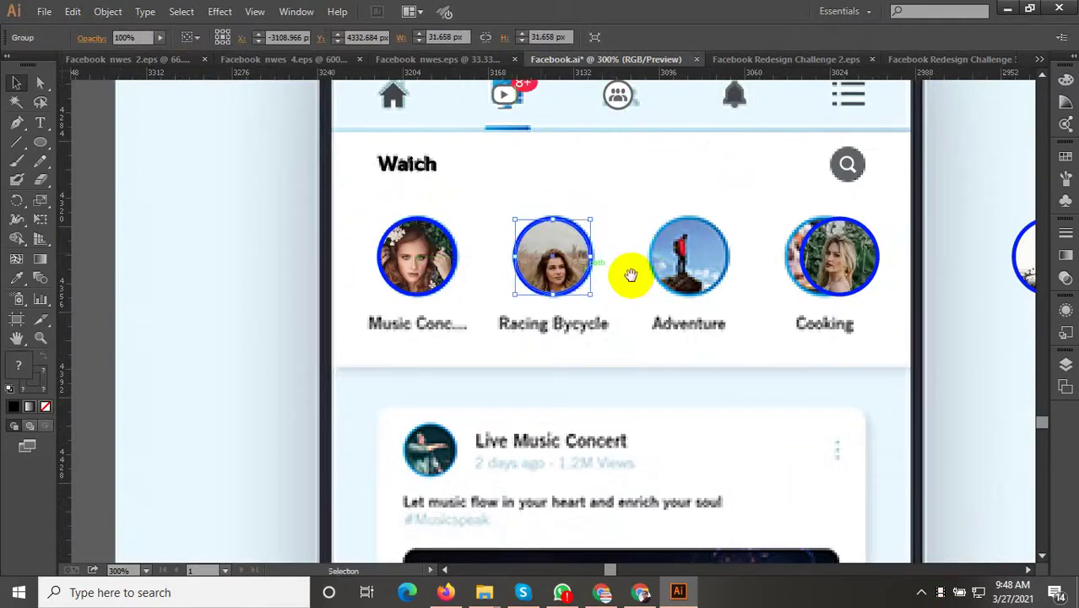
pyautogui.moveTo(626, 273); pyautogui.dragTo(465, 283)
pyautogui.moveTo(650, 273)
pyautogui.mouseDown()
pyautogui.moveTo(665, 273)
pyautogui.moveTo(504, 274)
pyautogui.mouseUp()
pyautogui.hscroll(3, 378, 295)
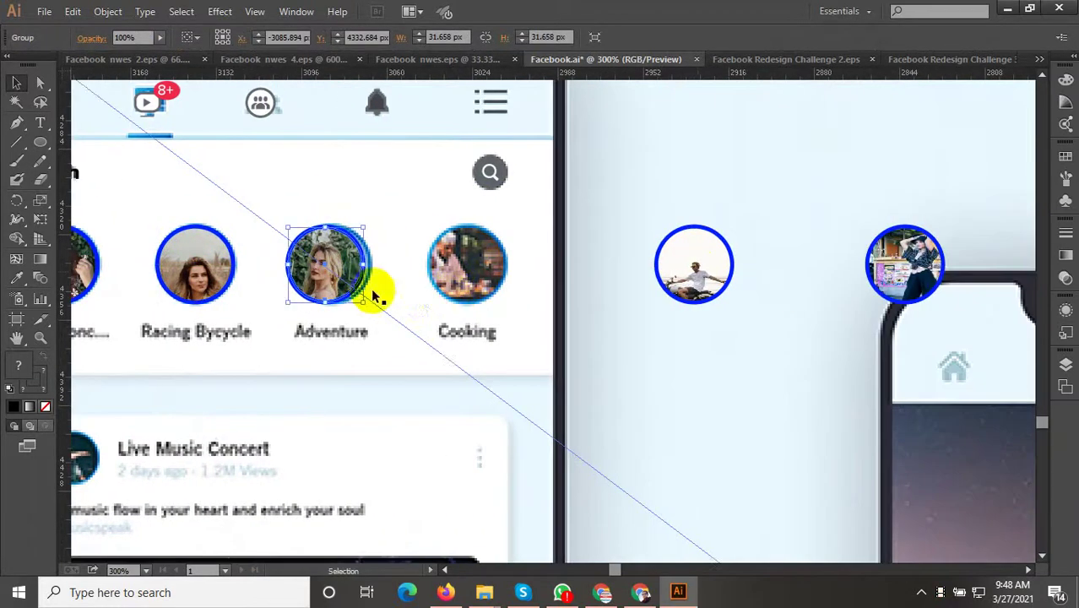
# Step: Move the bike-rider photo onto the Cooking circle and align the Adventure photo
pyautogui.doubleClick(694, 267)
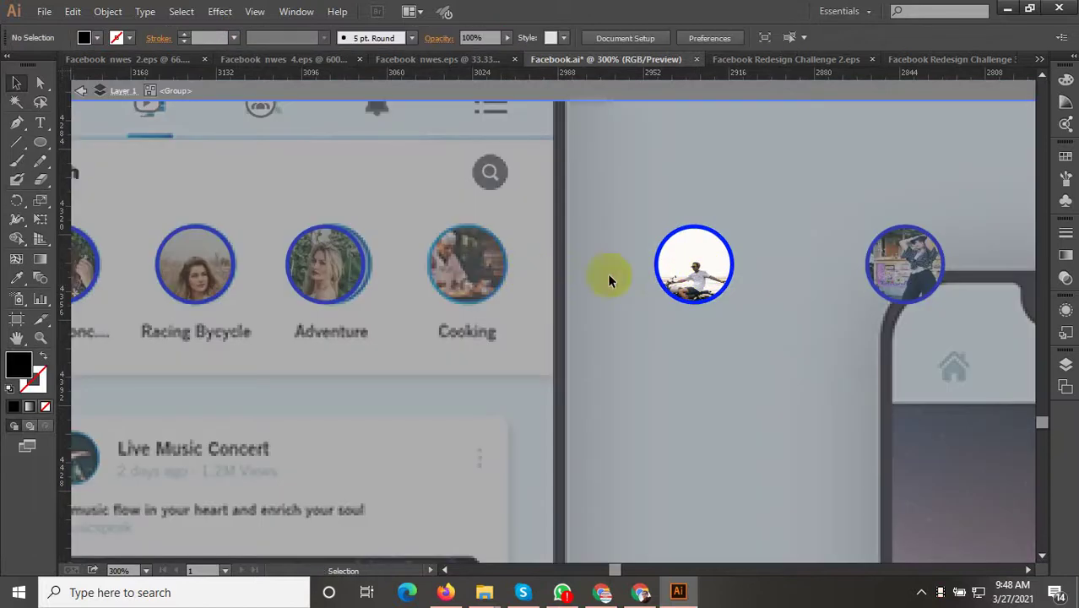
pyautogui.doubleClick(747, 289)
pyautogui.click(705, 280)
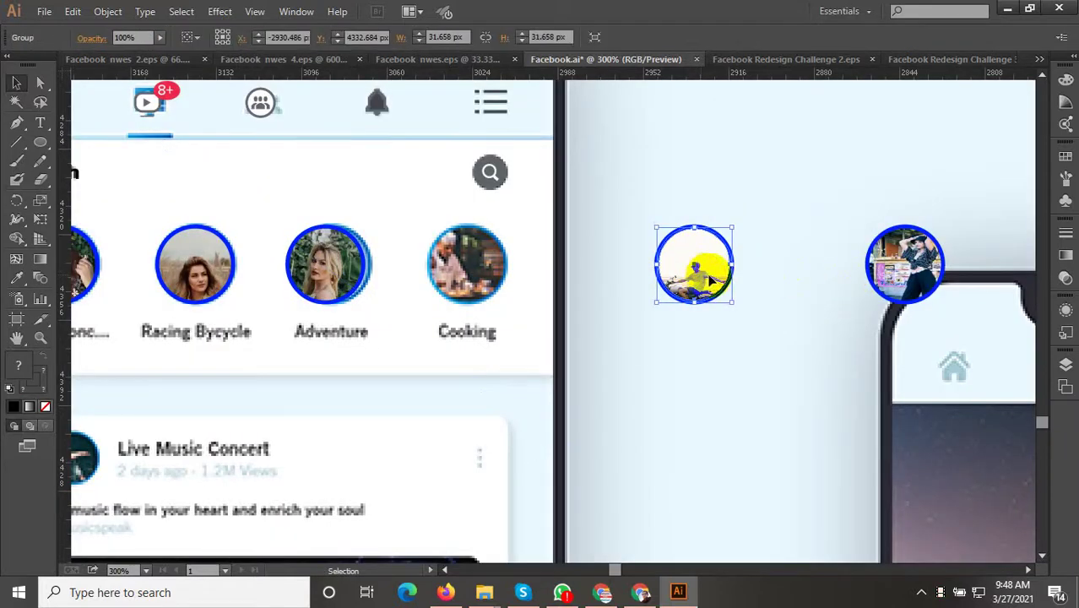
pyautogui.moveTo(709, 278); pyautogui.dragTo(470, 285)
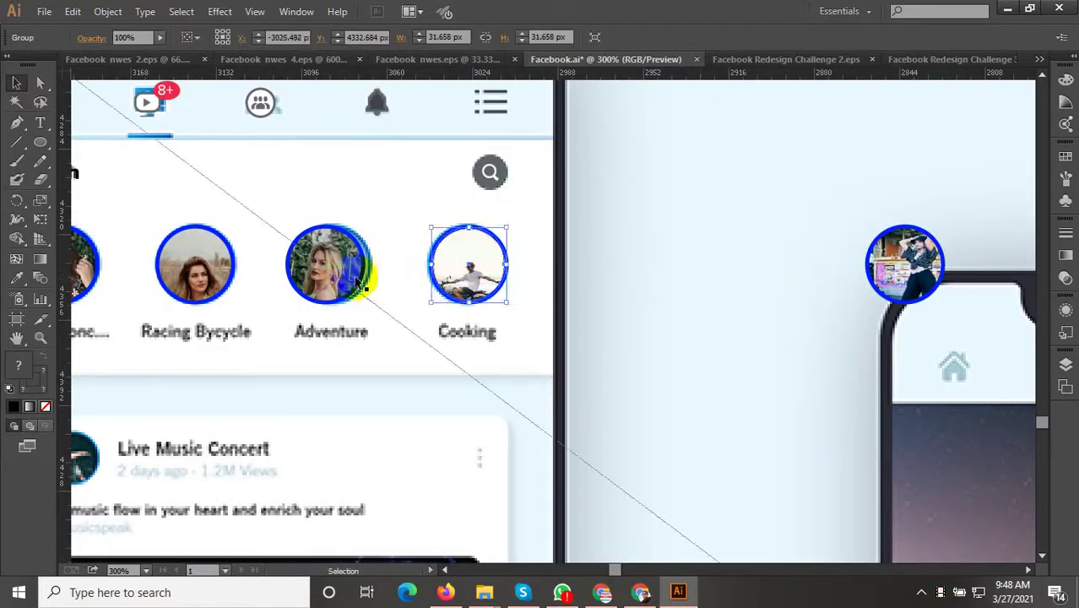
pyautogui.moveTo(334, 271); pyautogui.dragTo(354, 269)
pyautogui.scroll(2, 337, 268)
pyautogui.scroll(-3, 368, 279)
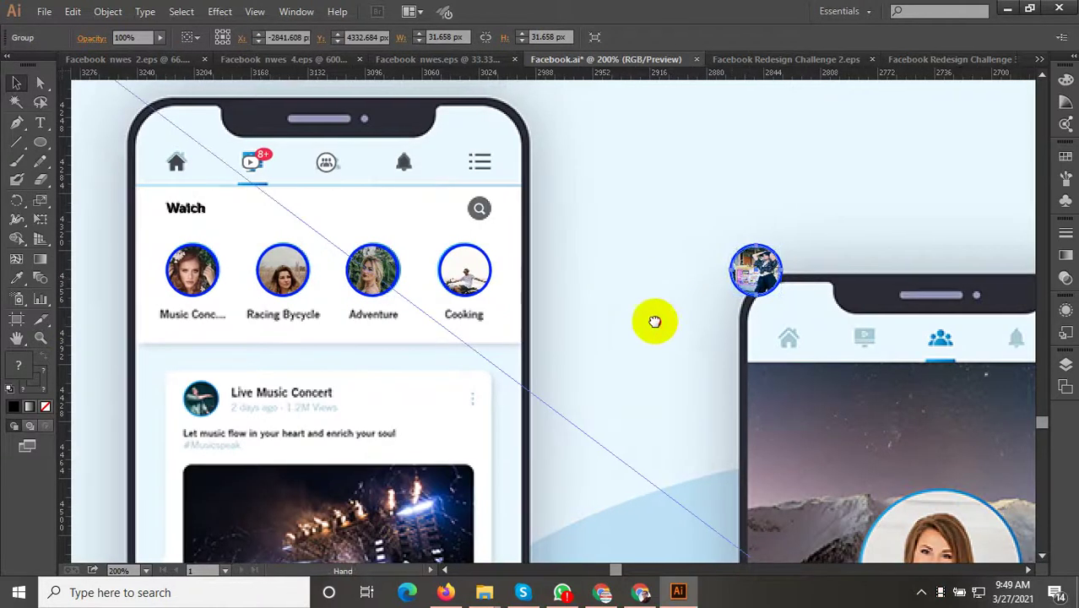
# Step: Alt-drag a copy of the dancer photo onto the Live Music Concert avatar, shrunk to 20.324 px
pyautogui.moveTo(628, 327); pyautogui.dragTo(741, 237)
pyautogui.moveTo(863, 177); pyautogui.dragTo(319, 314)
pyautogui.scroll(3, 329, 327)
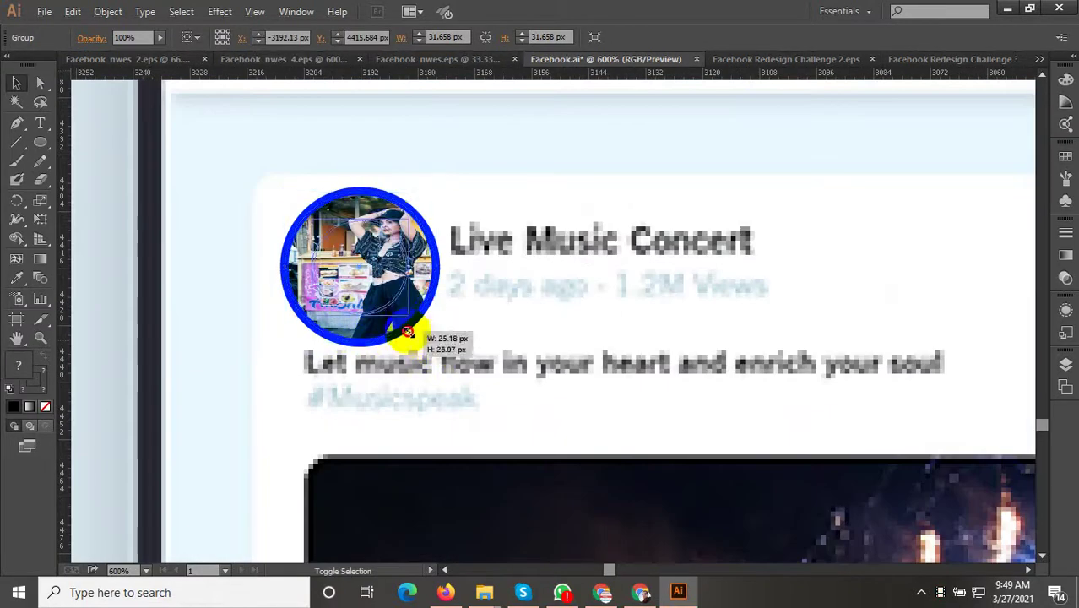
pyautogui.moveTo(434, 341); pyautogui.dragTo(387, 314)
pyautogui.scroll(-3, 412, 336)
pyautogui.scroll(-1, 406, 331)
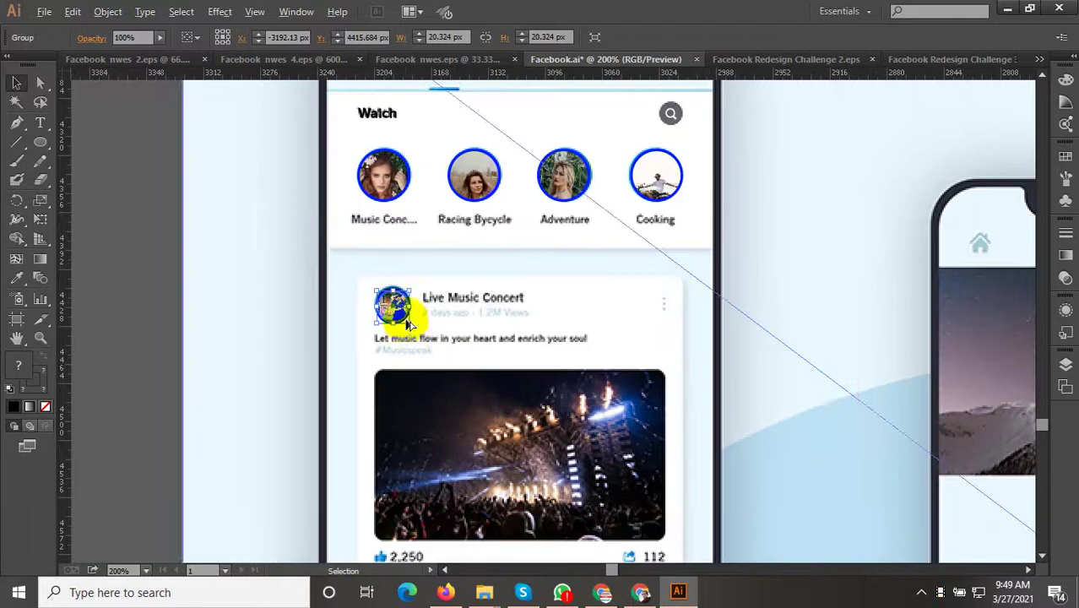
pyautogui.scroll(1, 397, 332)
pyautogui.scroll(-3, 422, 372)
# Step: Select the story name labels and make their text frames much shorter
pyautogui.scroll(2, 473, 320)
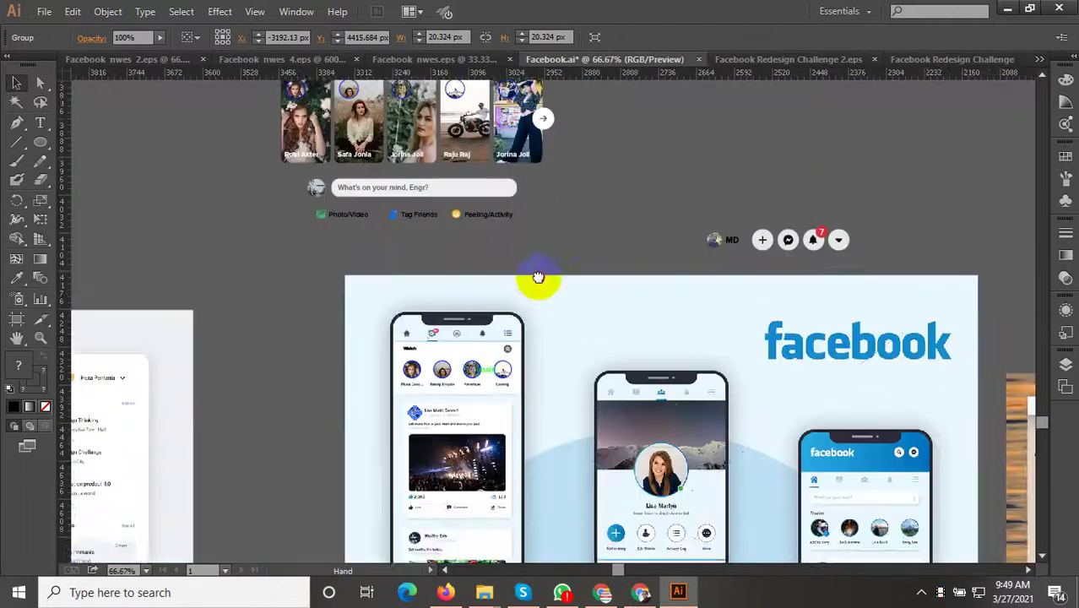
pyautogui.scroll(1, 541, 262)
pyautogui.click(559, 241)
pyautogui.scroll(1, 439, 224)
pyautogui.scroll(2, 313, 186)
pyautogui.click(302, 167)
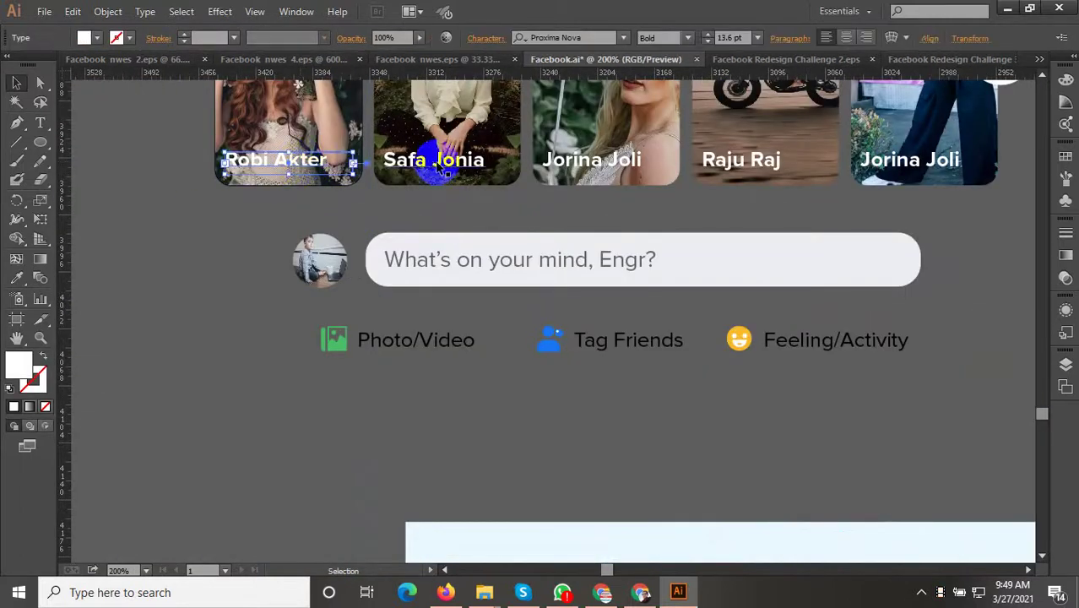
pyautogui.keyDown('shift'); pyautogui.click(434, 160); pyautogui.keyUp('shift')
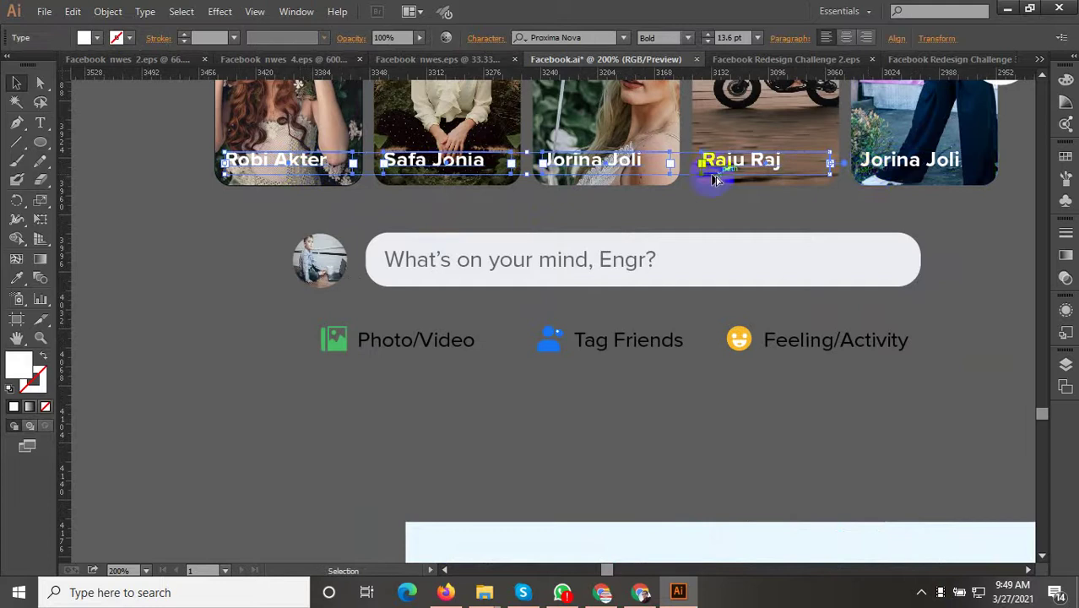
pyautogui.scroll(-2, 714, 179)
pyautogui.moveTo(768, 304); pyautogui.dragTo(673, 244)
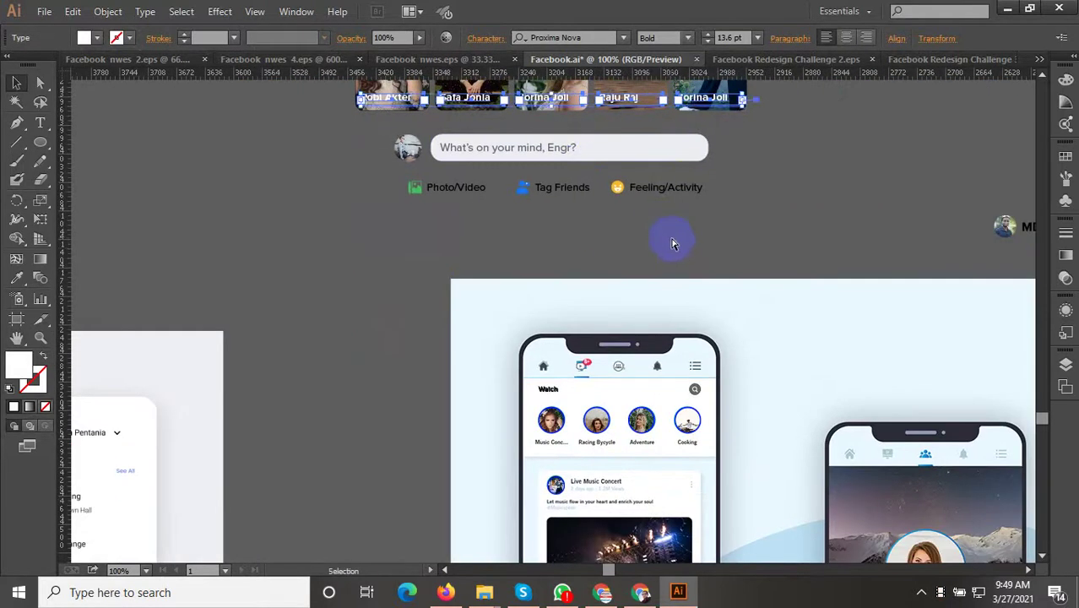
pyautogui.scroll(-3, 487, 229)
pyautogui.scroll(3, 499, 325)
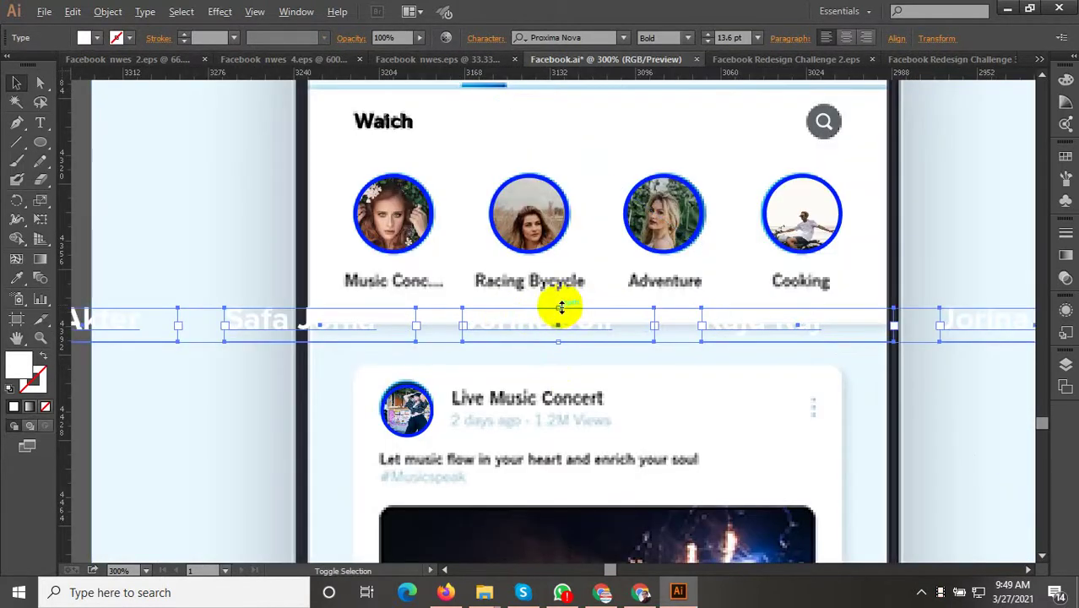
pyautogui.moveTo(560, 309); pyautogui.dragTo(557, 325)
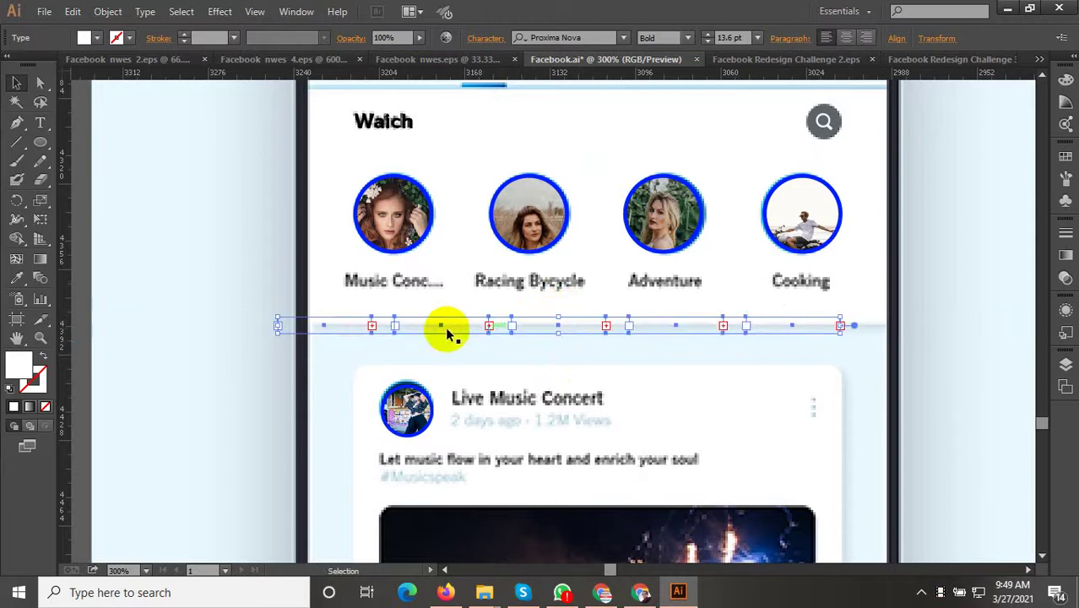
# Step: Set the names to Proxima Nova Bold 5 pt and move the row up toward the story captions
pyautogui.click(18, 278)
pyautogui.scroll(-1, 470, 390)
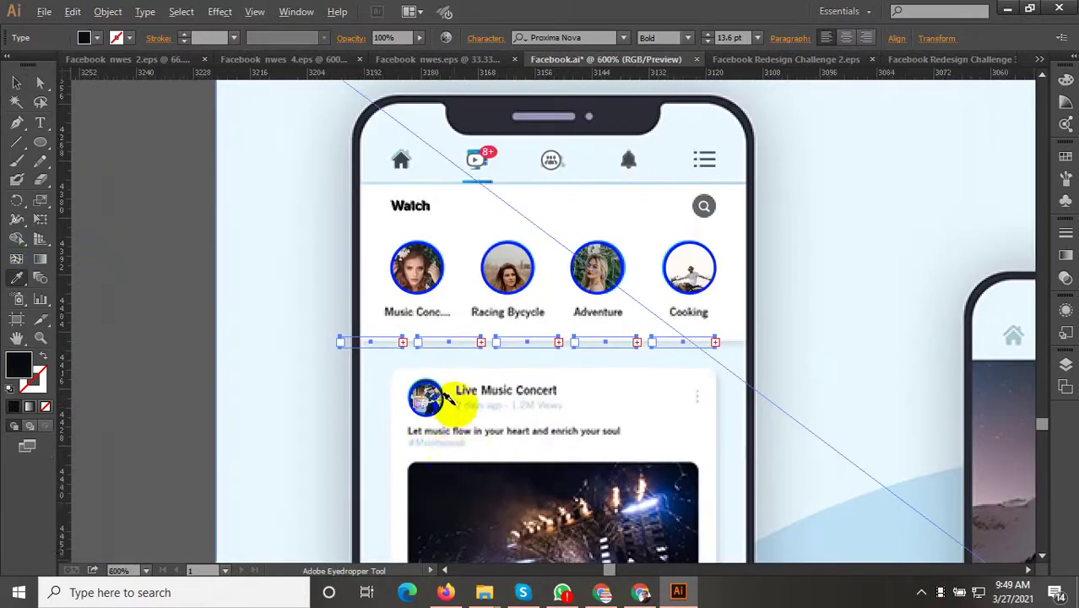
pyautogui.scroll(3, 453, 400)
pyautogui.hotkey('ctrl', 't')
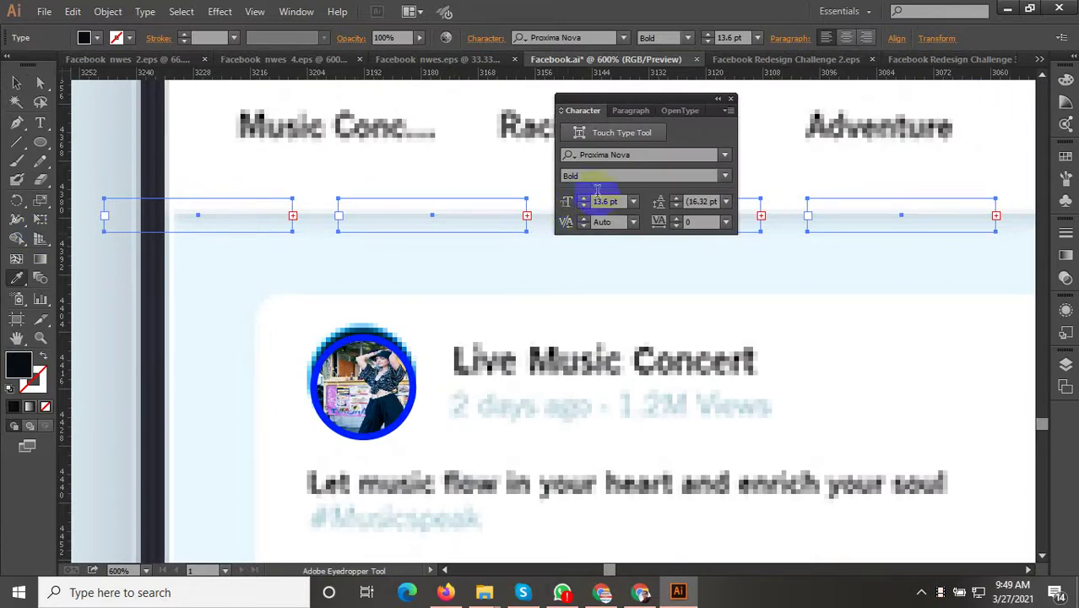
pyautogui.write('4')
pyautogui.press('Return')
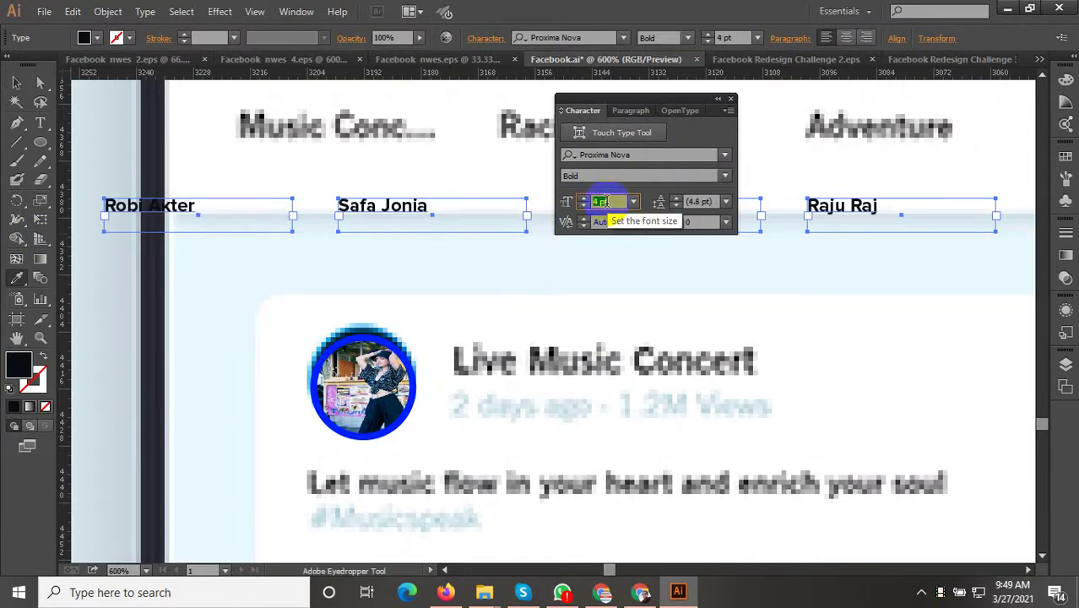
pyautogui.write('5')
pyautogui.press('Return')
pyautogui.scroll(-2, 364, 358)
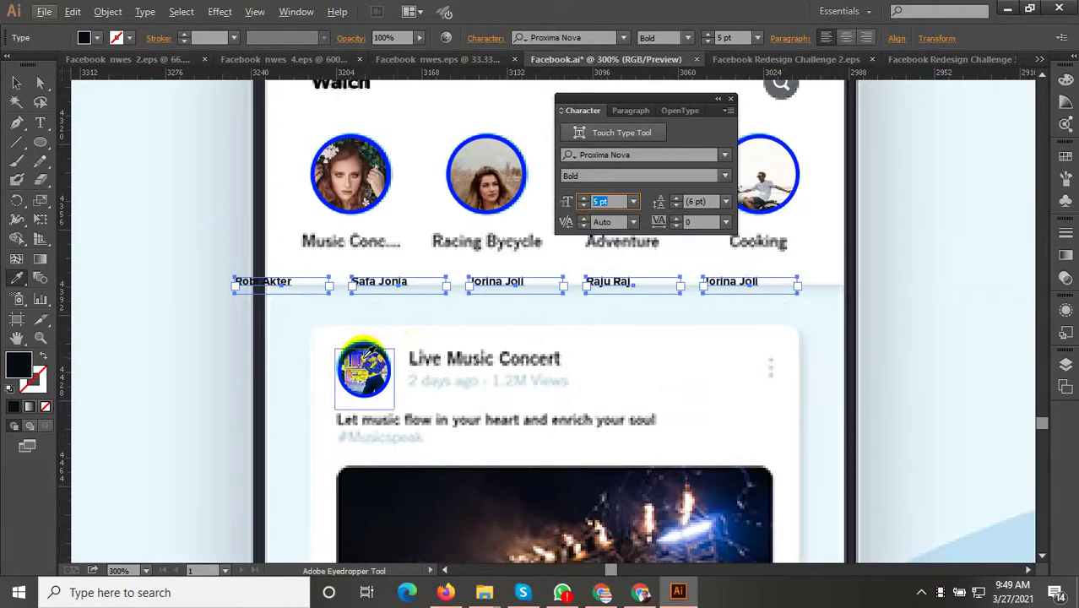
pyautogui.click(16, 82)
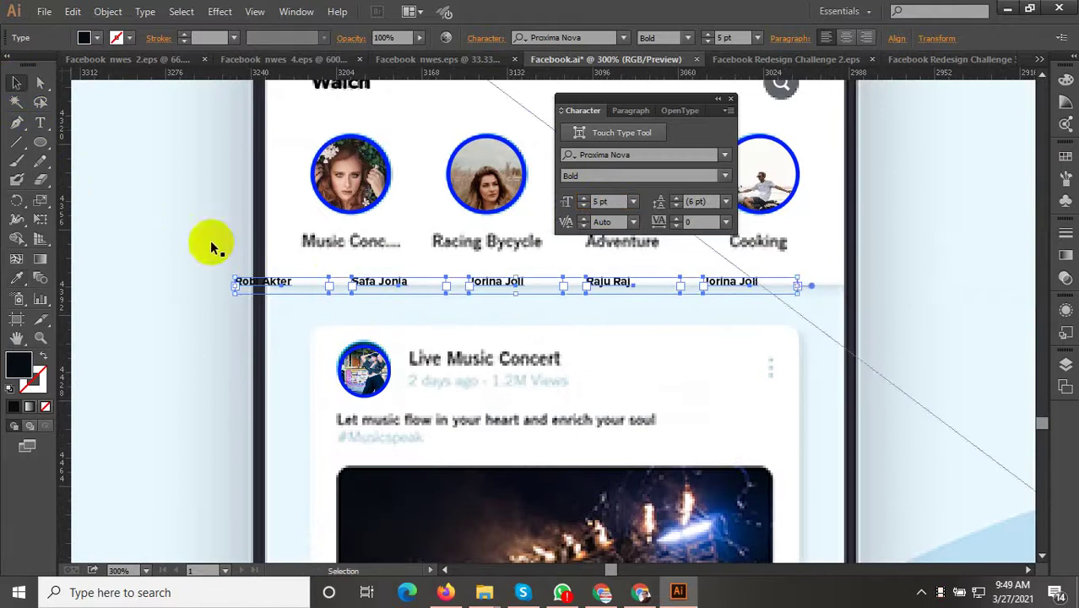
pyautogui.scroll(2, 274, 270)
pyautogui.moveTo(288, 287)
pyautogui.mouseDown()
pyautogui.moveTo(381, 262)
pyautogui.moveTo(397, 212)
pyautogui.mouseUp()
pyautogui.scroll(-2, 97, 374)
pyautogui.scroll(-1, 97, 374)
pyautogui.scroll(2, 205, 370)
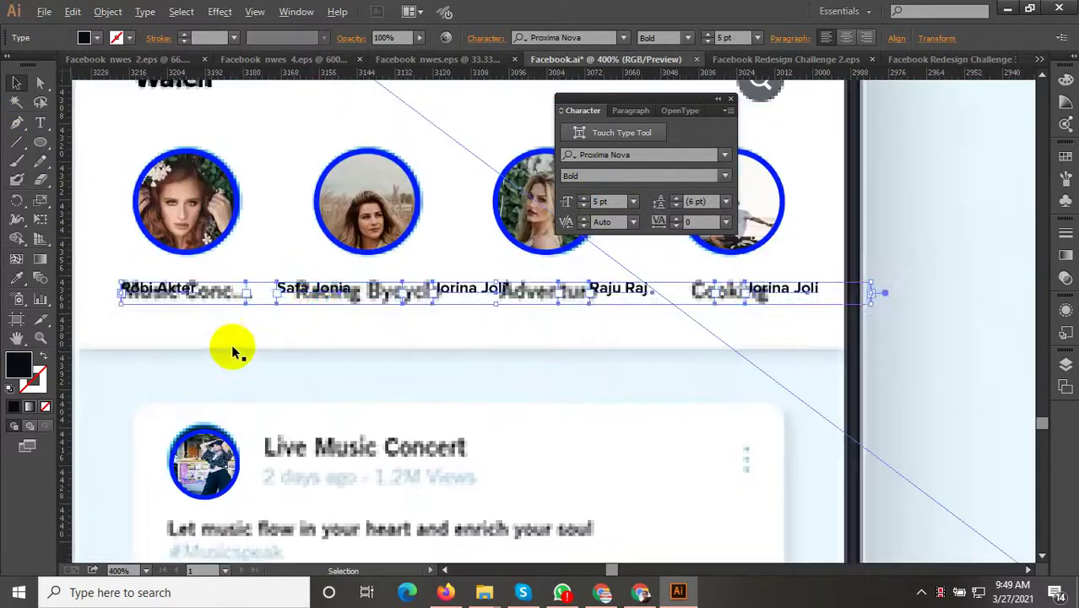
pyautogui.click(300, 331)
pyautogui.scroll(2, 308, 313)
pyautogui.moveTo(306, 274); pyautogui.dragTo(352, 274)
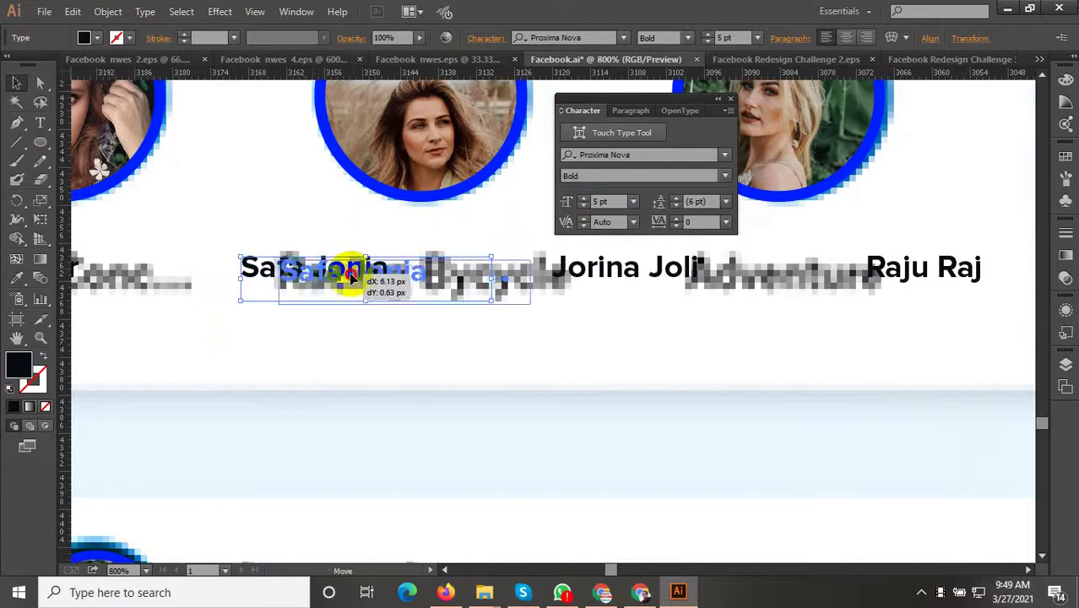
pyautogui.scroll(-1, 234, 417)
pyautogui.scroll(1, 424, 378)
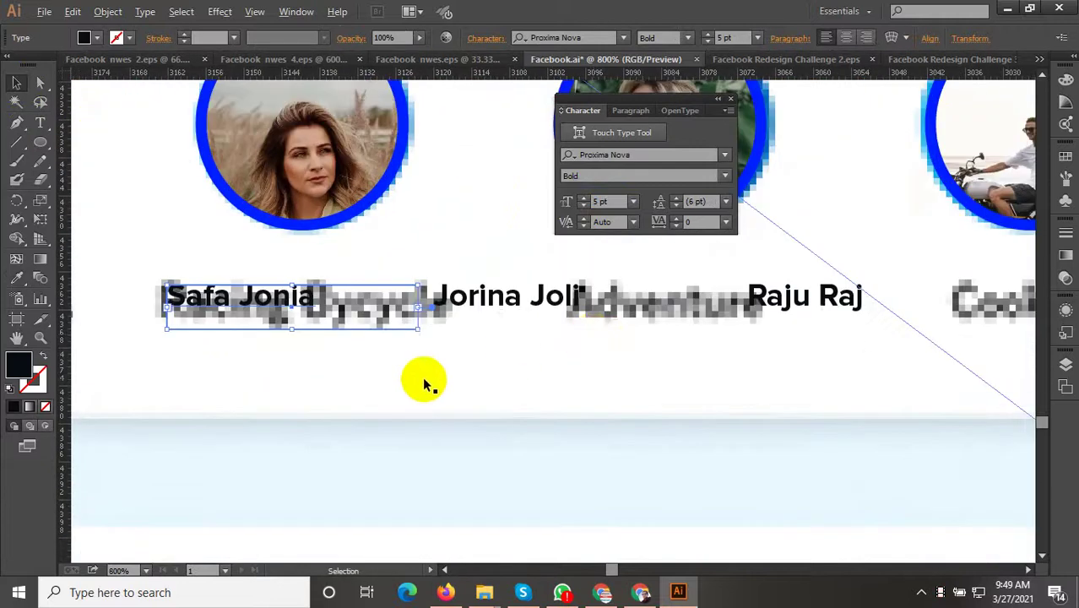
pyautogui.scroll(-1, 582, 386)
pyautogui.hscroll(2, 333, 365)
pyautogui.moveTo(289, 342); pyautogui.dragTo(385, 348)
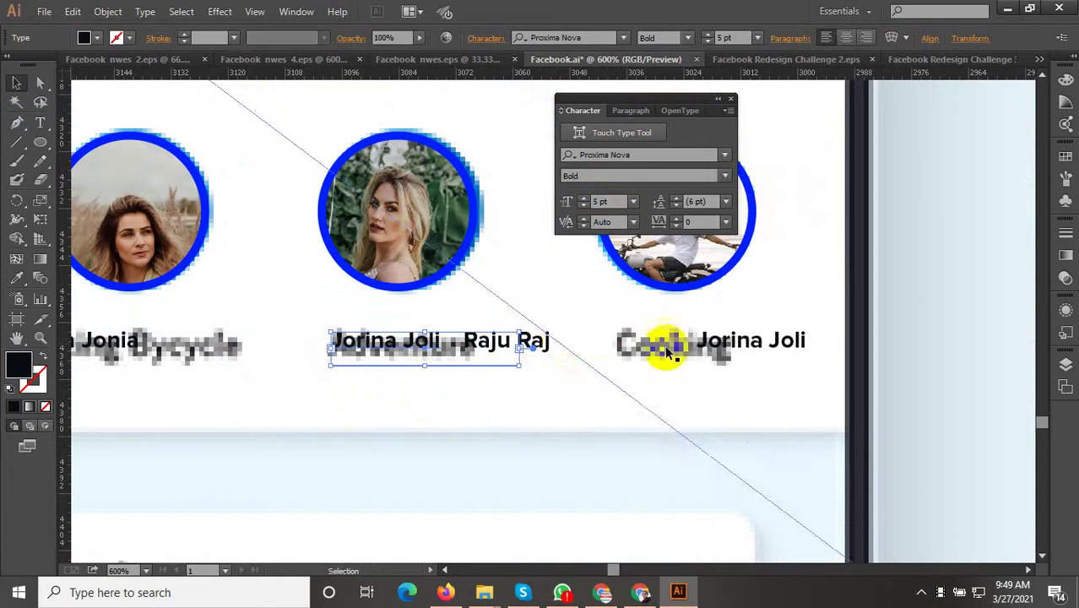
pyautogui.click(718, 346)
pyautogui.moveTo(722, 347); pyautogui.dragTo(646, 347)
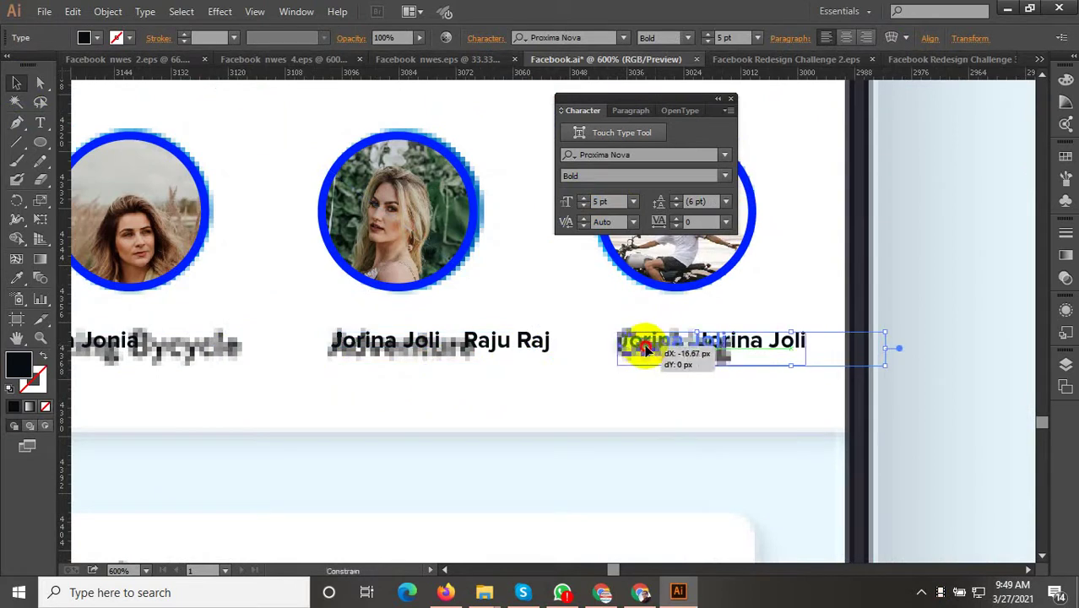
# Step: Move Raju Raj onto the Live Music Concert post header at 9 pt
pyautogui.click(532, 342)
pyautogui.moveTo(532, 392)
pyautogui.mouseDown()
pyautogui.moveTo(696, 296)
pyautogui.moveTo(198, 504)
pyautogui.mouseUp()
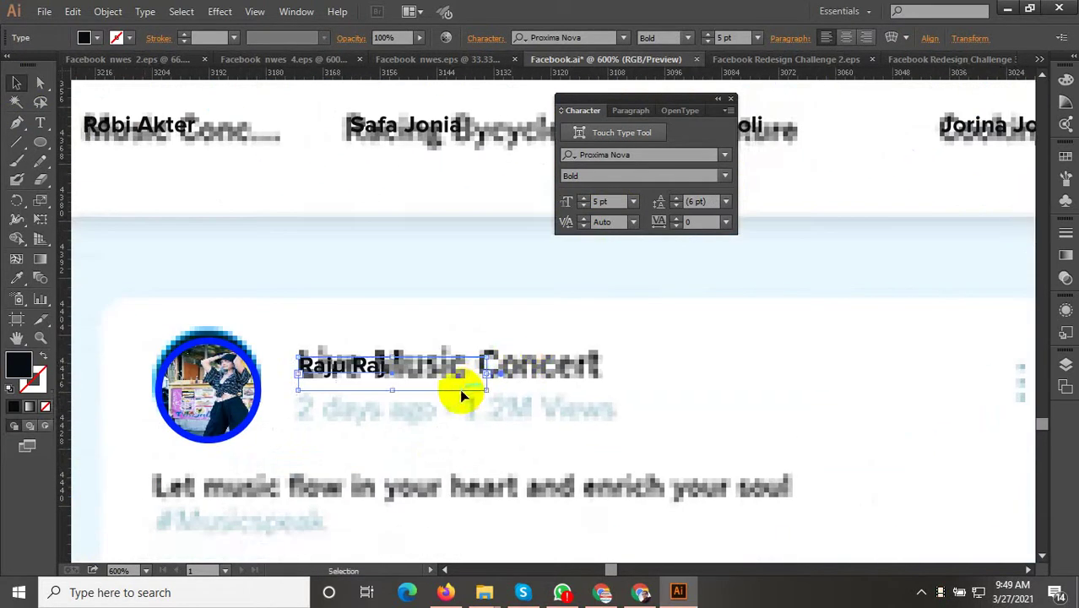
pyautogui.press('Up')
pyautogui.press('Up')
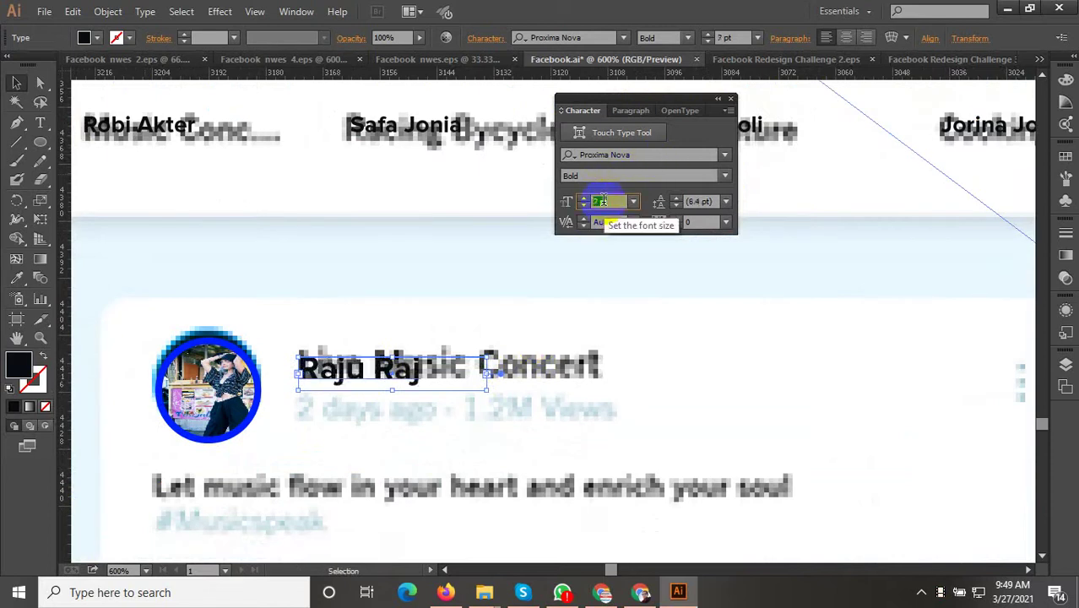
pyautogui.press('Up')
pyautogui.press('Up')
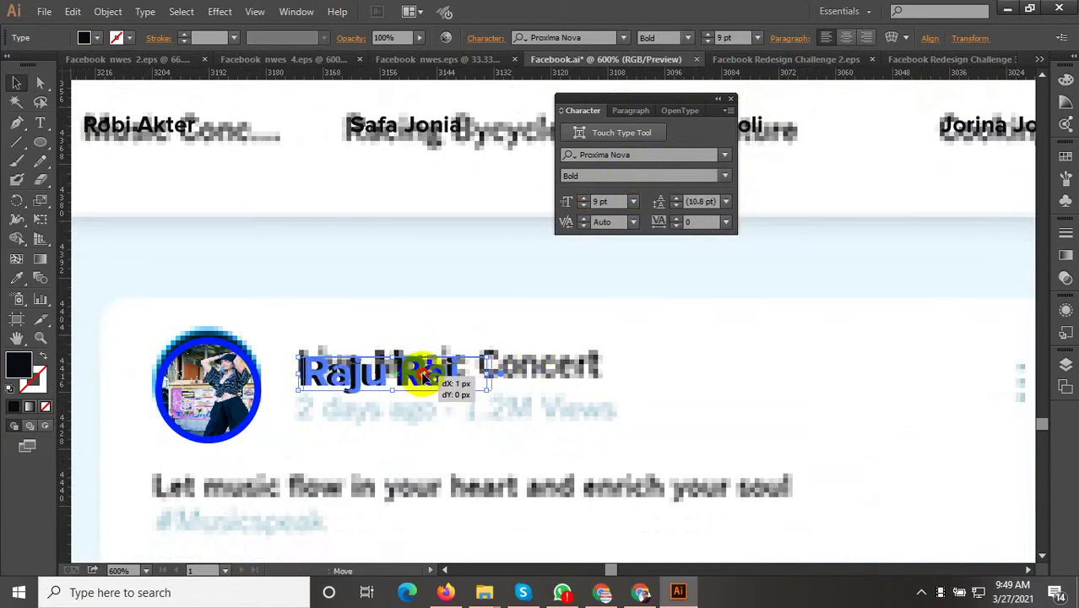
pyautogui.moveTo(420, 380); pyautogui.dragTo(422, 385)
pyautogui.hotkey('ctrl', '-')
pyautogui.hotkey('ctrl', '-')
pyautogui.hotkey('ctrl', '-')
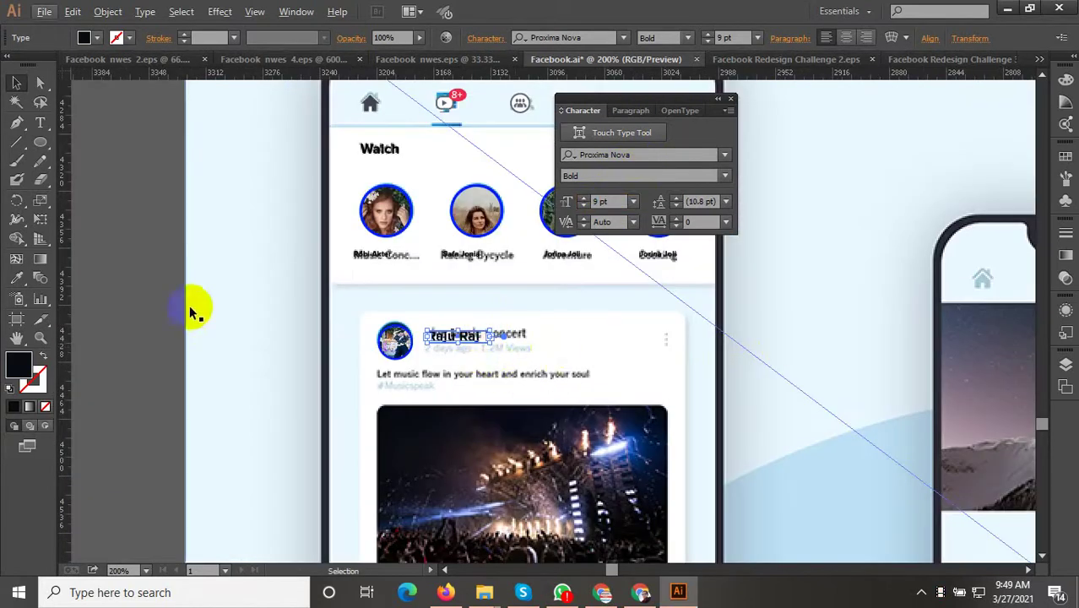
pyautogui.click(458, 429)
pyautogui.hotkey('ctrl', '-')
pyautogui.hotkey('ctrl', '-')
pyautogui.moveTo(439, 162)
pyautogui.mouseDown()
pyautogui.moveTo(377, 372)
pyautogui.moveTo(440, 282)
pyautogui.mouseUp()
pyautogui.hotkey('ctrl', '-')
# Step: Find and select the 'People you may know' heading on the home artboard
pyautogui.scroll(2, 351, 353)
pyautogui.scroll(2, 349, 301)
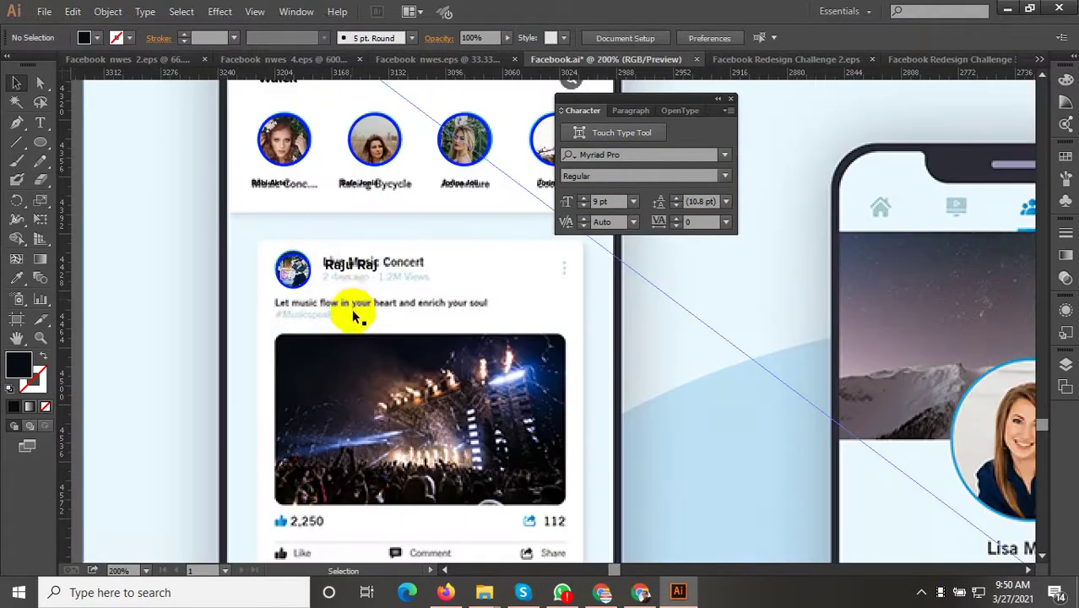
pyautogui.scroll(-2, 354, 313)
pyautogui.scroll(-5, 325, 445)
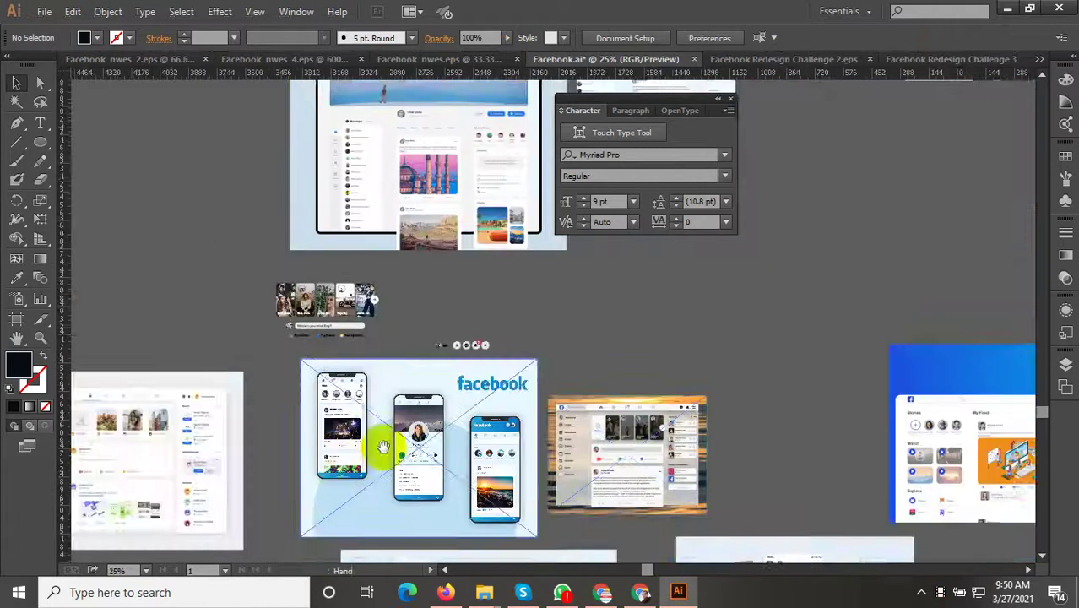
pyautogui.hscroll(3, 452, 385)
pyautogui.scroll(1, 614, 373)
pyautogui.scroll(1, 614, 373)
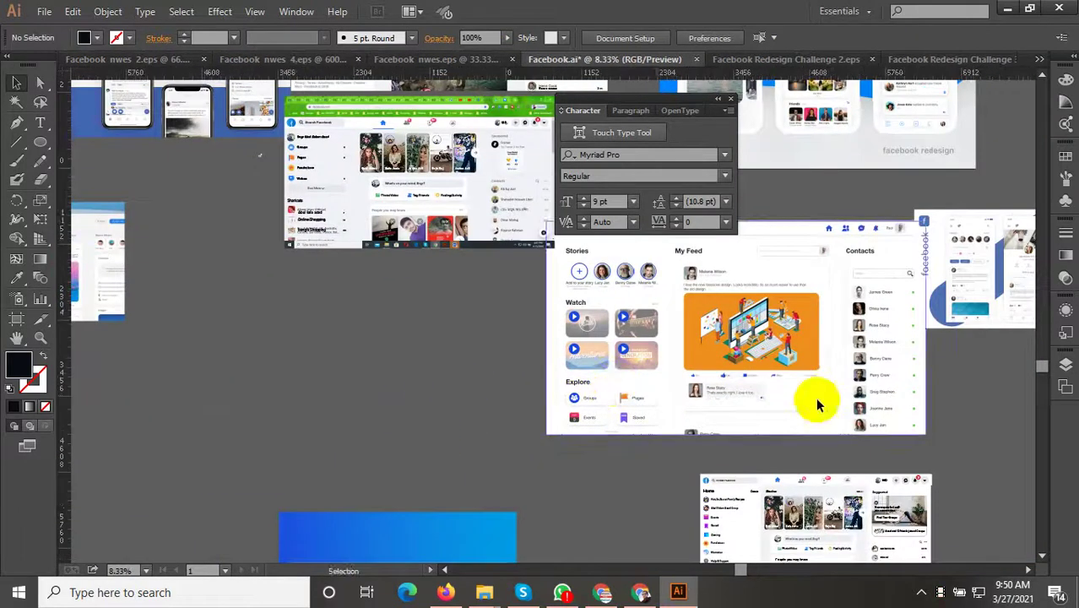
pyautogui.scroll(-4, 820, 399)
pyautogui.moveTo(499, 470); pyautogui.dragTo(752, 405)
pyautogui.scroll(5, 613, 386)
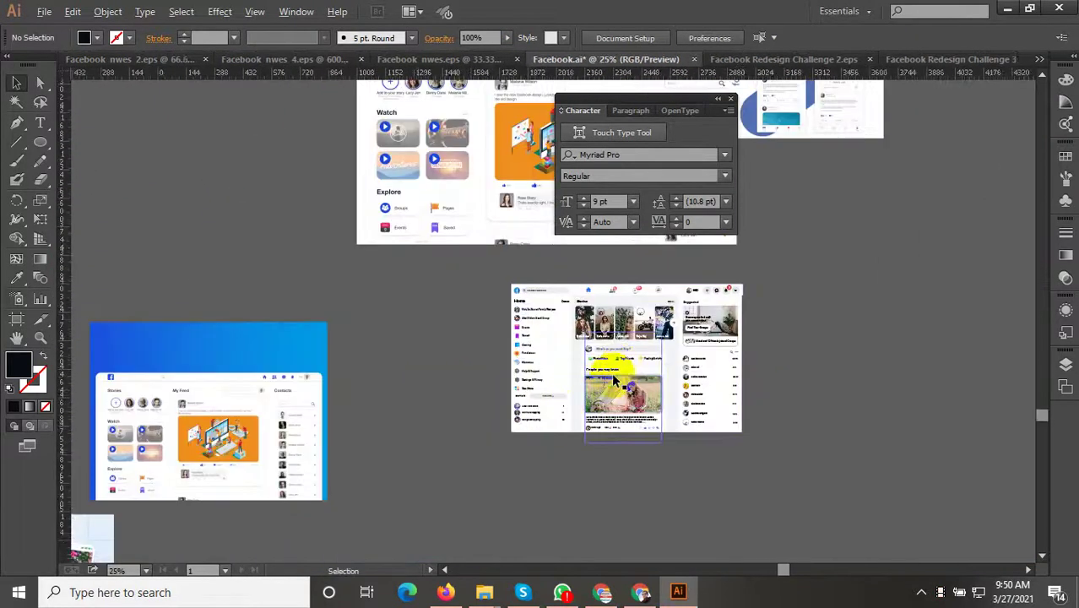
pyautogui.scroll(2, 595, 377)
pyautogui.scroll(2, 600, 376)
pyautogui.click(534, 373)
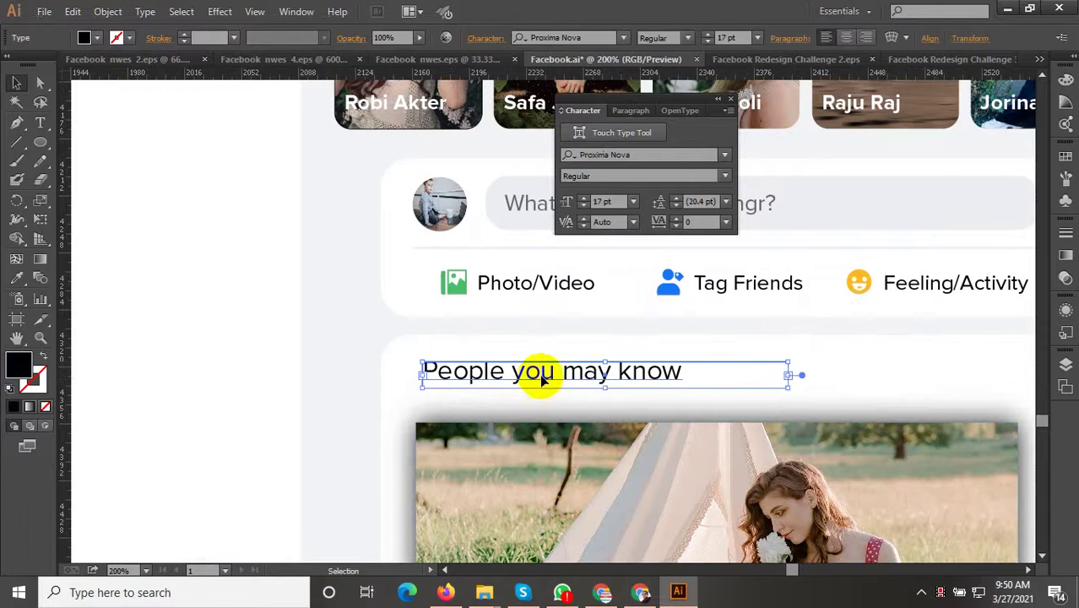
# Step: Move the 'People you may know' heading into the phone's Live Music Concert post
pyautogui.scroll(-2, 577, 370)
pyautogui.scroll(-3, 668, 367)
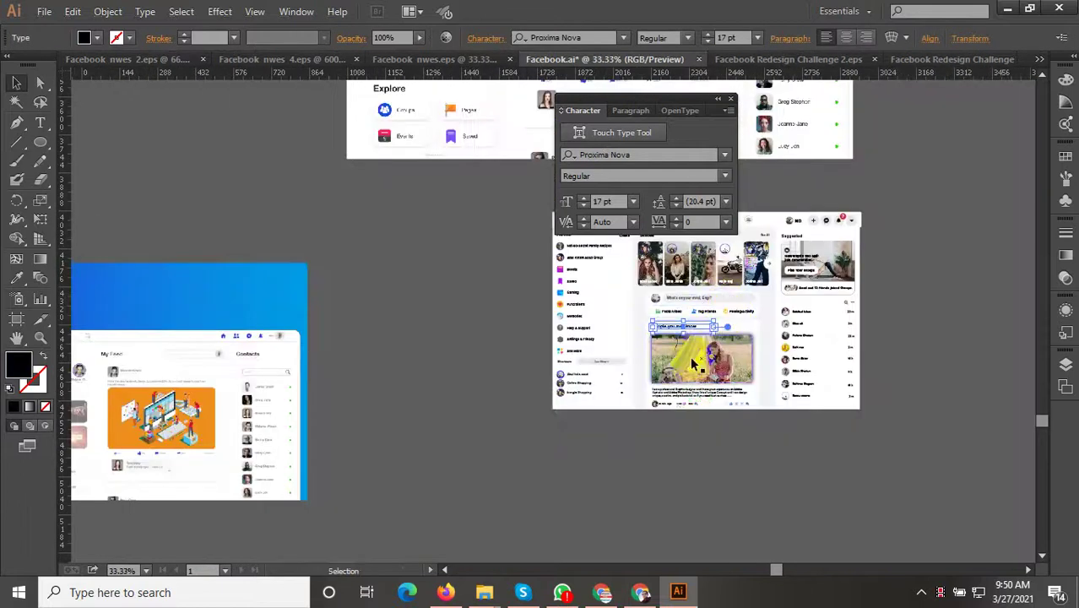
pyautogui.moveTo(538, 448); pyautogui.dragTo(447, 351)
pyautogui.scroll(1, 457, 308)
pyautogui.scroll(1, 506, 320)
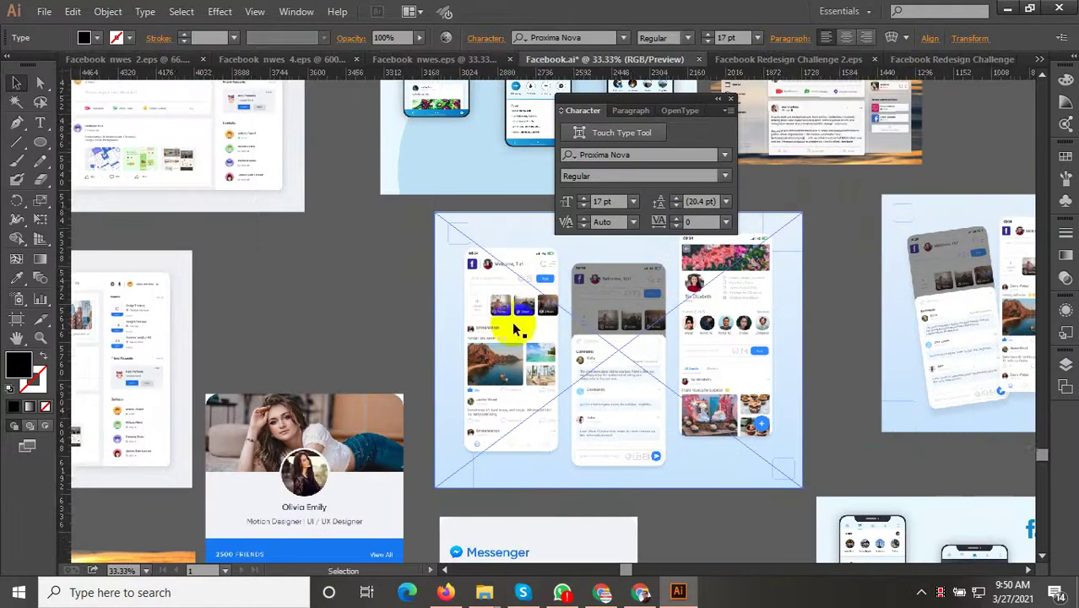
pyautogui.scroll(1, 504, 364)
pyautogui.scroll(-3, 504, 364)
pyautogui.moveTo(441, 294); pyautogui.dragTo(405, 430)
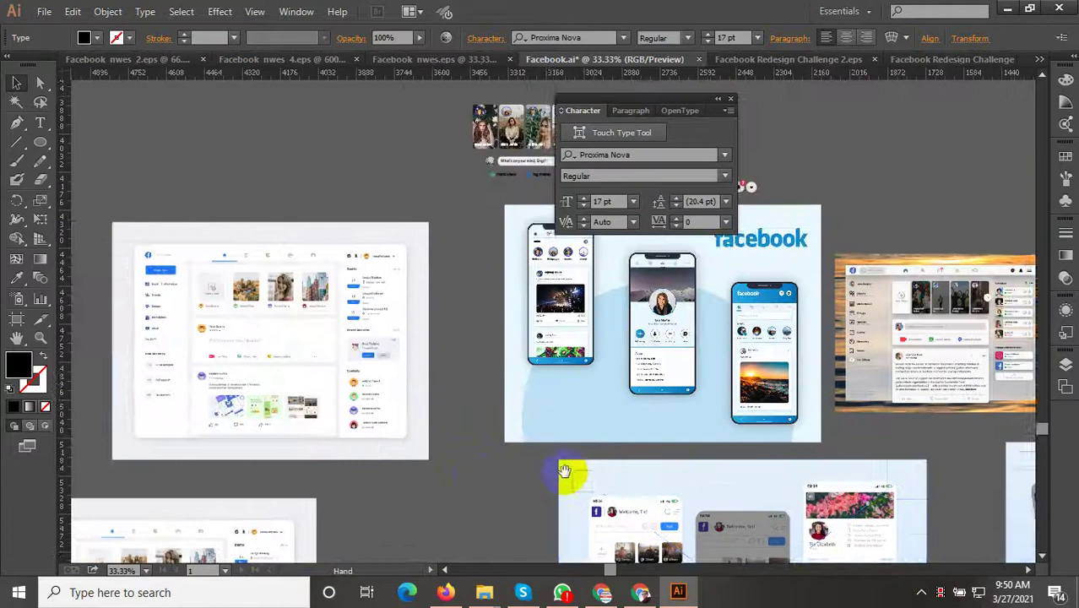
pyautogui.scroll(4, 405, 430)
pyautogui.scroll(1, 441, 386)
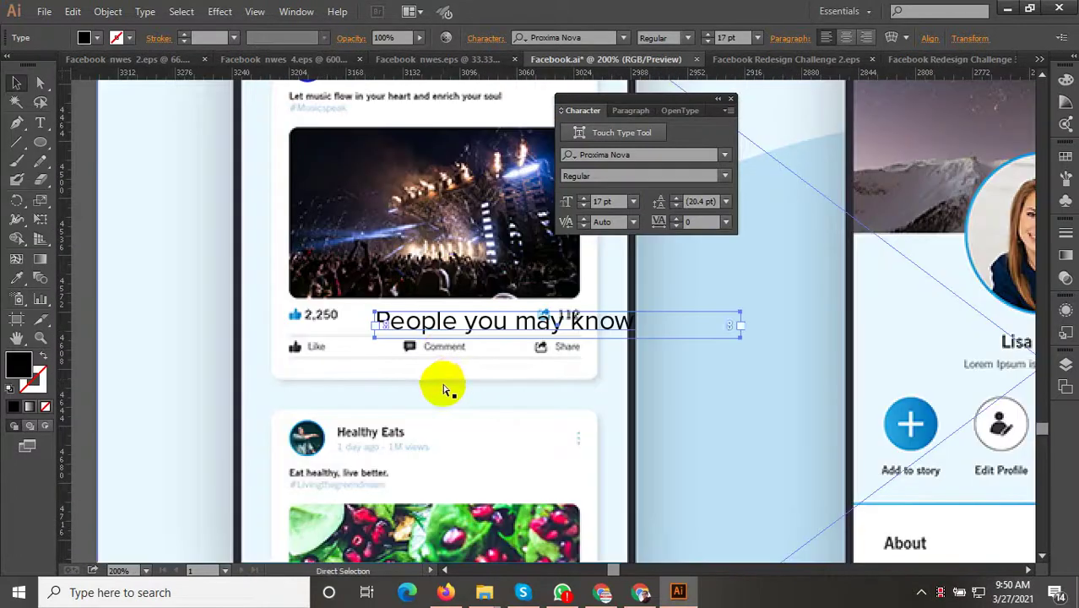
pyautogui.moveTo(445, 381); pyautogui.dragTo(495, 494)
pyautogui.moveTo(446, 465); pyautogui.dragTo(361, 241)
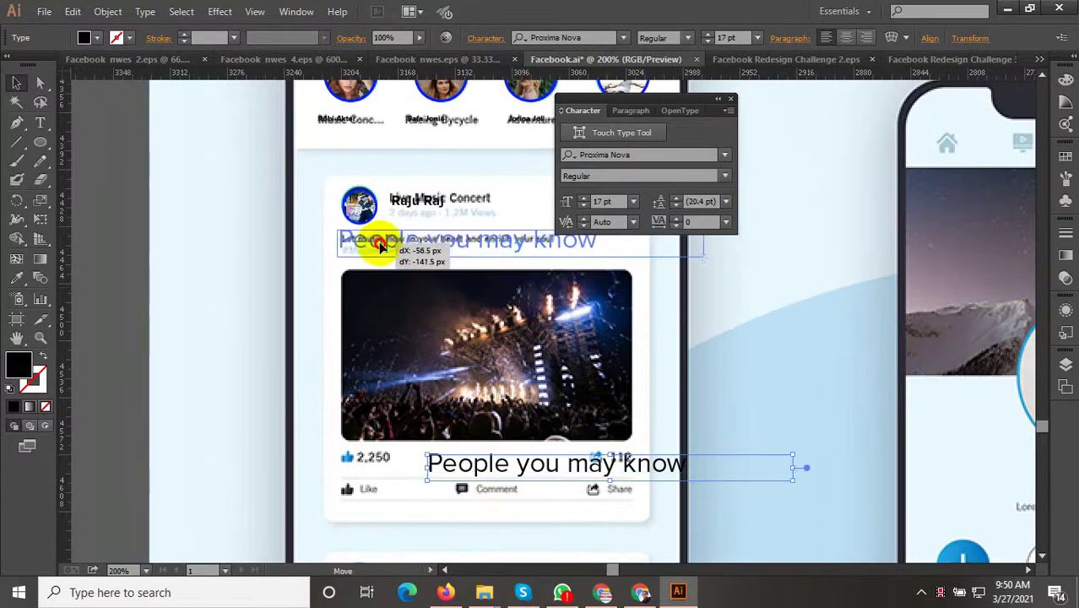
# Step: Change the heading's font size and nudge it into place over the caption
pyautogui.scroll(-2, 292, 315)
pyautogui.scroll(2, 417, 255)
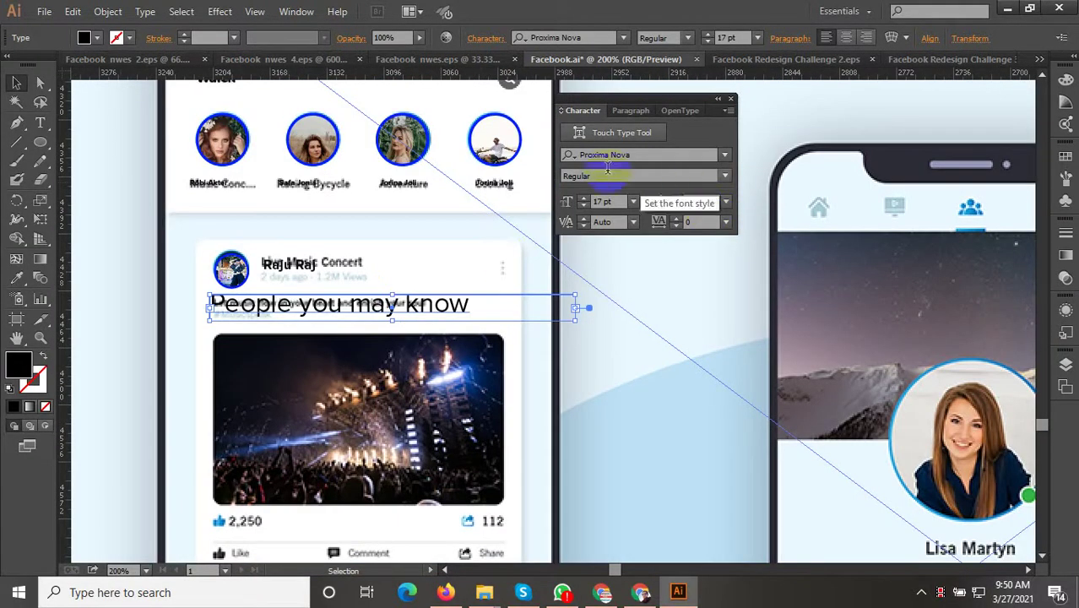
pyautogui.scroll(-3, 605, 200)
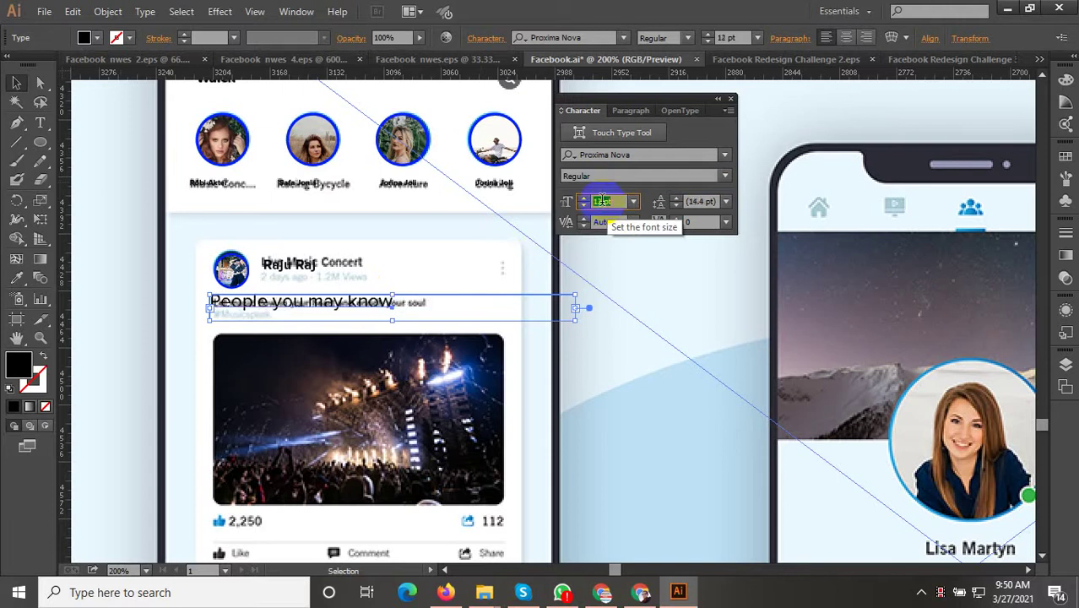
pyautogui.write('17')
pyautogui.press('Return')
pyautogui.hscroll(-3, 458, 326)
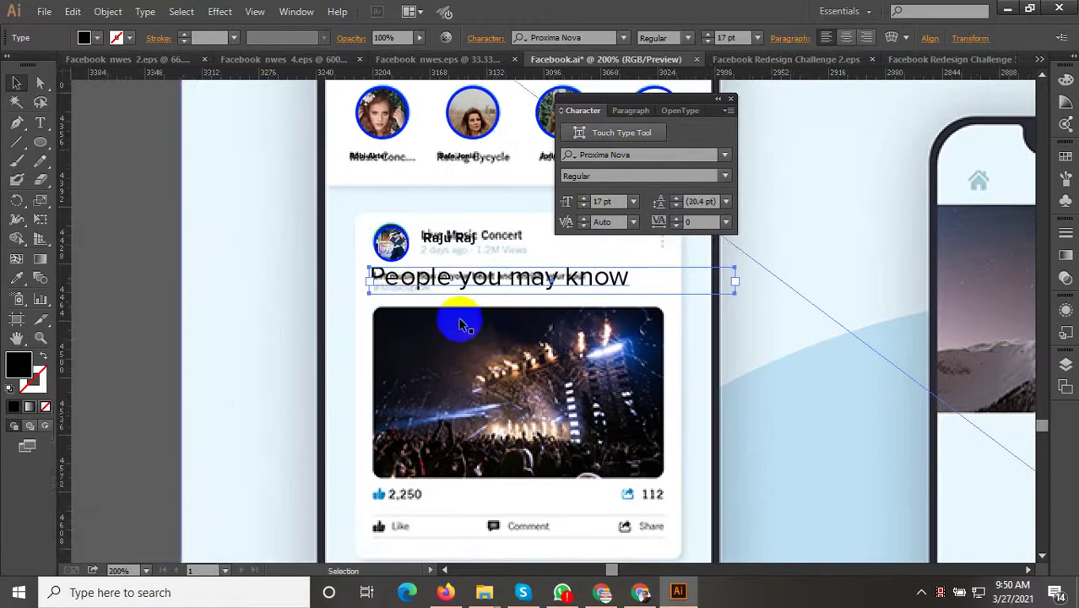
pyautogui.scroll(3, 420, 284)
pyautogui.scroll(-4, 603, 201)
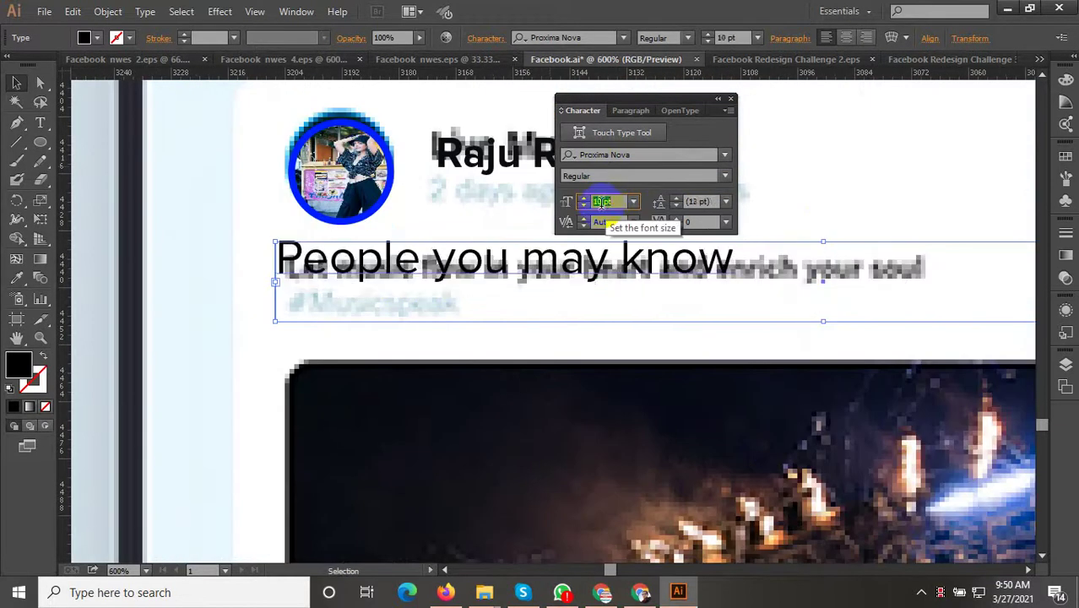
pyautogui.scroll(-1, 603, 201)
pyautogui.scroll(-1, 603, 201)
pyautogui.moveTo(368, 268); pyautogui.dragTo(377, 277)
# Step: Shorten and narrow the heading's text box to fit inside the card
pyautogui.moveTo(834, 336); pyautogui.dragTo(839, 285)
pyautogui.scroll(-3, 385, 308)
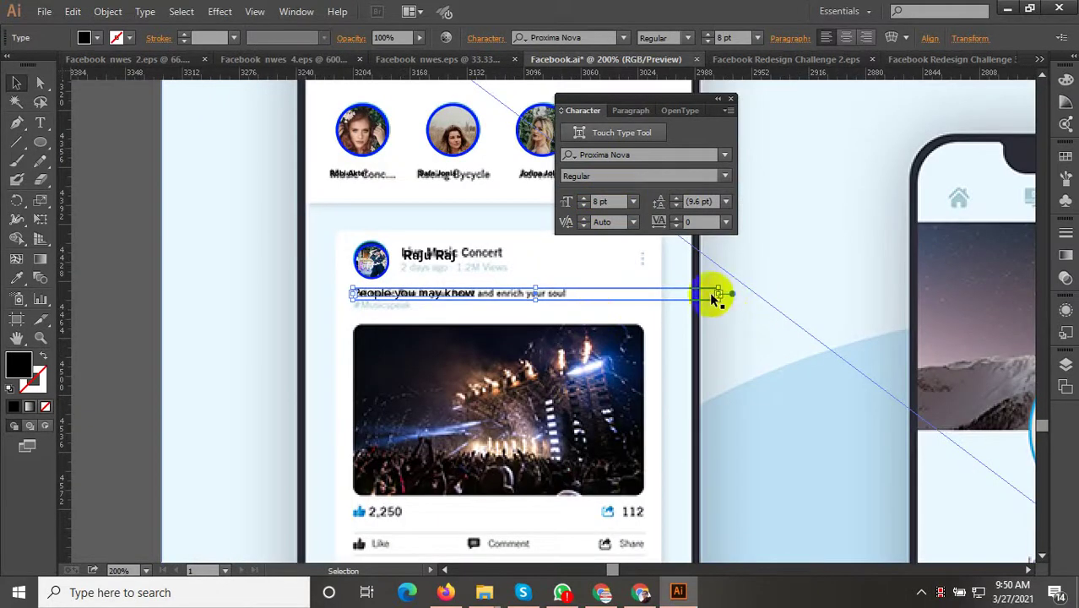
pyautogui.moveTo(720, 294); pyautogui.dragTo(483, 294)
pyautogui.scroll(2, 483, 294)
pyautogui.click(495, 361)
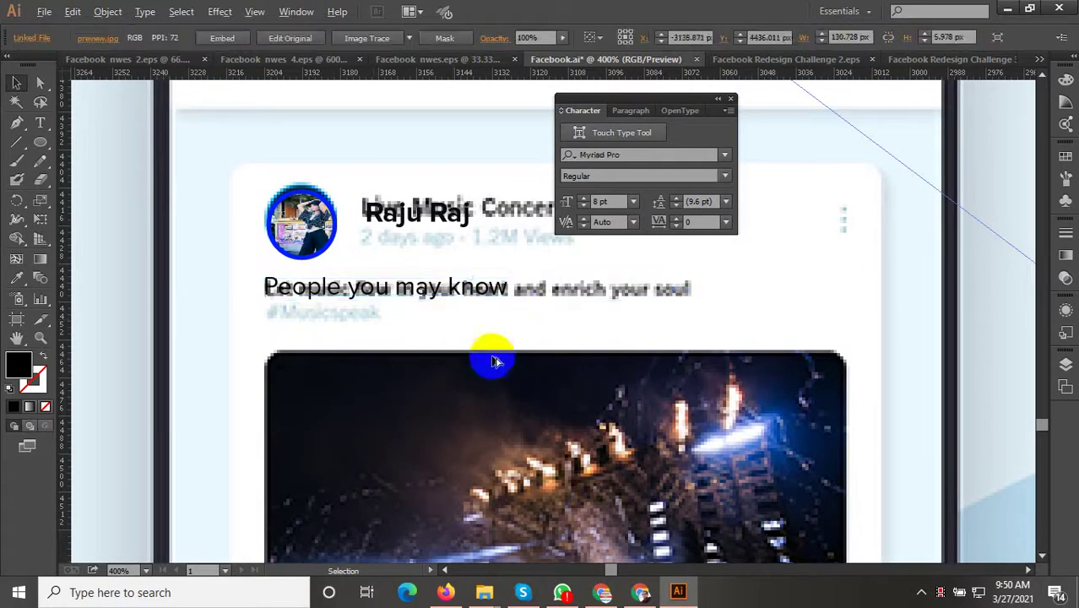
pyautogui.scroll(-2, 564, 332)
pyautogui.click(179, 328)
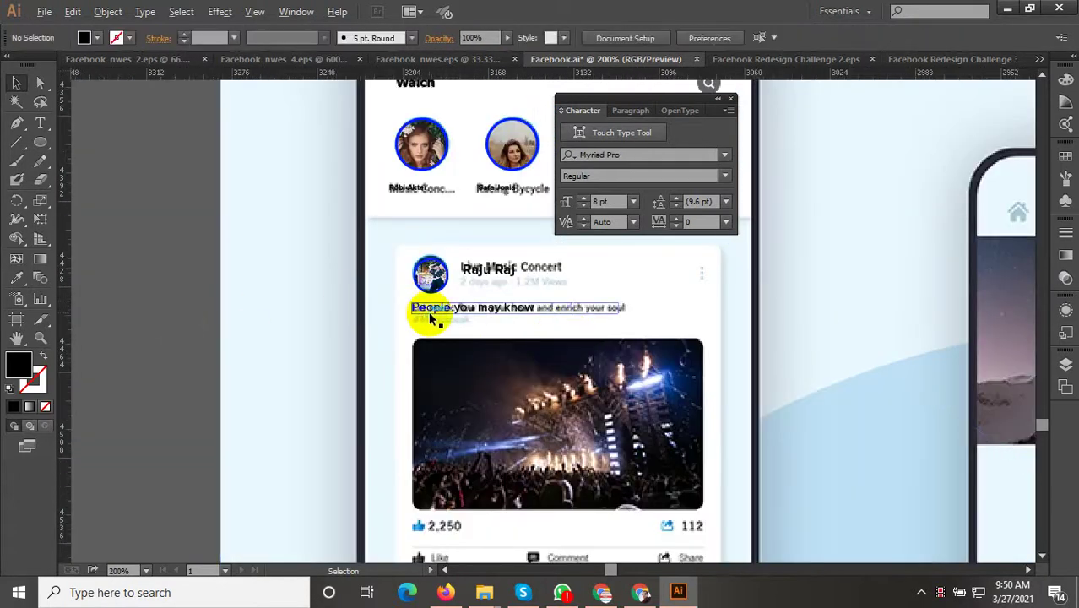
# Step: Pan over to the larger Facebook artboards
pyautogui.scroll(1, 443, 312)
pyautogui.scroll(1, 458, 337)
pyautogui.scroll(-1, 350, 405)
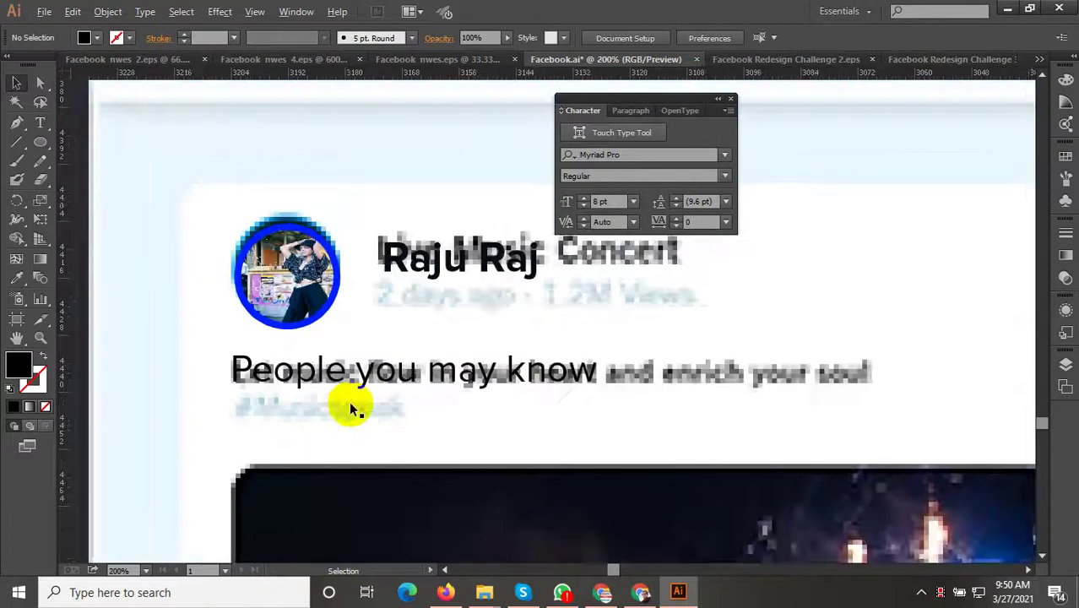
pyautogui.scroll(-3, 350, 417)
pyautogui.scroll(-1, 365, 423)
pyautogui.moveTo(944, 315); pyautogui.dragTo(454, 282)
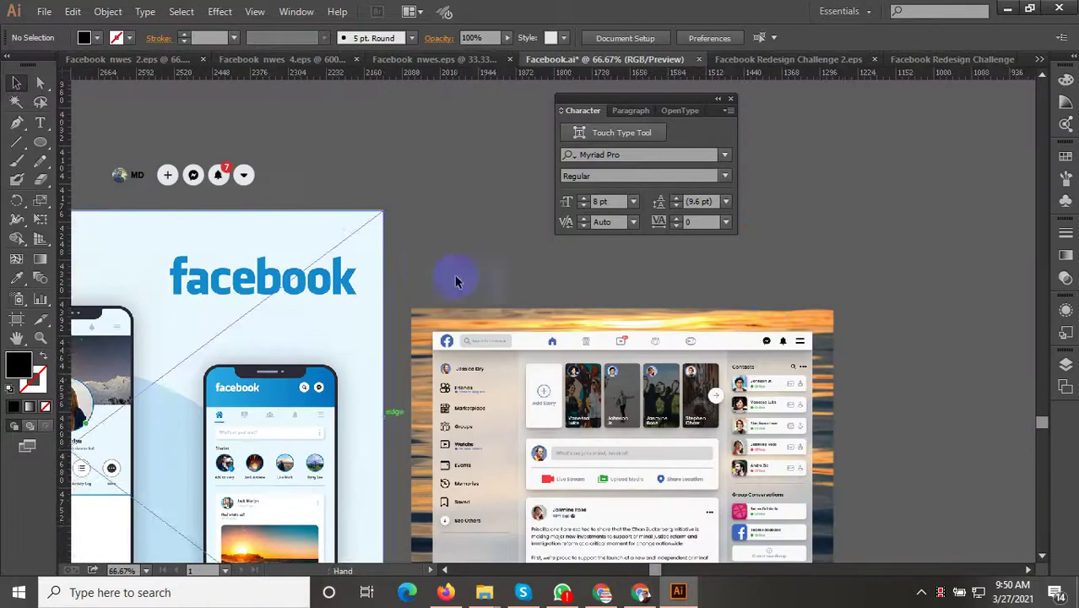
pyautogui.scroll(-2, 766, 306)
pyautogui.moveTo(916, 309); pyautogui.dragTo(422, 421)
pyautogui.moveTo(644, 385); pyautogui.dragTo(416, 349)
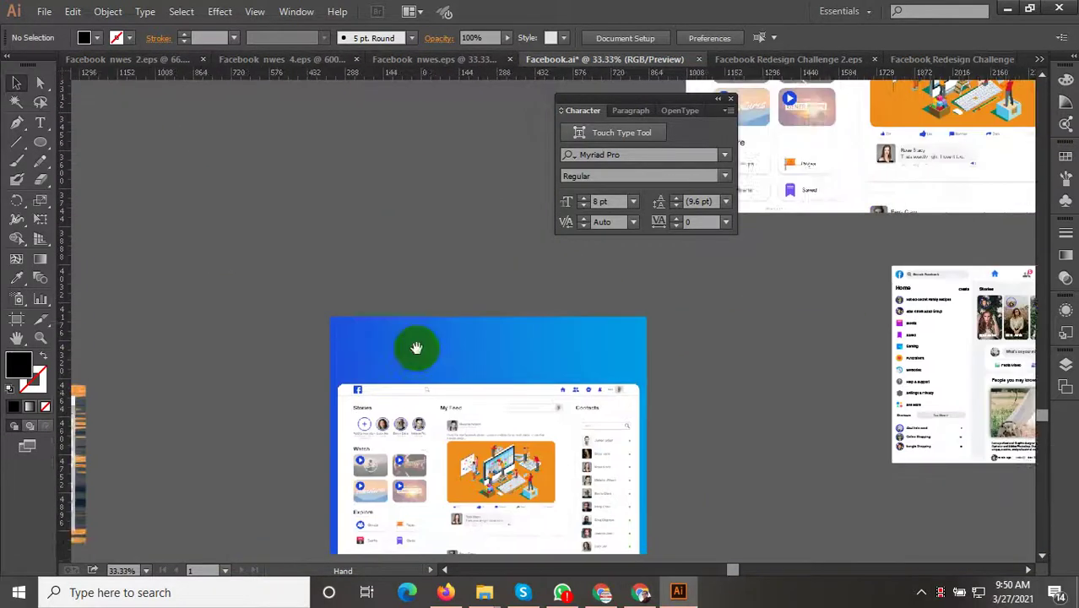
pyautogui.moveTo(851, 310); pyautogui.dragTo(593, 287)
# Step: Browse the other artboard groups to locate the desktop feed design
pyautogui.scroll(3, 742, 325)
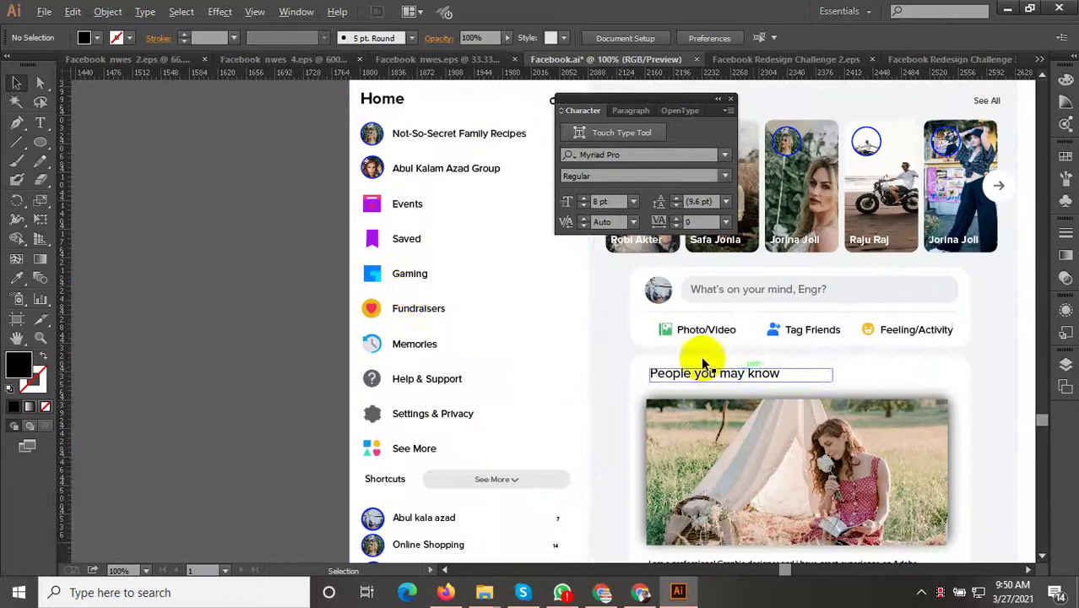
pyautogui.scroll(-1, 703, 363)
pyautogui.scroll(-3, 513, 482)
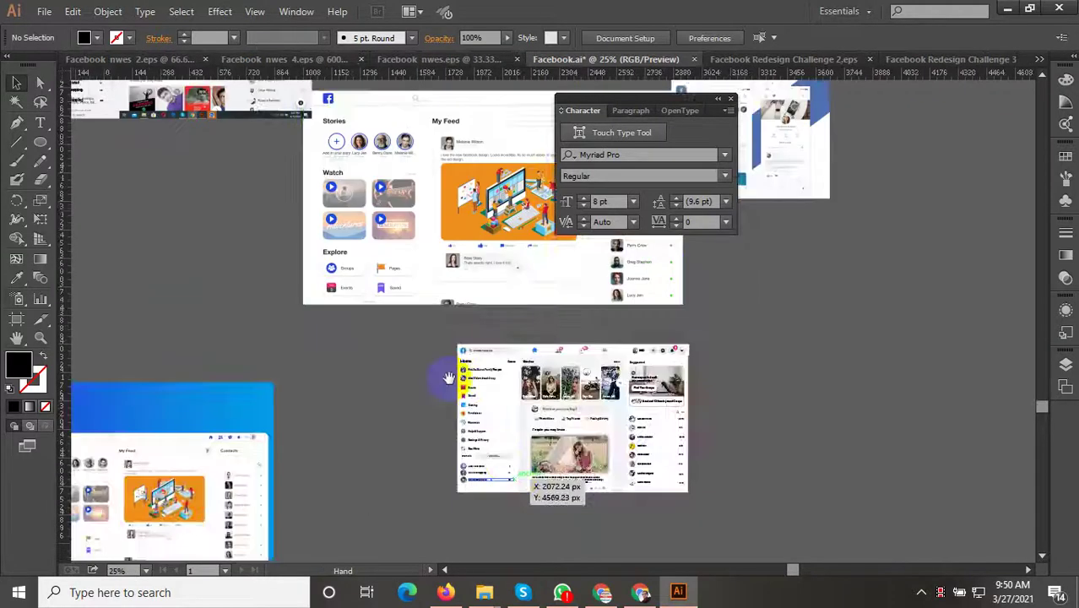
pyautogui.scroll(3, 448, 378)
pyautogui.scroll(1, 373, 326)
pyautogui.scroll(1, 534, 374)
pyautogui.scroll(1, 535, 374)
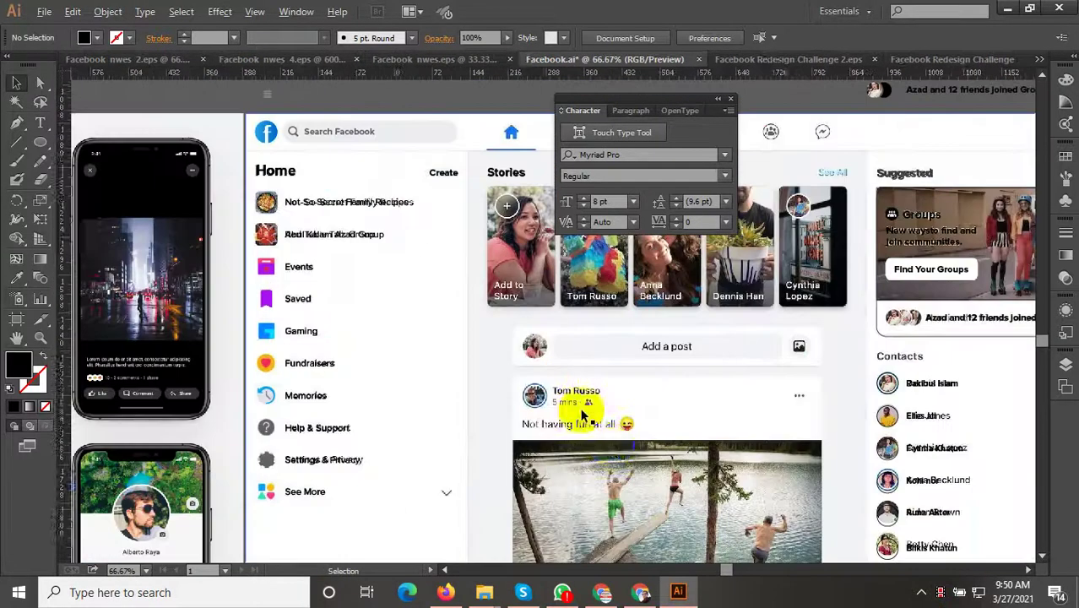
pyautogui.scroll(3, 580, 407)
pyautogui.click(507, 325)
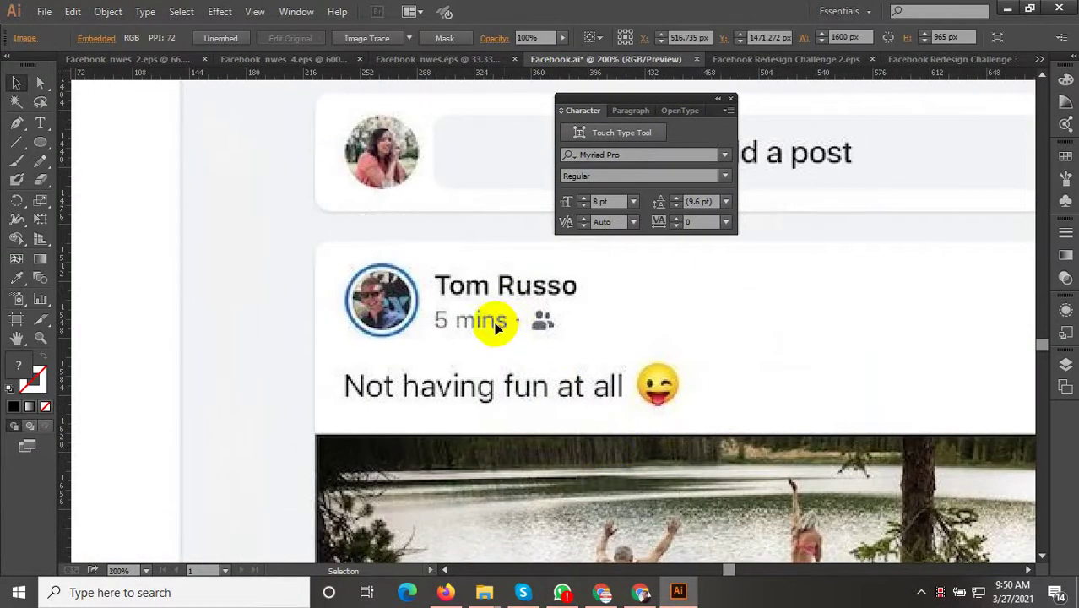
pyautogui.scroll(-6, 410, 405)
pyautogui.scroll(-2, 418, 418)
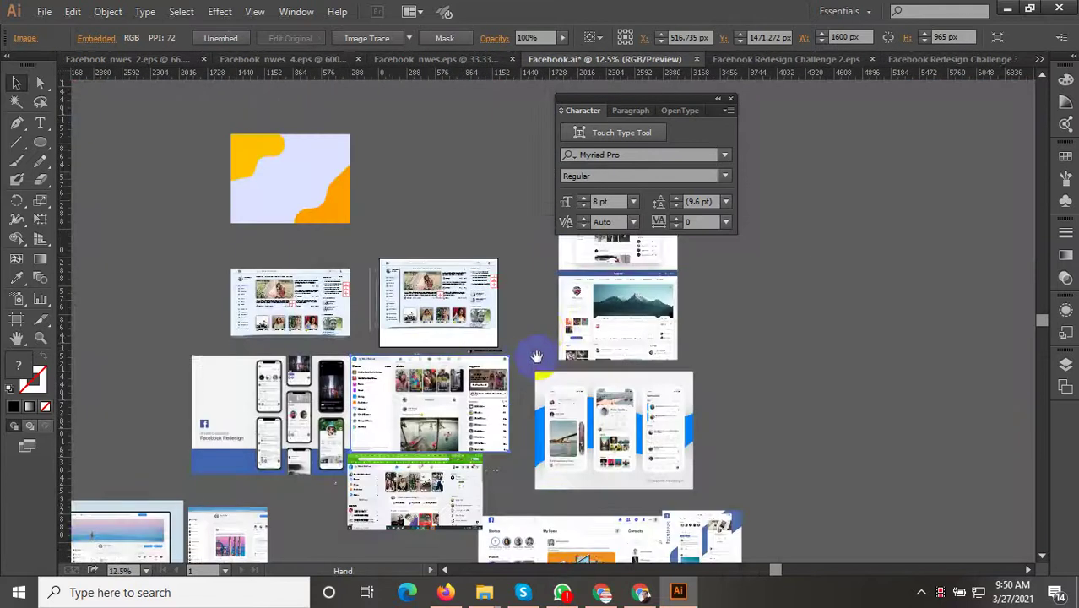
pyautogui.moveTo(536, 357); pyautogui.dragTo(533, 319)
# Step: Zoom into the desktop feed design and select the '5 min ago' stats row
pyautogui.hotkey('ctrl', '1')
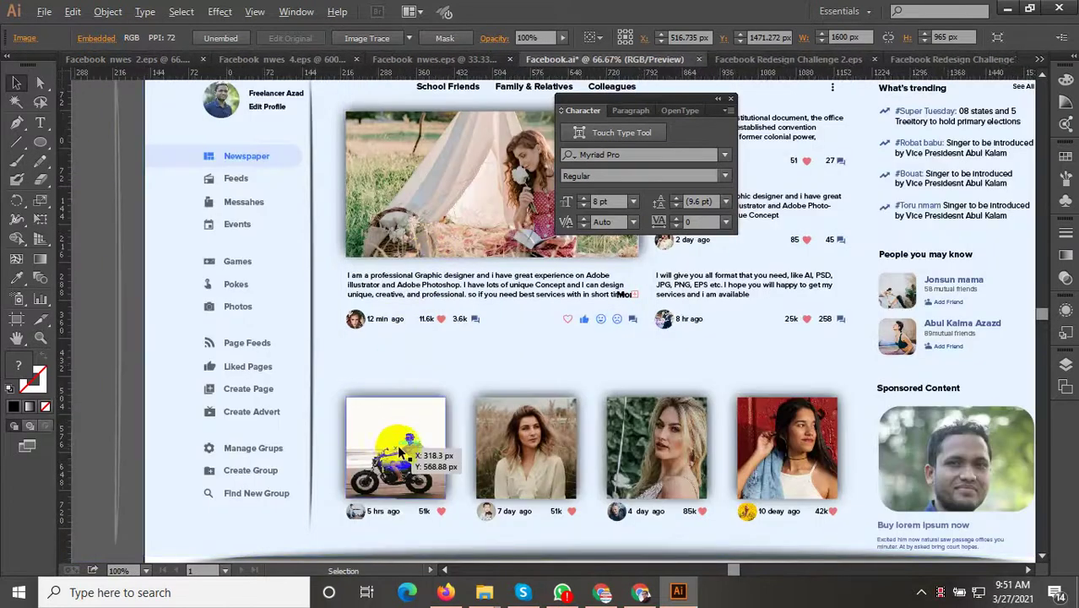
pyautogui.hotkey('ctrl', '-')
pyautogui.moveTo(429, 391); pyautogui.dragTo(325, 286)
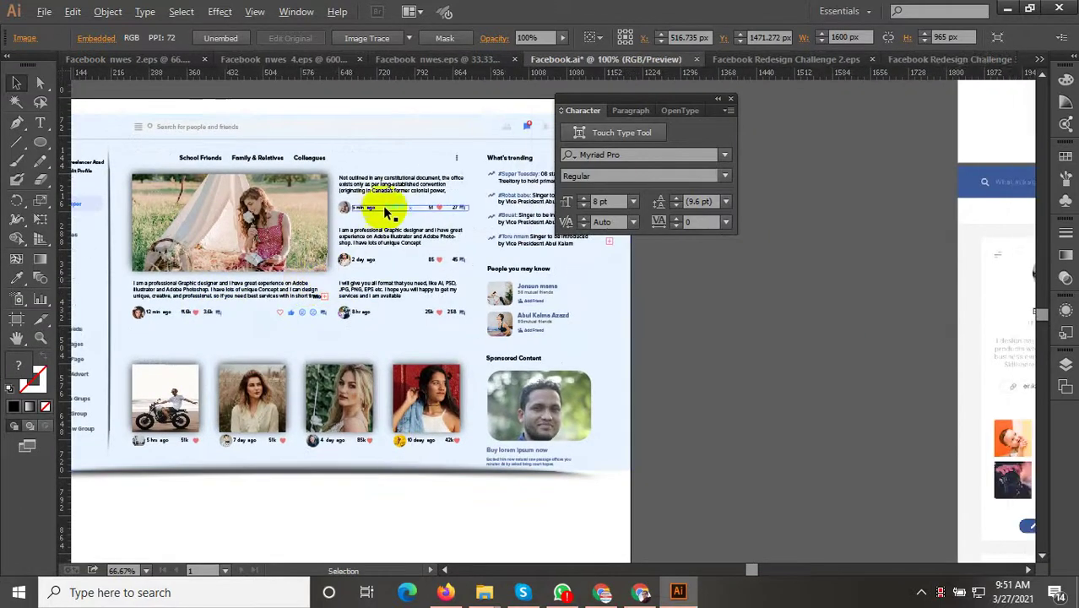
pyautogui.scroll(3, 372, 211)
pyautogui.scroll(2, 338, 215)
pyautogui.scroll(-1, 346, 253)
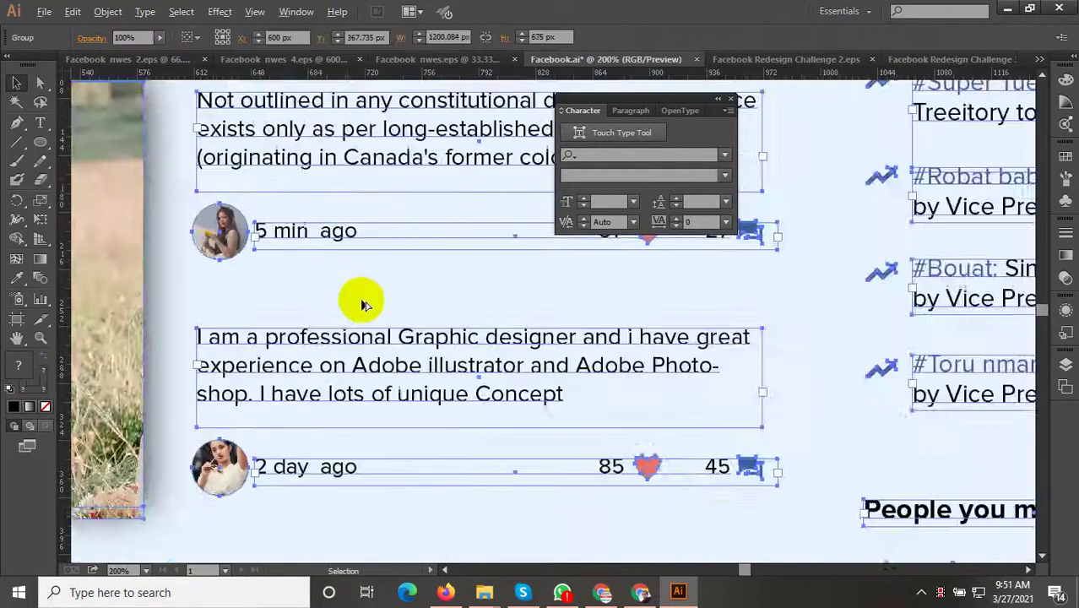
pyautogui.scroll(-1, 338, 250)
pyautogui.click(342, 257)
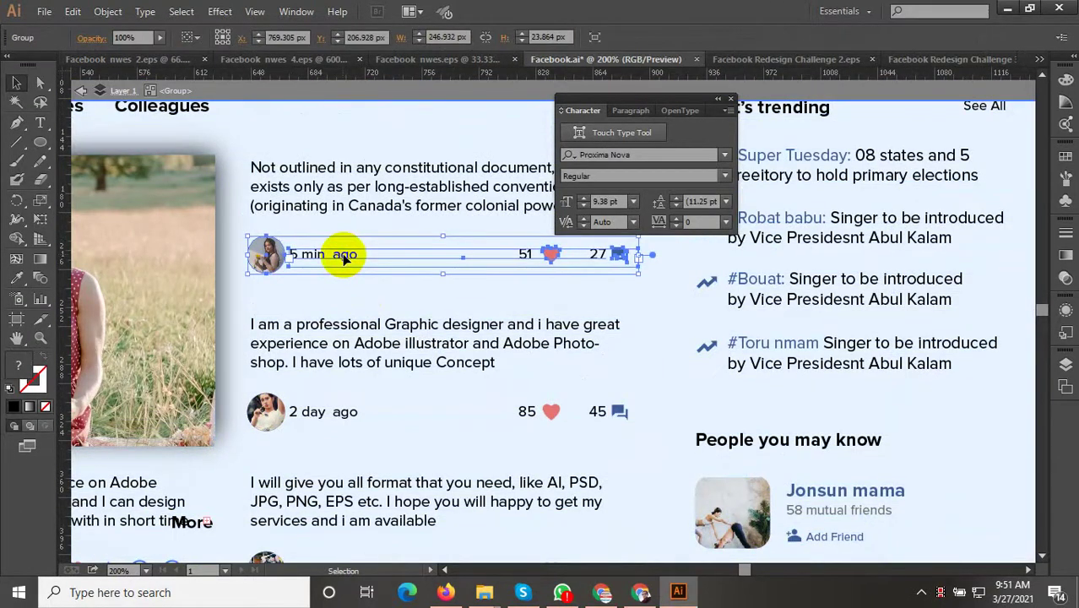
# Step: Pan back to the phone mockup artboards
pyautogui.scroll(-3, 345, 259)
pyautogui.scroll(-4, 591, 313)
pyautogui.scroll(-1, 498, 397)
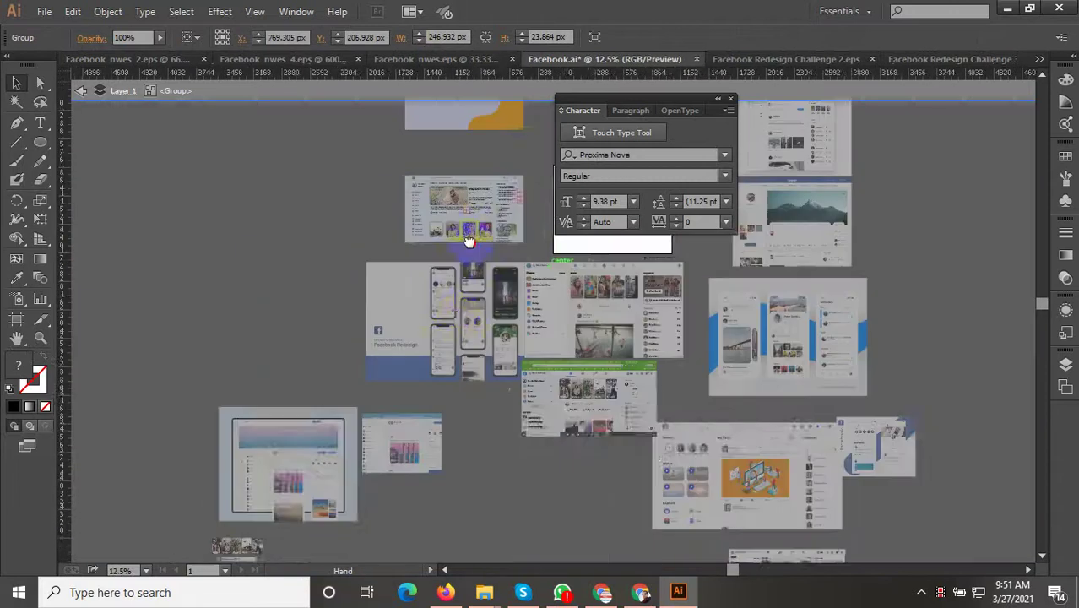
pyautogui.moveTo(469, 242)
pyautogui.mouseDown()
pyautogui.moveTo(499, 389)
pyautogui.moveTo(588, 267)
pyautogui.mouseUp()
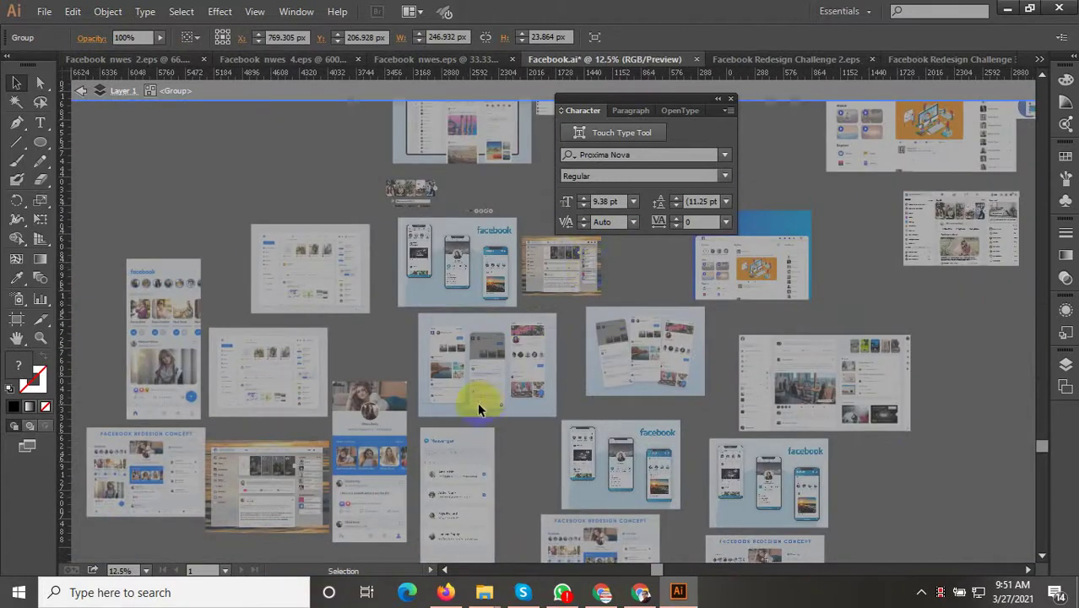
pyautogui.moveTo(395, 397)
pyautogui.mouseDown()
pyautogui.moveTo(414, 391)
pyautogui.moveTo(414, 463)
pyautogui.mouseUp()
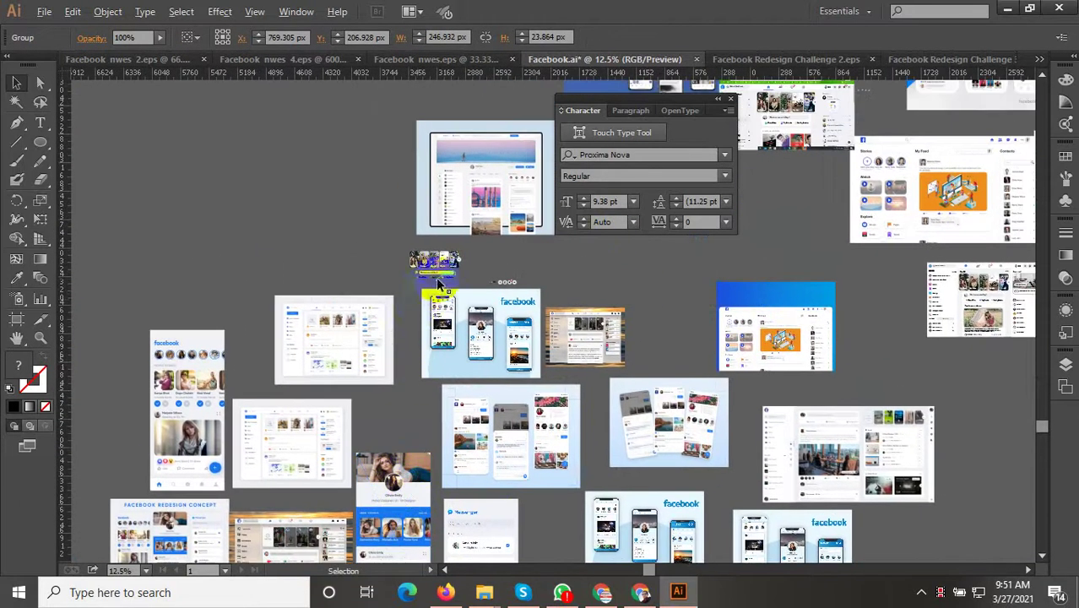
pyautogui.scroll(3, 438, 287)
pyautogui.scroll(4, 441, 326)
# Step: Paste the stats row and park it just above the phone mockup artboard
pyautogui.hotkey('ctrl', 'v')
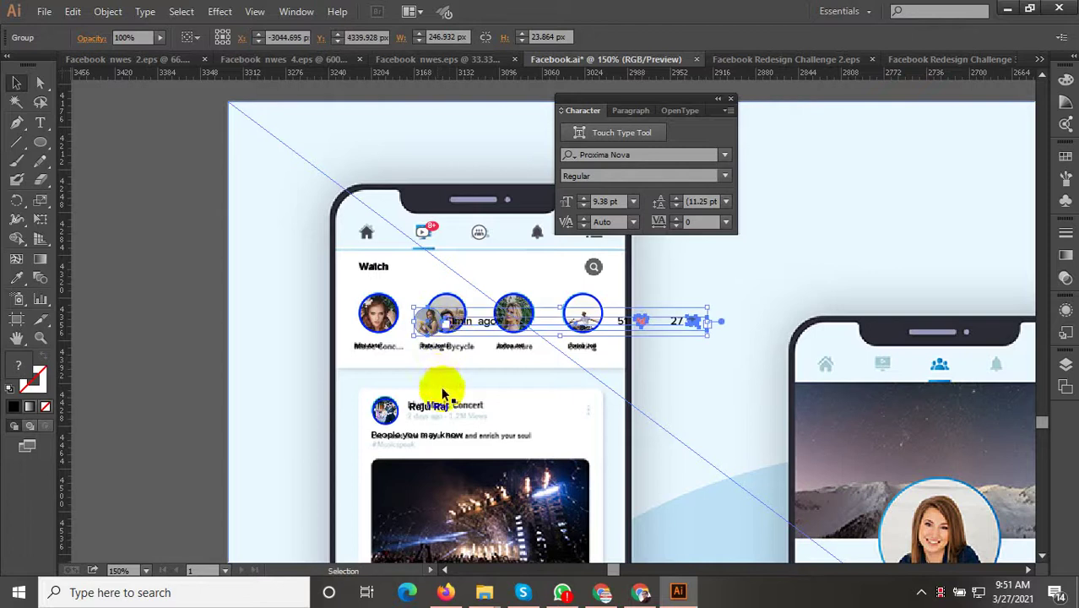
pyautogui.moveTo(440, 323); pyautogui.dragTo(311, 101)
pyautogui.scroll(2, 131, 293)
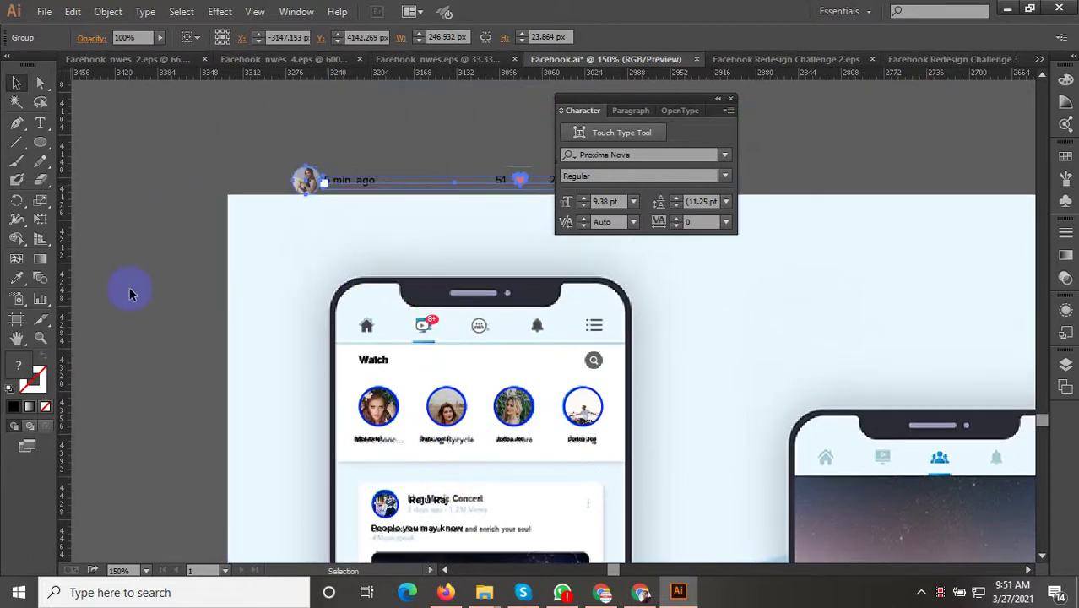
pyautogui.moveTo(329, 194); pyautogui.dragTo(329, 189)
pyautogui.click(345, 139)
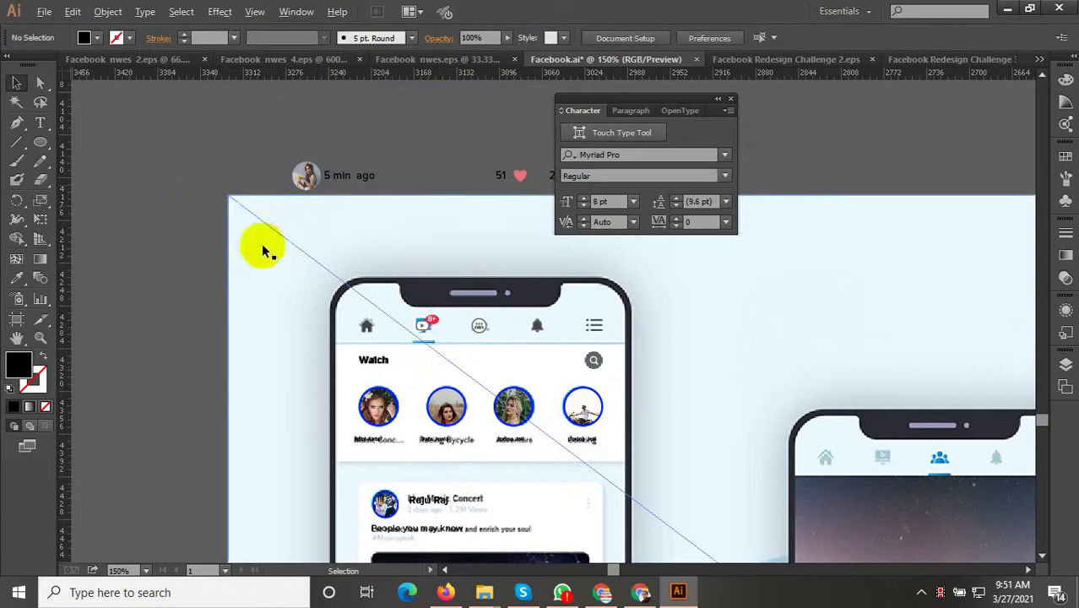
pyautogui.moveTo(265, 293); pyautogui.dragTo(260, 244)
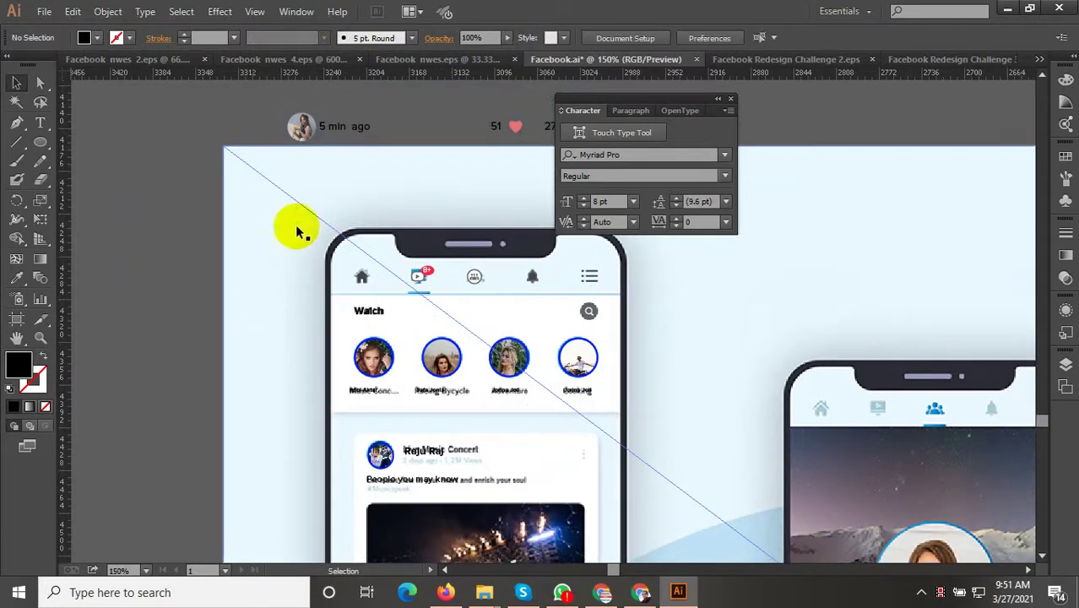
# Step: Ungroup the stats row into separate pieces
pyautogui.rightClick(352, 124)
pyautogui.click(318, 138)
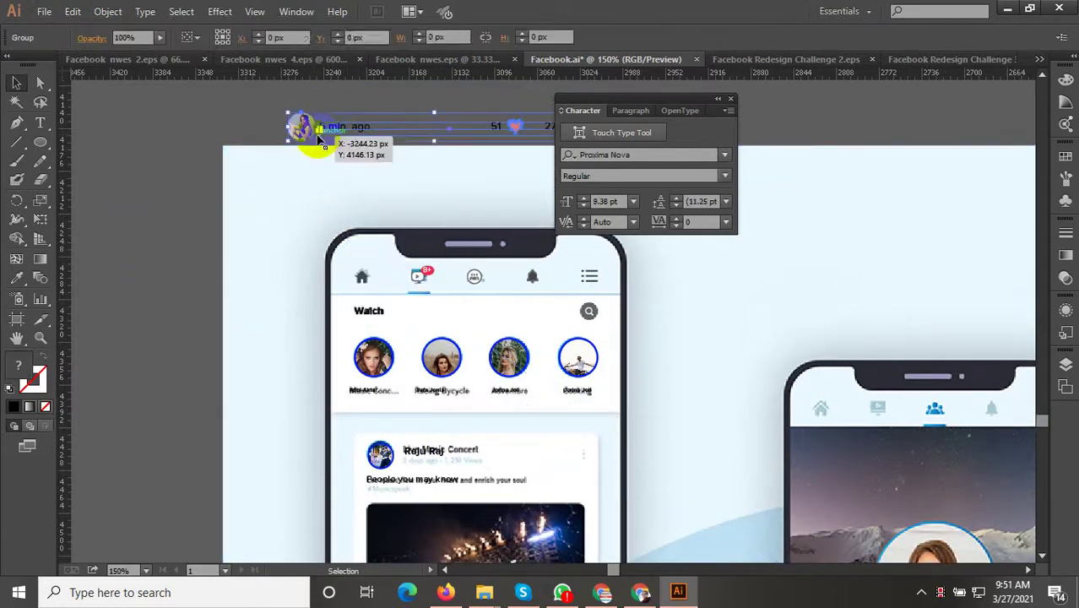
pyautogui.rightClick(319, 138)
pyautogui.click(356, 228)
pyautogui.click(262, 137)
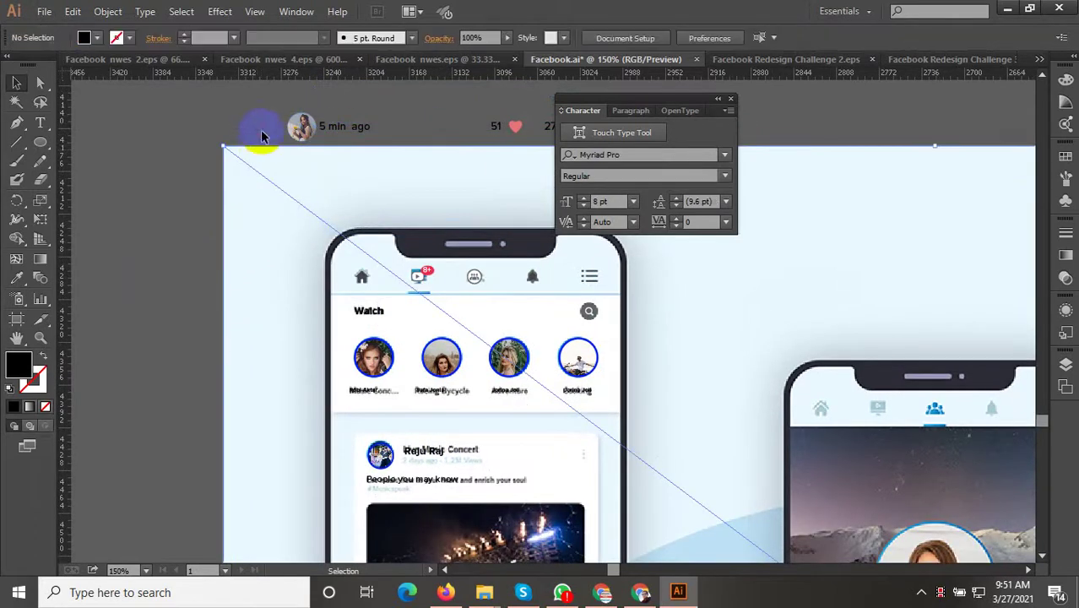
pyautogui.keyDown('alt'); pyautogui.scroll(3, 409, 392); pyautogui.keyUp('alt')
pyautogui.keyDown('alt'); pyautogui.scroll(-1, 372, 405); pyautogui.keyUp('alt')
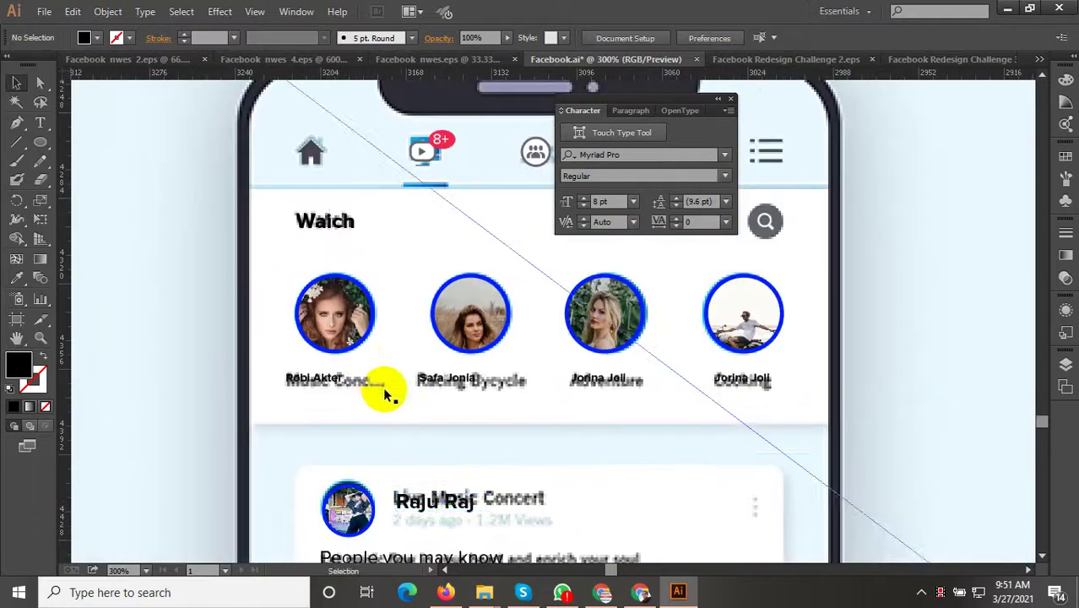
pyautogui.scroll(3, 397, 337)
pyautogui.keyDown('alt'); pyautogui.scroll(-2, 349, 421); pyautogui.keyUp('alt')
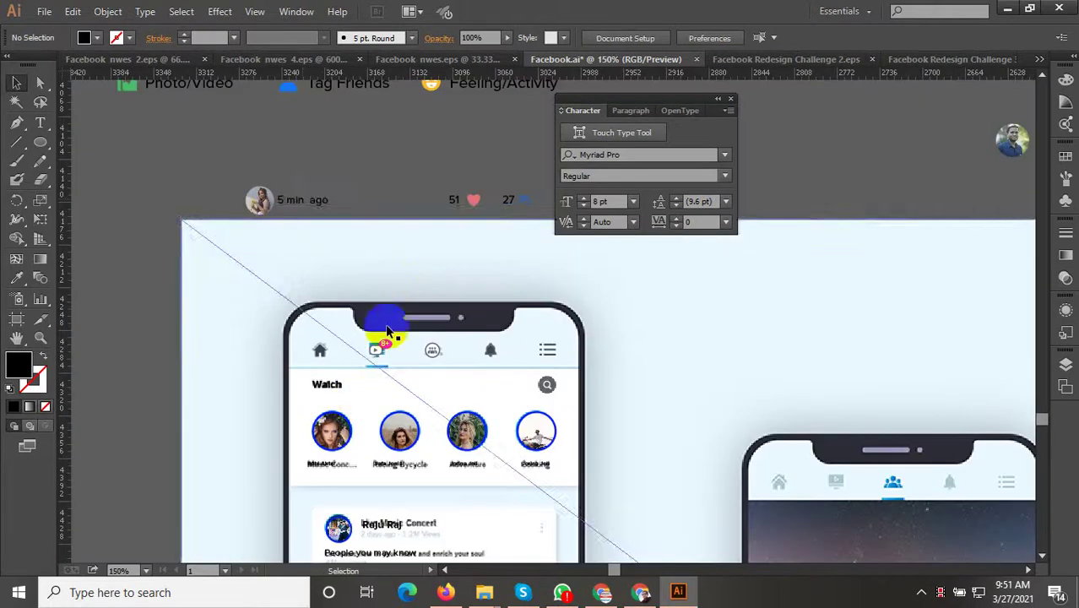
# Step: Move the stats row onto the concert post's like and comment line
pyautogui.moveTo(305, 201); pyautogui.dragTo(372, 525)
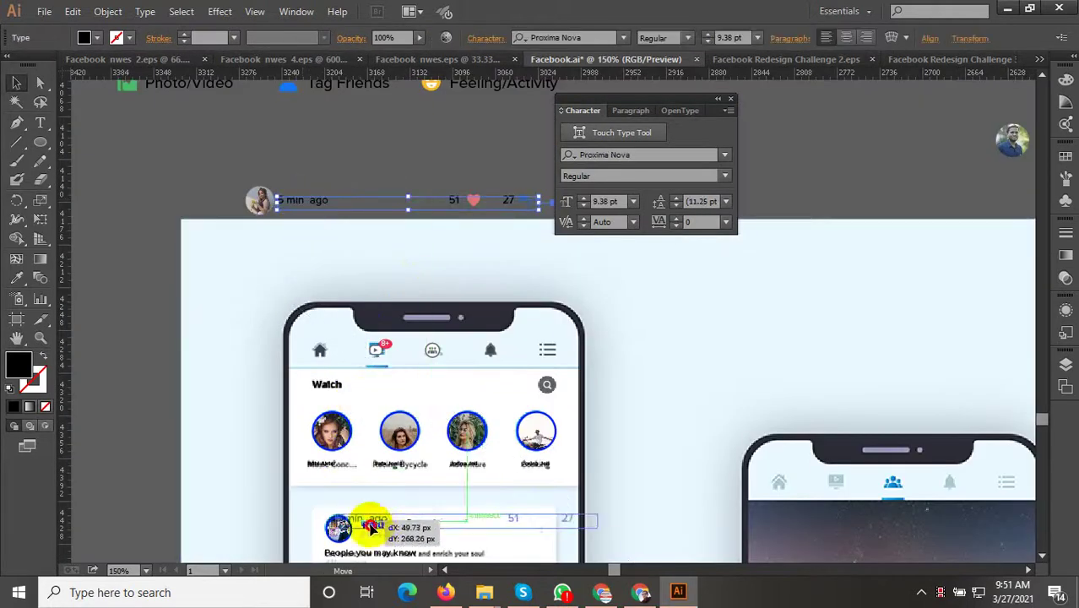
pyautogui.moveTo(386, 472); pyautogui.dragTo(385, 229)
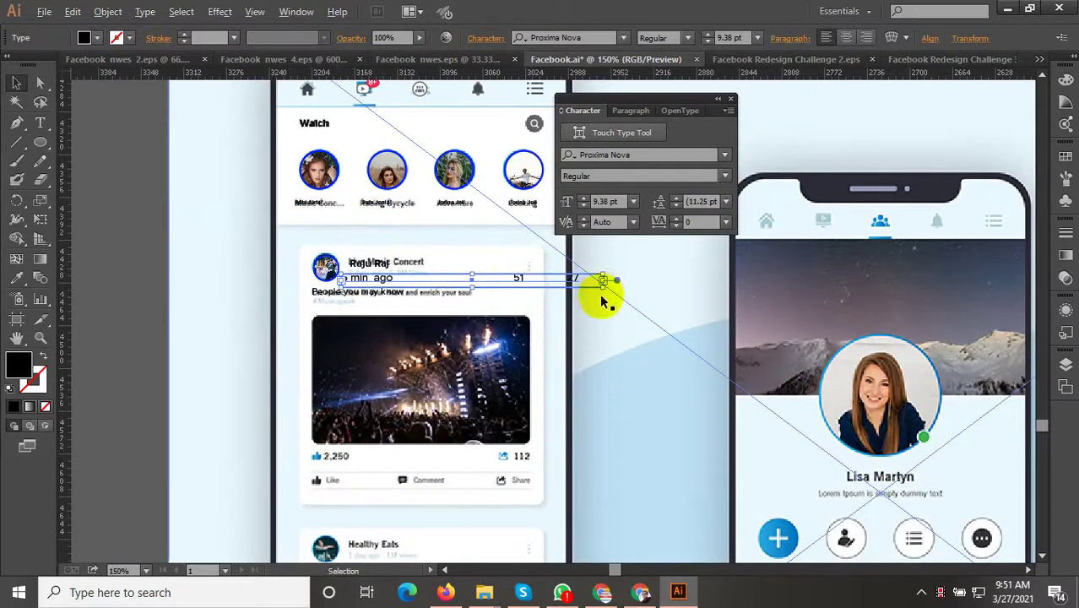
pyautogui.moveTo(600, 330); pyautogui.dragTo(657, 258)
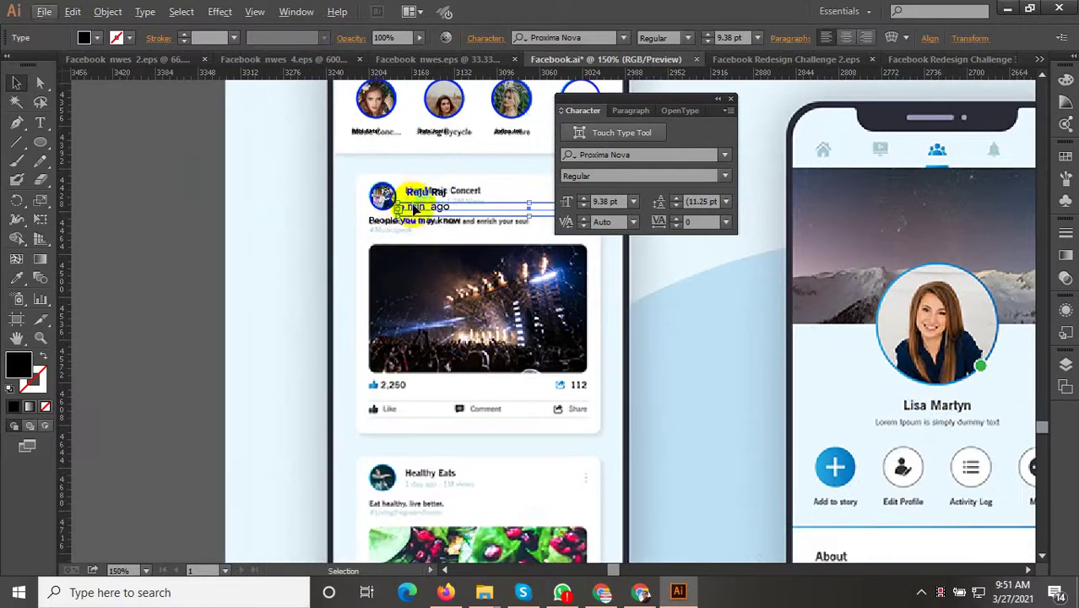
pyautogui.moveTo(407, 208); pyautogui.dragTo(380, 388)
pyautogui.scroll(2, 544, 395)
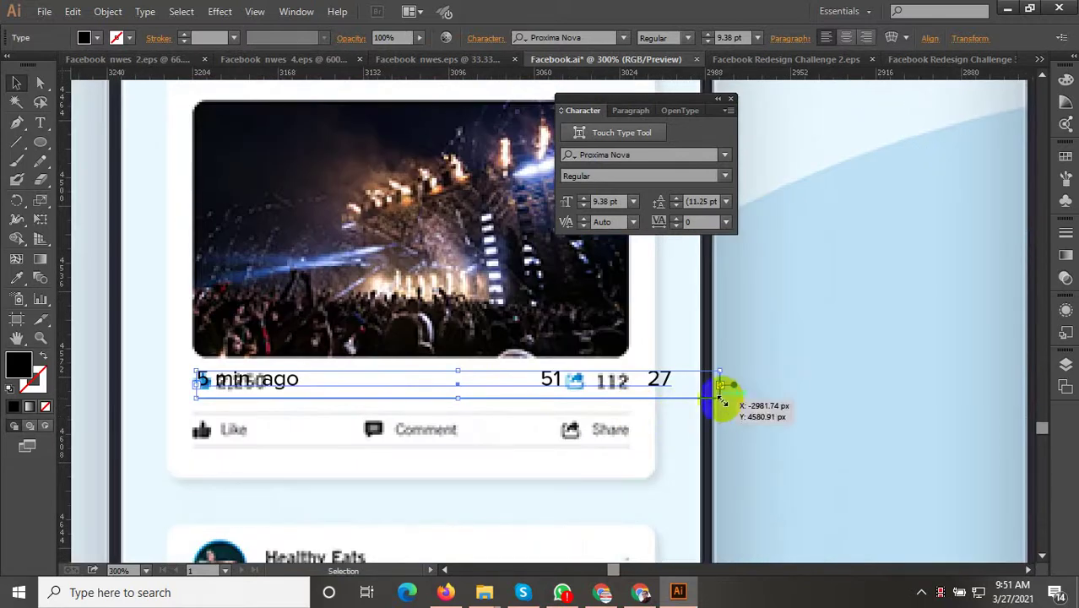
# Step: Narrow the stats row's text box and set its text to 8 pt
pyautogui.moveTo(723, 402); pyautogui.dragTo(619, 410)
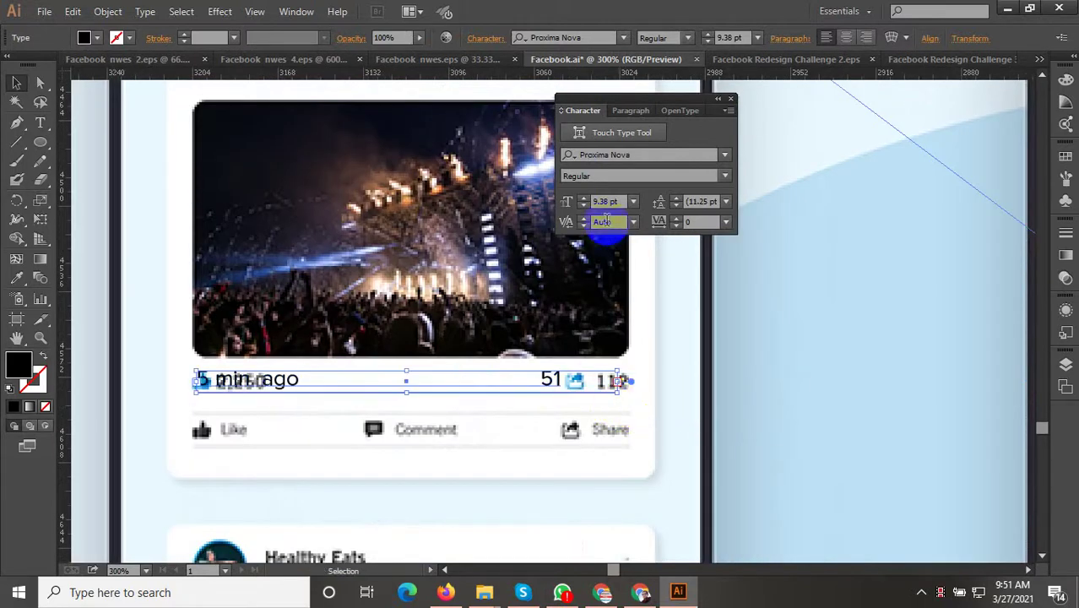
pyautogui.write('7')
pyautogui.press('Return')
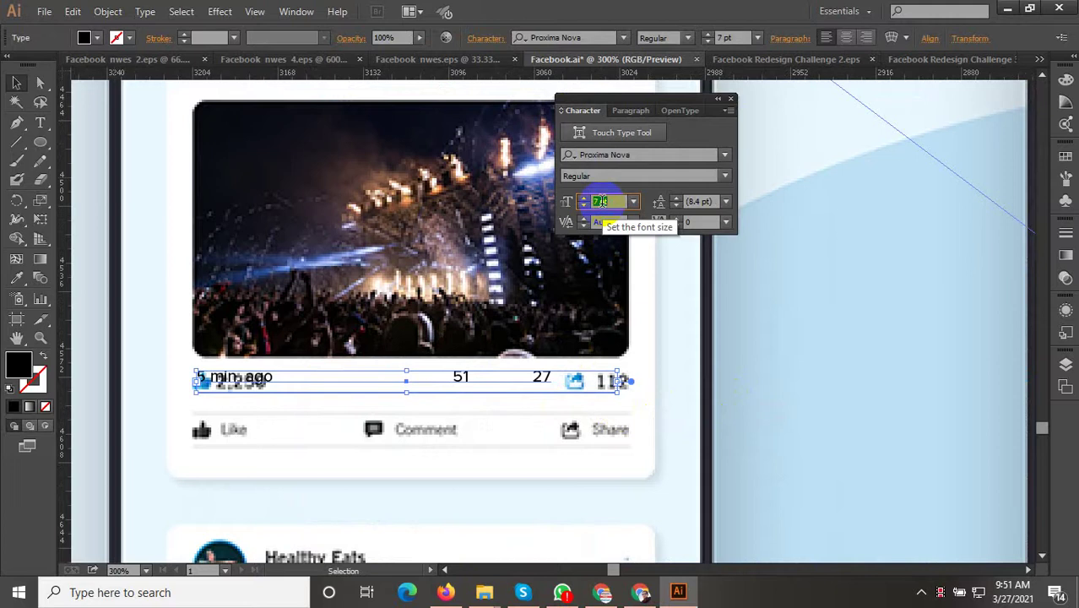
pyautogui.write('8')
pyautogui.press('Return')
pyautogui.scroll(-1, 393, 429)
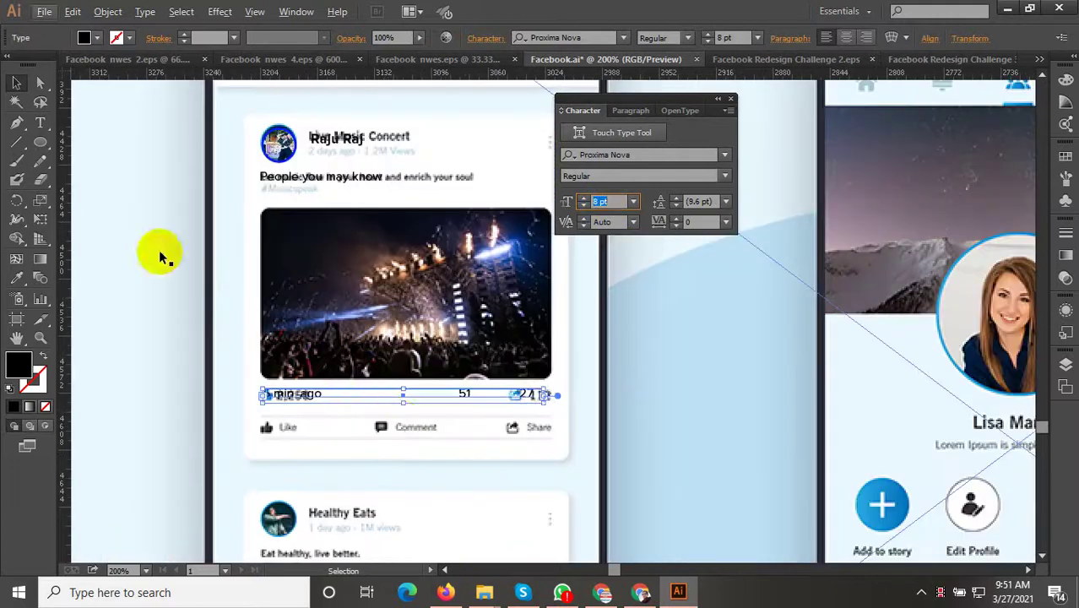
pyautogui.click(266, 342)
pyautogui.scroll(-1, 426, 471)
# Step: Clear the selection and move the small avatar away from the stats row
pyautogui.scroll(-2, 421, 482)
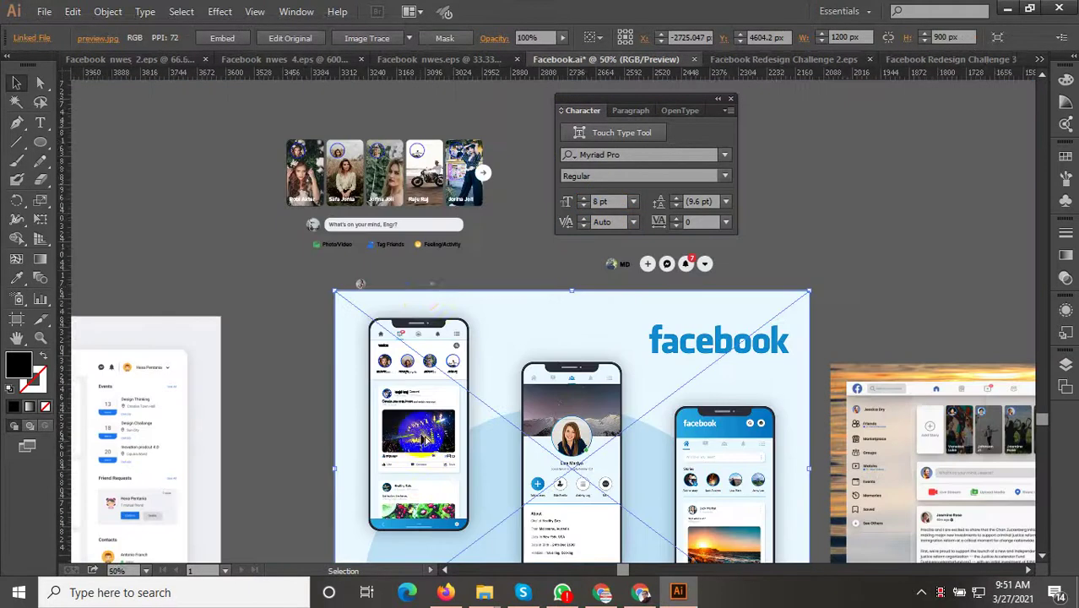
pyautogui.scroll(2, 427, 294)
pyautogui.click(471, 277)
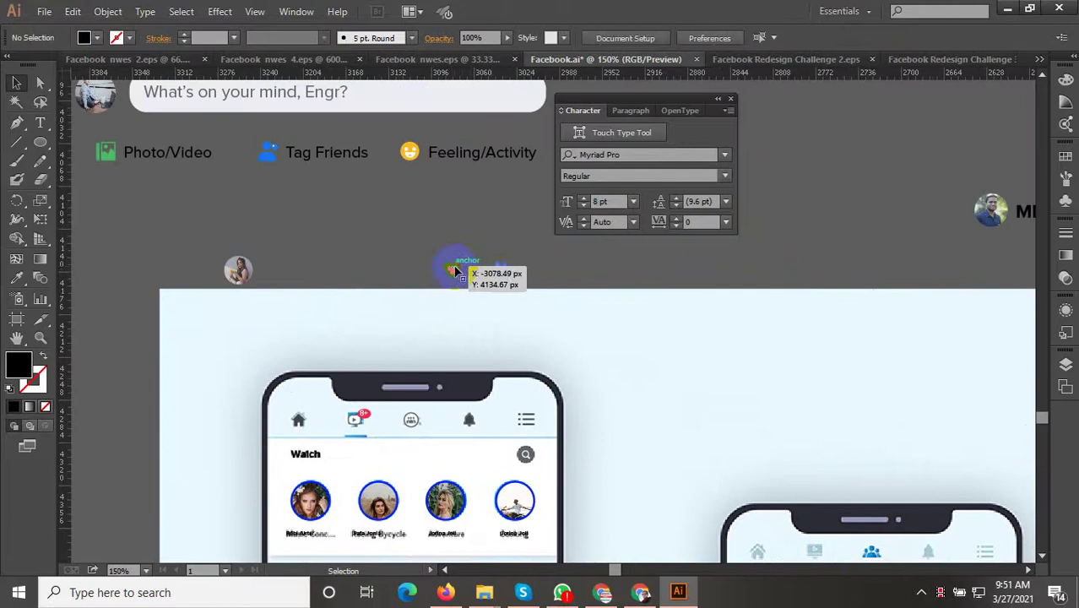
pyautogui.click(503, 279)
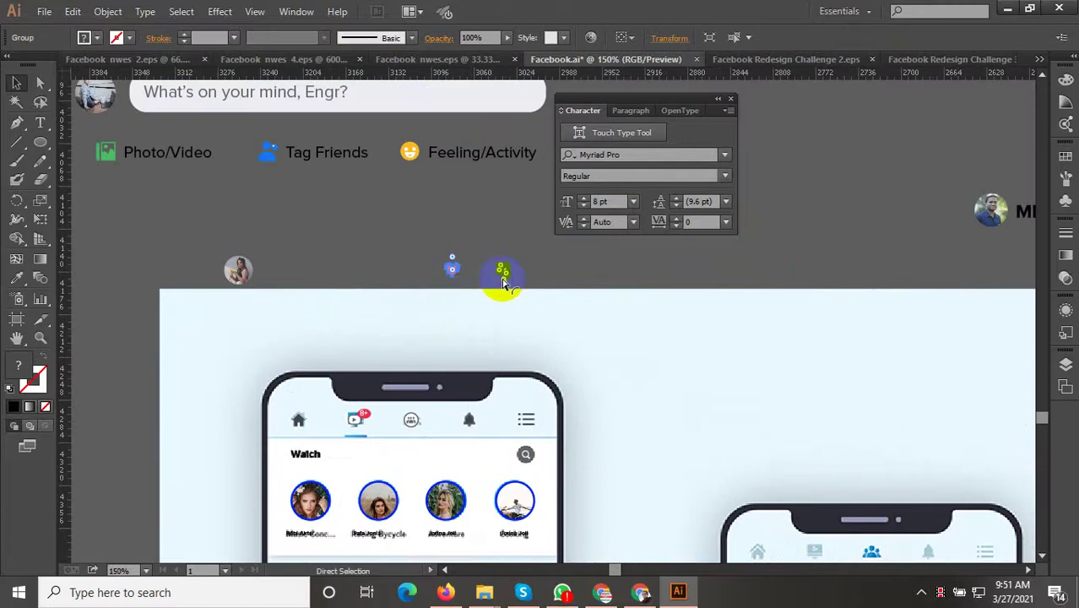
pyautogui.click(566, 280)
pyautogui.click(578, 276)
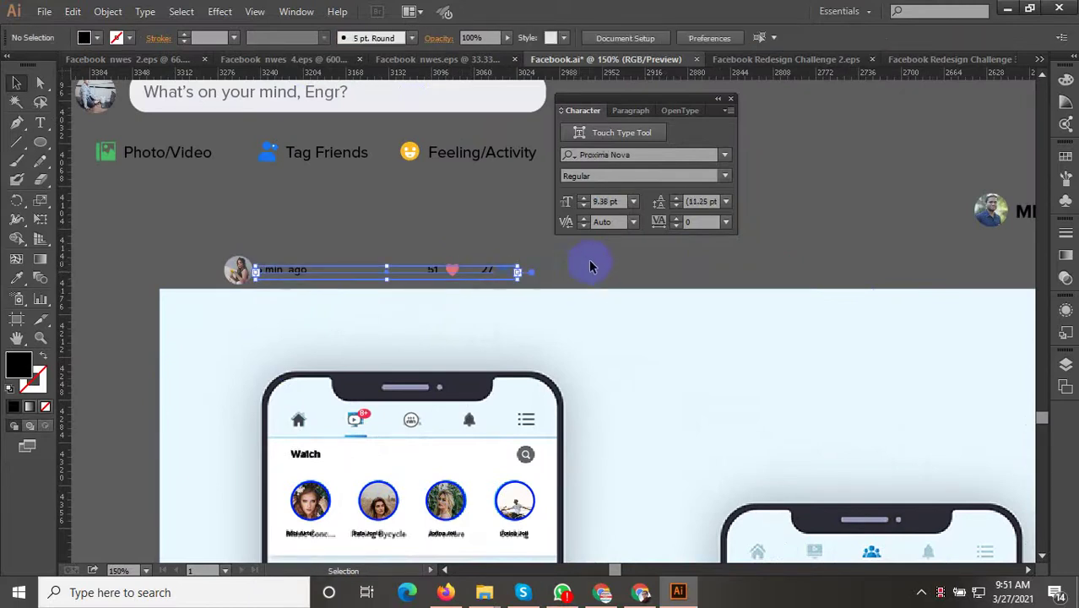
pyautogui.moveTo(228, 272); pyautogui.dragTo(151, 251)
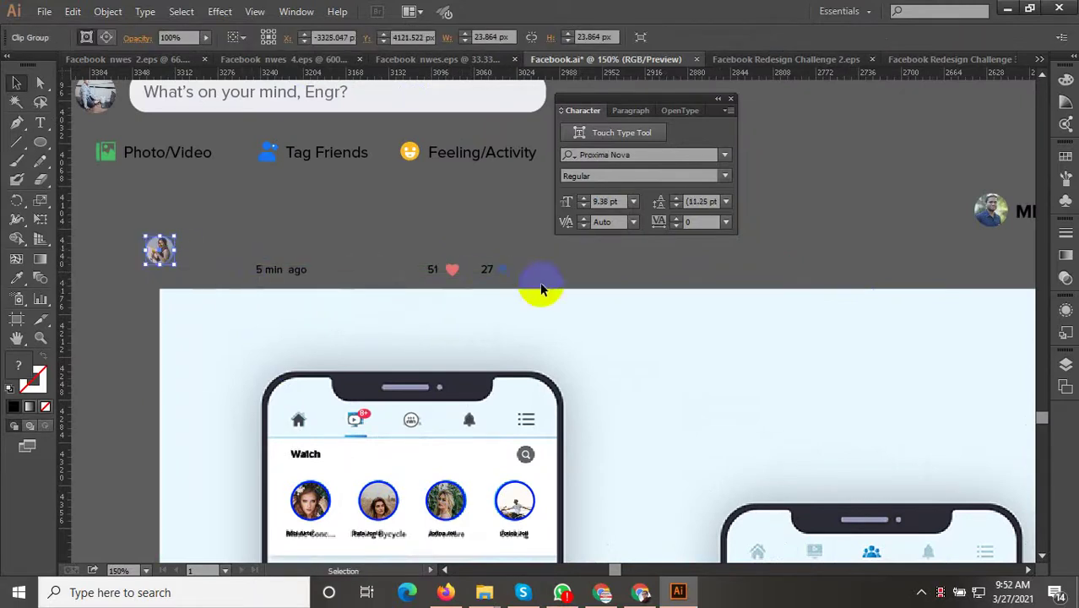
# Step: Group the stats row pieces and scale the group down
pyautogui.moveTo(242, 228); pyautogui.dragTo(289, 266)
pyautogui.rightClick(292, 269)
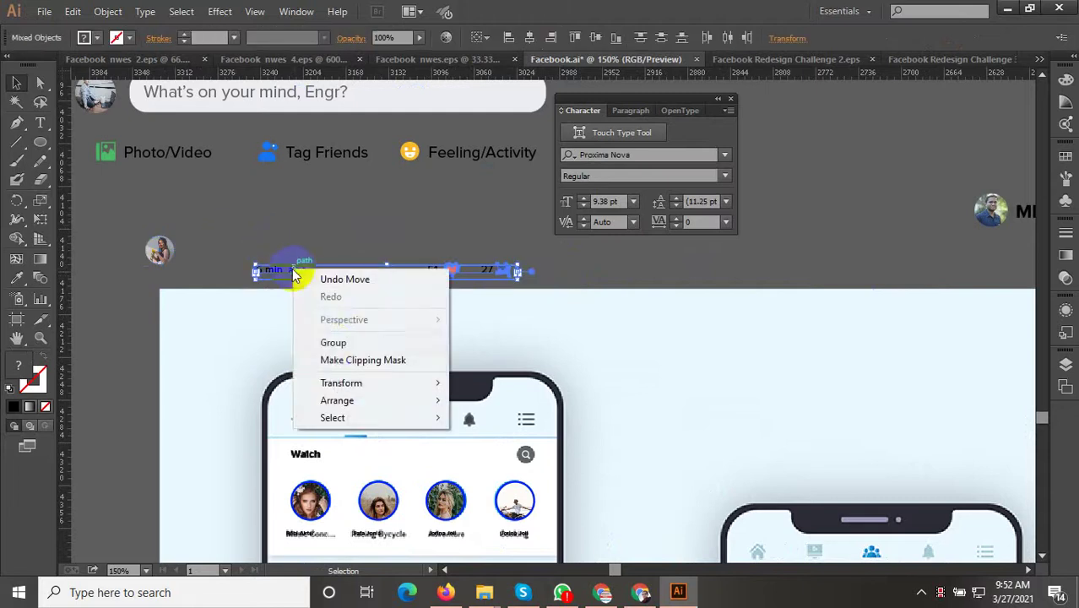
pyautogui.click(330, 342)
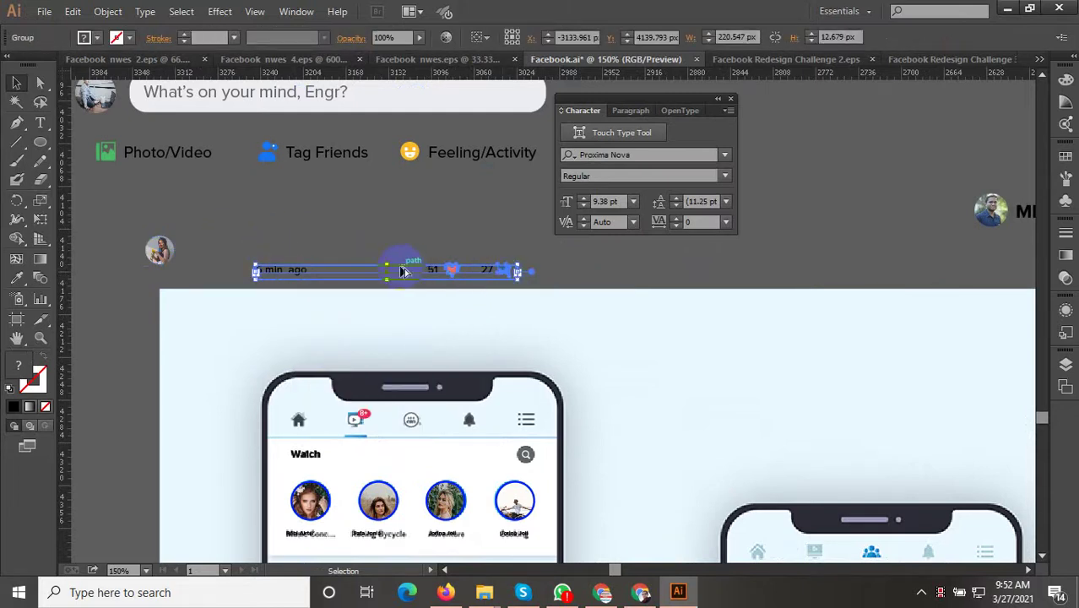
pyautogui.scroll(2, 403, 271)
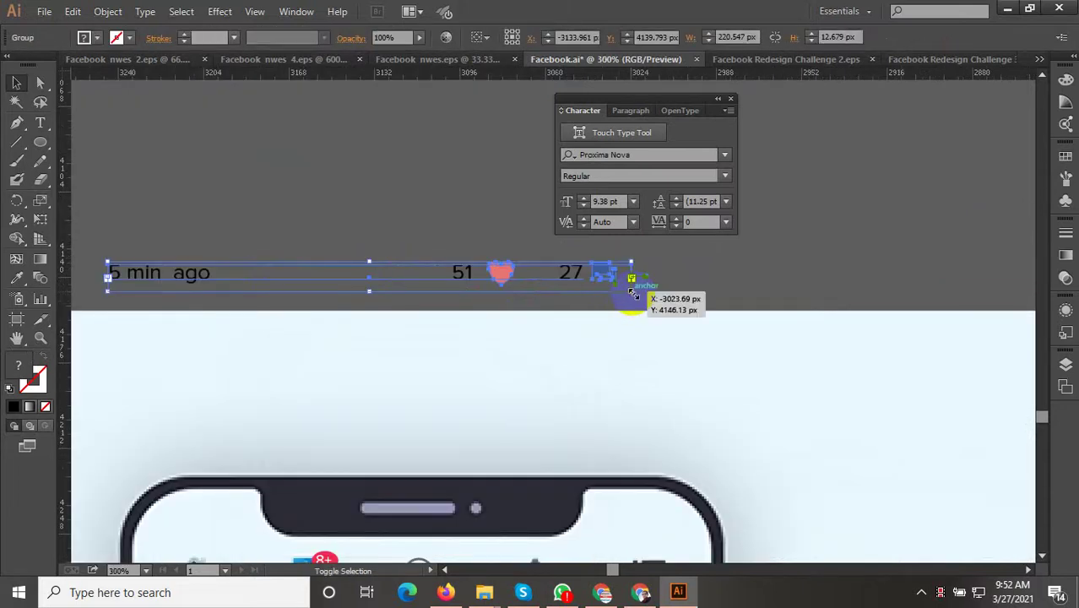
pyautogui.moveTo(635, 293); pyautogui.dragTo(452, 293)
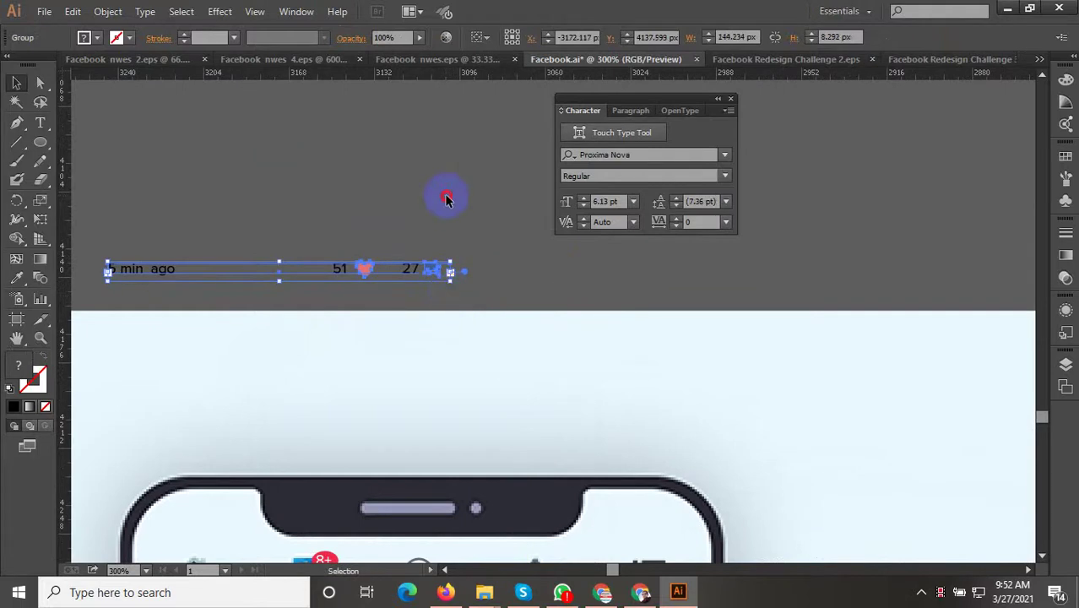
pyautogui.click(446, 198)
pyautogui.scroll(-3, 452, 200)
pyautogui.click(318, 211)
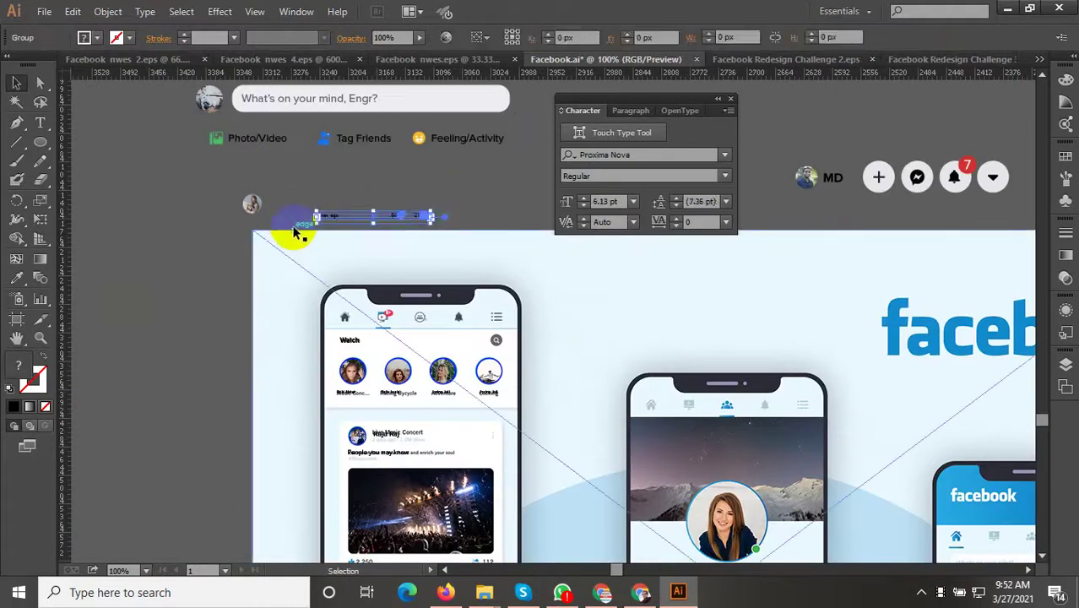
pyautogui.click(331, 248)
# Step: Paste the stats row over the concert post's 2,250 likes line, enlarged to span the post
pyautogui.moveTo(404, 367); pyautogui.dragTo(417, 127)
pyautogui.scroll(3, 386, 333)
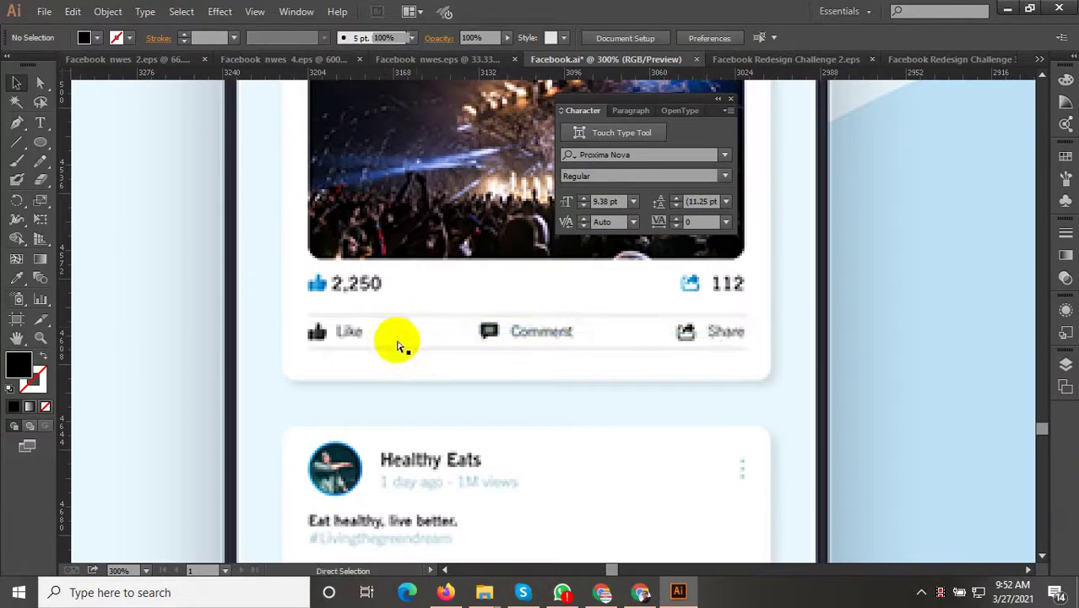
pyautogui.hotkey('ctrl', 'v')
pyautogui.moveTo(415, 320); pyautogui.dragTo(328, 282)
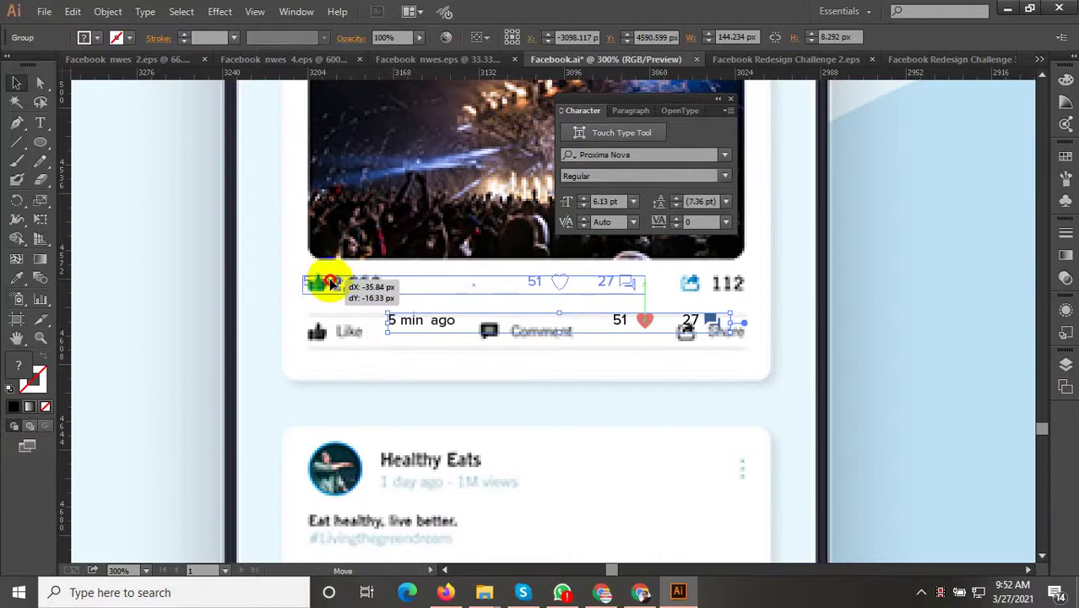
pyautogui.moveTo(646, 291); pyautogui.dragTo(746, 318)
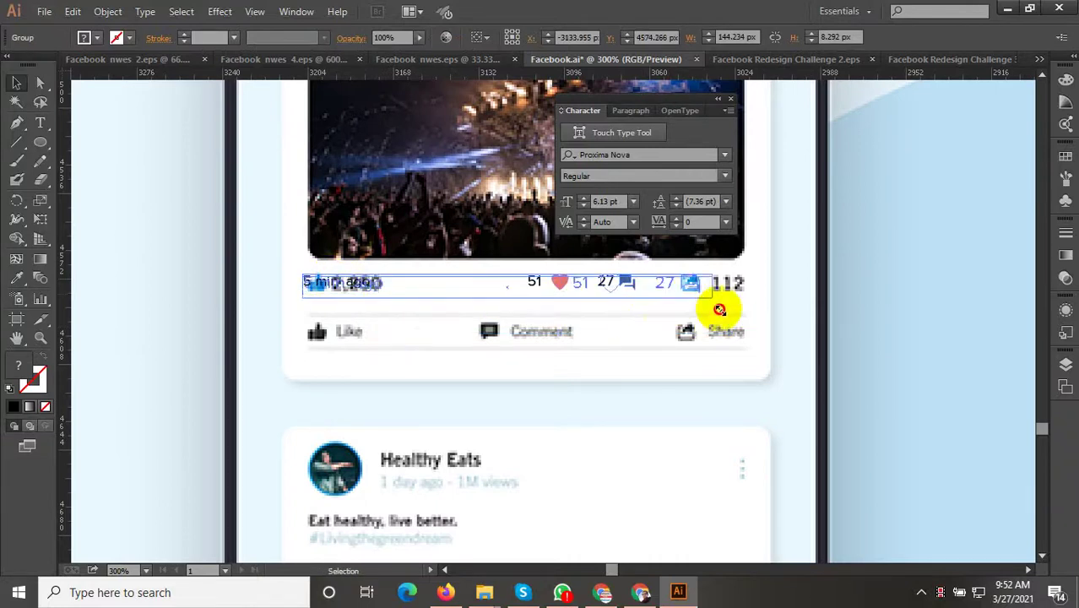
pyautogui.hotkey('ctrl', '-')
pyautogui.hotkey('ctrl', '-')
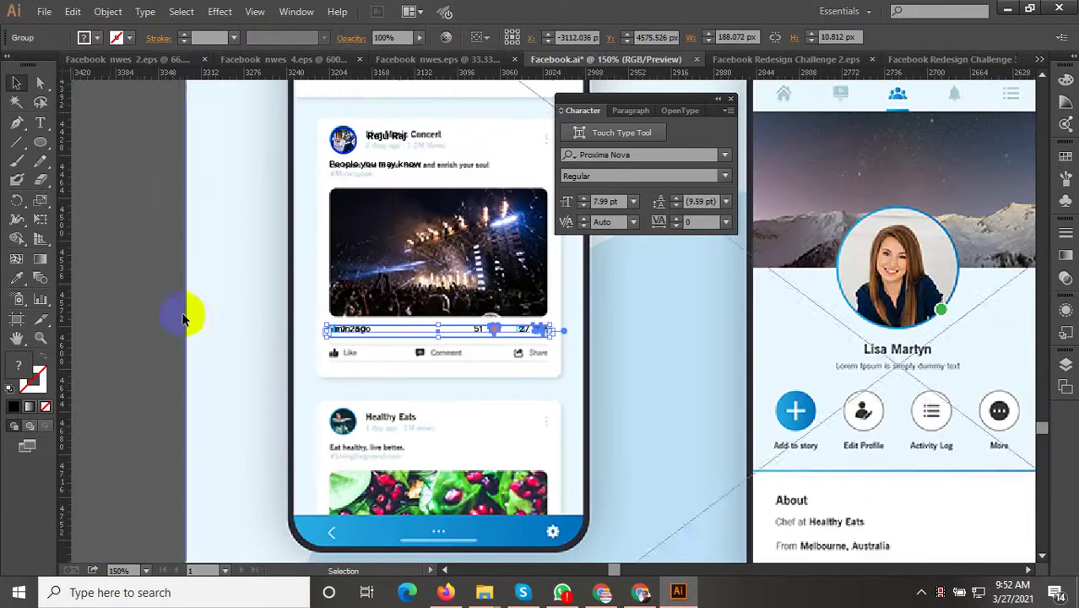
pyautogui.click(108, 285)
pyautogui.hotkey('ctrl', '-')
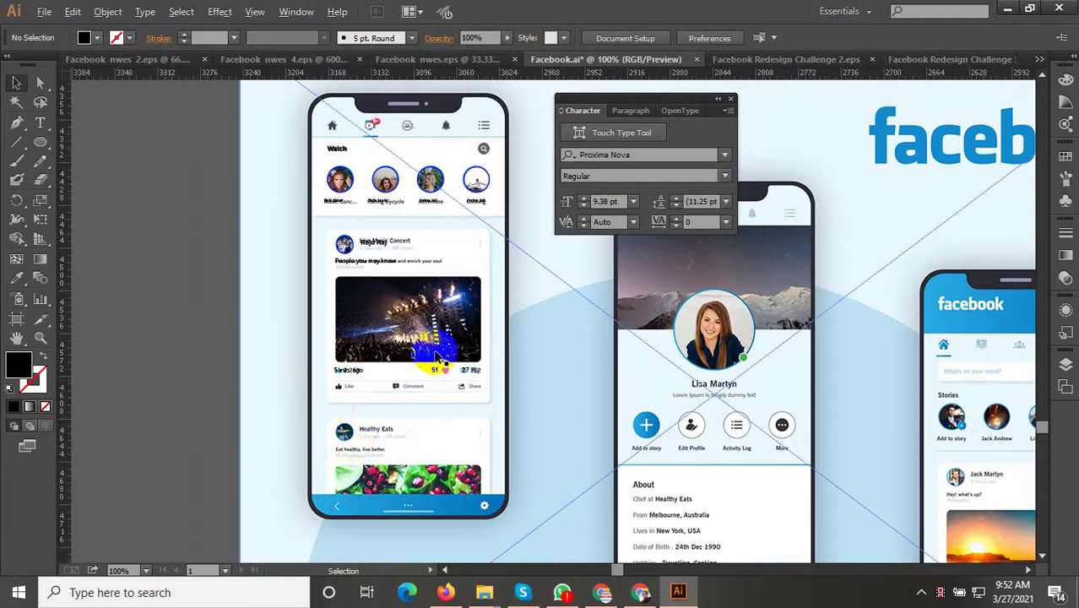
pyautogui.scroll(2, 405, 374)
pyautogui.scroll(-2, 393, 386)
# Step: Select the teepee photo post group on the other artboard for copying
pyautogui.scroll(-5, 387, 396)
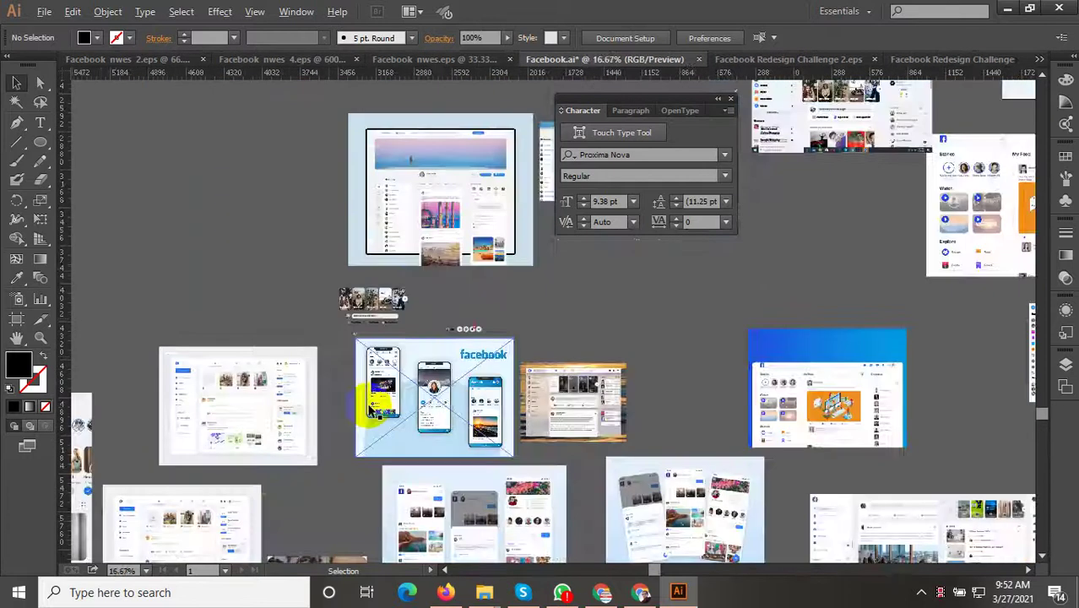
pyautogui.scroll(-2, 383, 411)
pyautogui.hscroll(3, 574, 329)
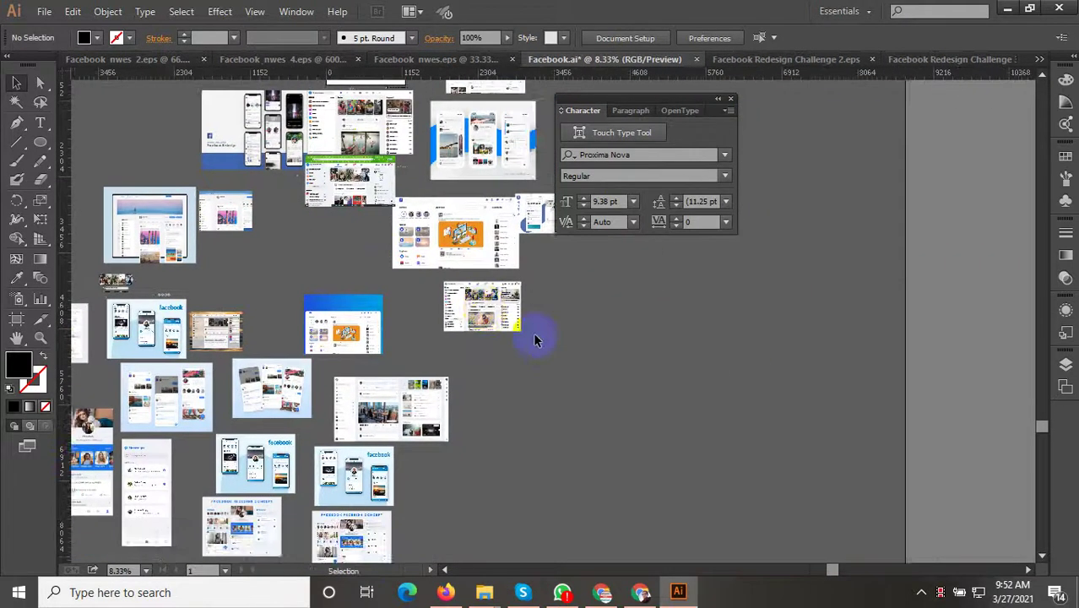
pyautogui.scroll(4, 438, 318)
pyautogui.scroll(2, 438, 318)
pyautogui.click(284, 270)
pyautogui.scroll(1, 333, 270)
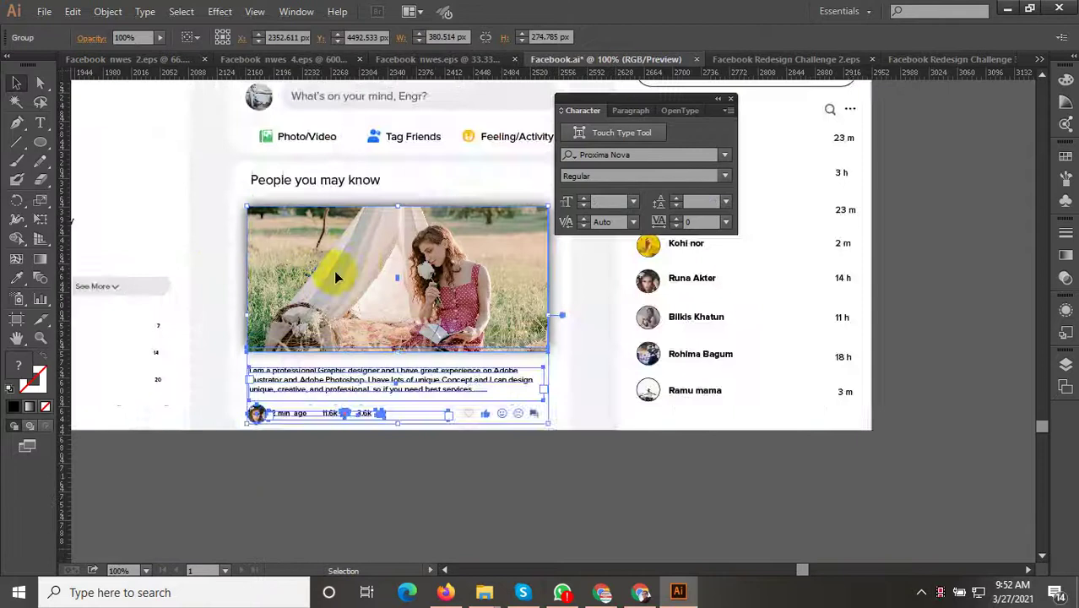
pyautogui.doubleClick(333, 270)
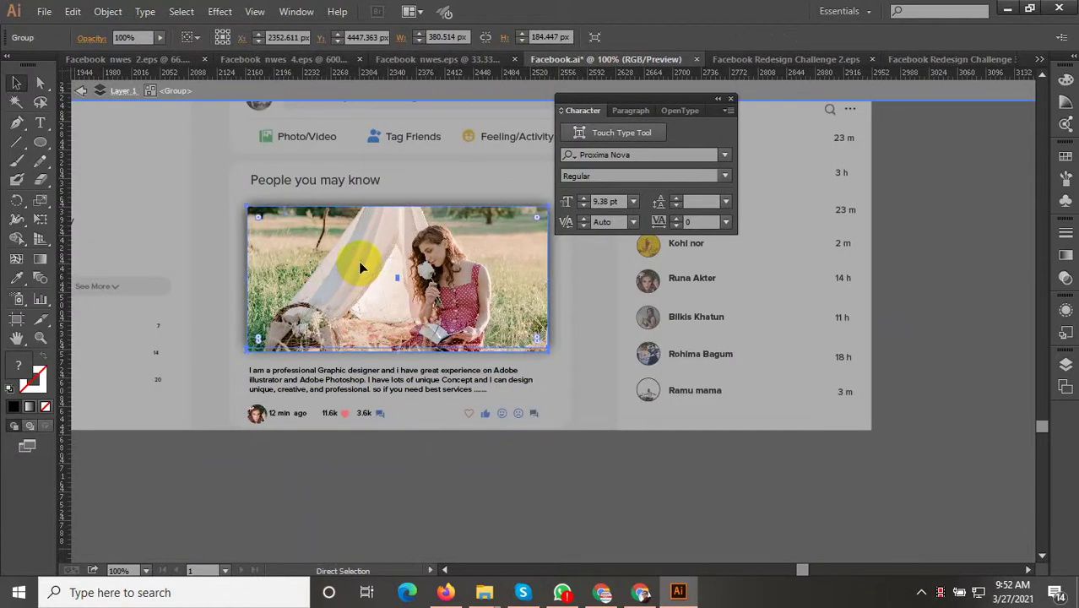
pyautogui.doubleClick(560, 481)
# Step: Paste the teepee photo into empty canvas beside the Facebook phone artboard
pyautogui.scroll(-3, 714, 391)
pyautogui.scroll(-2, 1023, 316)
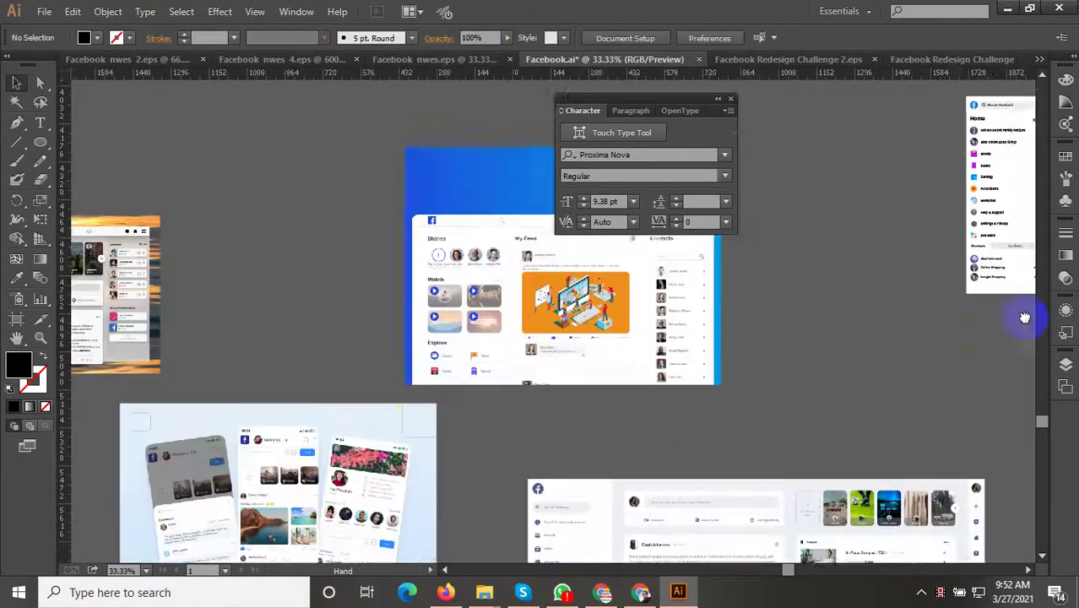
pyautogui.moveTo(1023, 316); pyautogui.dragTo(904, 294)
pyautogui.scroll(2, 441, 306)
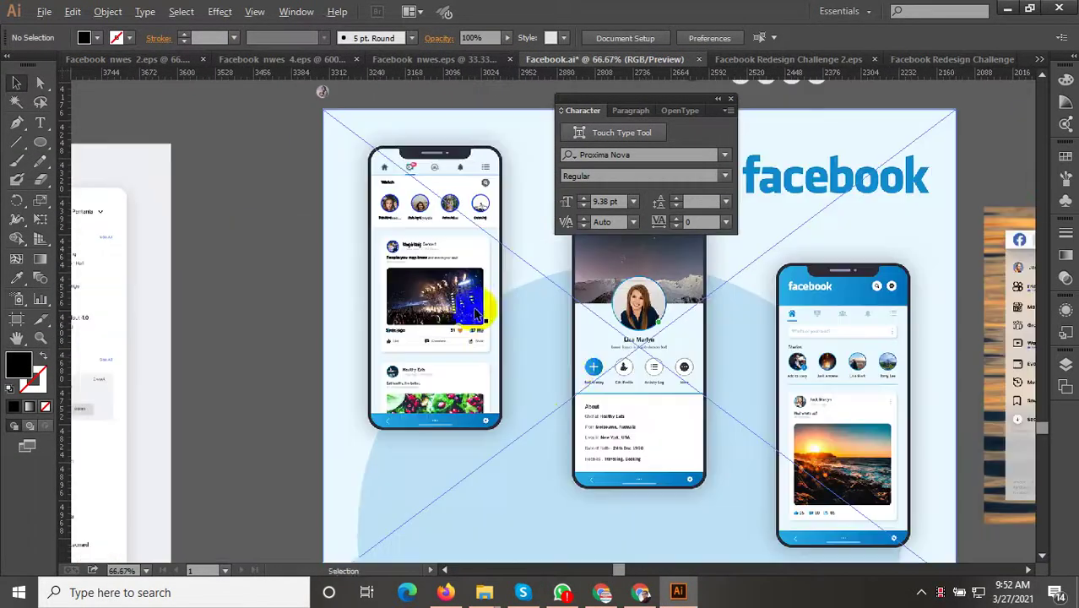
pyautogui.hotkey('ctrl', 'v')
pyautogui.scroll(3, 559, 356)
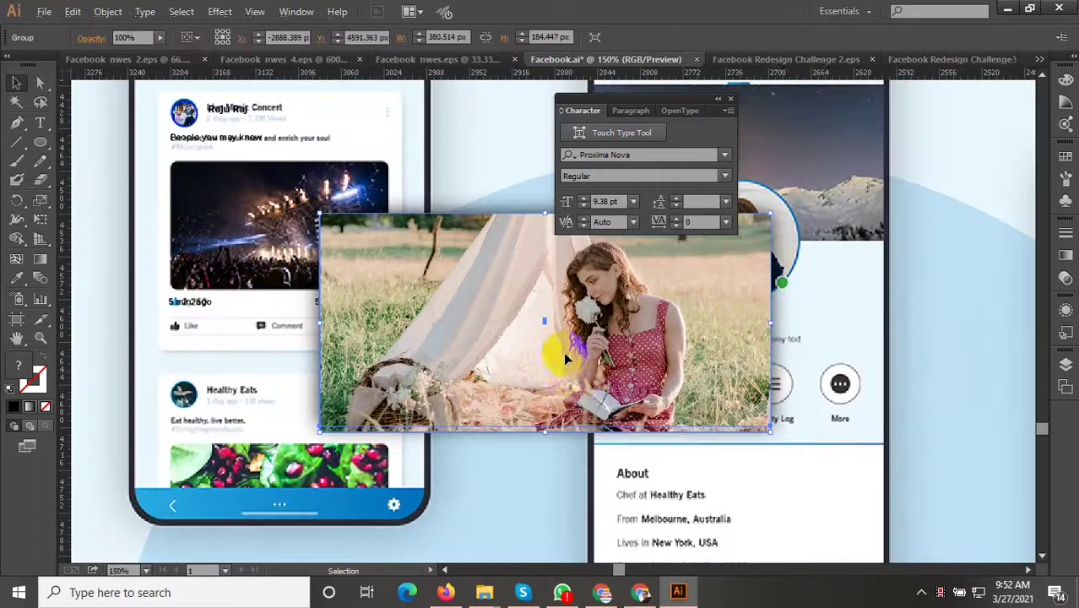
pyautogui.scroll(-4, 559, 357)
pyautogui.moveTo(581, 369)
pyautogui.mouseDown()
pyautogui.moveTo(321, 298)
pyautogui.moveTo(345, 278)
pyautogui.mouseUp()
pyautogui.scroll(2, 181, 108)
# Step: Free the teepee photo from its old clipping mask and delete the leftover dark frame
pyautogui.doubleClick(347, 285)
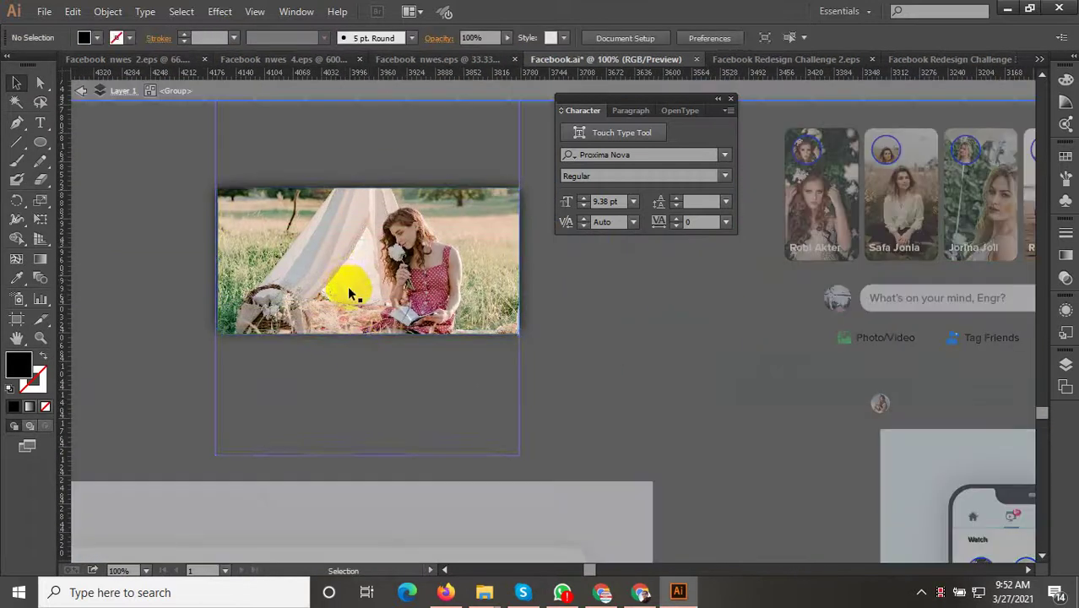
pyautogui.click(369, 270)
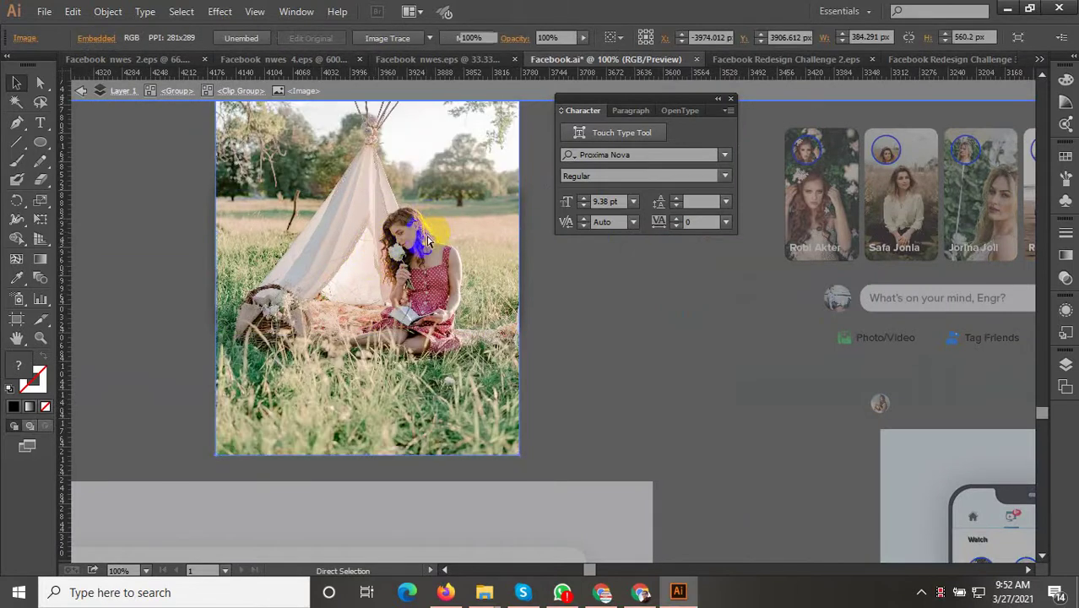
pyautogui.press('Delete')
pyautogui.doubleClick(597, 284)
pyautogui.click(397, 261)
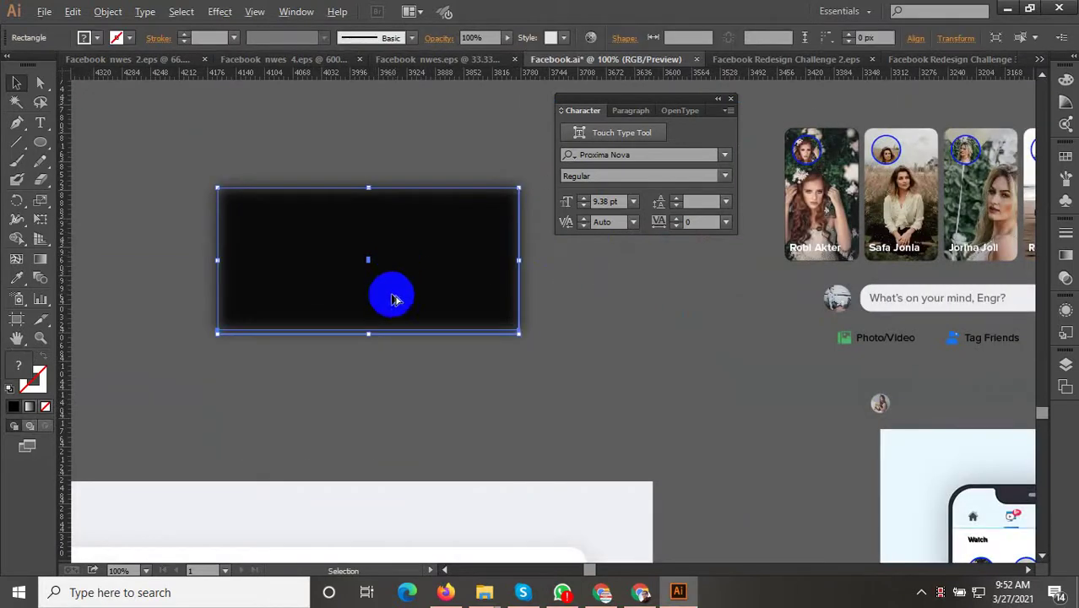
pyautogui.hotkey('ctrl', '-')
pyautogui.press('Delete')
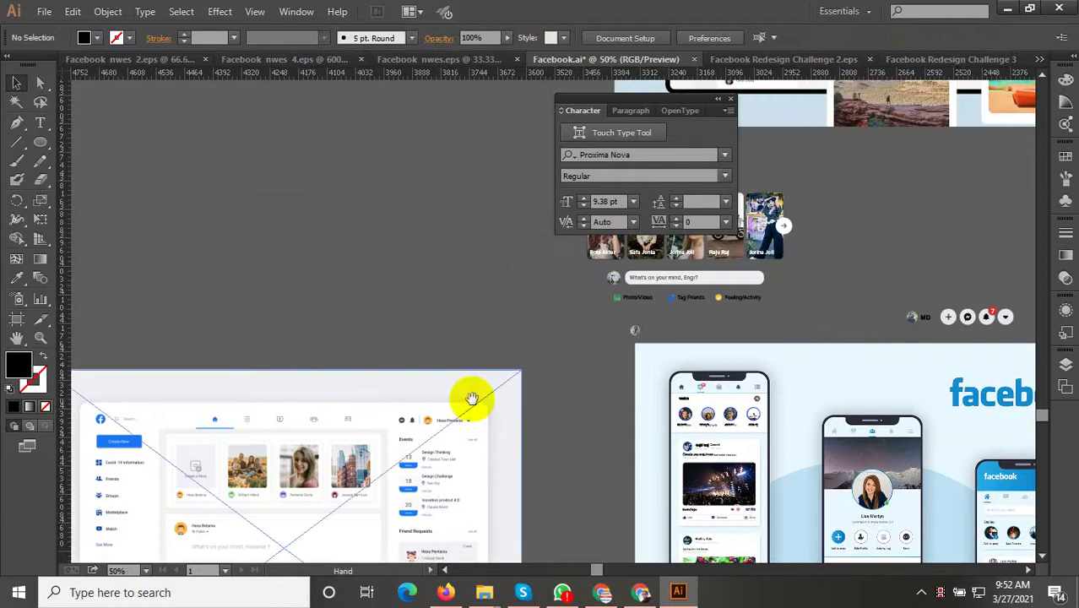
pyautogui.moveTo(472, 398)
pyautogui.mouseDown()
pyautogui.moveTo(494, 319)
pyautogui.moveTo(301, 82)
pyautogui.mouseUp()
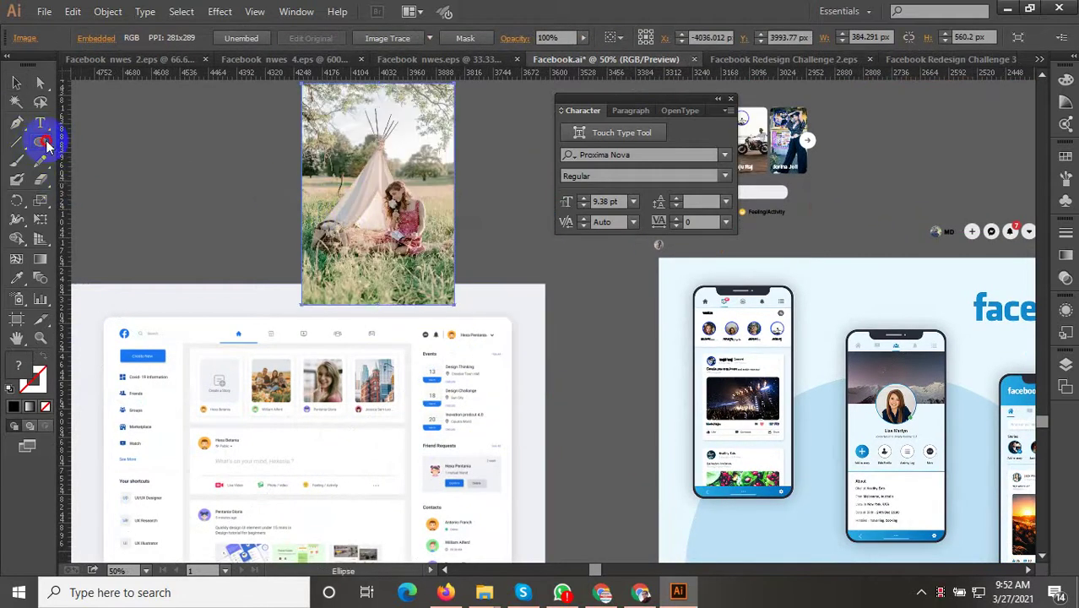
# Step: Draw a 320 × 180 px cropping rectangle over the photo and select both
pyautogui.moveTo(46, 146); pyautogui.dragTo(93, 141)
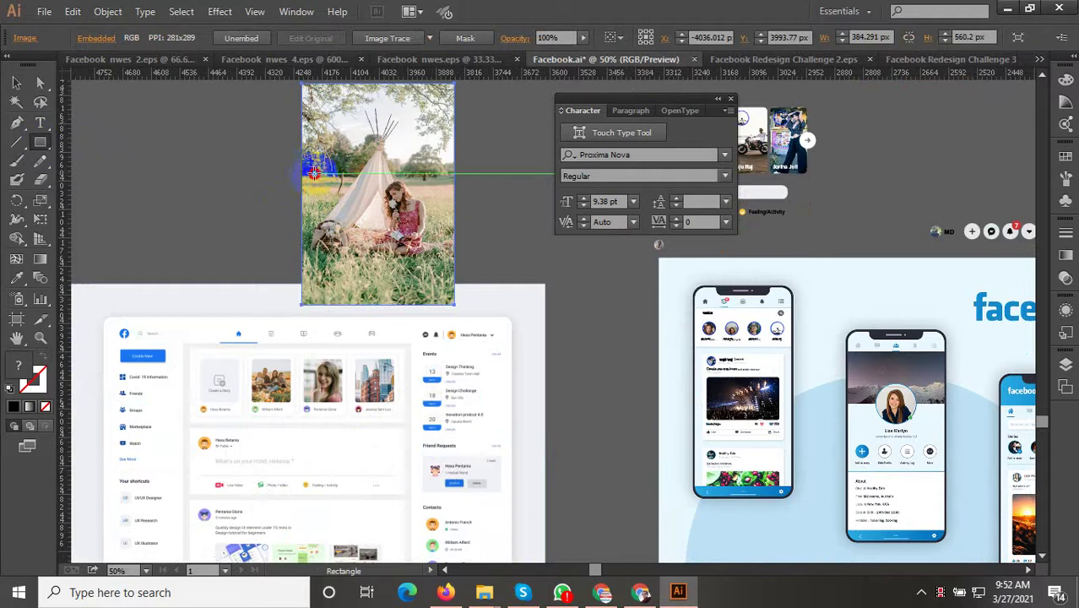
pyautogui.moveTo(313, 172)
pyautogui.mouseDown()
pyautogui.moveTo(440, 245)
pyautogui.moveTo(364, 182)
pyautogui.mouseUp()
pyautogui.click(17, 82)
pyautogui.rightClick(364, 182)
# Step: Crop the photo with a clipping mask and shrink it onto the left phone's post card
pyautogui.click(404, 270)
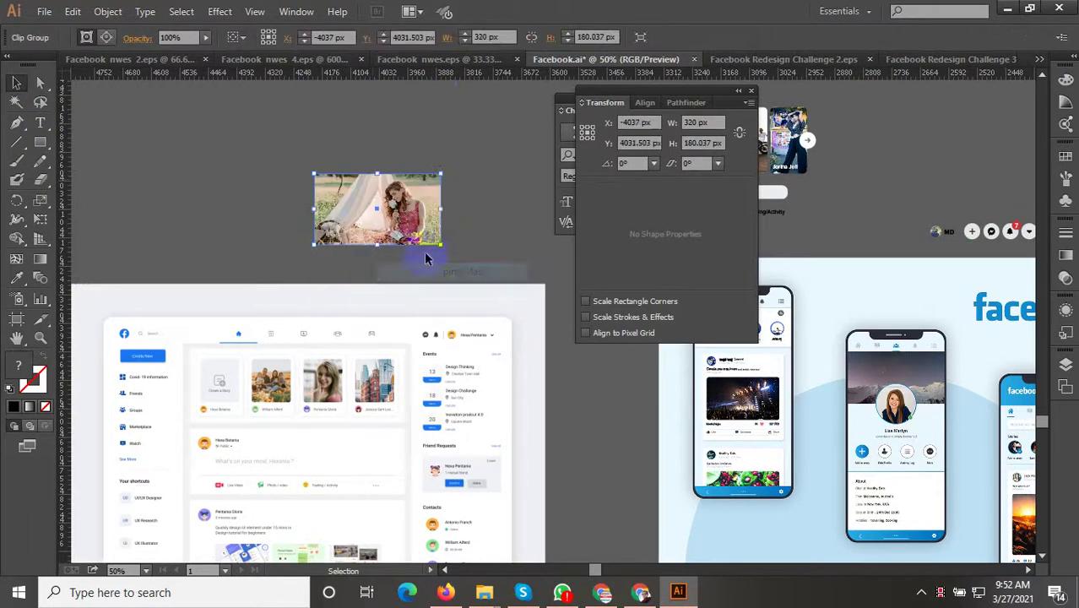
pyautogui.moveTo(476, 232)
pyautogui.mouseDown()
pyautogui.moveTo(330, 201)
pyautogui.moveTo(650, 414)
pyautogui.mouseUp()
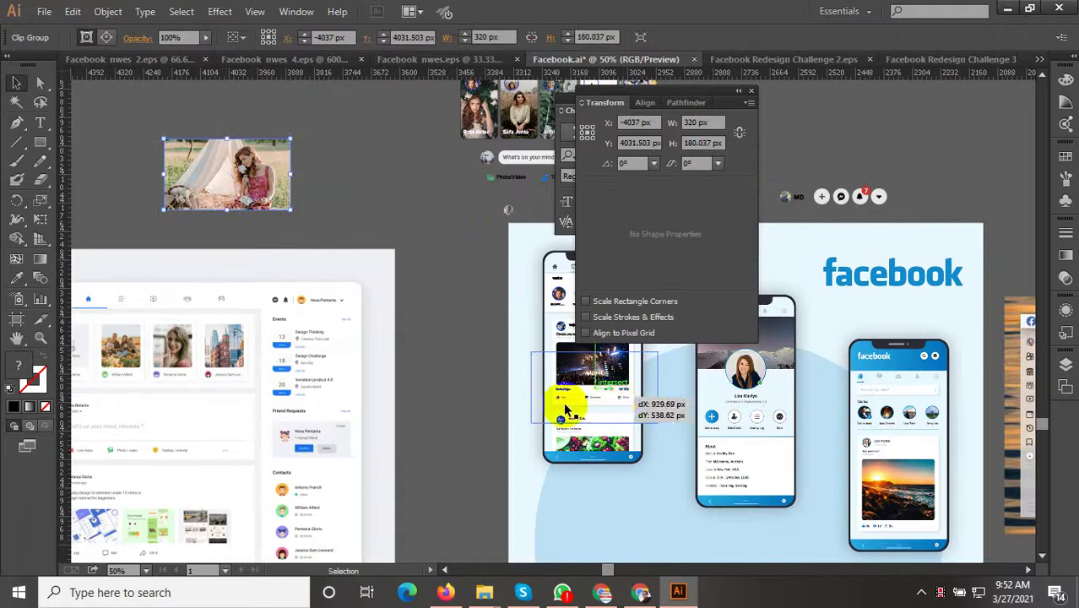
pyautogui.moveTo(503, 420); pyautogui.dragTo(408, 431)
pyautogui.hotkey('ctrl', '+')
pyautogui.hotkey('ctrl', '+')
pyautogui.hotkey('ctrl', '+')
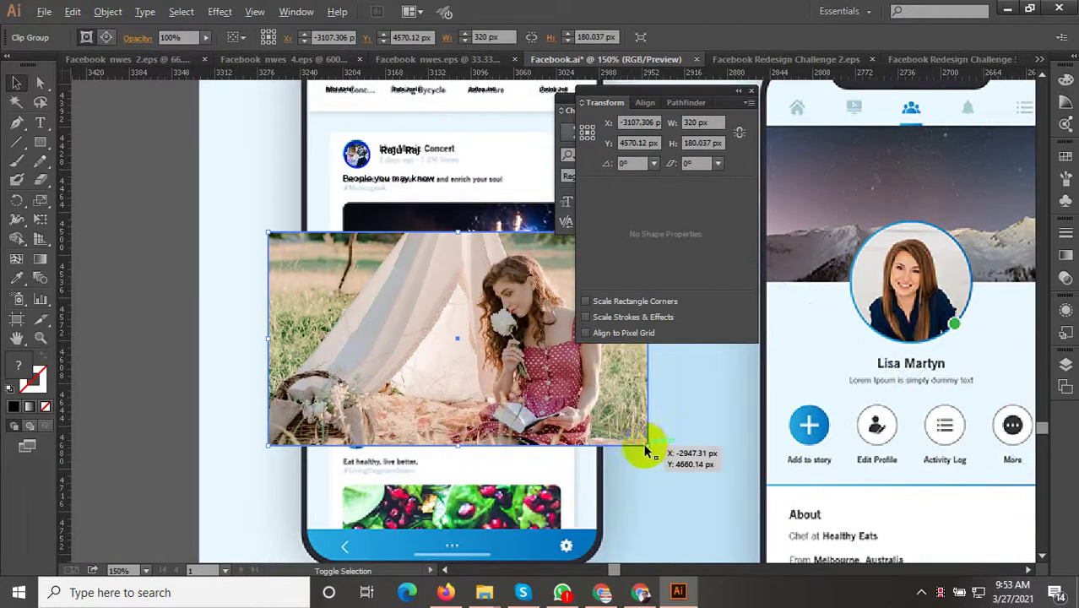
pyautogui.moveTo(646, 445); pyautogui.dragTo(571, 397)
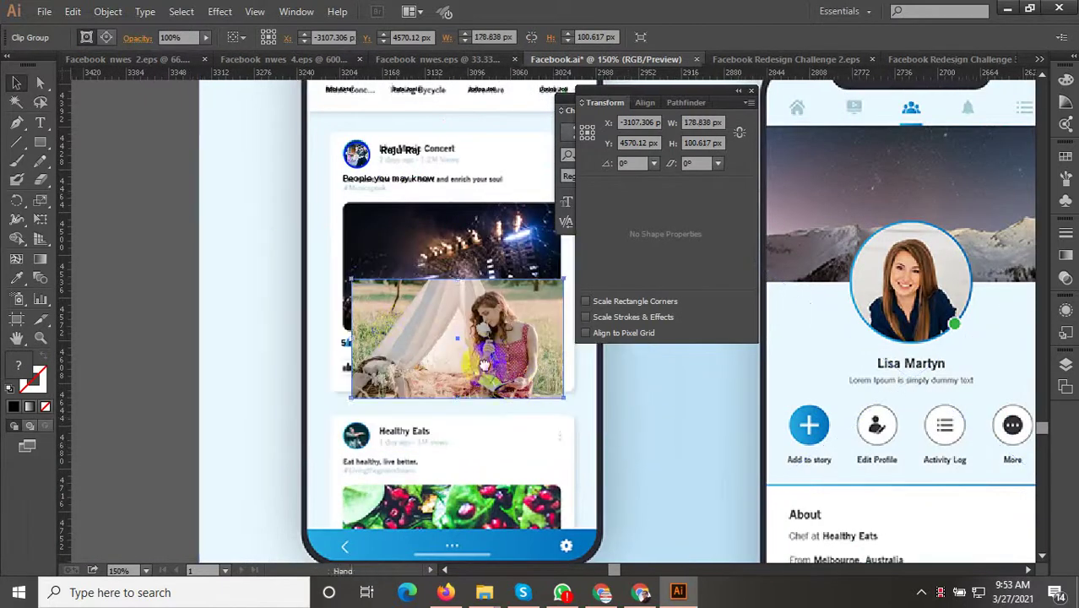
pyautogui.moveTo(392, 327)
pyautogui.mouseDown()
pyautogui.moveTo(347, 405)
pyautogui.moveTo(317, 245)
pyautogui.mouseUp()
# Step: Enlarge the tent photo to about 183 × 107.6 px so it spans the card width
pyautogui.hotkey('ctrl', '+')
pyautogui.hotkey('ctrl', '+')
pyautogui.hotkey('ctrl', '-')
pyautogui.hotkey('ctrl', '-')
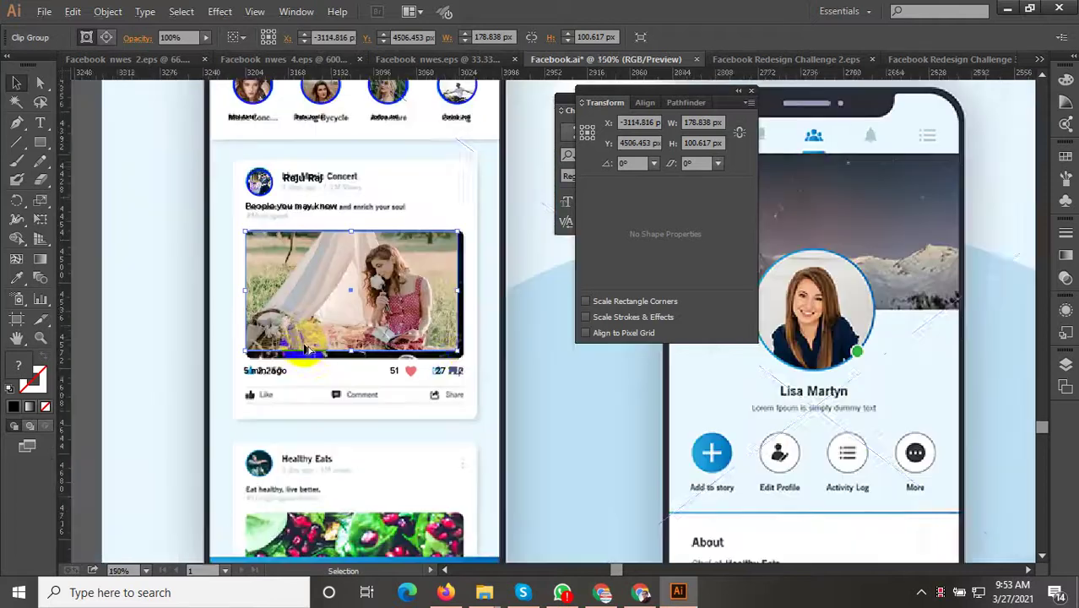
pyautogui.hotkey('ctrl', '+')
pyautogui.scroll(2, 471, 355)
pyautogui.moveTo(438, 349); pyautogui.dragTo(457, 366)
pyautogui.hotkey('ctrl', '-')
pyautogui.hotkey('ctrl', '-')
pyautogui.hotkey('ctrl', '-')
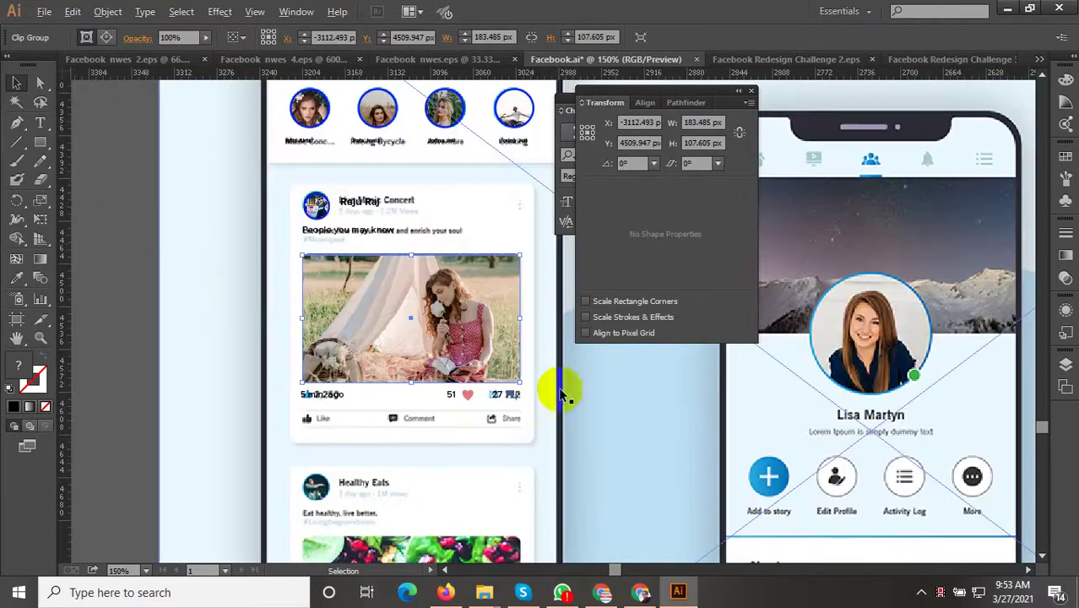
pyautogui.click(115, 205)
# Step: Zoom out and pan to bring the first post card back into view
pyautogui.hotkey('ctrl', '-')
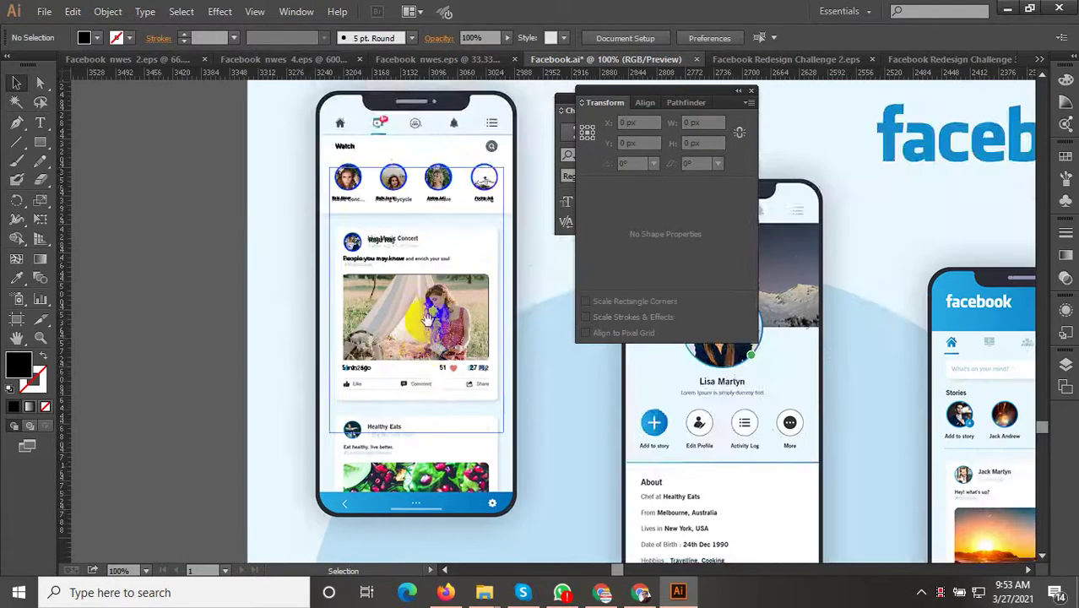
pyautogui.moveTo(422, 345); pyautogui.dragTo(429, 218)
pyautogui.keyDown('alt'); pyautogui.scroll(1, 410, 301); pyautogui.keyUp('alt')
pyautogui.moveTo(392, 296); pyautogui.dragTo(382, 412)
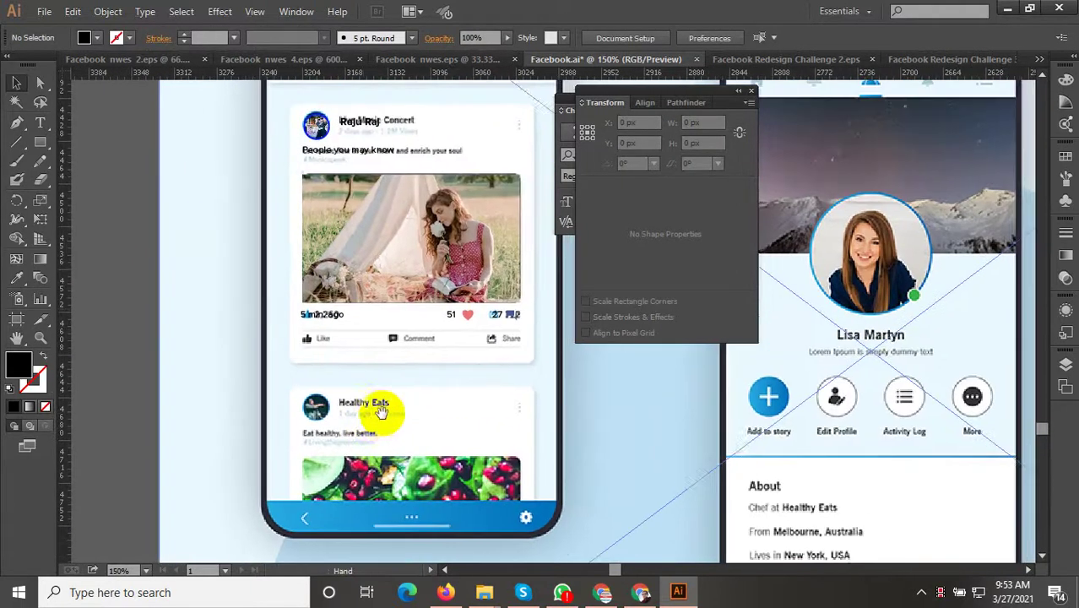
pyautogui.keyDown('alt'); pyautogui.scroll(2, 365, 314); pyautogui.keyUp('alt')
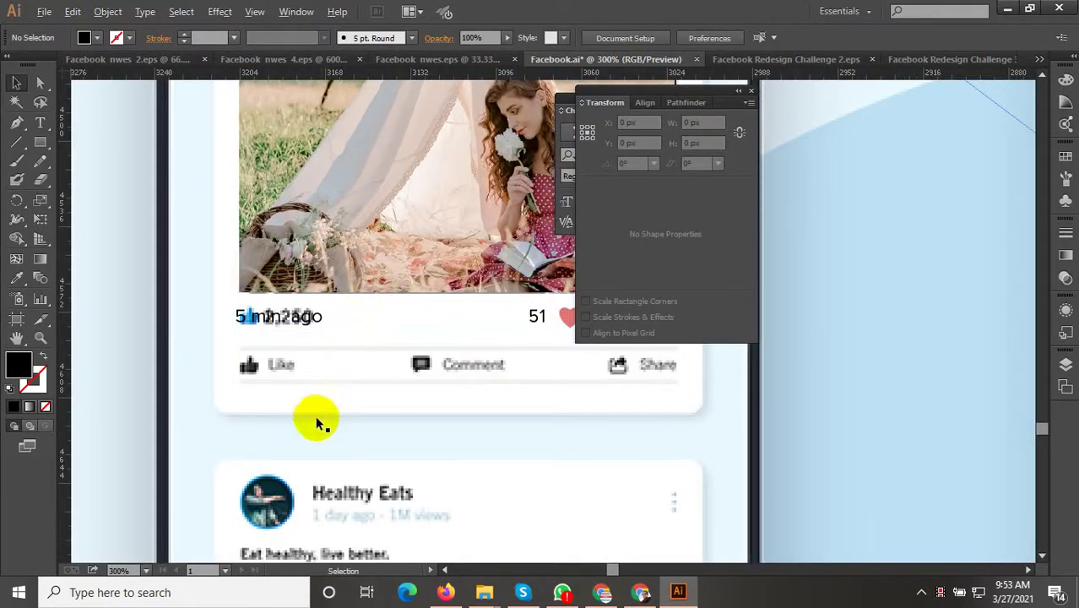
pyautogui.keyDown('alt'); pyautogui.scroll(-2, 305, 429); pyautogui.keyUp('alt')
# Step: Duplicate the first post's header, People you may know caption and photo onto the second post
pyautogui.click(342, 344)
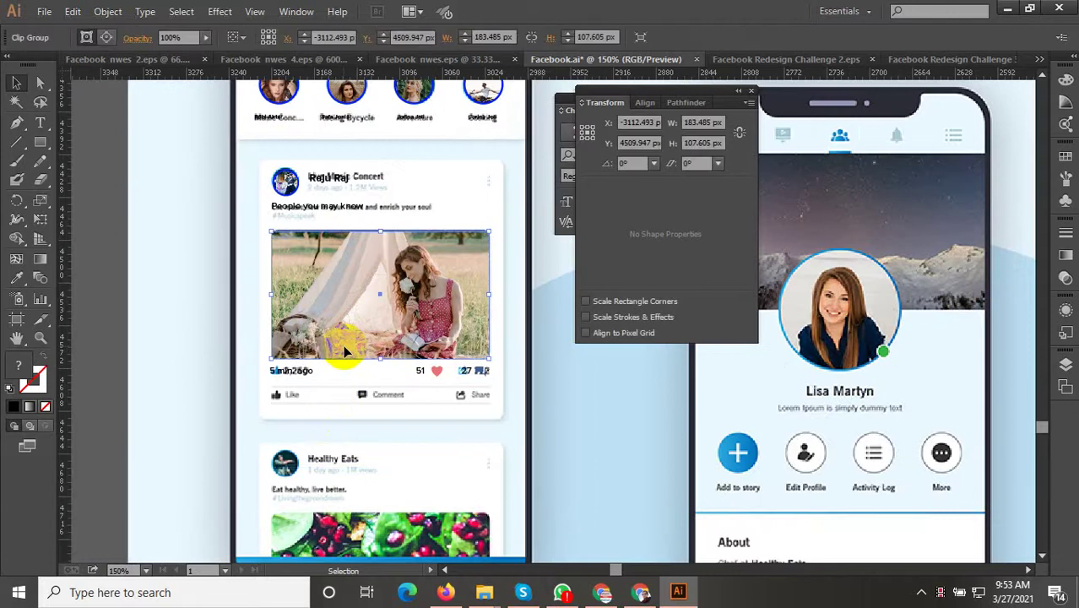
pyautogui.keyDown('shift'); pyautogui.click(314, 212); pyautogui.keyUp('shift')
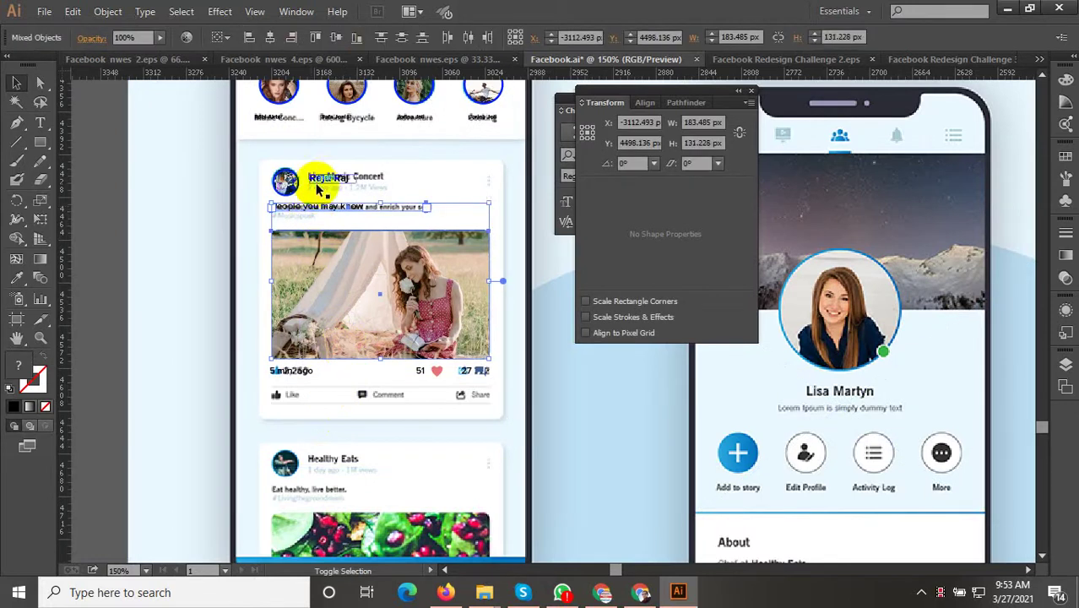
pyautogui.keyDown('shift'); pyautogui.click(287, 181); pyautogui.keyUp('shift')
pyautogui.keyDown('alt'); pyautogui.scroll(-1, 287, 180); pyautogui.keyUp('alt')
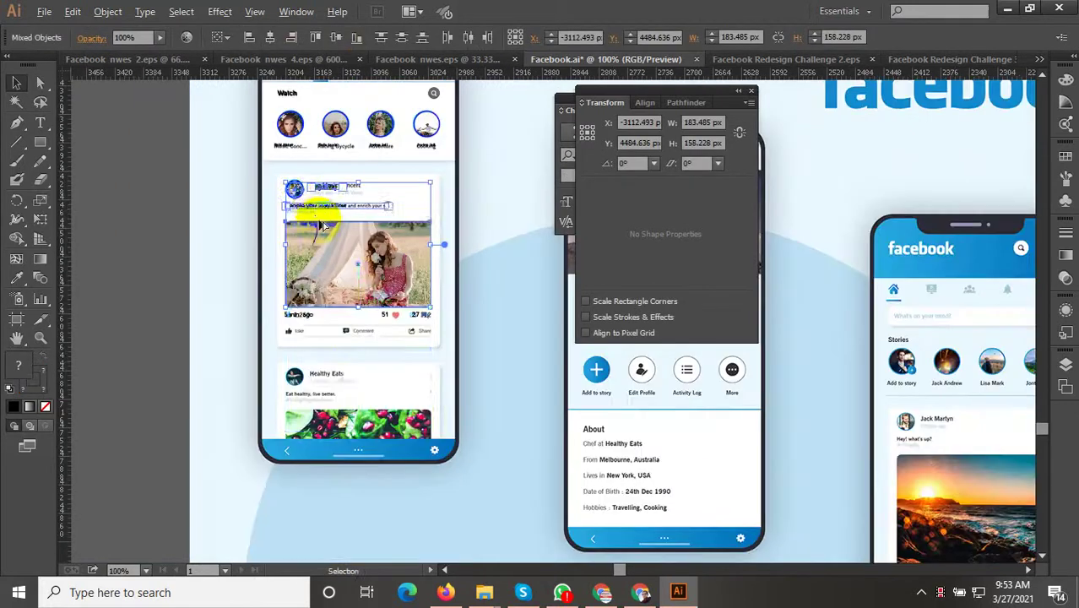
pyautogui.moveTo(328, 237); pyautogui.dragTo(327, 429)
# Step: Shorten the copied photo's clipping frame from the bottom and shift the photo up
pyautogui.click(155, 333)
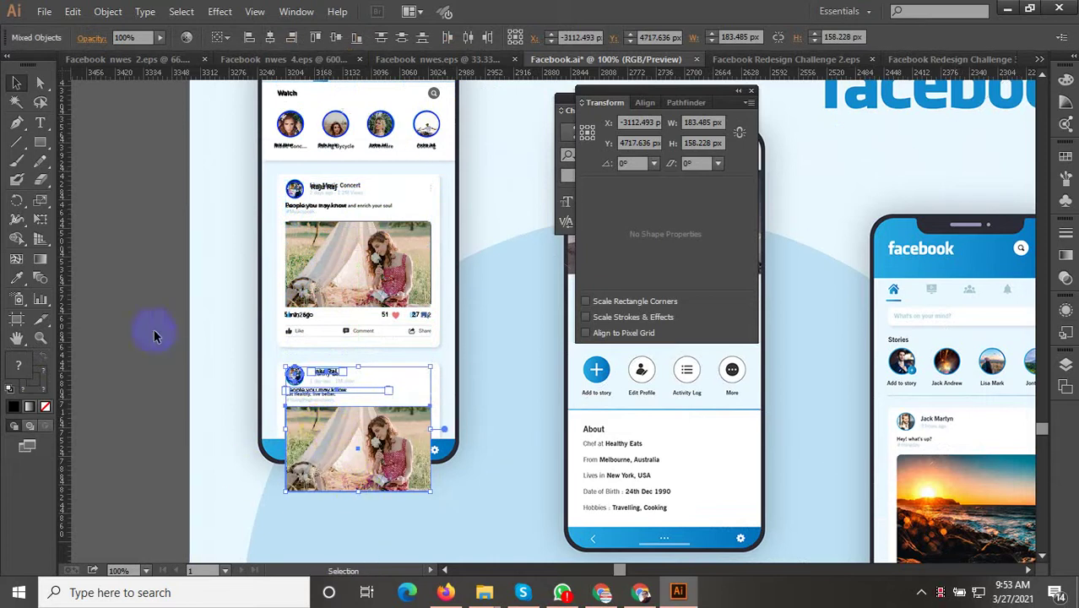
pyautogui.click(380, 467)
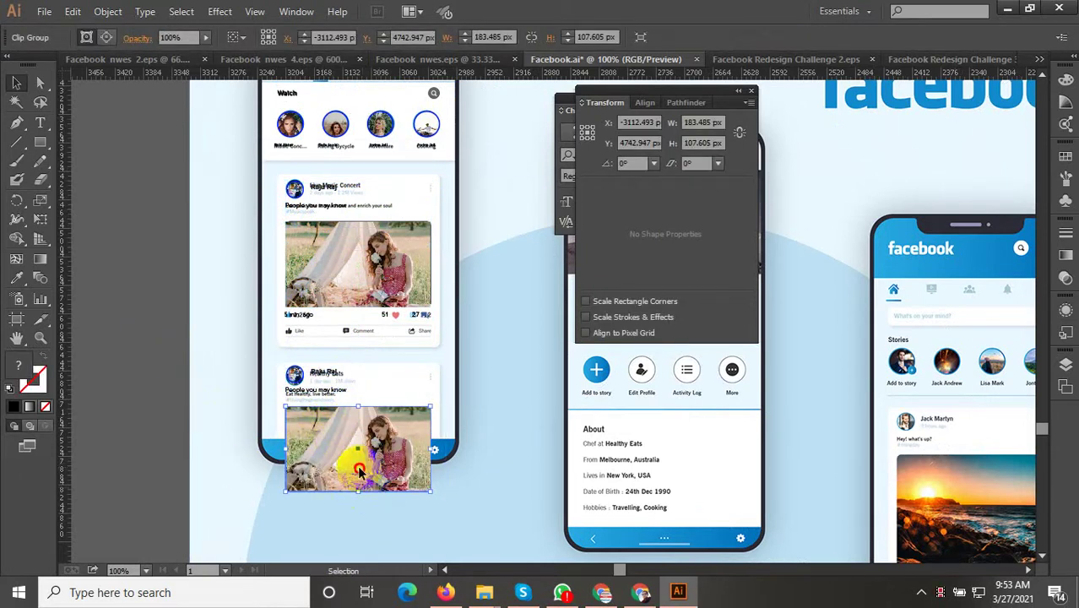
pyautogui.doubleClick(359, 472)
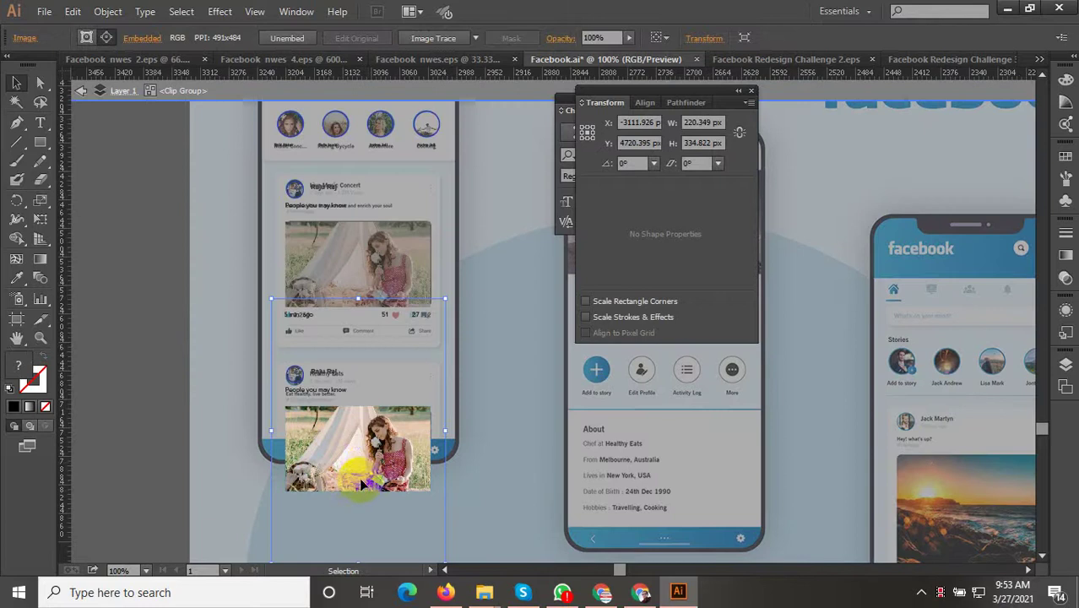
pyautogui.click(393, 406)
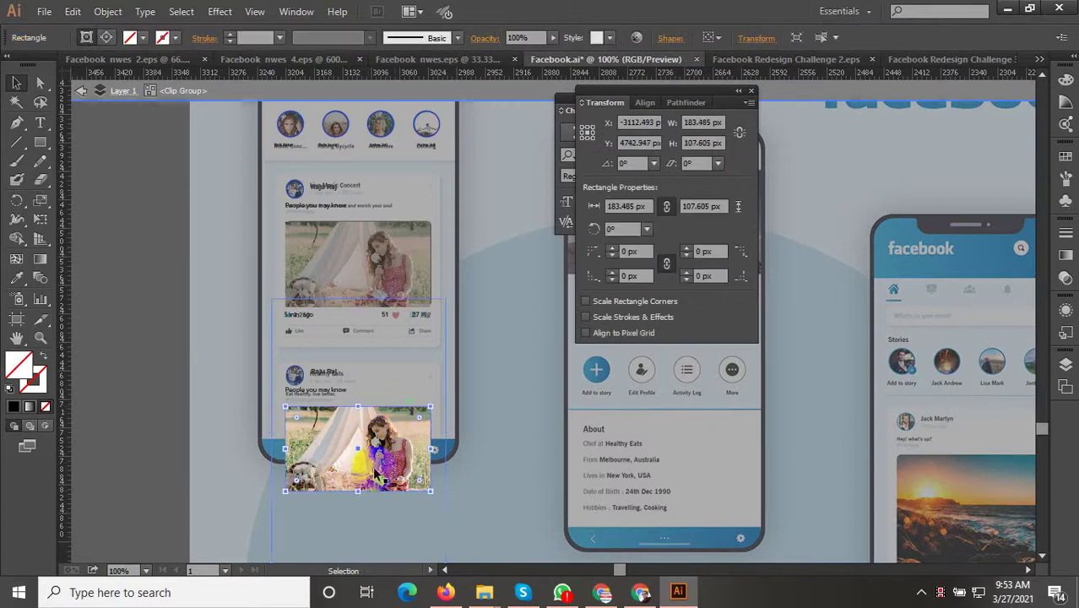
pyautogui.moveTo(361, 491); pyautogui.dragTo(361, 440)
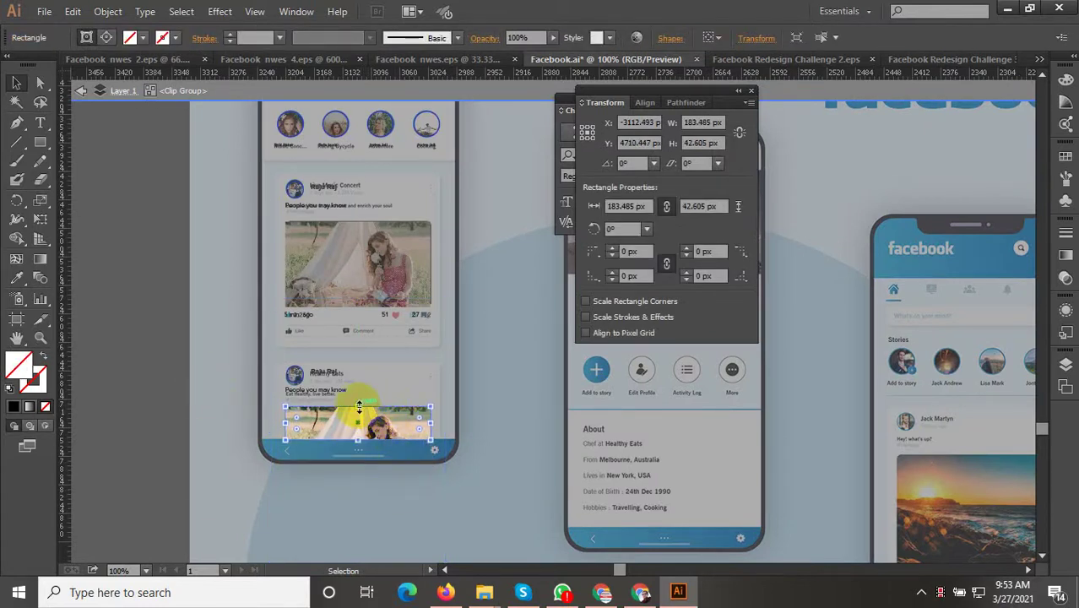
pyautogui.scroll(2, 372, 436)
pyautogui.moveTo(396, 429)
pyautogui.mouseDown()
pyautogui.moveTo(396, 403)
pyautogui.moveTo(396, 419)
pyautogui.mouseUp()
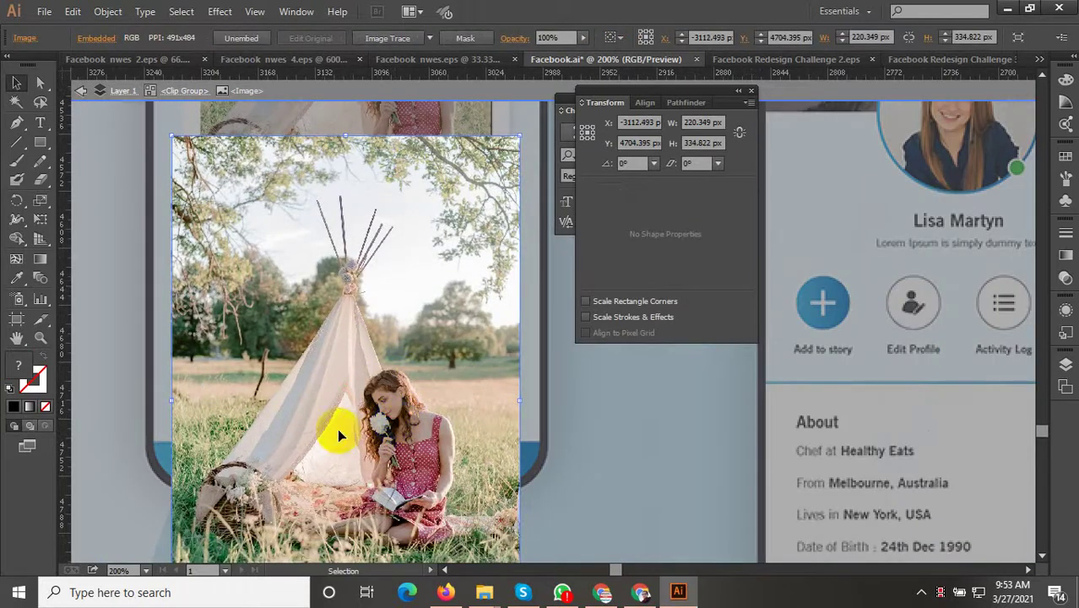
pyautogui.scroll(-2, 337, 428)
# Step: Delete the copied image from inside the second post's clip group
pyautogui.click(428, 385)
pyautogui.scroll(-2, 434, 414)
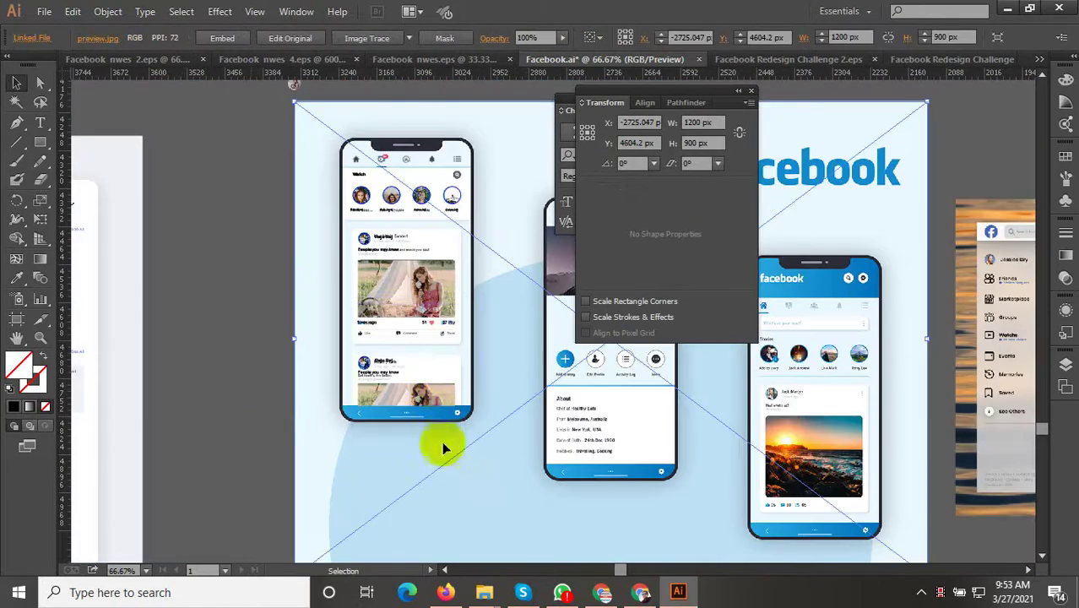
pyautogui.scroll(1, 405, 410)
pyautogui.scroll(1, 405, 410)
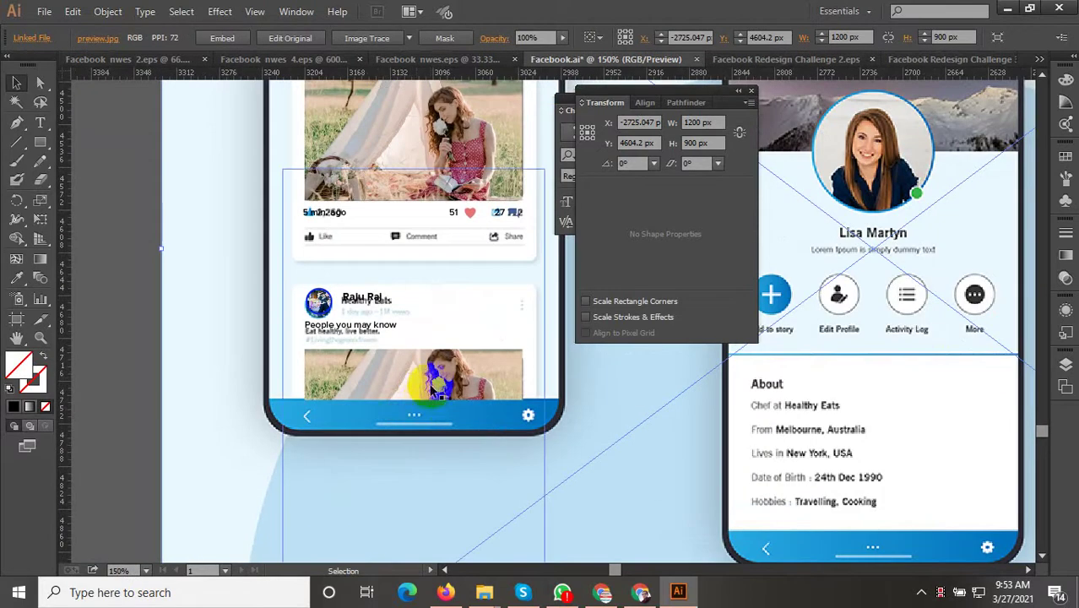
pyautogui.doubleClick(434, 384)
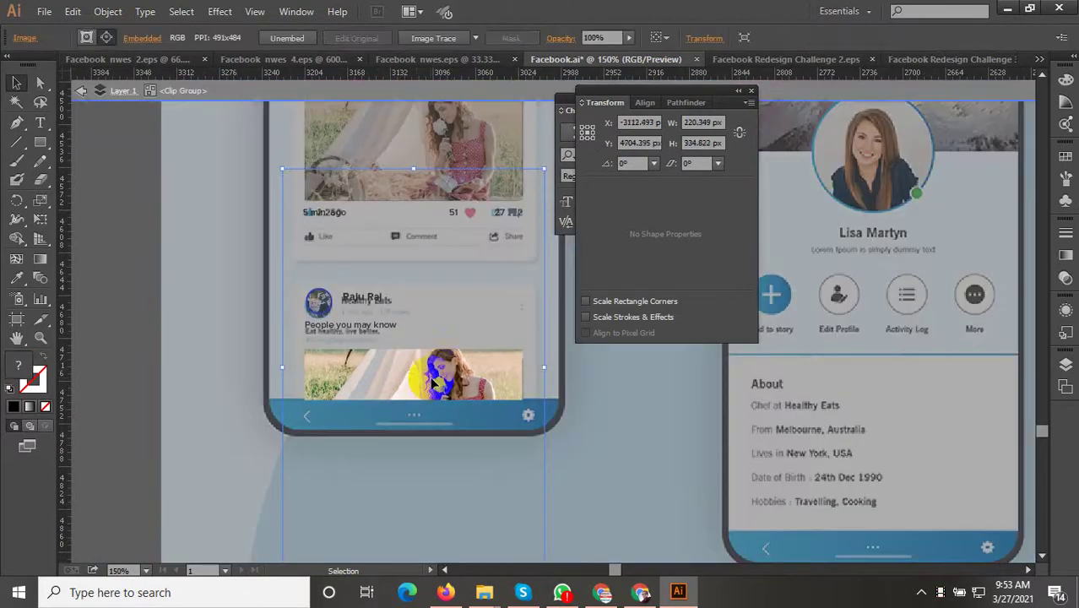
pyautogui.doubleClick(445, 376)
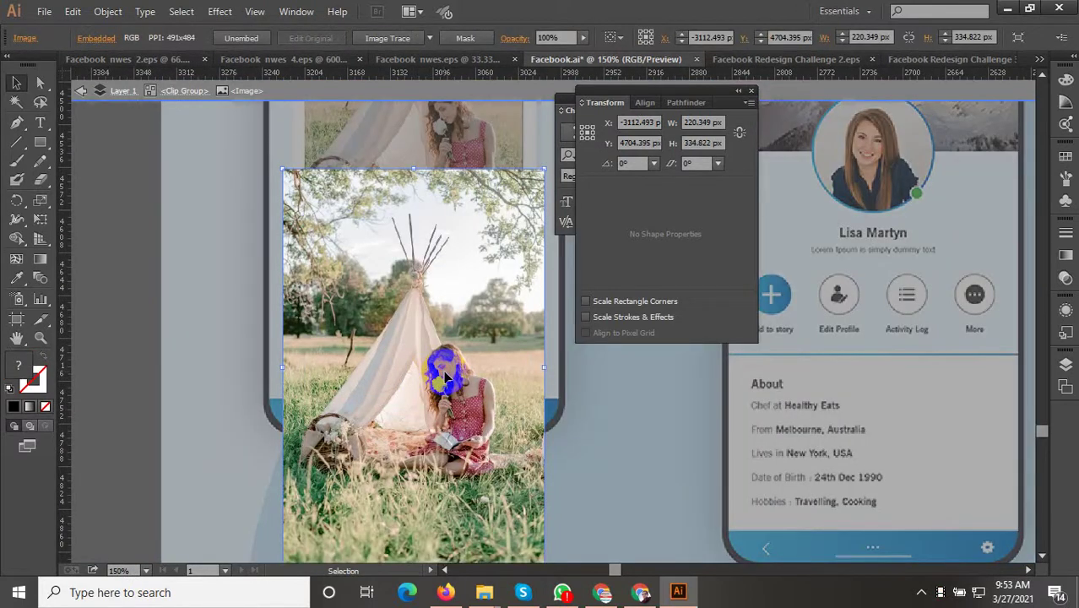
pyautogui.press('Delete')
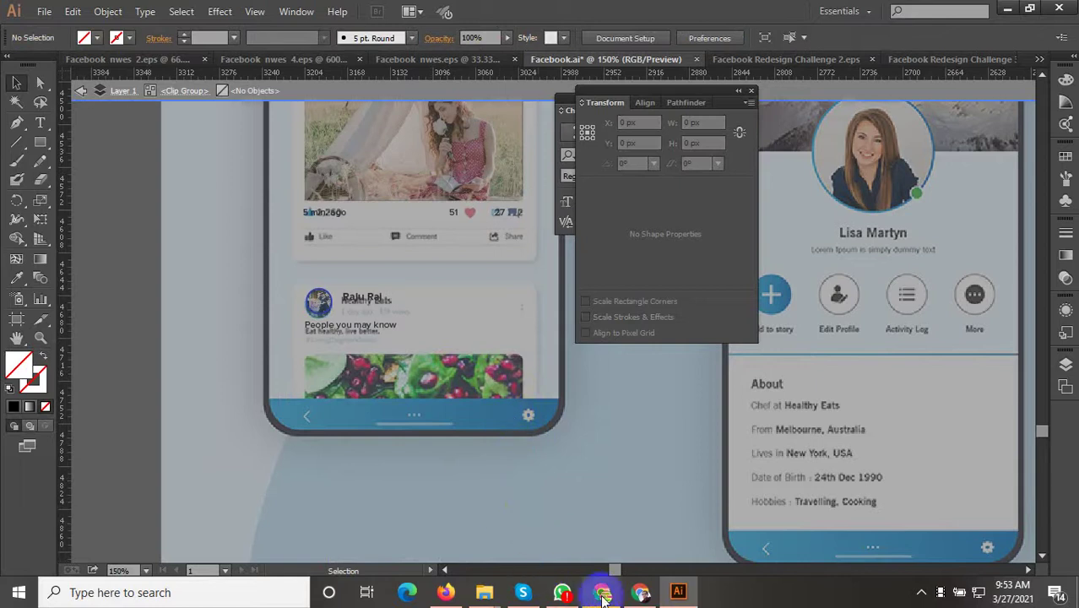
# Step: Search Google for 'picture' in a new Chrome tab and show the Images results
pyautogui.click(602, 594)
pyautogui.click(414, 12)
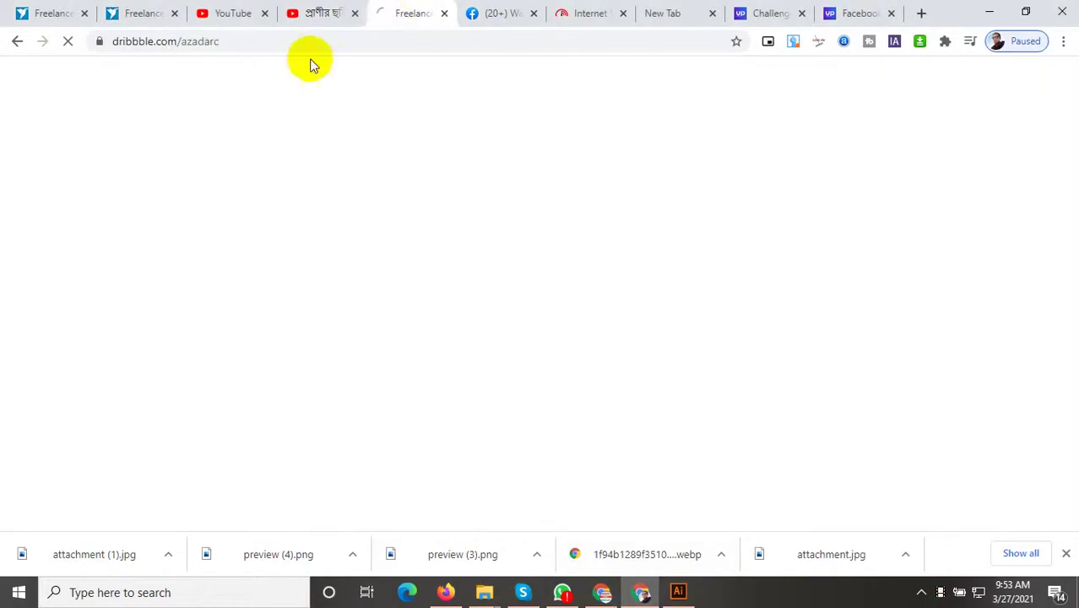
pyautogui.click(668, 12)
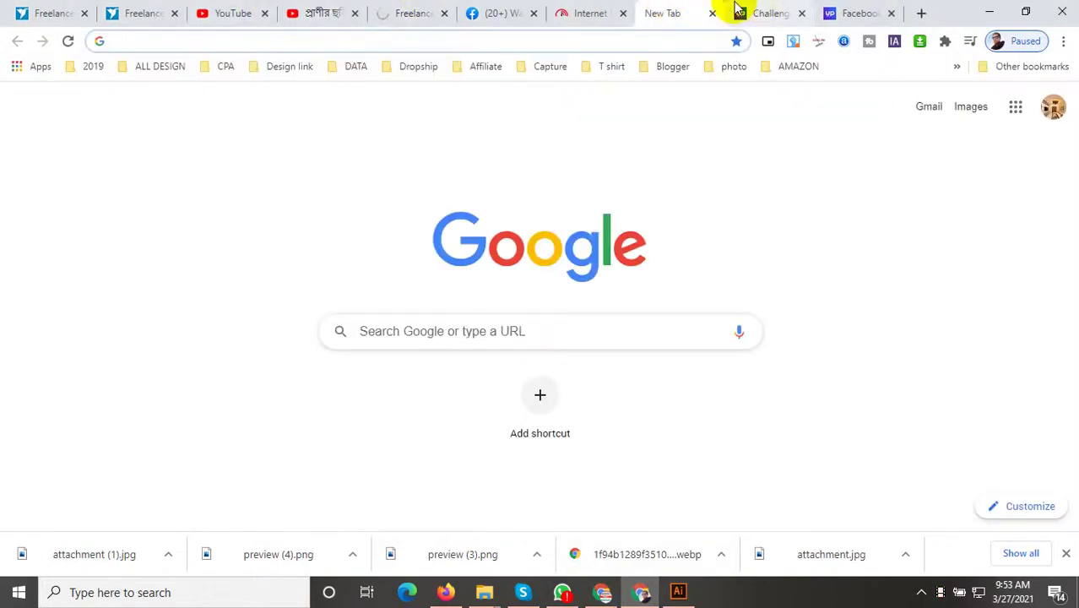
pyautogui.click(672, 35)
pyautogui.write('pi')
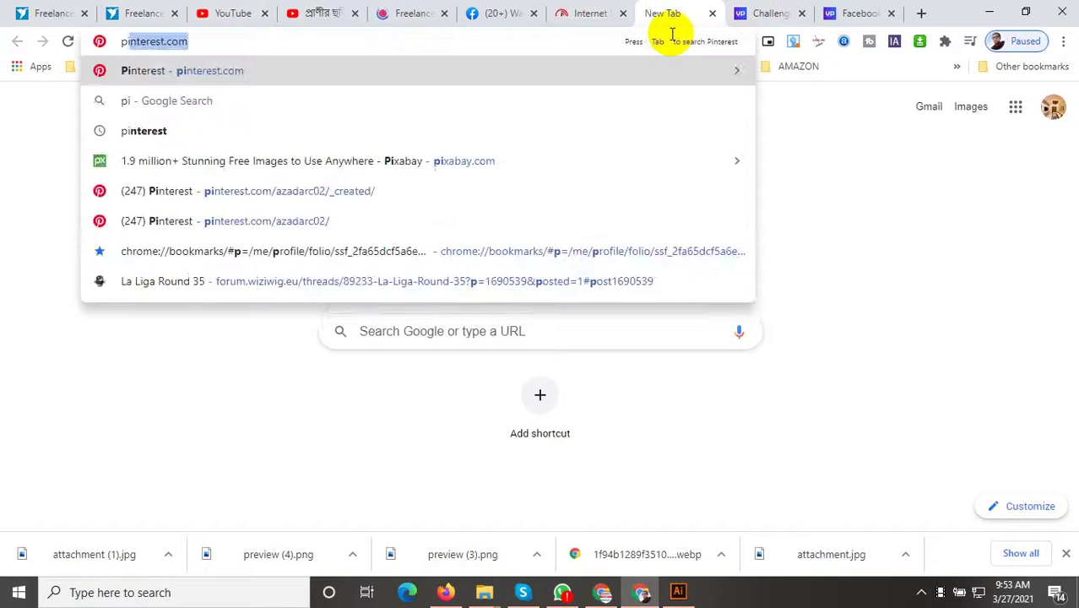
pyautogui.write('cture')
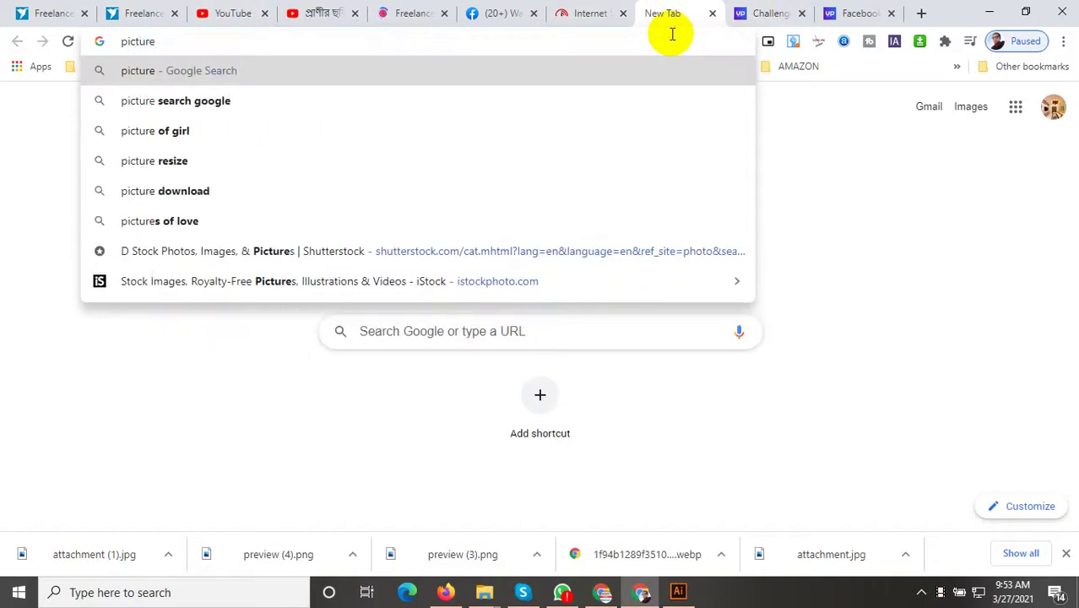
pyautogui.press('Return')
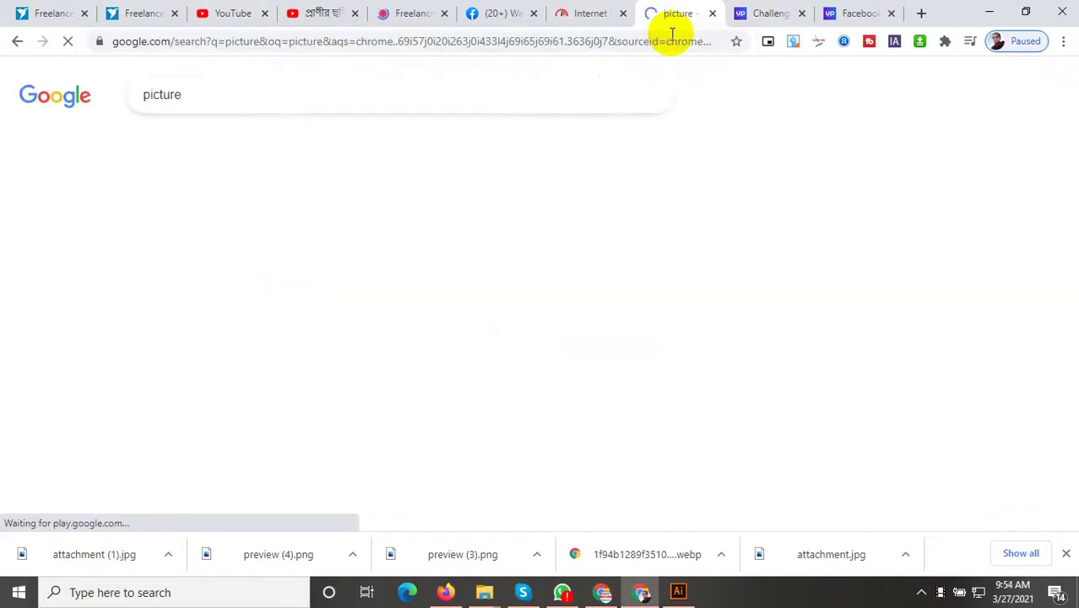
pyautogui.click(239, 149)
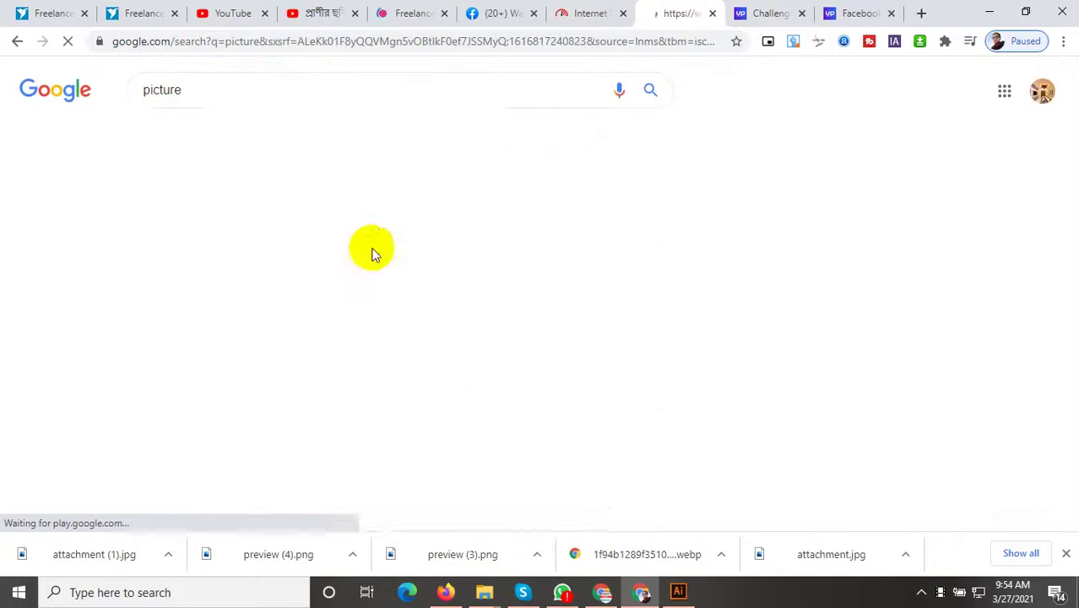
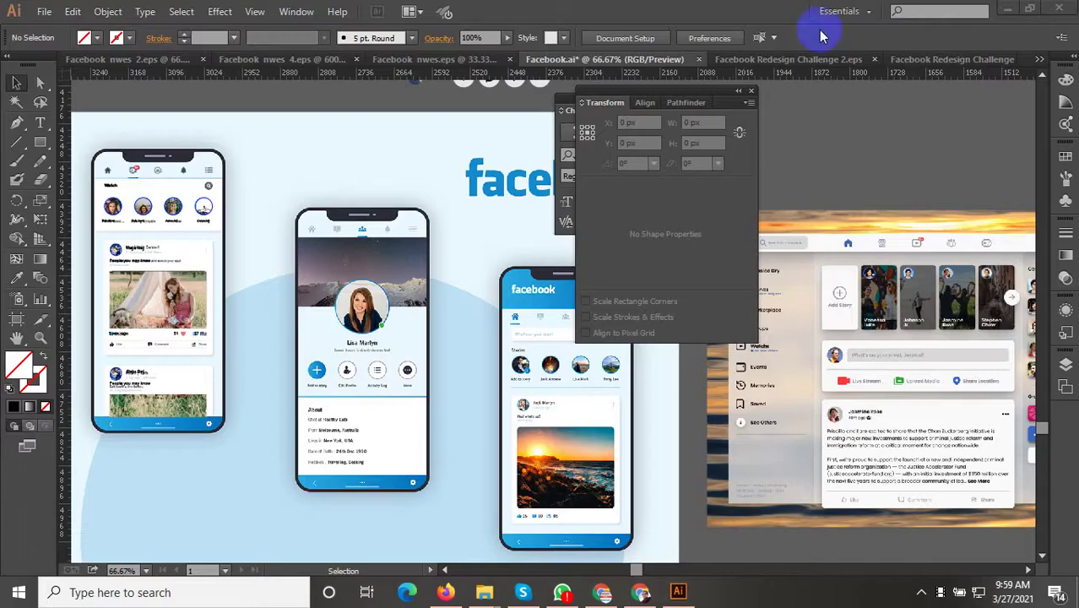
# Step: Reset the workspace to the Essentials defaults, closing the floating panels
pyautogui.click(836, 11)
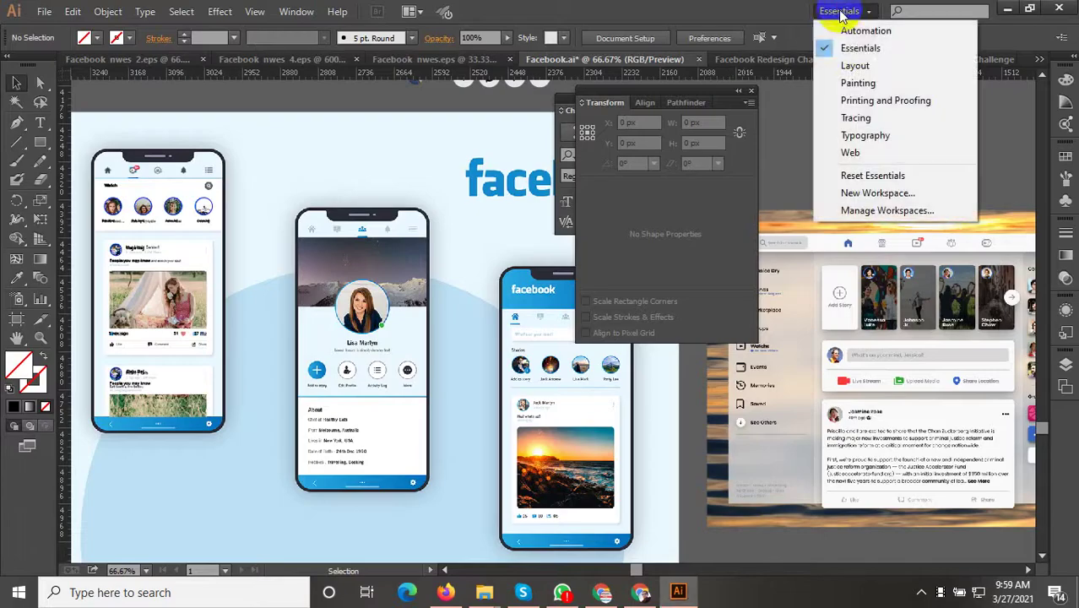
pyautogui.click(872, 175)
pyautogui.scroll(3, 314, 370)
pyautogui.scroll(-2, 436, 221)
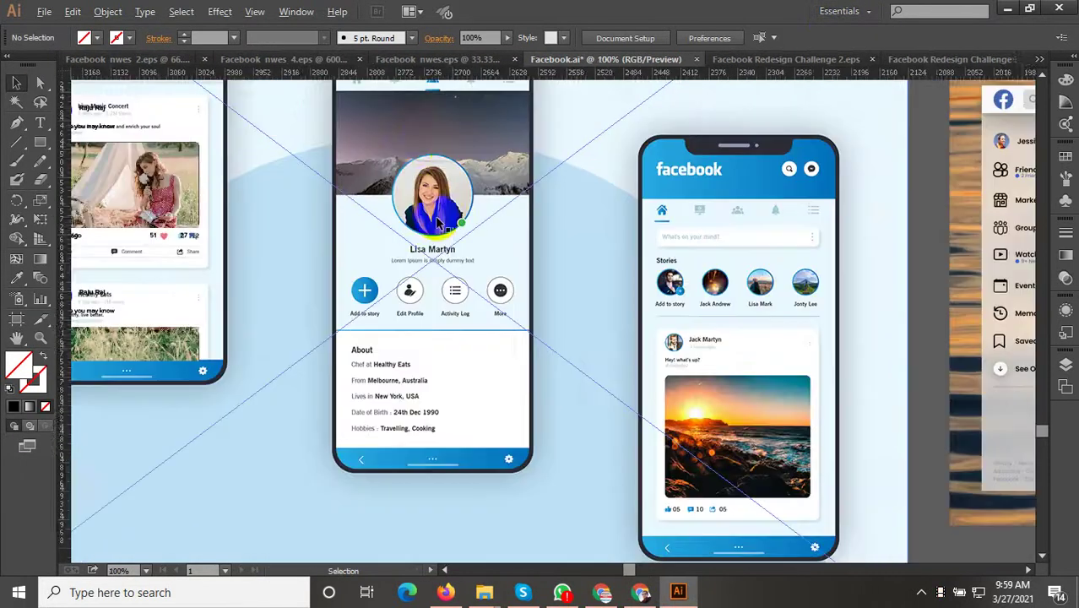
pyautogui.scroll(-2, 412, 140)
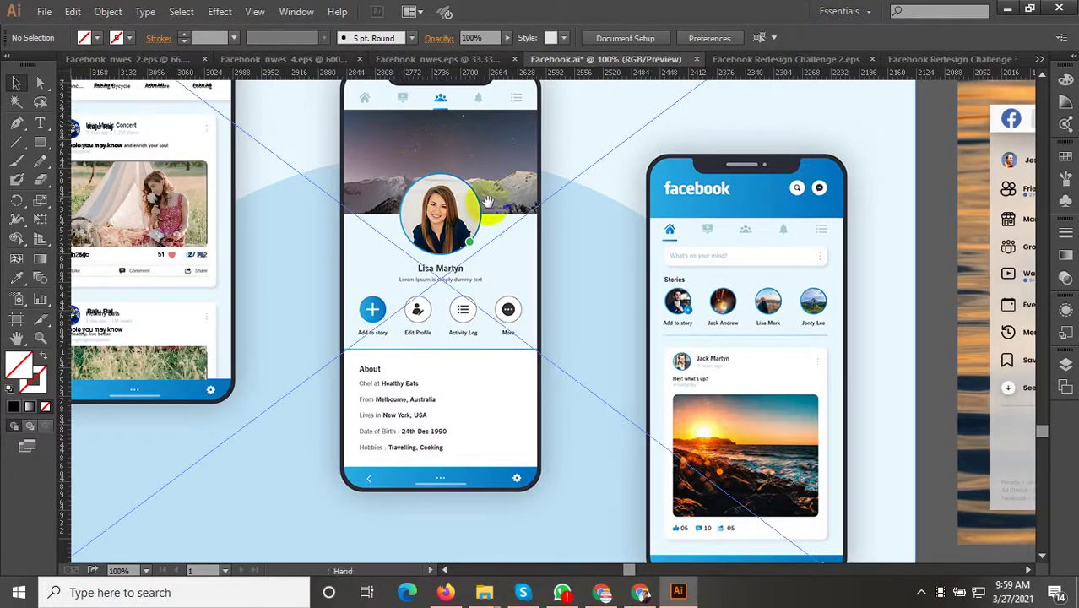
pyautogui.moveTo(488, 201); pyautogui.dragTo(524, 258)
# Step: Pan across the Facebook artboards to the desktop feed's profile area, deselecting everything
pyautogui.click(108, 193)
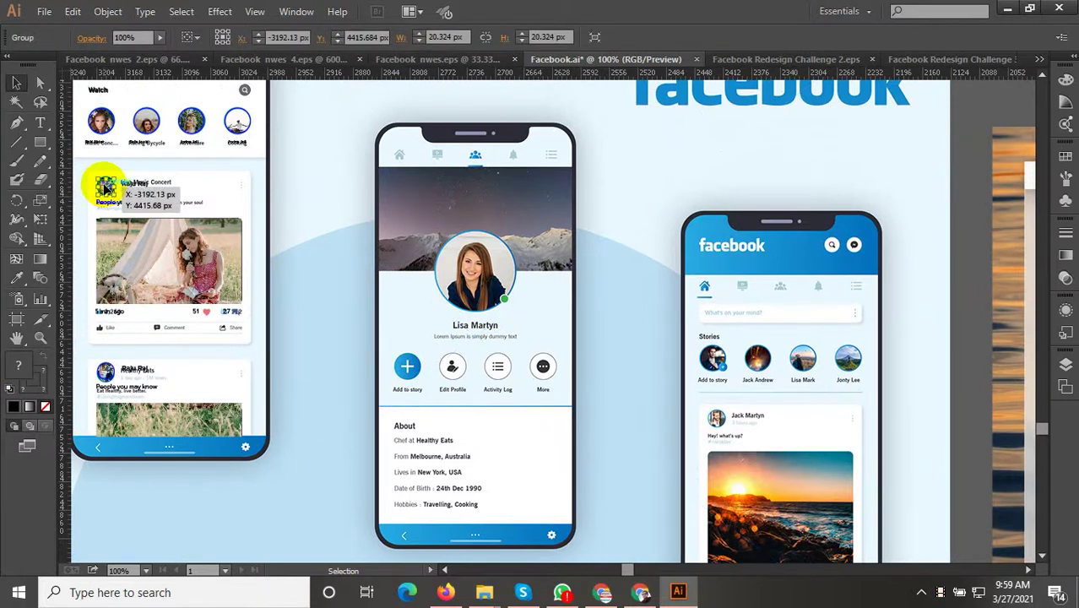
pyautogui.scroll(-4, 501, 362)
pyautogui.moveTo(501, 361); pyautogui.dragTo(354, 484)
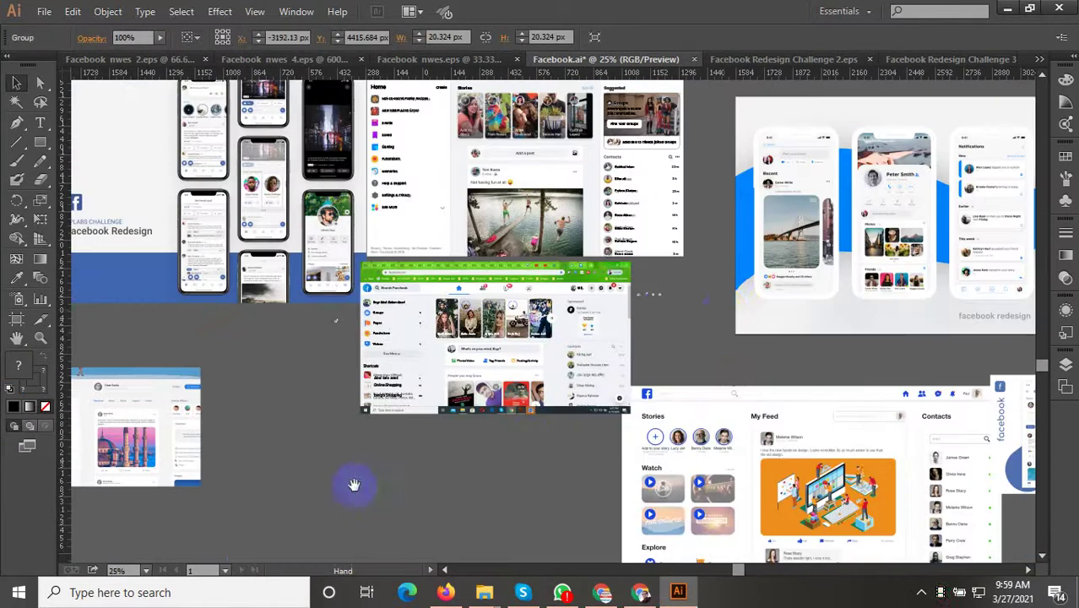
pyautogui.moveTo(723, 309); pyautogui.dragTo(650, 495)
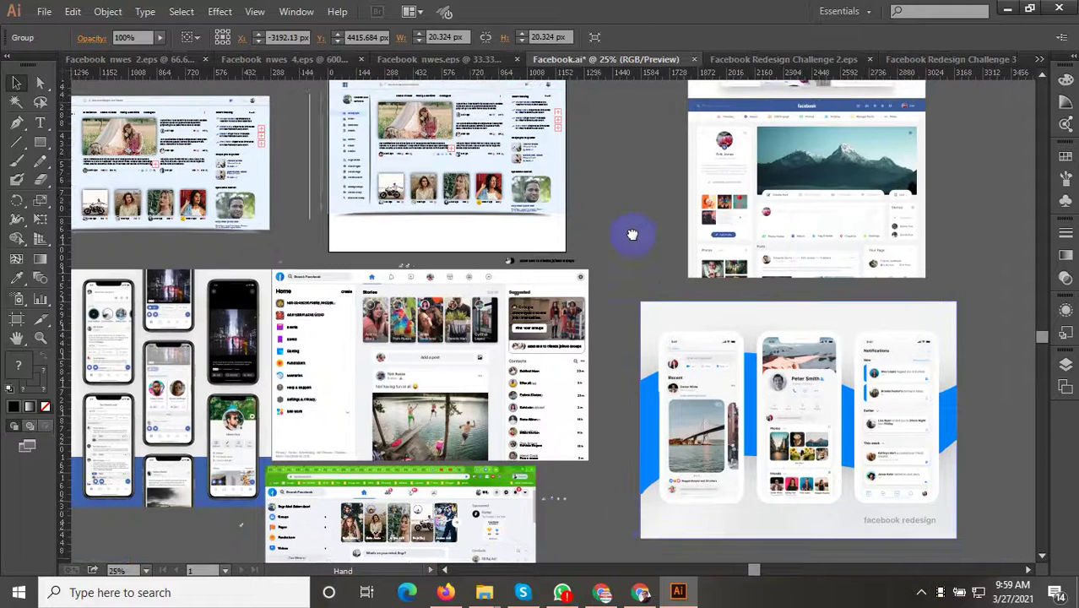
pyautogui.moveTo(631, 234); pyautogui.dragTo(713, 261)
pyautogui.scroll(3, 482, 242)
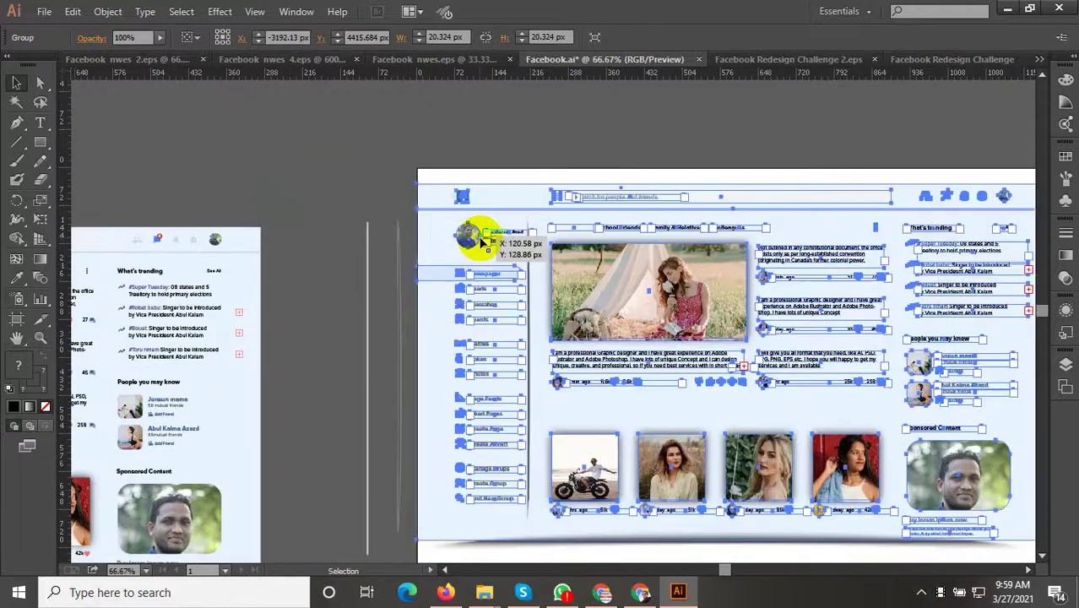
pyautogui.hotkey('ctrl', 'shift', 'a')
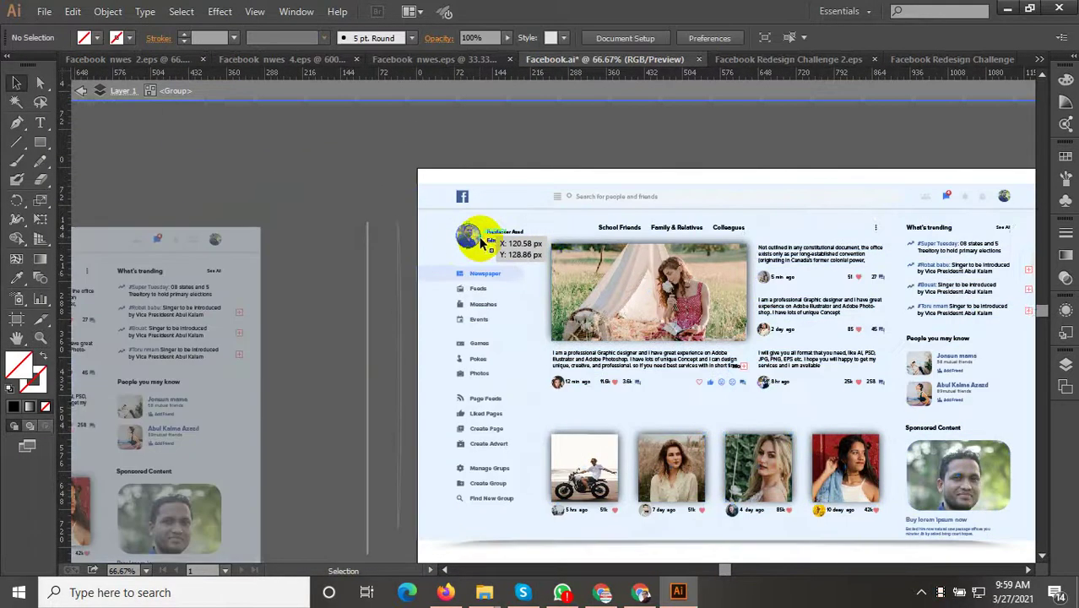
pyautogui.moveTo(450, 272)
pyautogui.mouseDown()
pyautogui.moveTo(789, 215)
pyautogui.moveTo(904, 221)
pyautogui.mouseUp()
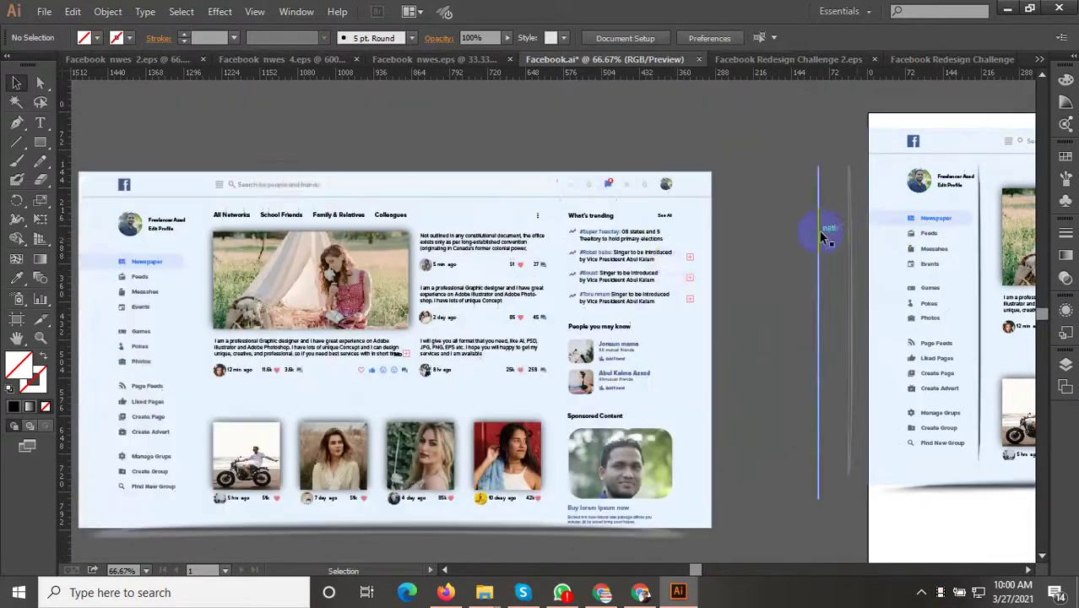
pyautogui.moveTo(821, 234); pyautogui.dragTo(458, 293)
# Step: Move the desktop feed's profile photo, name and Edit Profile text onto the profile phone
pyautogui.scroll(4, 560, 260)
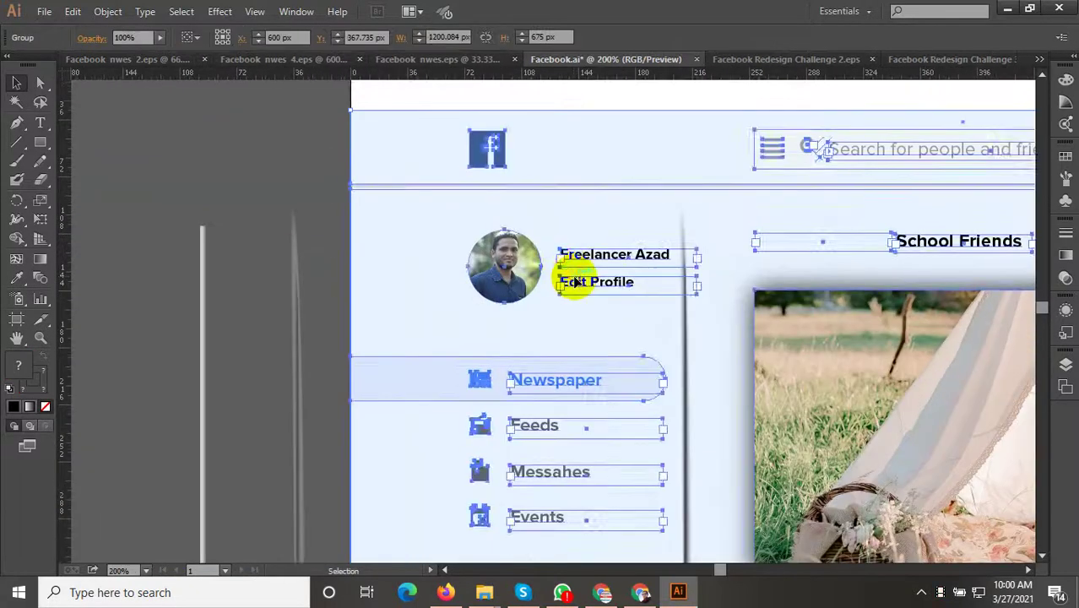
pyautogui.click(581, 282)
pyautogui.keyDown('shift'); pyautogui.click(541, 257); pyautogui.keyUp('shift')
pyautogui.keyDown('shift'); pyautogui.click(619, 262); pyautogui.keyUp('shift')
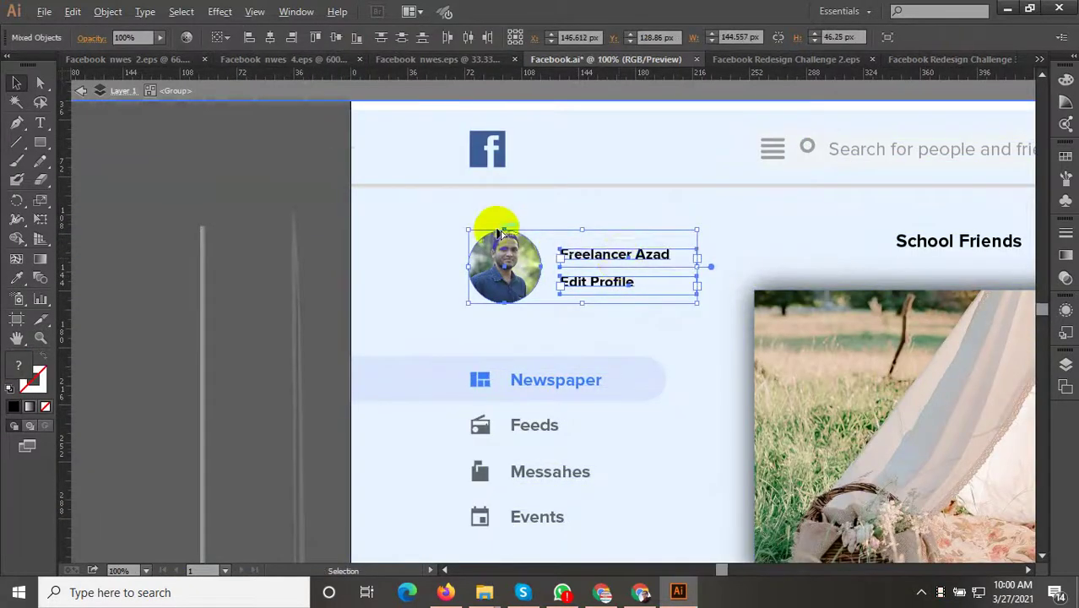
pyautogui.scroll(-2, 496, 230)
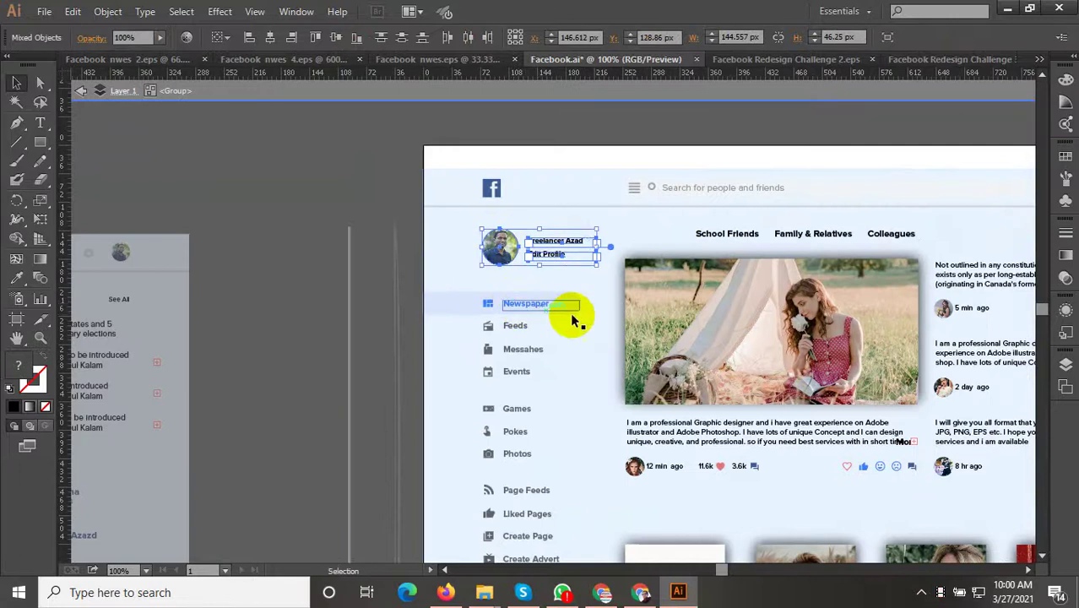
pyautogui.scroll(-5, 683, 327)
pyautogui.scroll(-2, 682, 328)
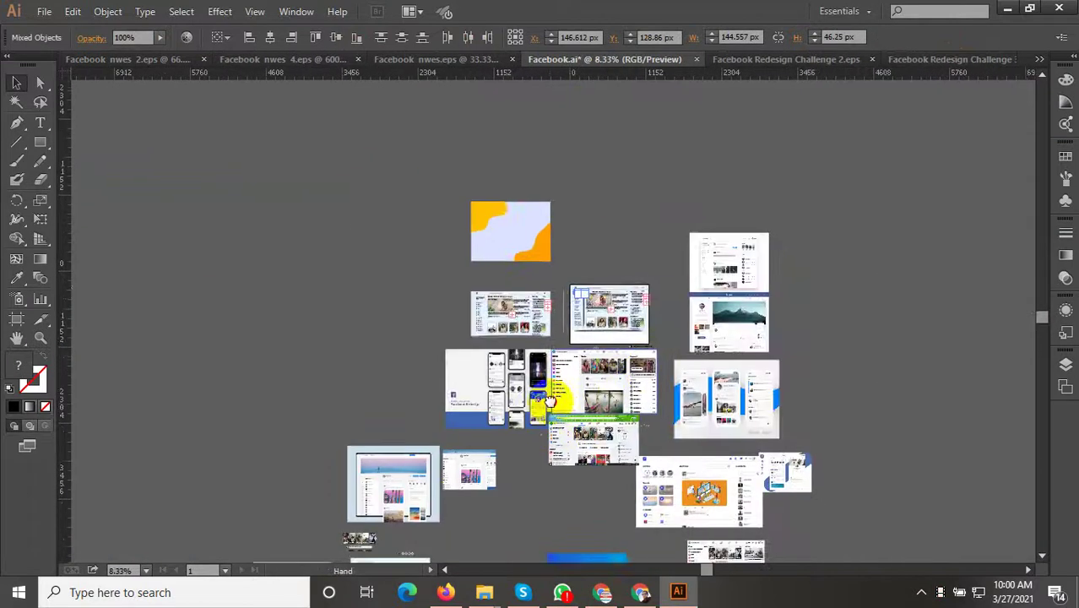
pyautogui.scroll(-1, 549, 308)
pyautogui.scroll(5, 507, 346)
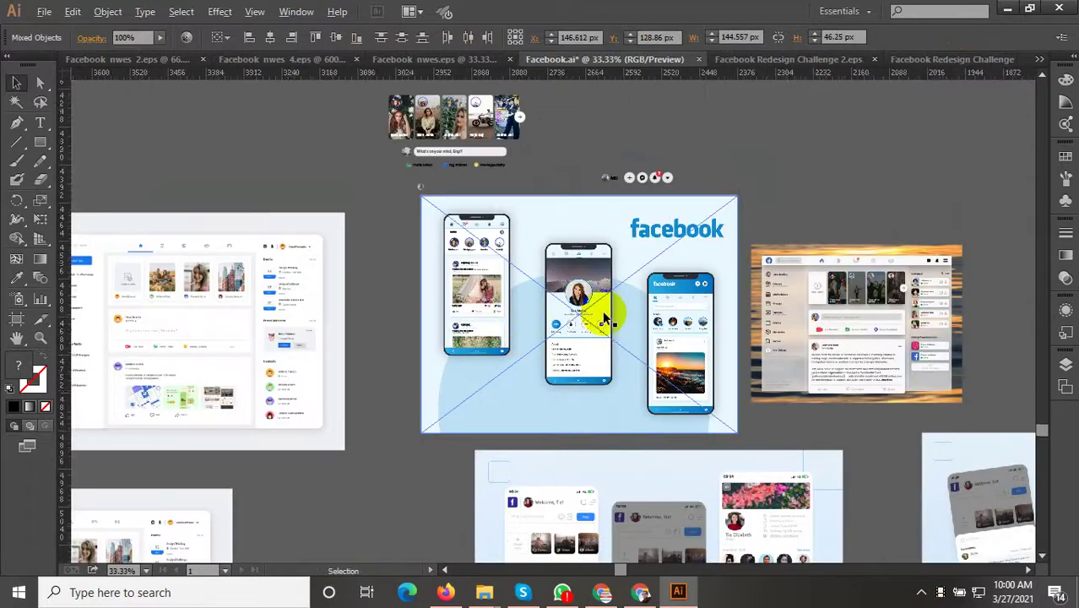
pyautogui.scroll(3, 602, 309)
pyautogui.moveTo(602, 309)
pyautogui.mouseDown()
pyautogui.moveTo(560, 322)
pyautogui.moveTo(635, 161)
pyautogui.mouseUp()
pyautogui.scroll(1, 560, 322)
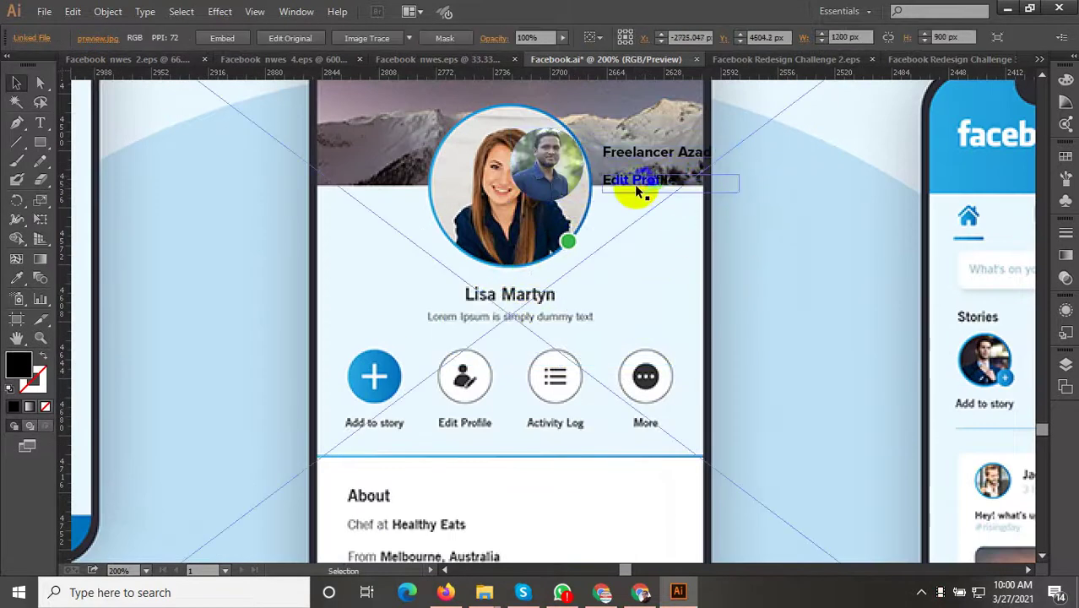
# Step: Scale the round profile photo to about 99.9 px and centre it in the profile frame
pyautogui.click(581, 200)
pyautogui.moveTo(583, 199); pyautogui.dragTo(610, 228)
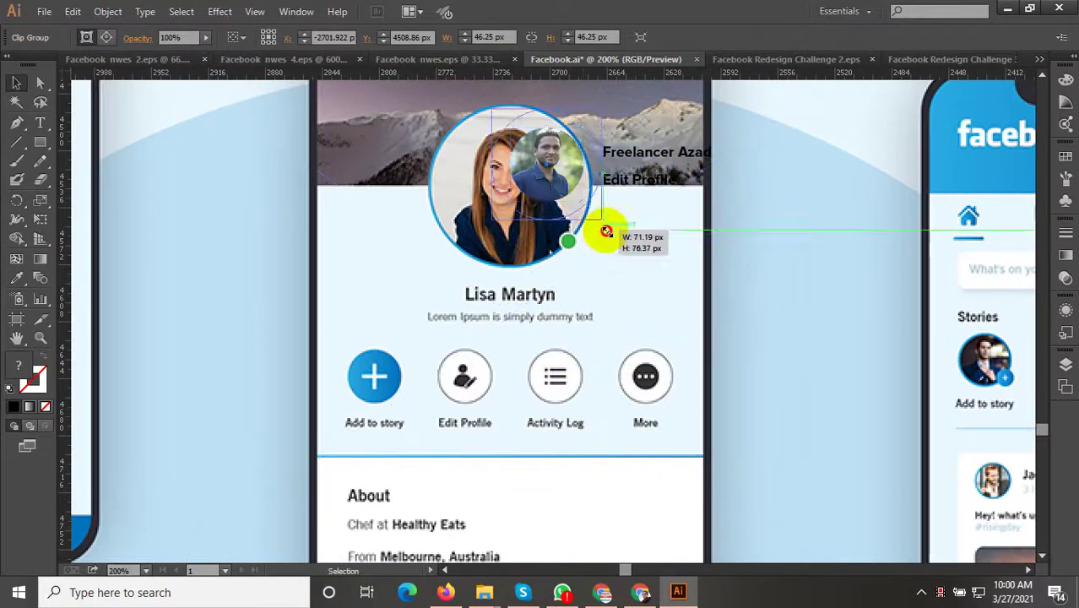
pyautogui.moveTo(572, 189); pyautogui.dragTo(528, 208)
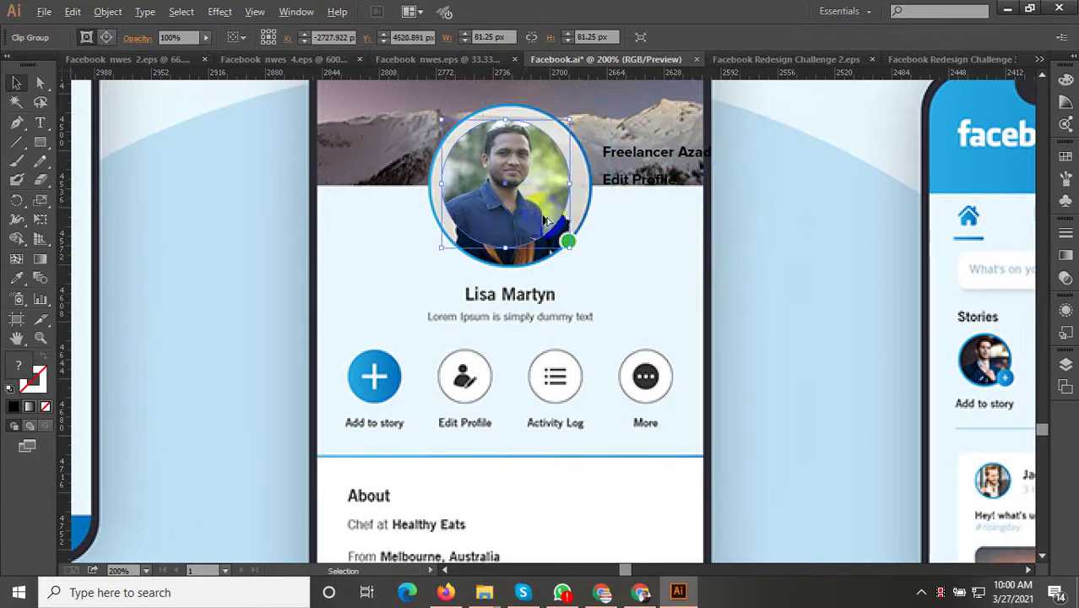
pyautogui.scroll(1, 526, 205)
pyautogui.moveTo(583, 263)
pyautogui.mouseDown()
pyautogui.moveTo(611, 293)
pyautogui.moveTo(602, 285)
pyautogui.mouseUp()
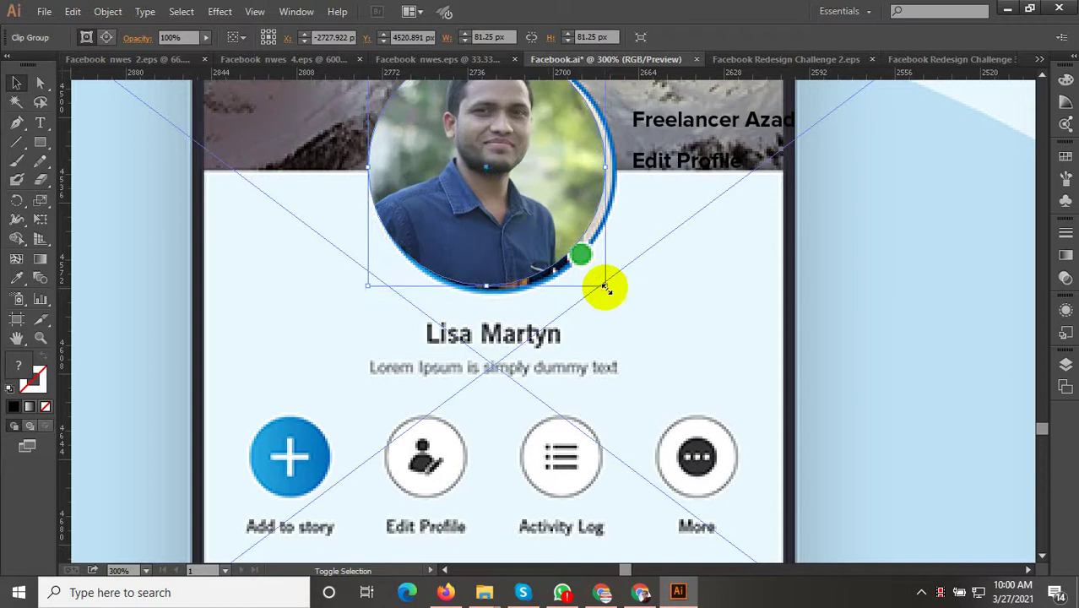
pyautogui.moveTo(548, 216)
pyautogui.mouseDown()
pyautogui.moveTo(561, 222)
pyautogui.moveTo(516, 223)
pyautogui.mouseUp()
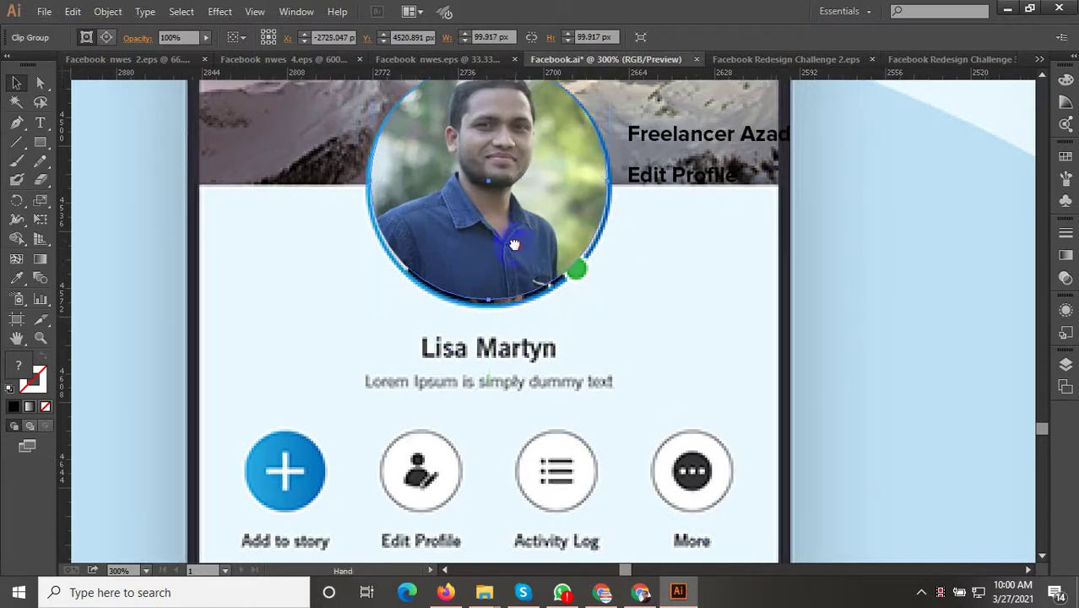
pyautogui.hotkey('ctrl', '+')
pyautogui.hotkey('ctrl', '+')
pyautogui.moveTo(541, 270); pyautogui.dragTo(542, 279)
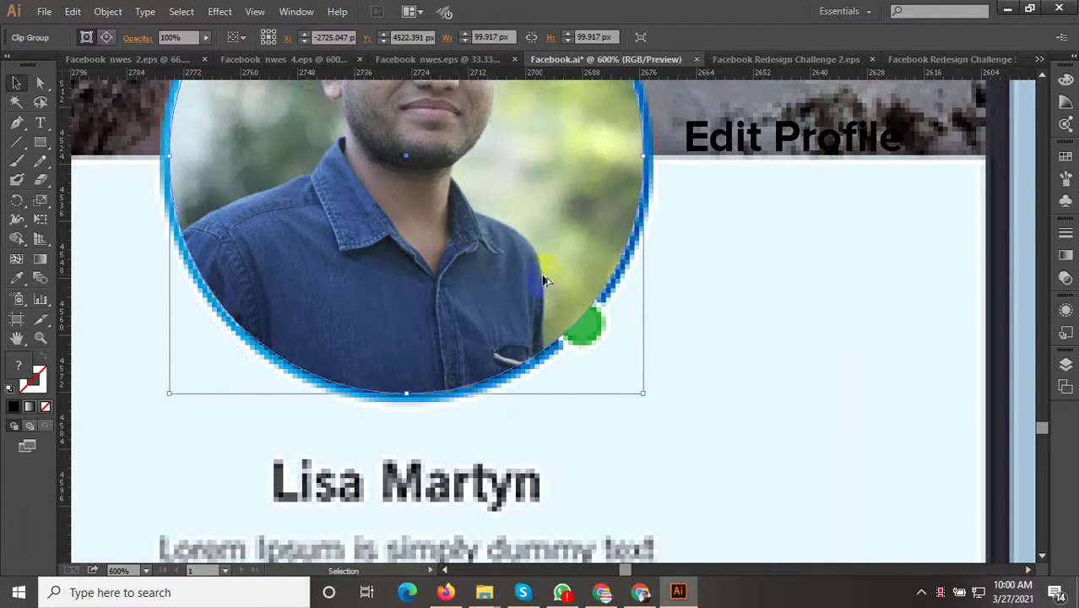
pyautogui.hotkey('ctrl', '-')
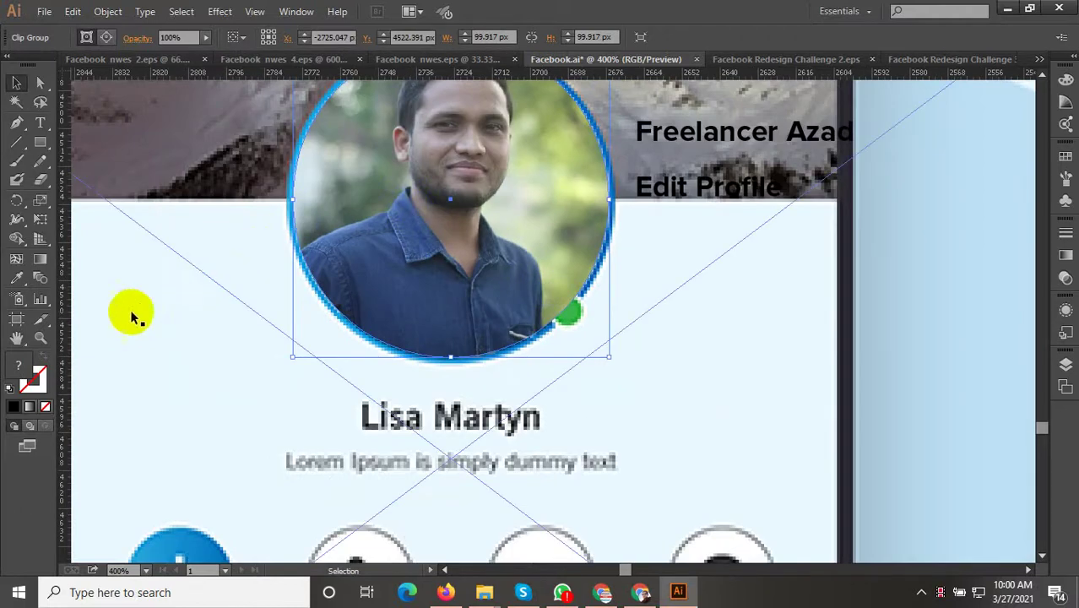
# Step: Make the stroke colour blue #1B6CBC
pyautogui.click(39, 371)
pyautogui.doubleClick(39, 372)
pyautogui.moveTo(241, 290); pyautogui.dragTo(293, 175)
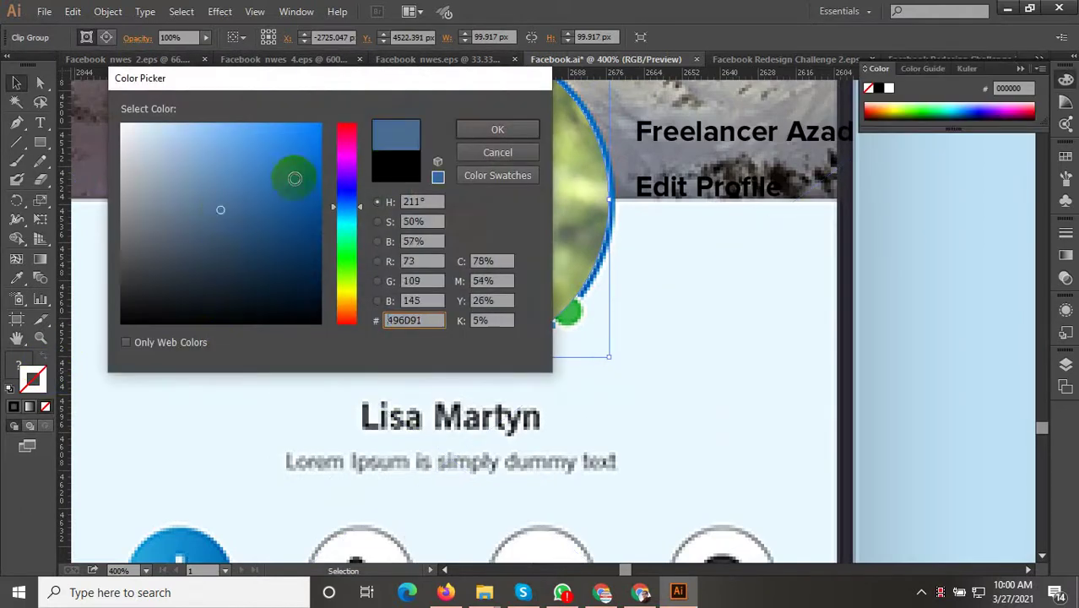
pyautogui.click(497, 135)
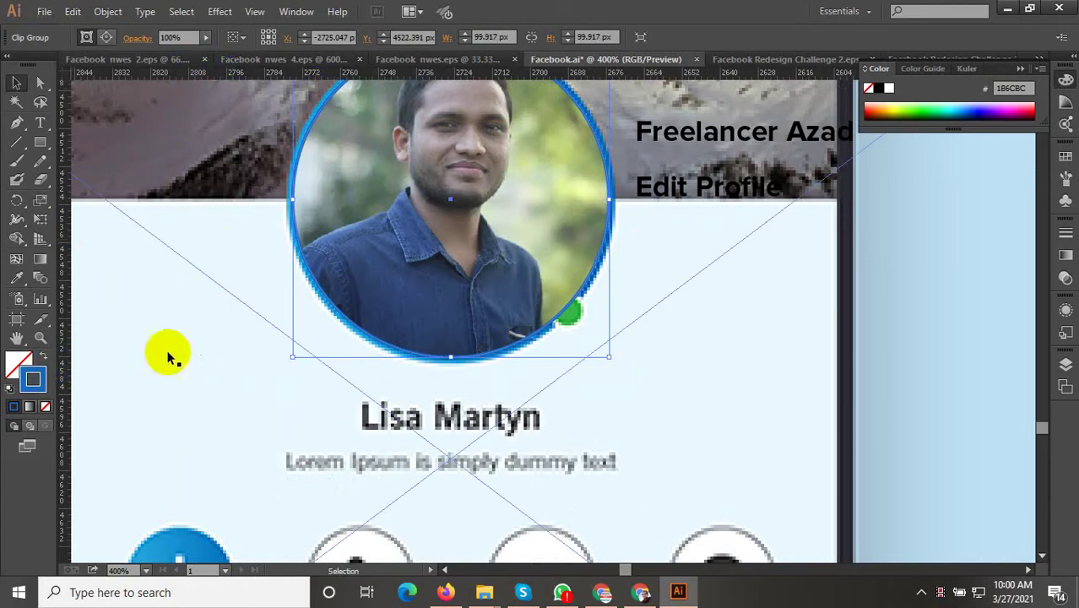
pyautogui.doubleClick(46, 385)
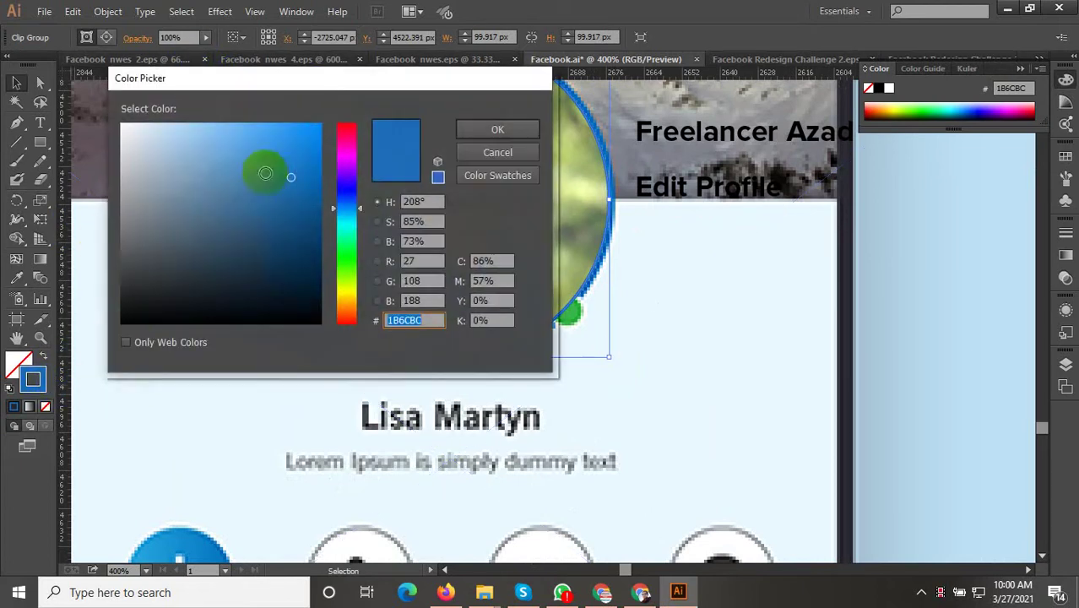
pyautogui.click(520, 132)
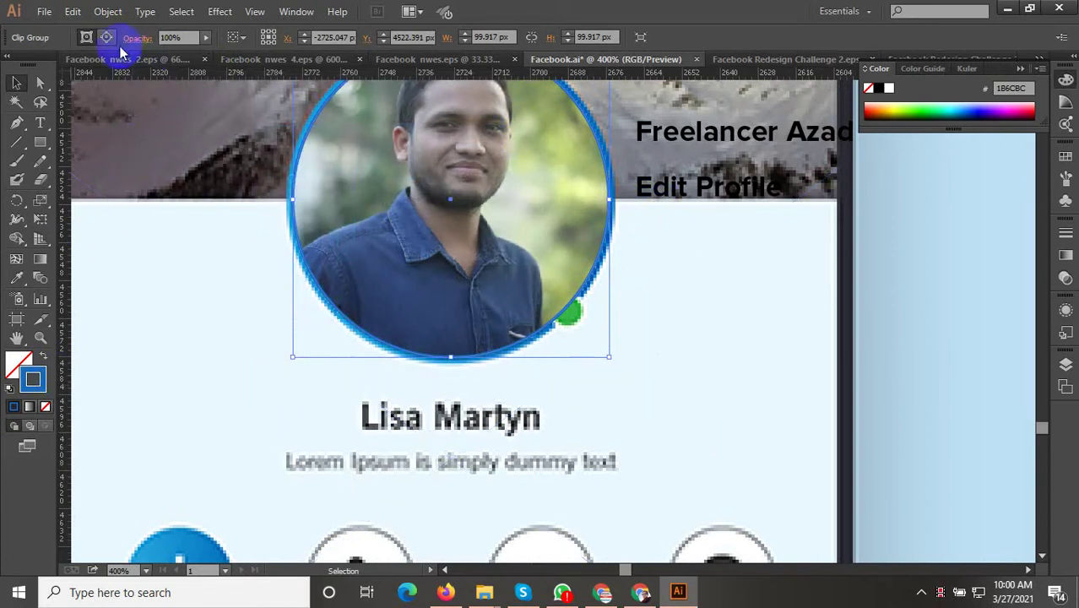
# Step: Reselect the whole placed photo with the Selection tool
pyautogui.click(41, 83)
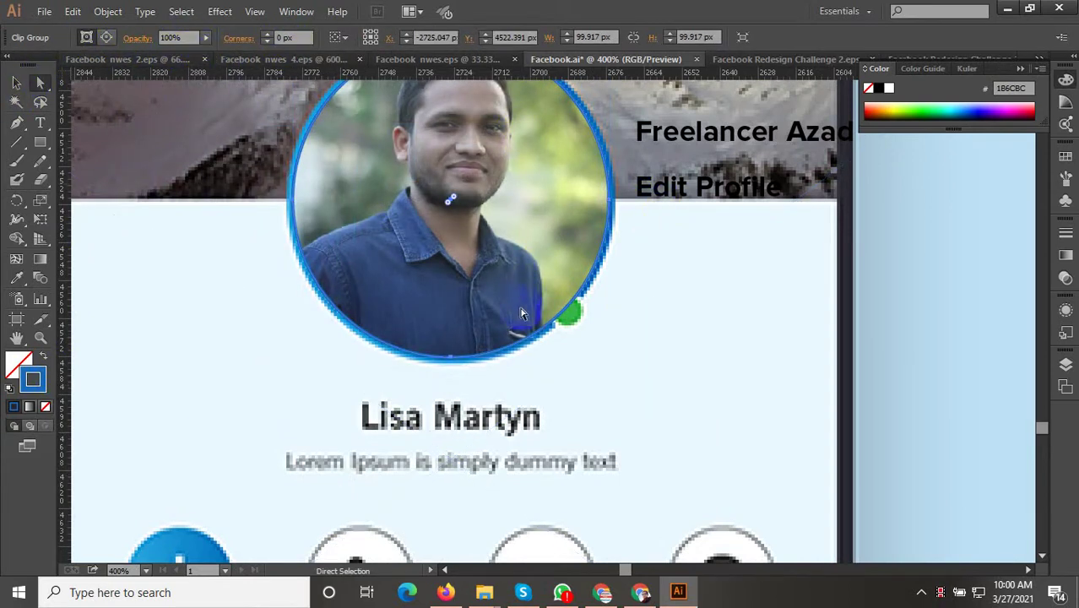
pyautogui.click(521, 314)
pyautogui.click(16, 82)
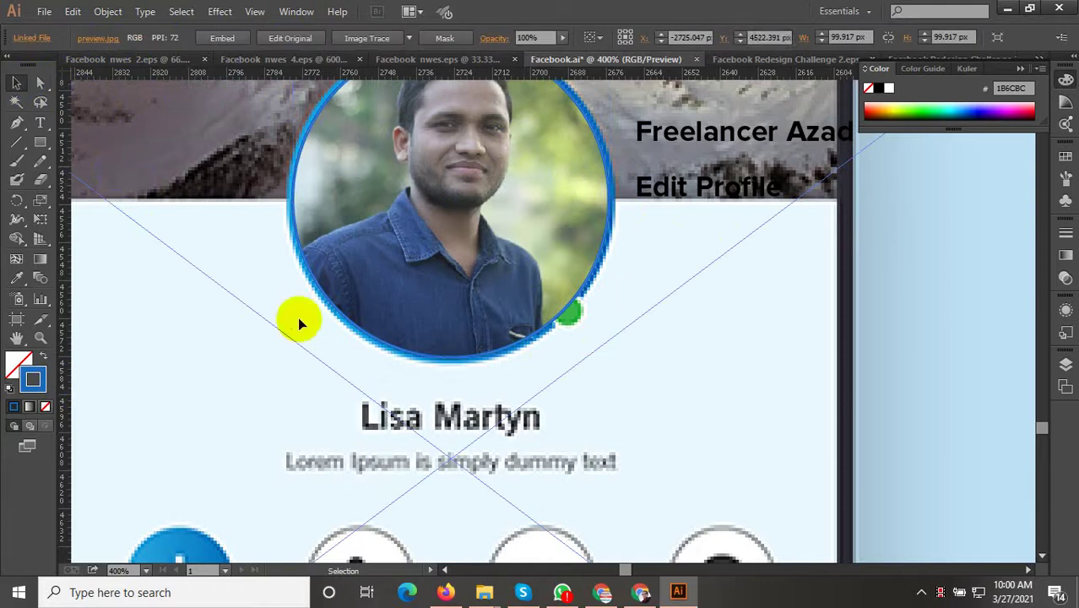
pyautogui.click(391, 331)
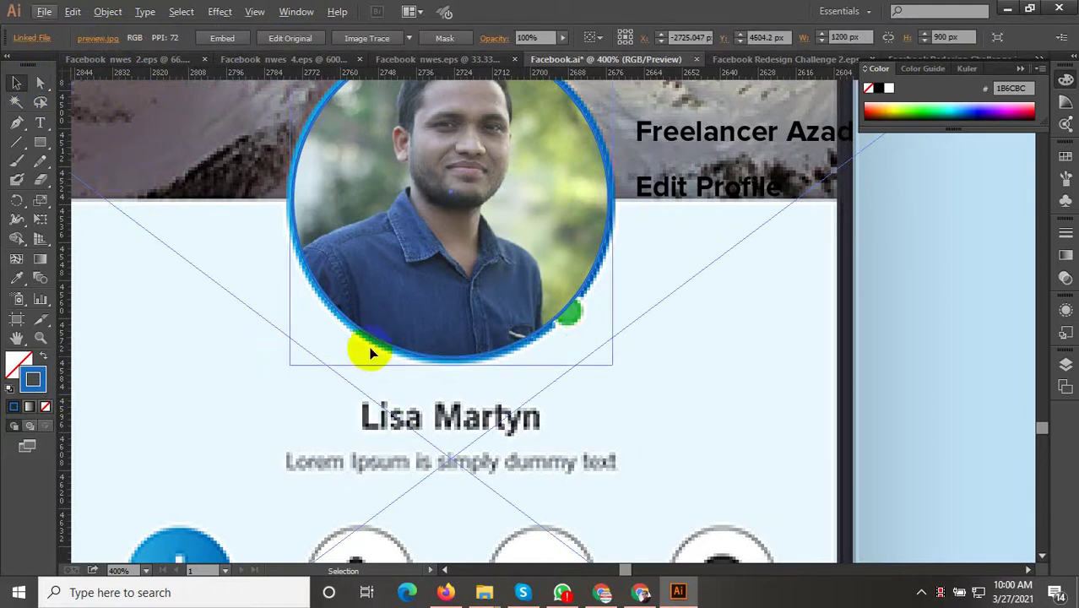
pyautogui.click(35, 150)
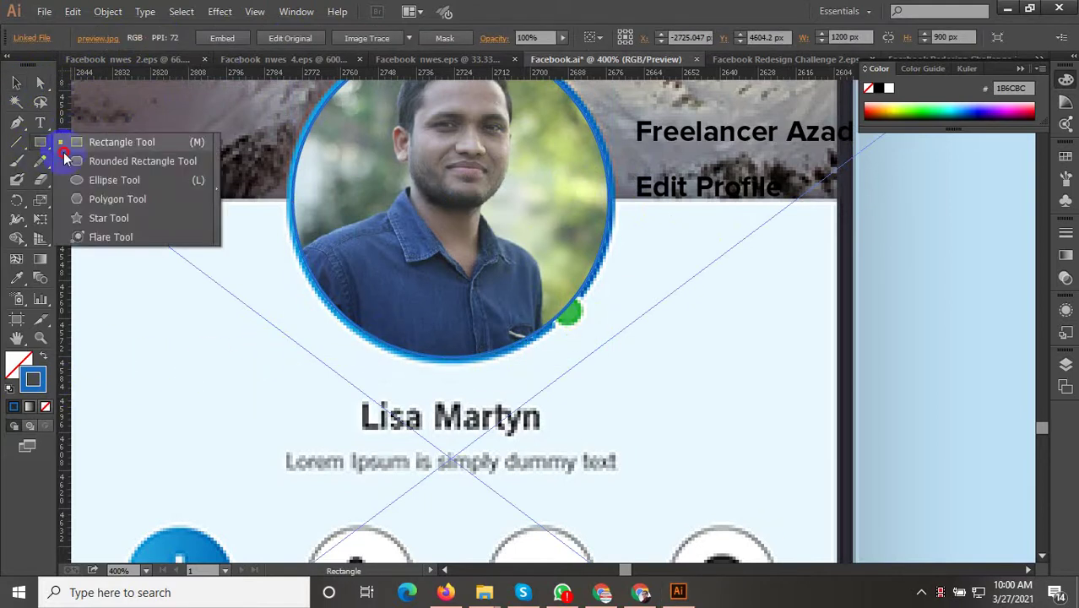
# Step: Draw a small dark-green circle over the existing status dot
pyautogui.moveTo(36, 149); pyautogui.dragTo(116, 176)
pyautogui.scroll(2, 581, 311)
pyautogui.moveTo(581, 311); pyautogui.dragTo(622, 330)
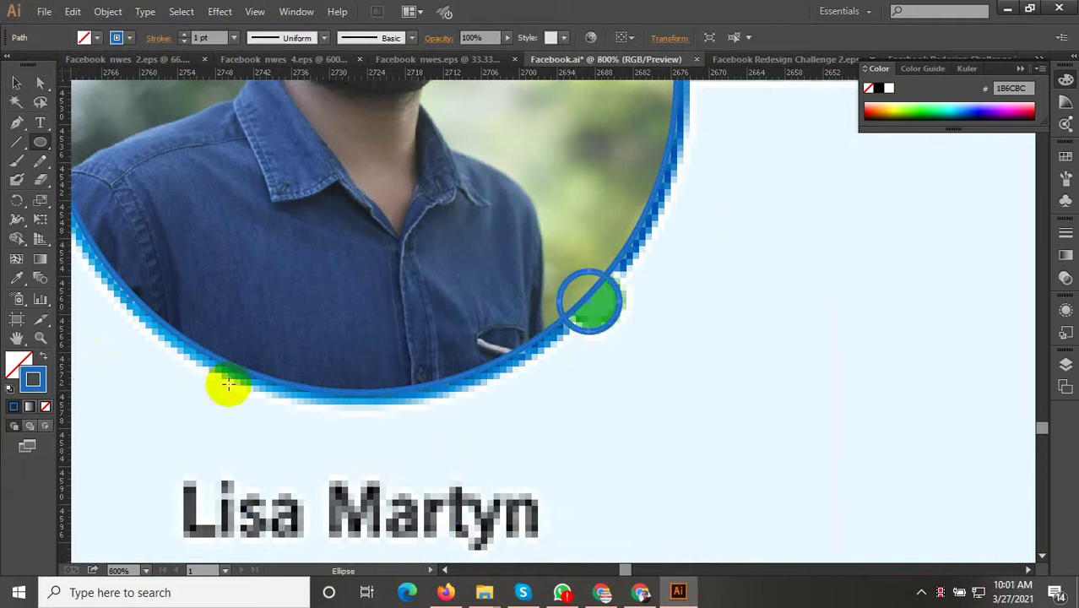
pyautogui.doubleClick(24, 365)
pyautogui.moveTo(362, 258); pyautogui.dragTo(351, 270)
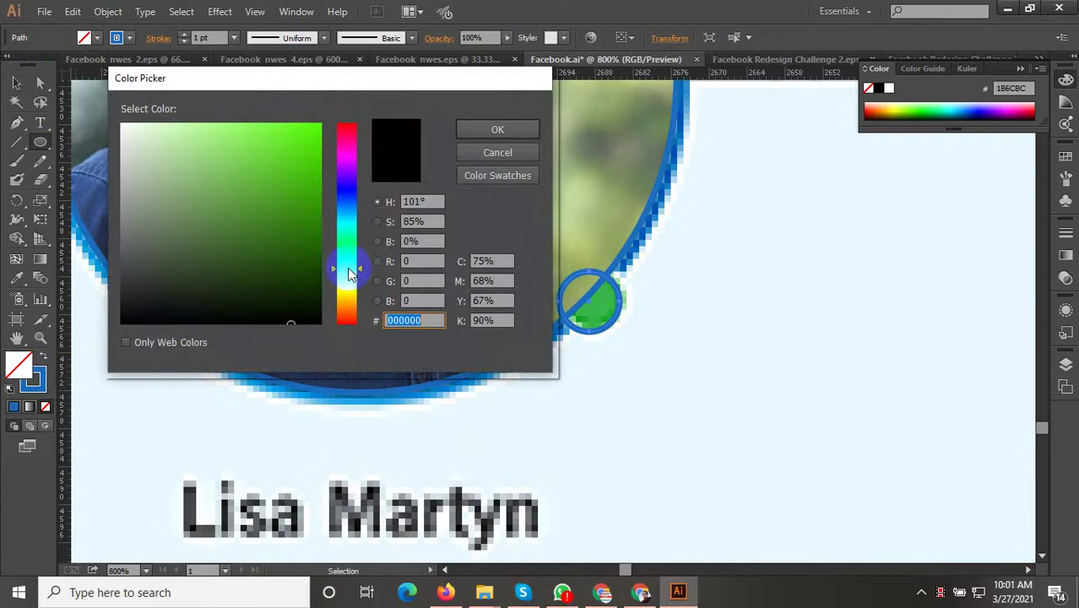
pyautogui.click(308, 187)
pyautogui.moveTo(308, 187); pyautogui.dragTo(317, 239)
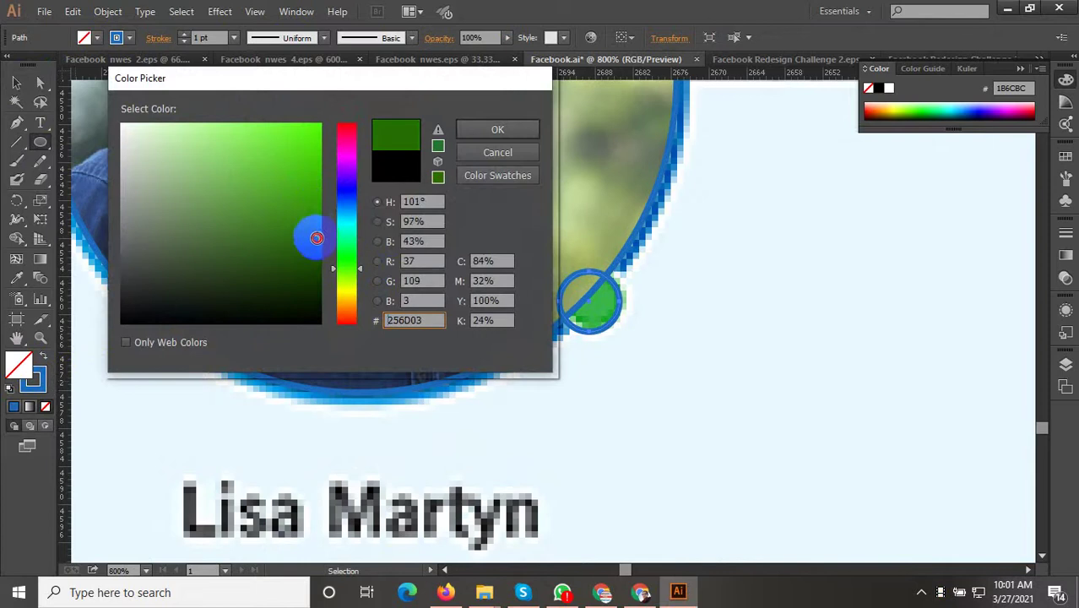
pyautogui.click(497, 129)
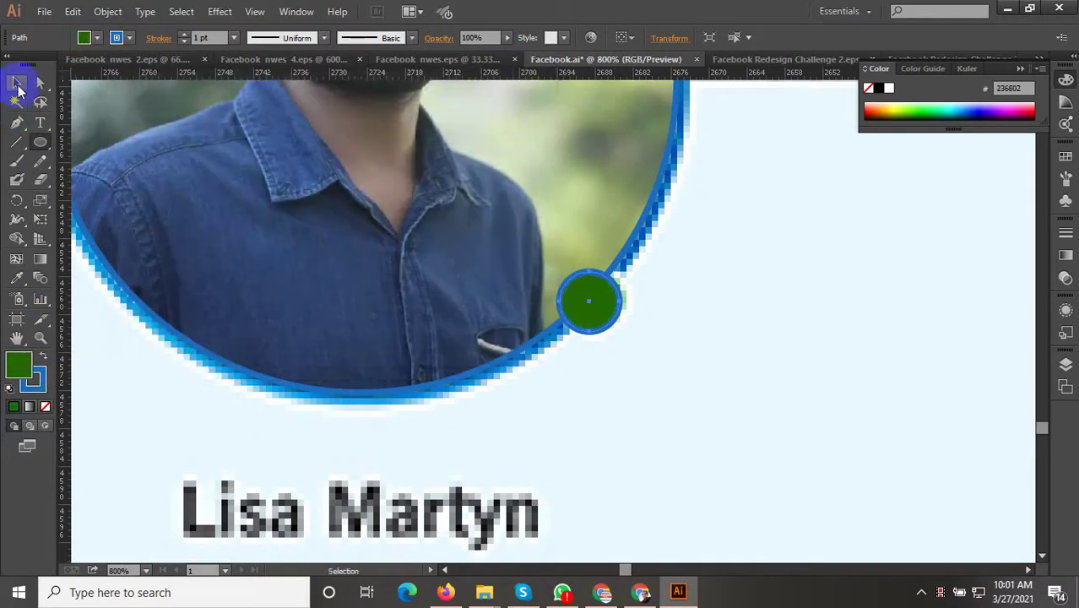
# Step: Give the circle the lighter green sampled from the old dot and place it there
pyautogui.click(19, 85)
pyautogui.moveTo(591, 309); pyautogui.dragTo(693, 308)
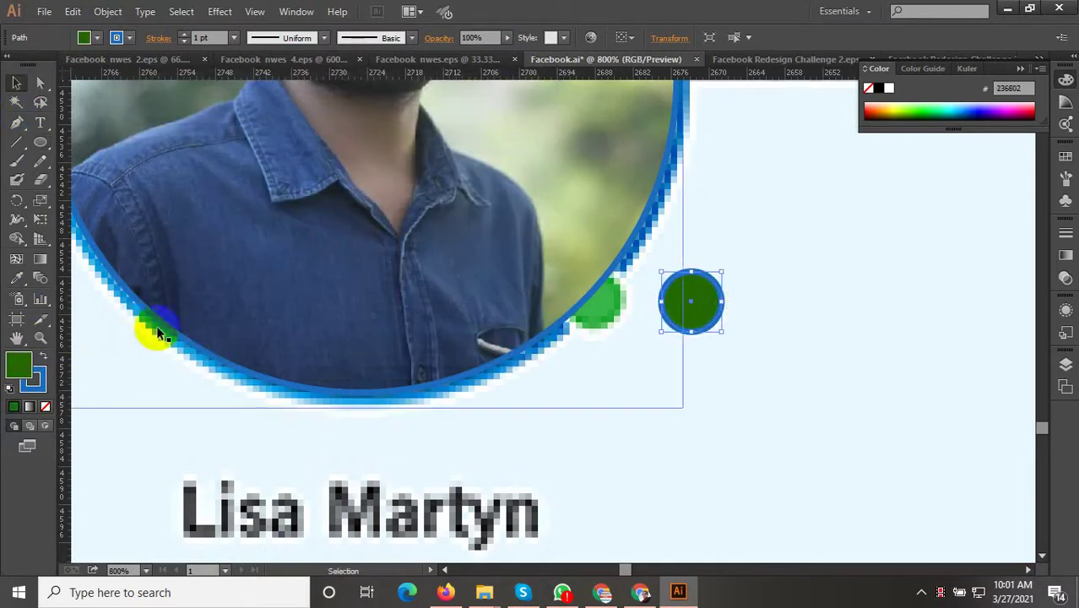
pyautogui.click(16, 277)
pyautogui.click(601, 309)
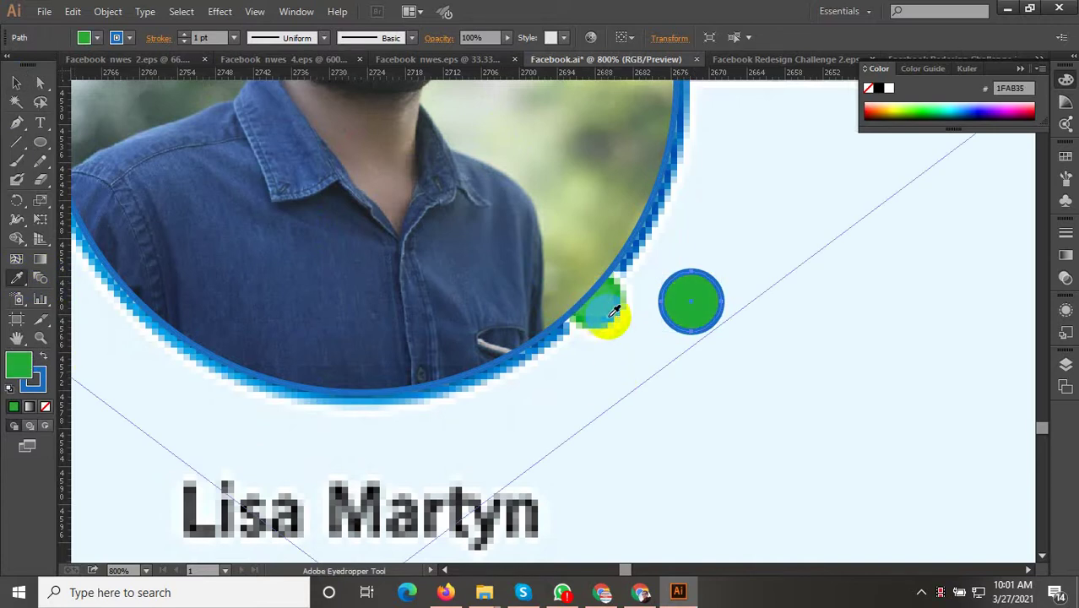
pyautogui.press('v')
pyautogui.moveTo(697, 306); pyautogui.dragTo(596, 301)
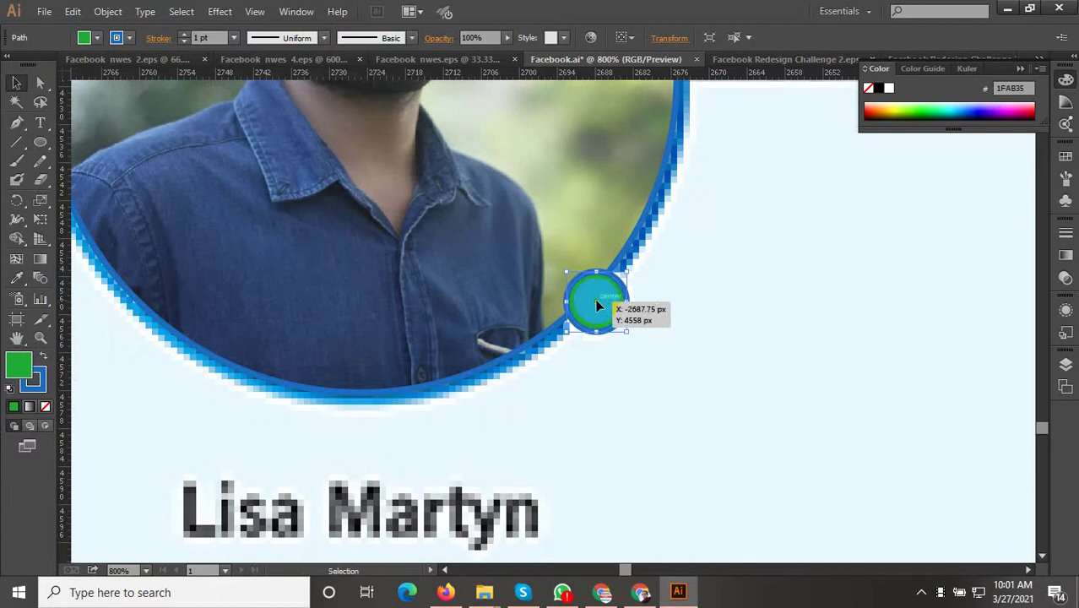
# Step: Give the green status dot a light grey outline
pyautogui.doubleClick(38, 382)
pyautogui.click(123, 141)
pyautogui.click(466, 132)
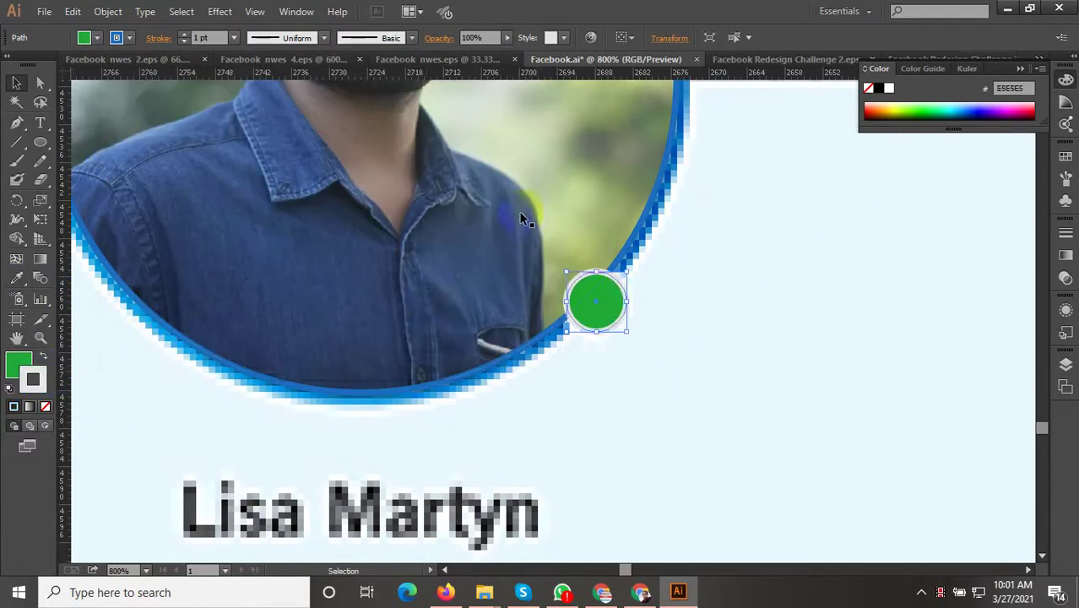
pyautogui.scroll(-1, 430, 283)
pyautogui.click(410, 397)
pyautogui.scroll(-1, 411, 405)
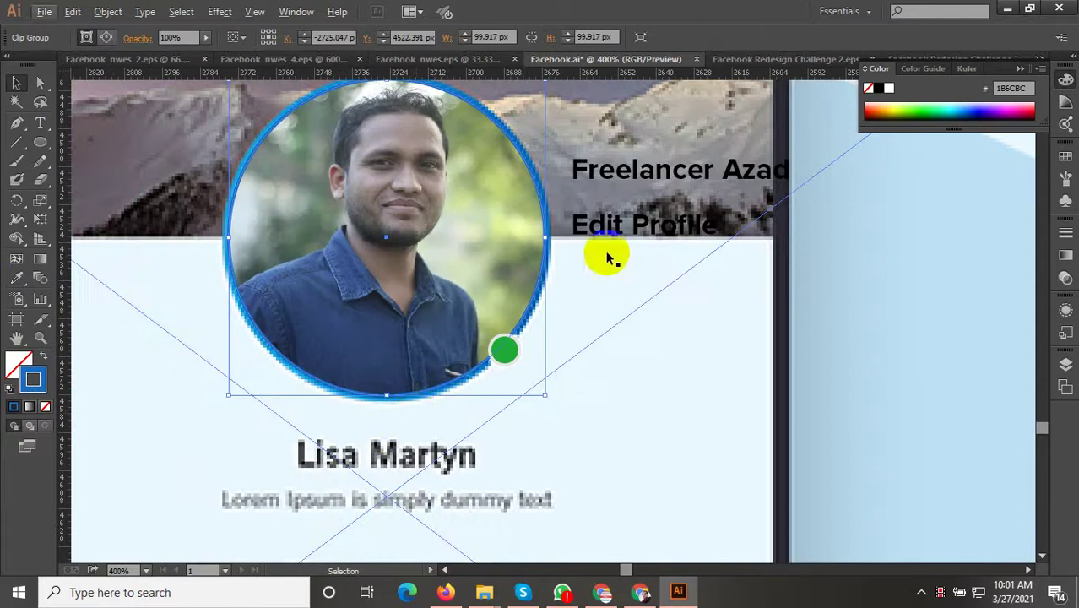
pyautogui.moveTo(621, 169); pyautogui.dragTo(327, 463)
pyautogui.moveTo(600, 354); pyautogui.dragTo(691, 232)
pyautogui.moveTo(724, 132); pyautogui.dragTo(375, 384)
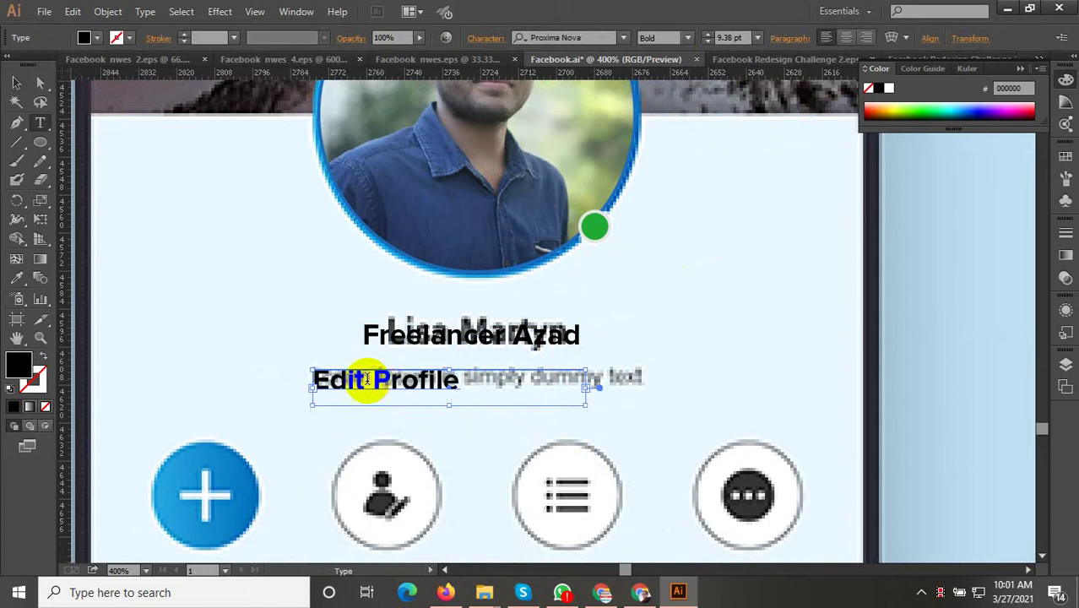
pyautogui.moveTo(474, 387); pyautogui.dragTo(299, 403)
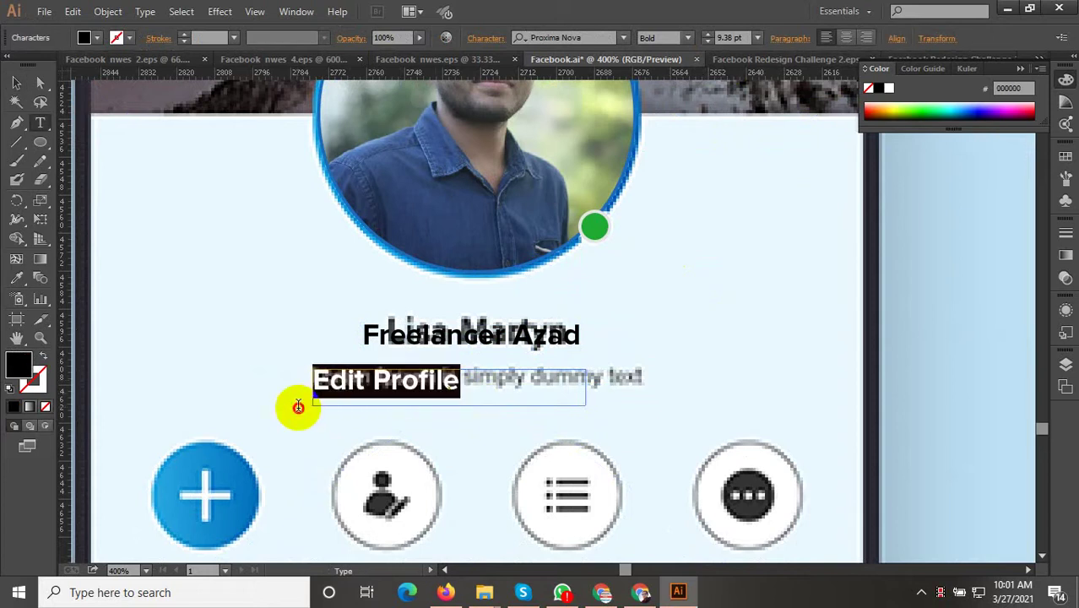
pyautogui.hotkey('ctrl', '0')
pyautogui.click(641, 592)
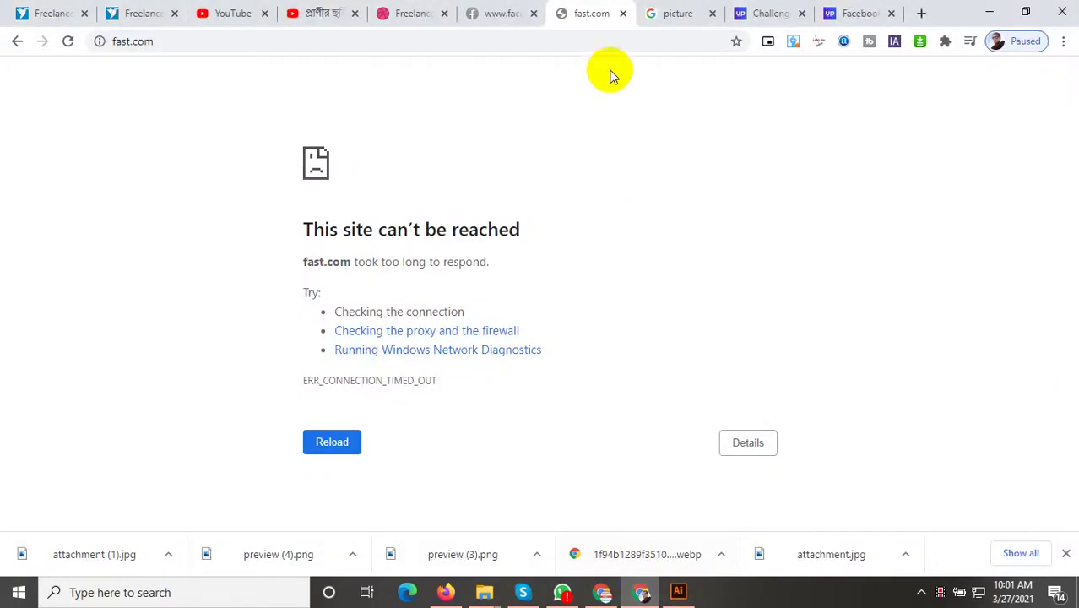
# Step: Search Google for lorem ipsum and open the lipsum.com result
pyautogui.hotkey('ctrl', 'Tab')
pyautogui.write('l')
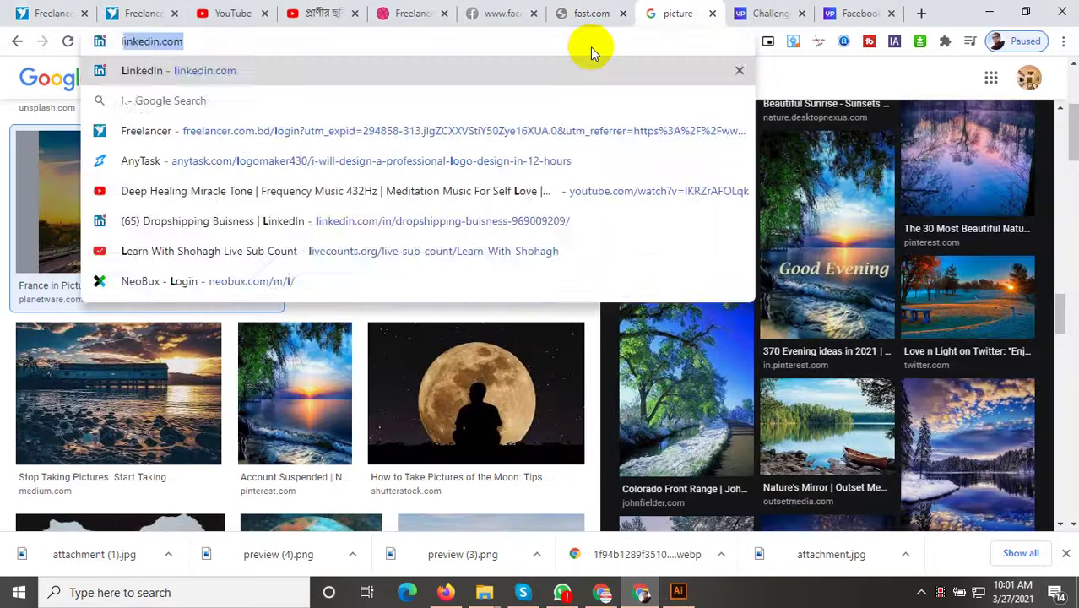
pyautogui.write('or')
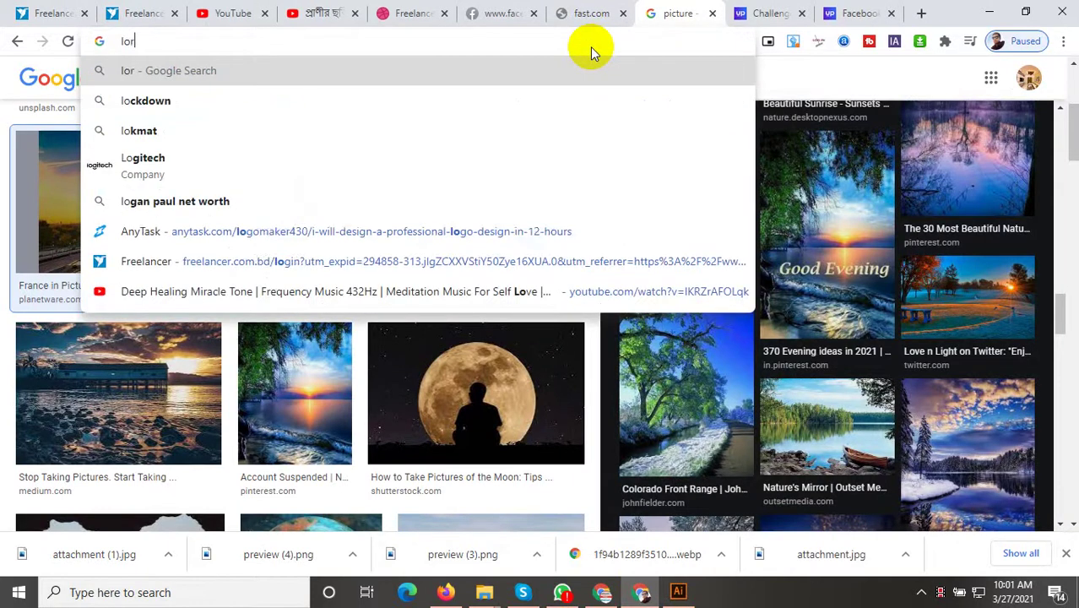
pyautogui.write('an ')
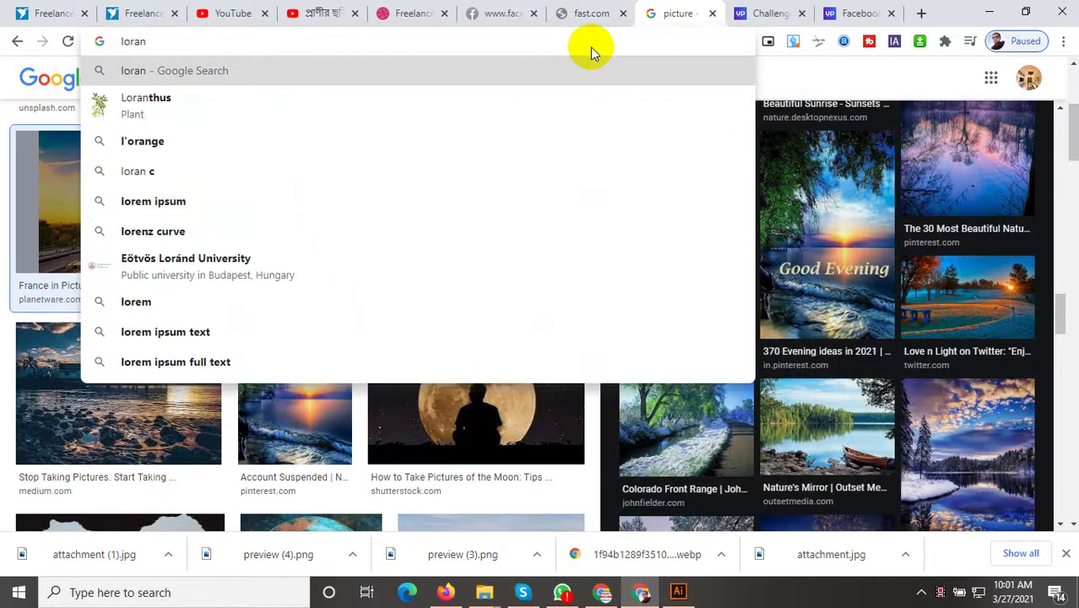
pyautogui.write('epson')
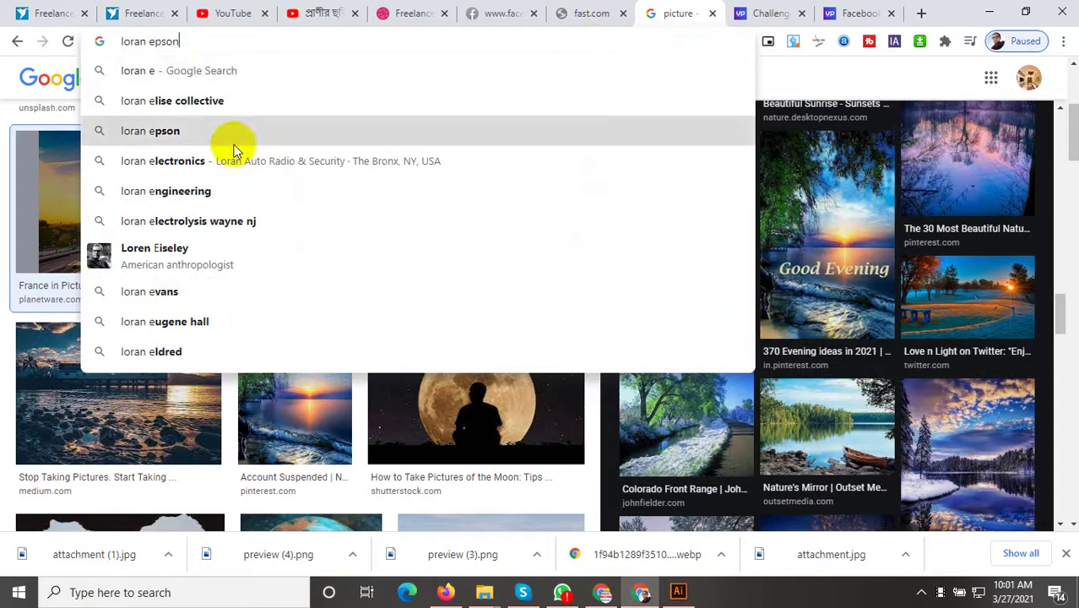
pyautogui.click(233, 138)
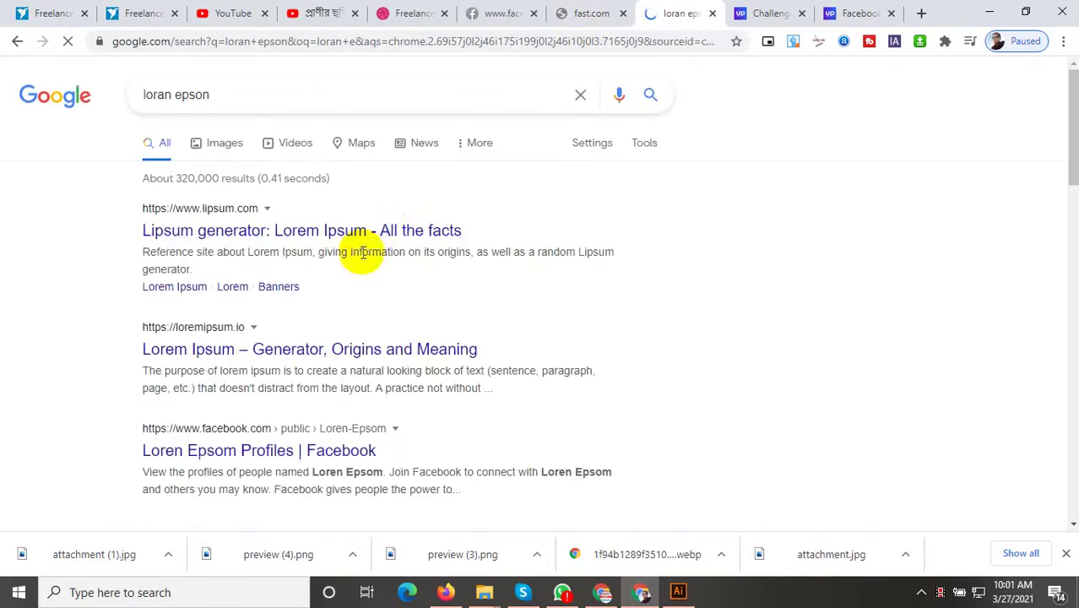
pyautogui.click(287, 241)
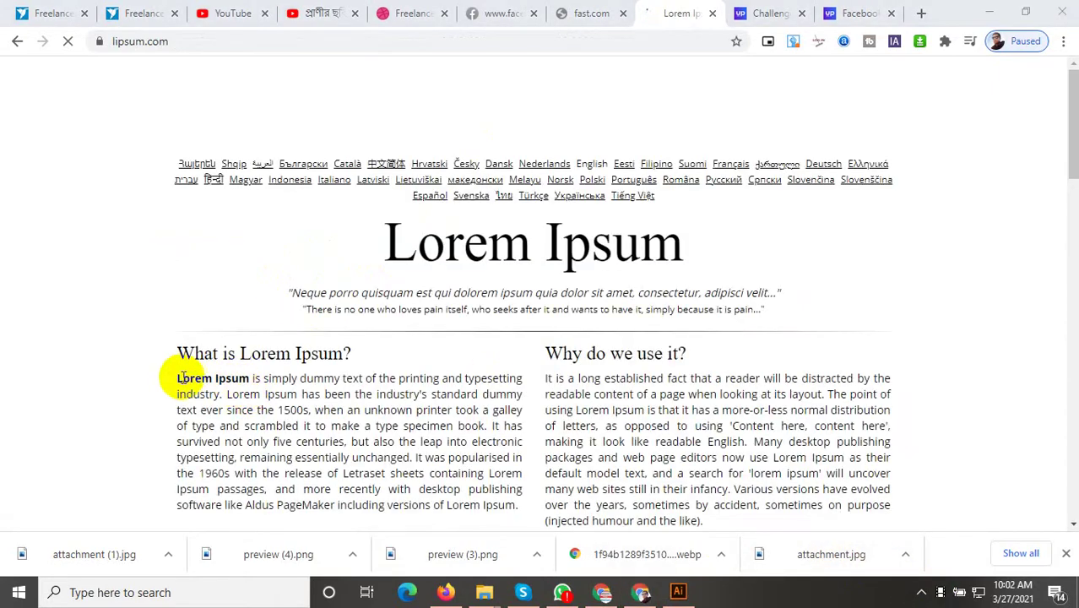
# Step: Copy the first dummy-text sentence from lipsum.com and return to Illustrator
pyautogui.moveTo(174, 379); pyautogui.dragTo(308, 361)
pyautogui.click(287, 378)
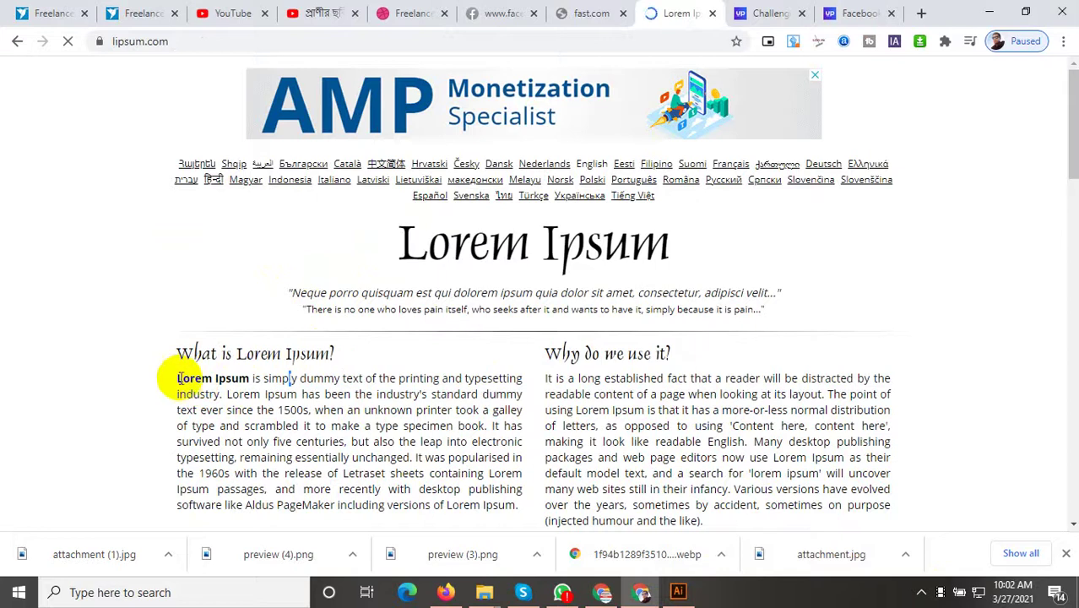
pyautogui.moveTo(176, 382)
pyautogui.mouseDown()
pyautogui.moveTo(216, 380)
pyautogui.moveTo(226, 392)
pyautogui.mouseUp()
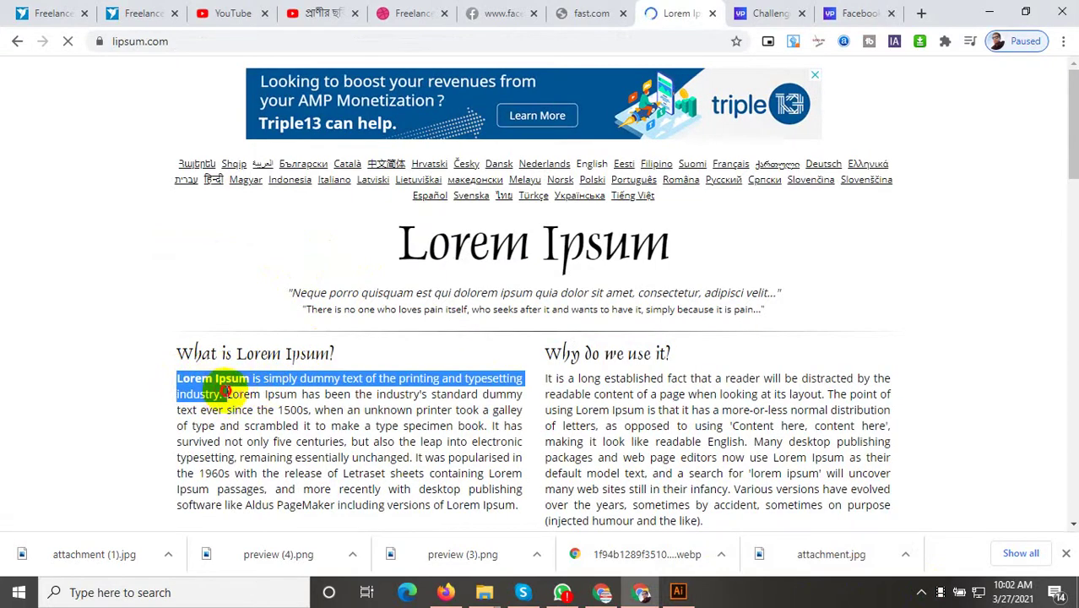
pyautogui.click(679, 591)
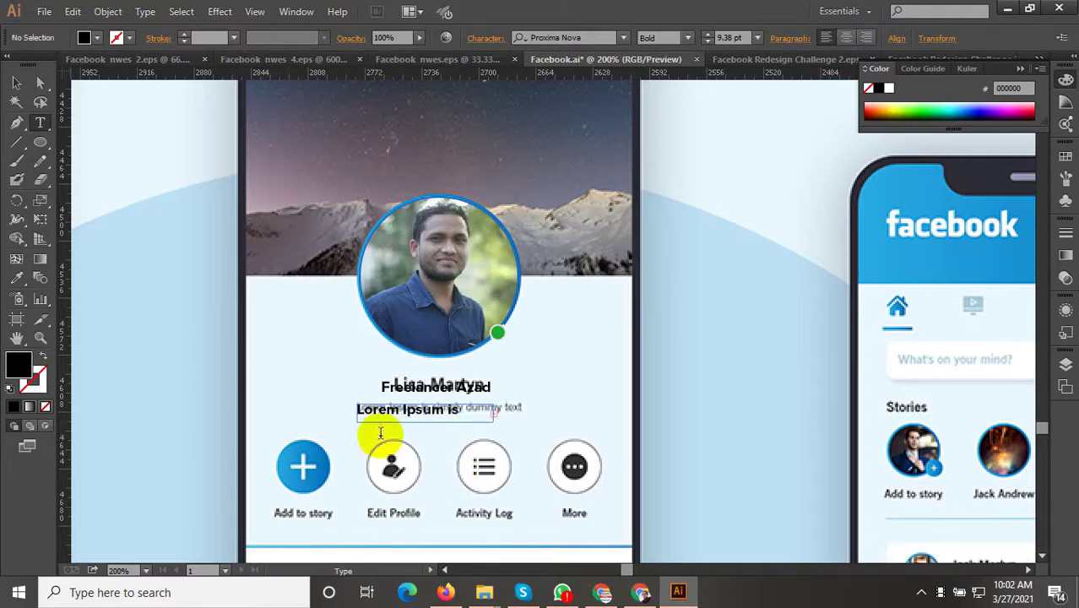
# Step: Set the pasted description text to 8 pt in the Character panel
pyautogui.hotkey('ctrl', 't')
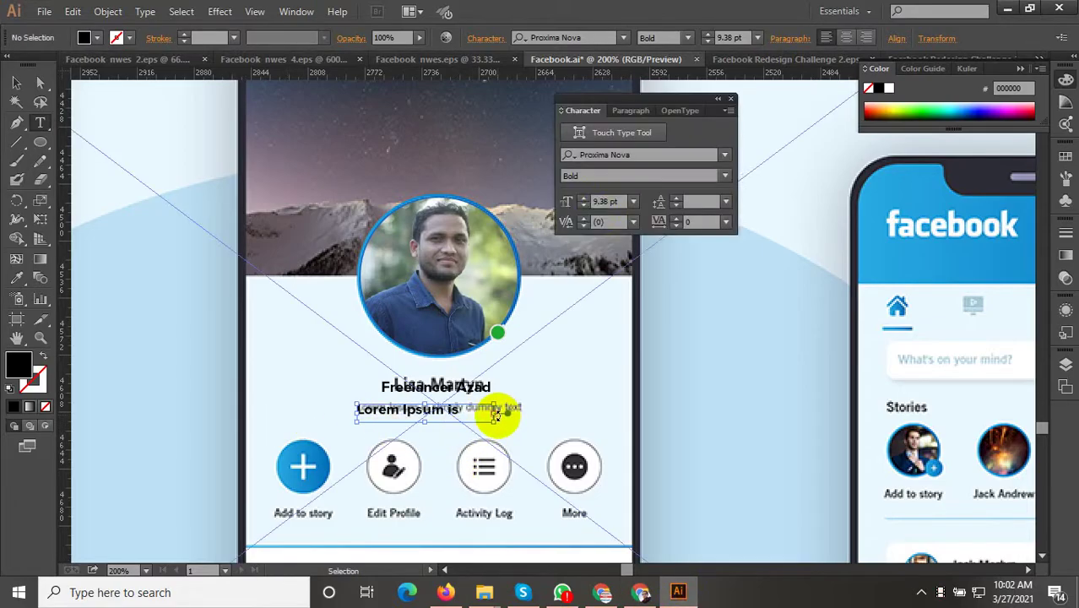
pyautogui.click(606, 200)
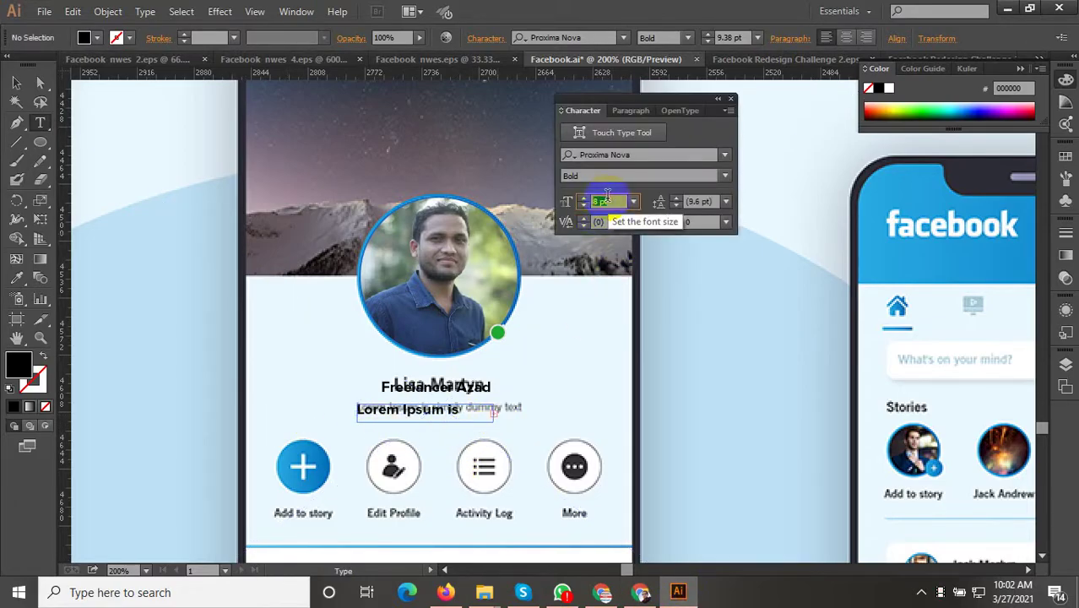
pyautogui.tripleClick(449, 409)
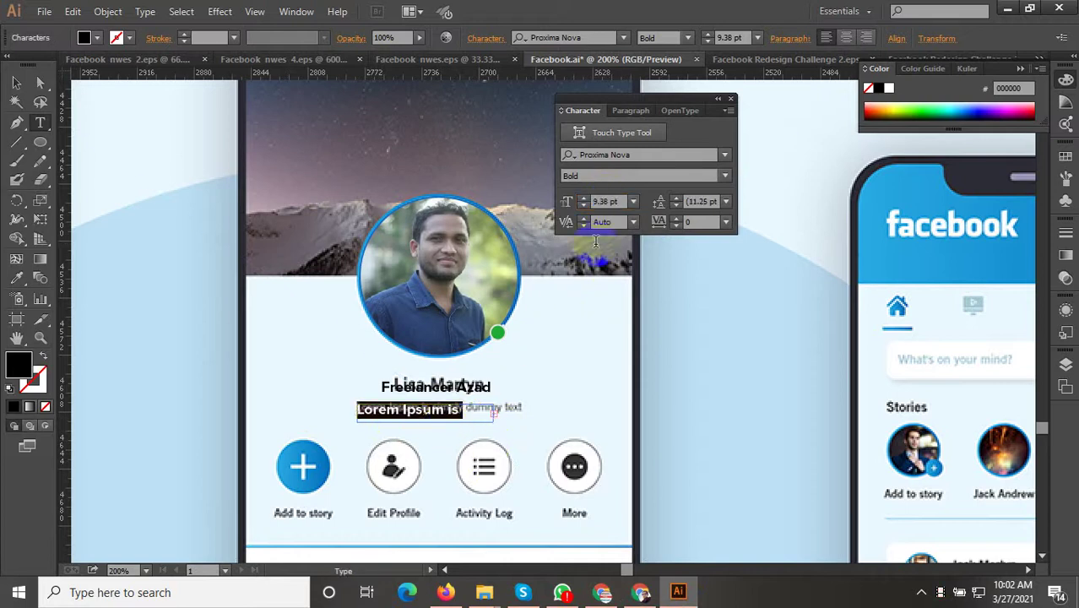
pyautogui.write('8')
pyautogui.press('Return')
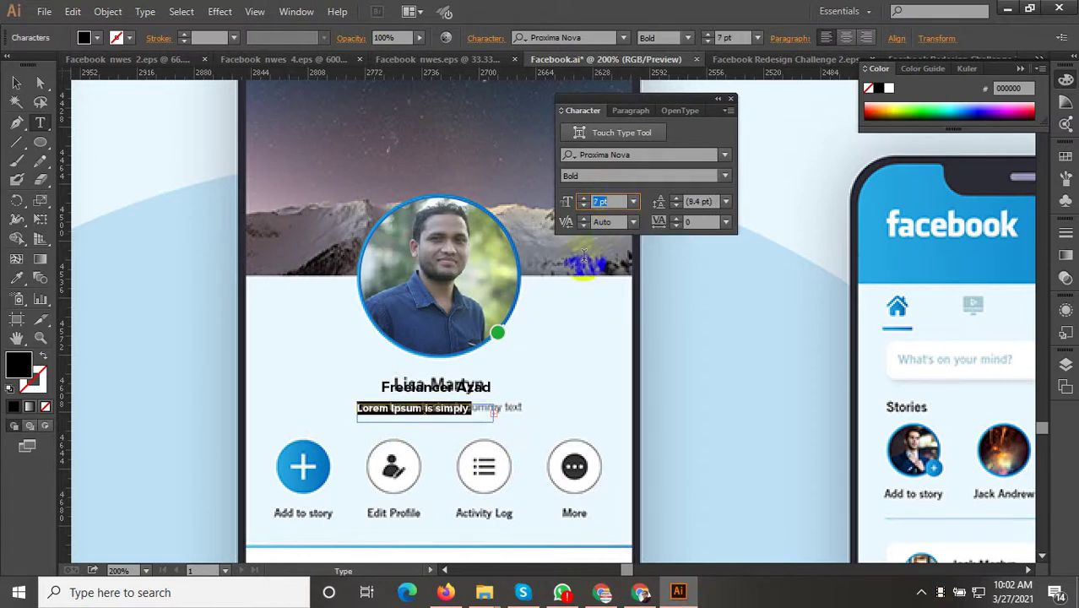
pyautogui.scroll(1, 518, 419)
pyautogui.scroll(1, 522, 418)
pyautogui.scroll(2, 549, 426)
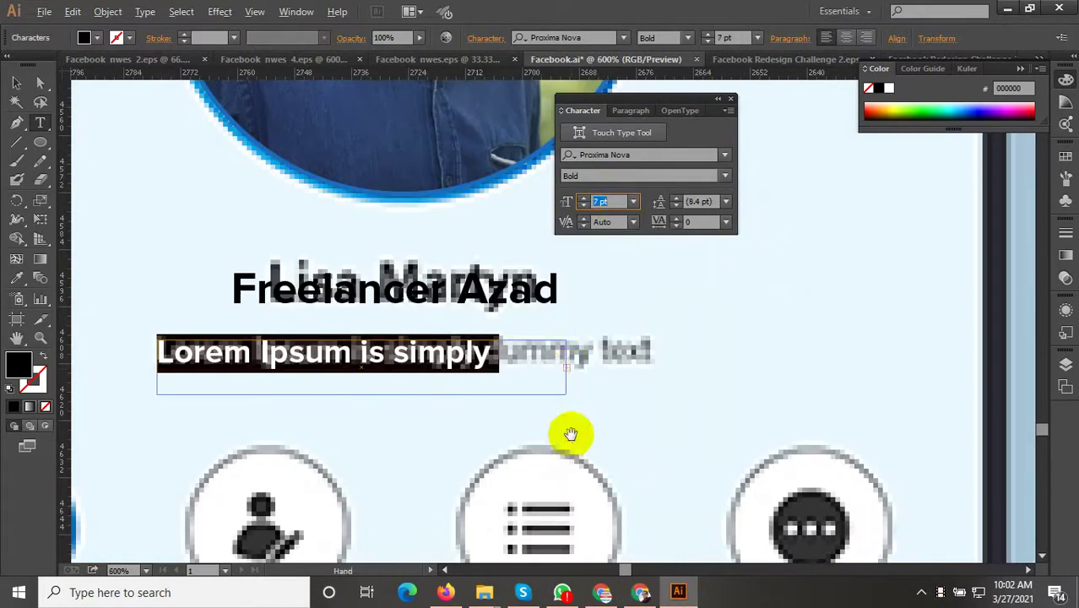
pyautogui.click(566, 365)
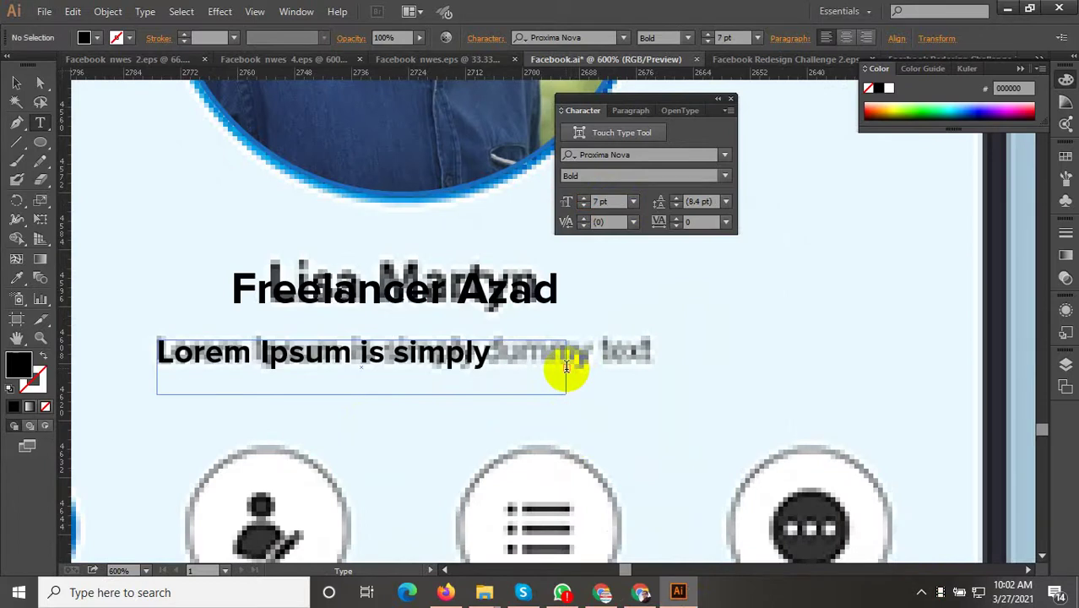
pyautogui.tripleClick(500, 364)
pyautogui.click(566, 365)
pyautogui.moveTo(418, 357); pyautogui.dragTo(435, 359)
pyautogui.click(446, 358)
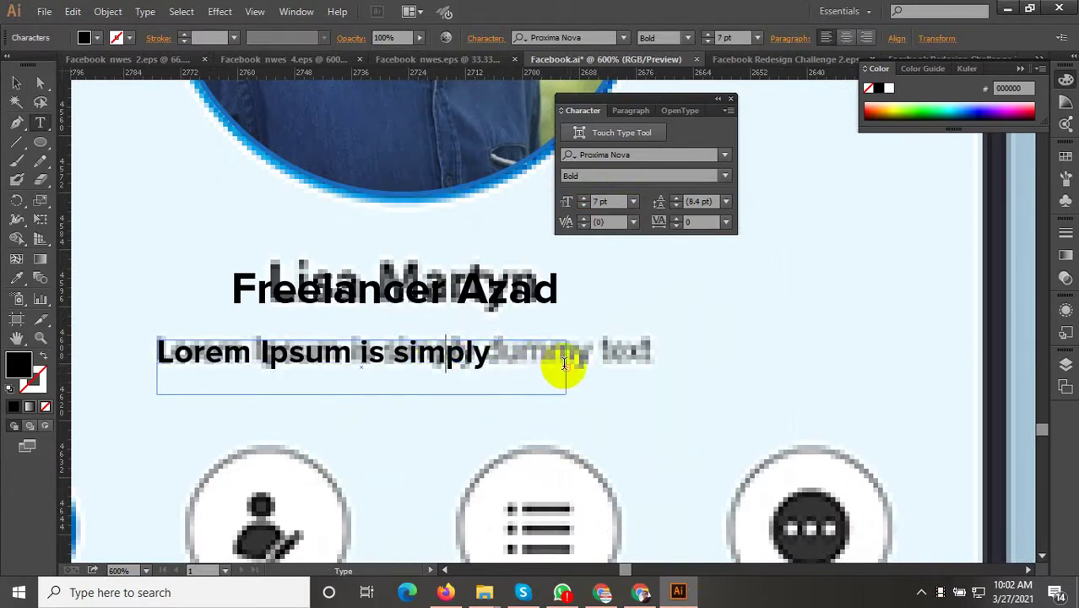
# Step: Widen the description frame and set the text to 4 pt
pyautogui.click(16, 82)
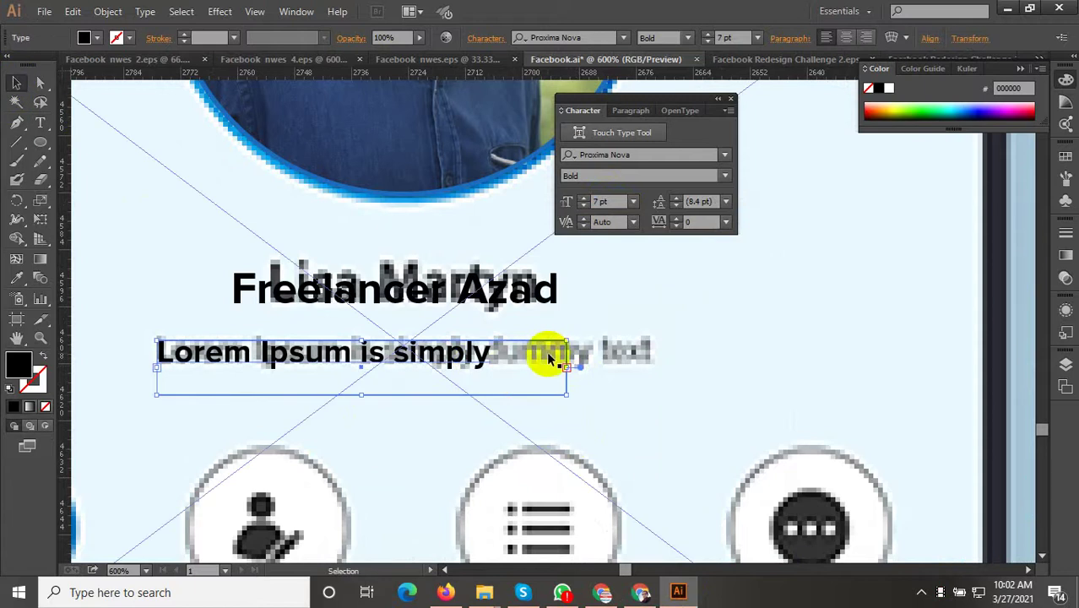
pyautogui.moveTo(565, 364); pyautogui.dragTo(736, 363)
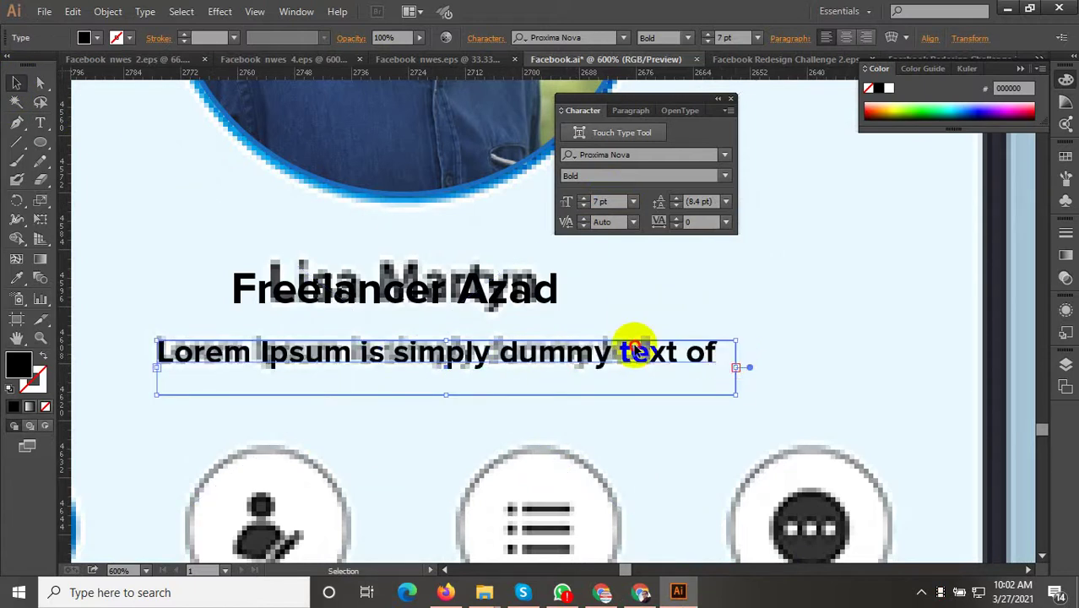
pyautogui.press('t')
pyautogui.click(633, 350)
pyautogui.hotkey('ctrl', 'a')
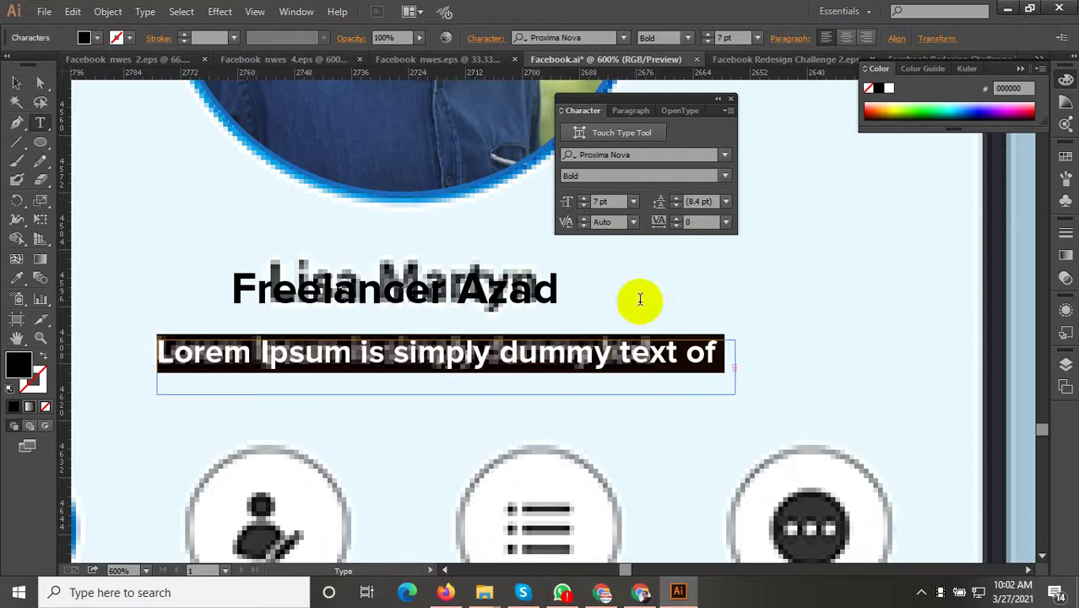
pyautogui.click(615, 202)
pyautogui.press('Down')
pyautogui.press('Down')
pyautogui.press('Down')
pyautogui.press('Down')
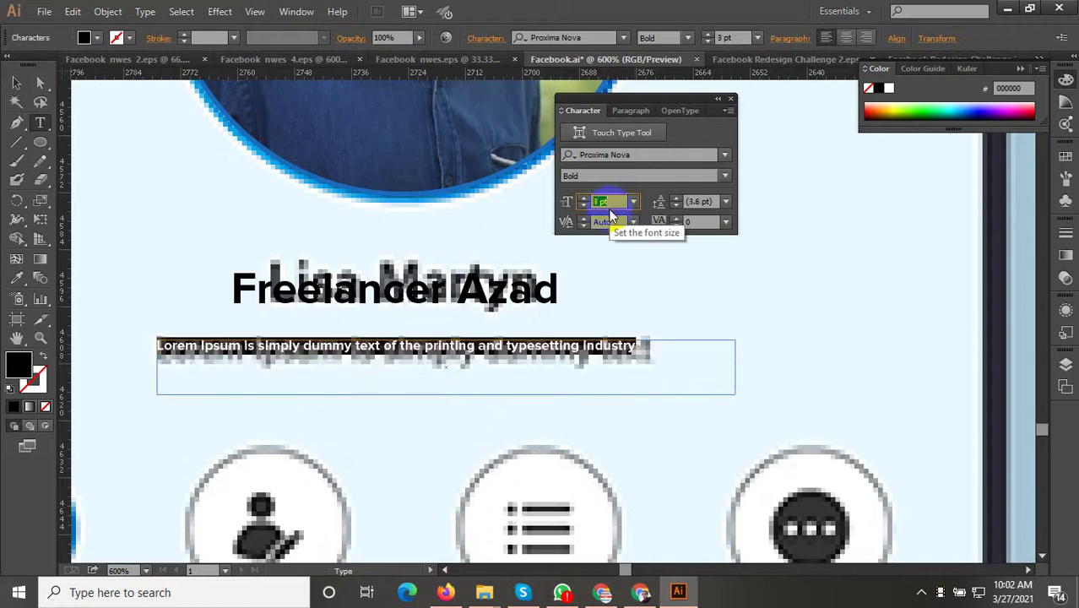
pyautogui.press('Up')
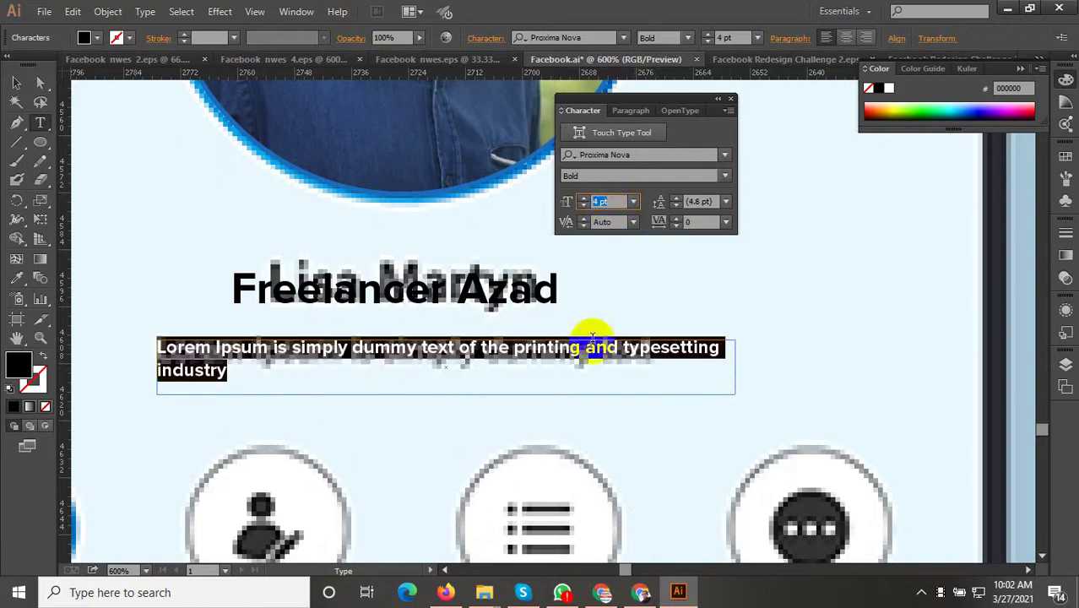
# Step: Delete 'and typesetting industry', raise the bio to 5 pt, and shrink its frame to one line
pyautogui.moveTo(584, 347); pyautogui.dragTo(661, 402)
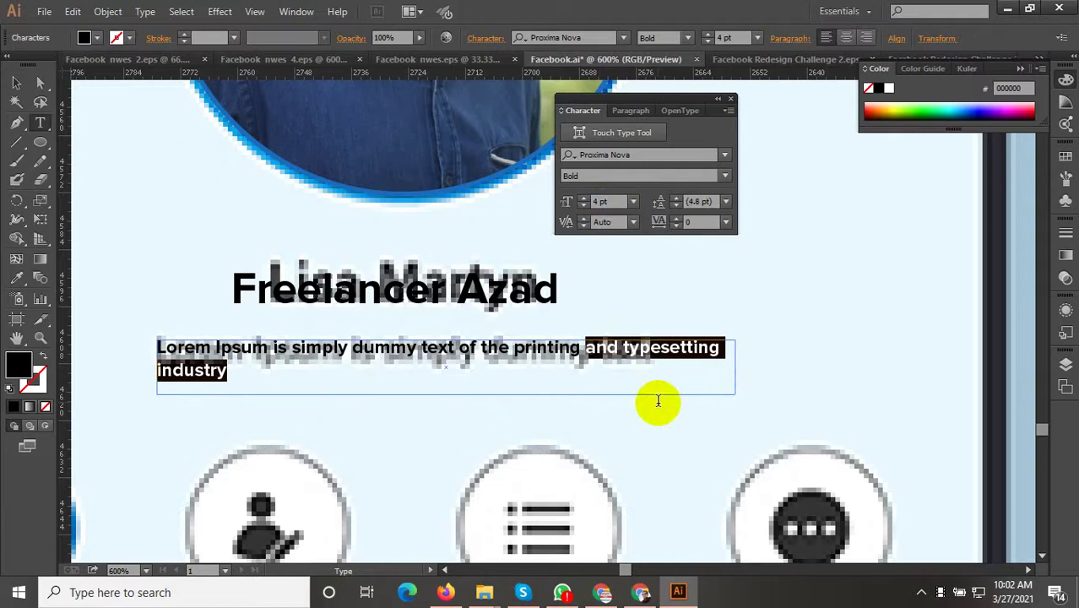
pyautogui.press('BackSpace')
pyautogui.moveTo(587, 353); pyautogui.dragTo(371, 287)
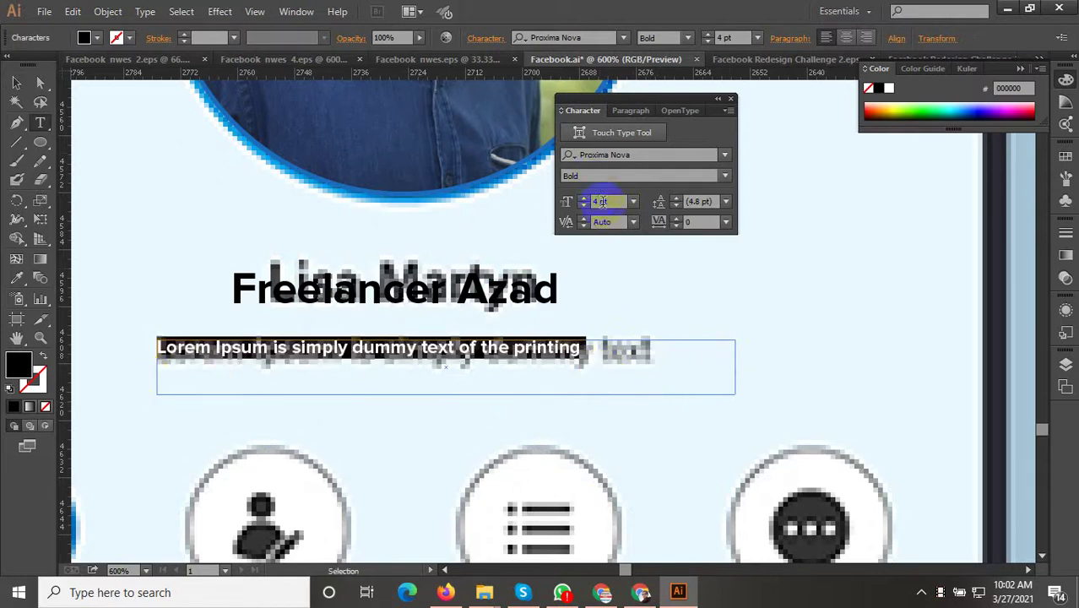
pyautogui.press('Up')
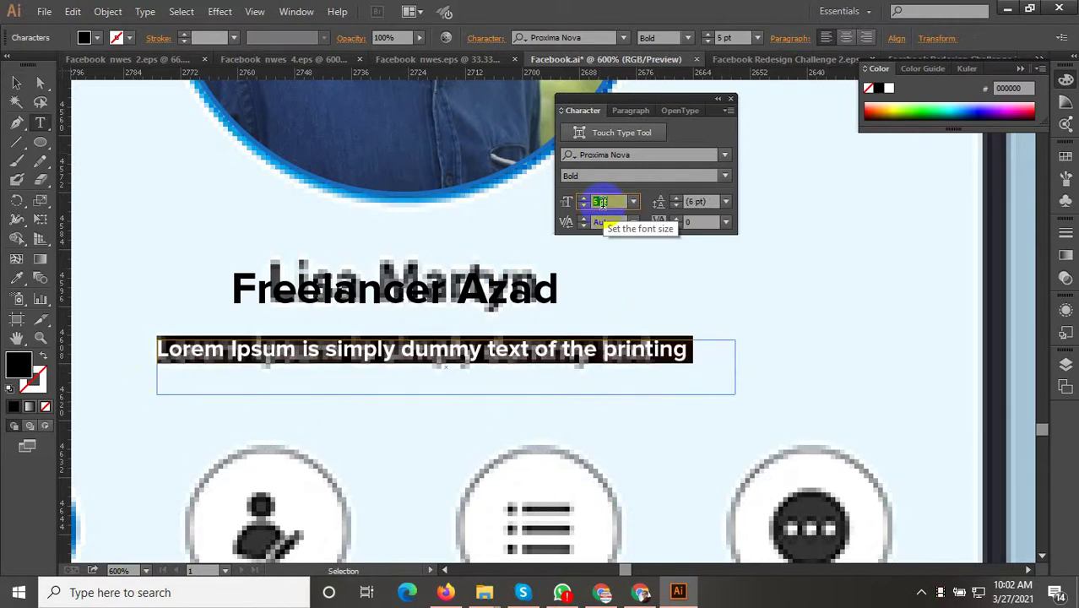
pyautogui.click(13, 83)
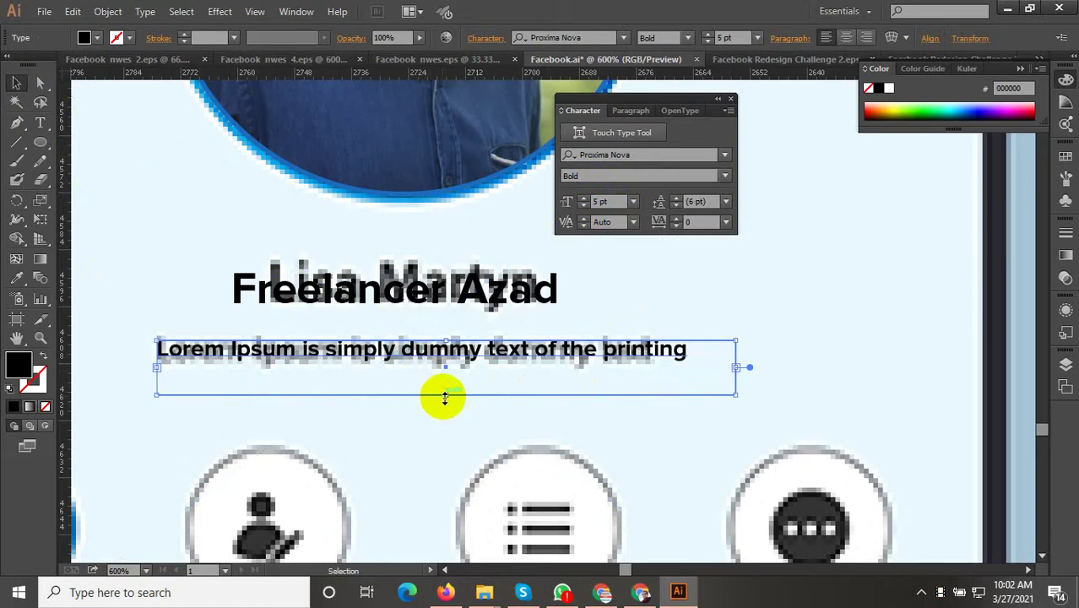
pyautogui.moveTo(447, 397); pyautogui.dragTo(447, 375)
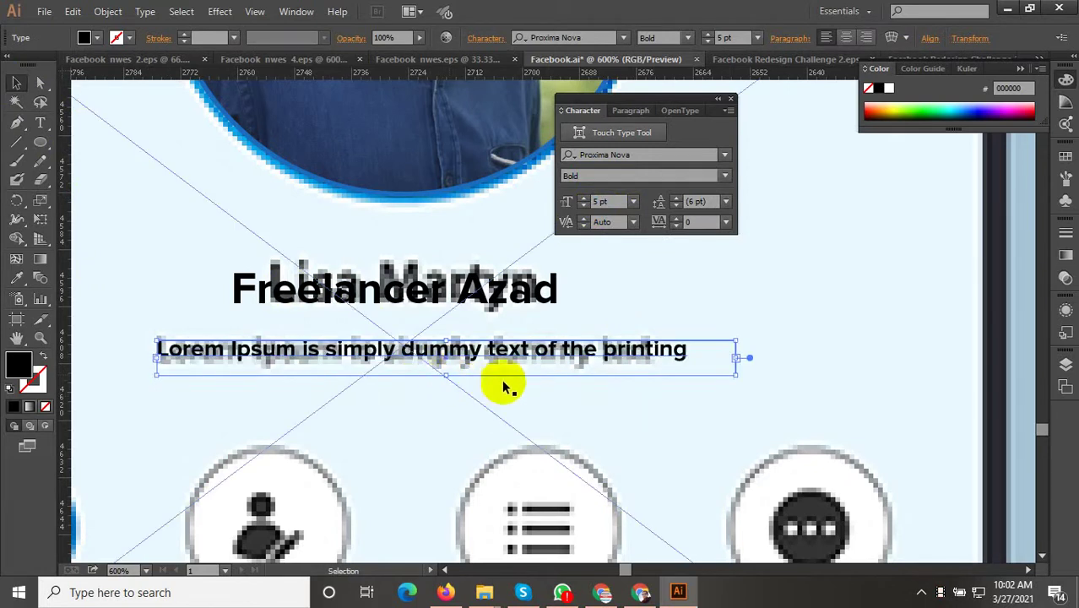
pyautogui.hotkey('ctrl', '-')
pyautogui.hotkey('ctrl', '-')
pyautogui.hotkey('ctrl', '-')
pyautogui.hotkey('ctrl', '-')
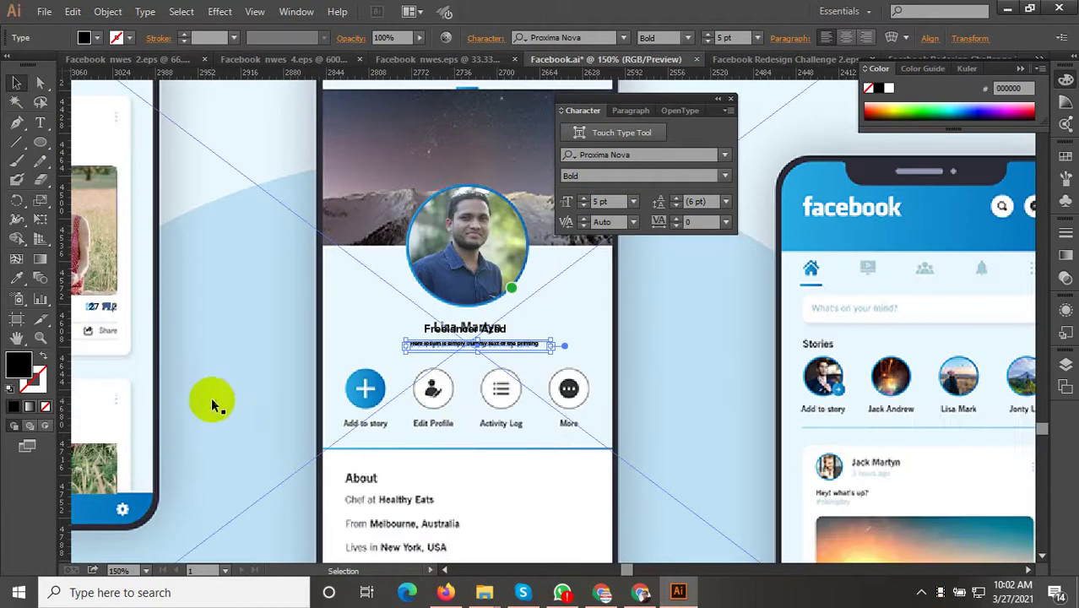
pyautogui.click(356, 445)
pyautogui.hotkey('ctrl', '+')
pyautogui.hotkey('ctrl', '+')
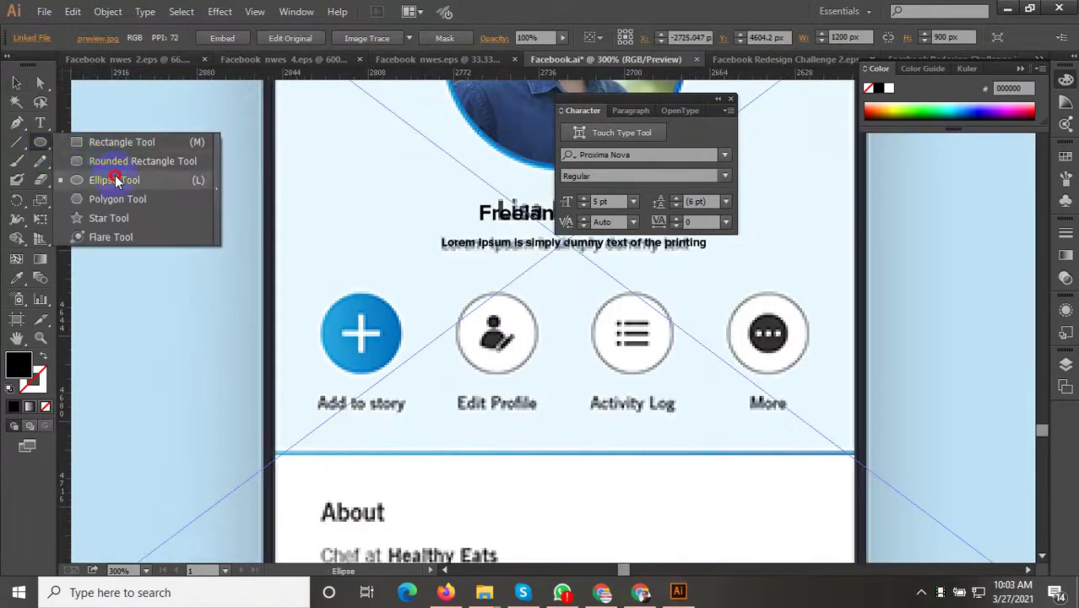
# Step: Draw a new blue circle to the right of the original Add to story icon
pyautogui.moveTo(42, 144); pyautogui.dragTo(116, 175)
pyautogui.scroll(2, 366, 341)
pyautogui.moveTo(366, 341); pyautogui.dragTo(443, 421)
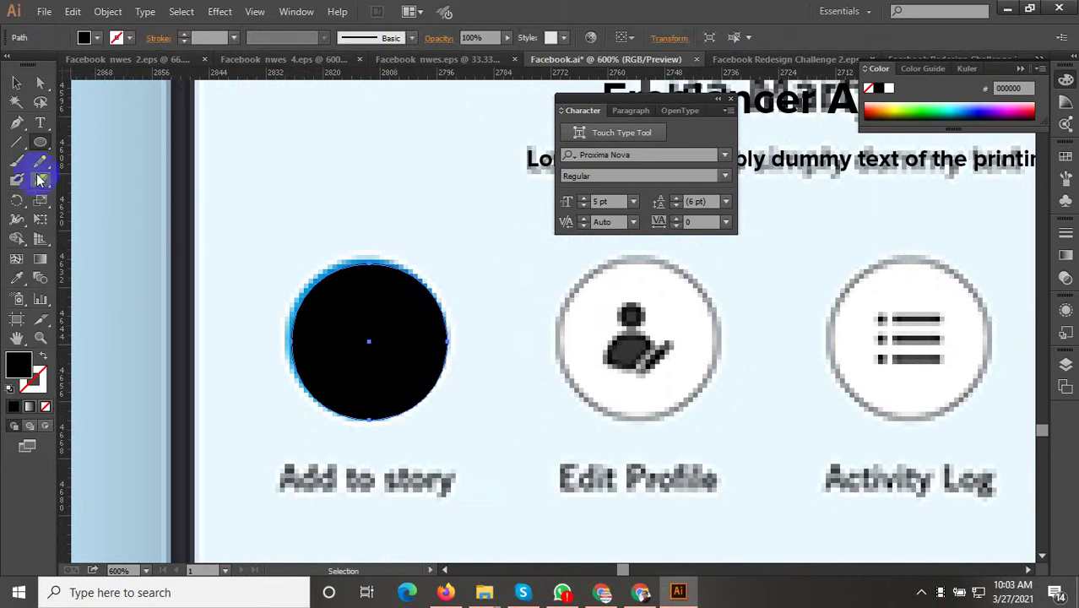
pyautogui.click(16, 83)
pyautogui.moveTo(394, 323); pyautogui.dragTo(487, 325)
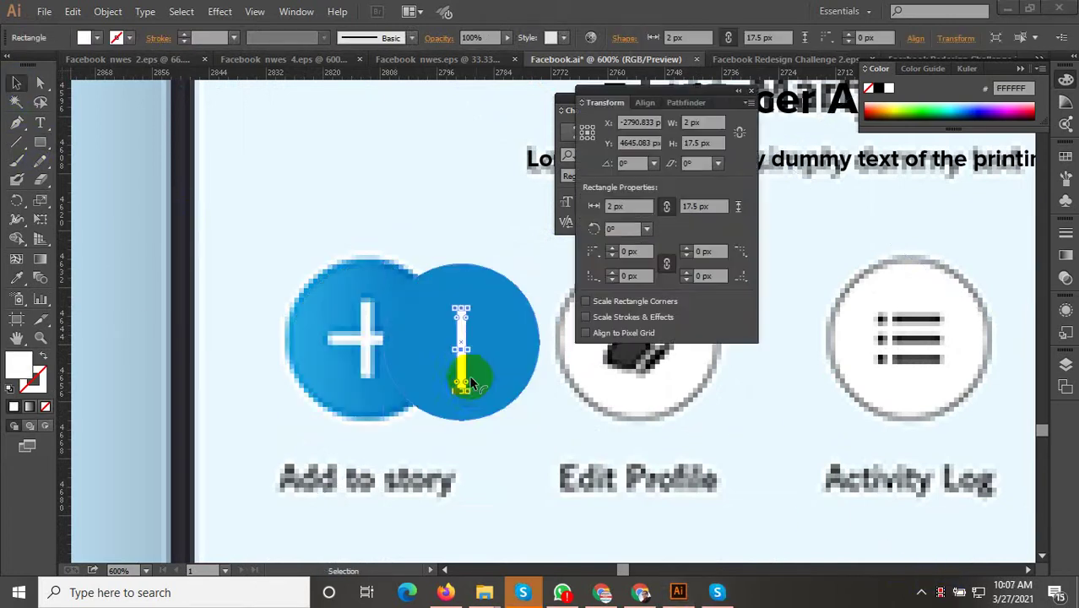
pyautogui.scroll(1, 469, 380)
pyautogui.scroll(1, 471, 405)
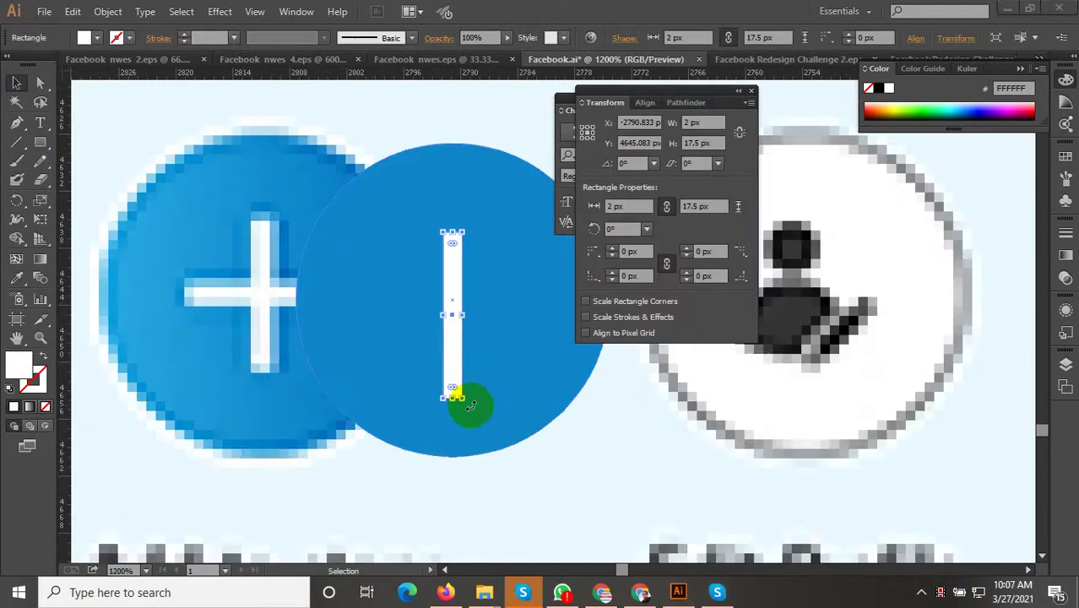
# Step: Duplicate the white bar and rotate the copy 90° to form a plus sign
pyautogui.press('a')
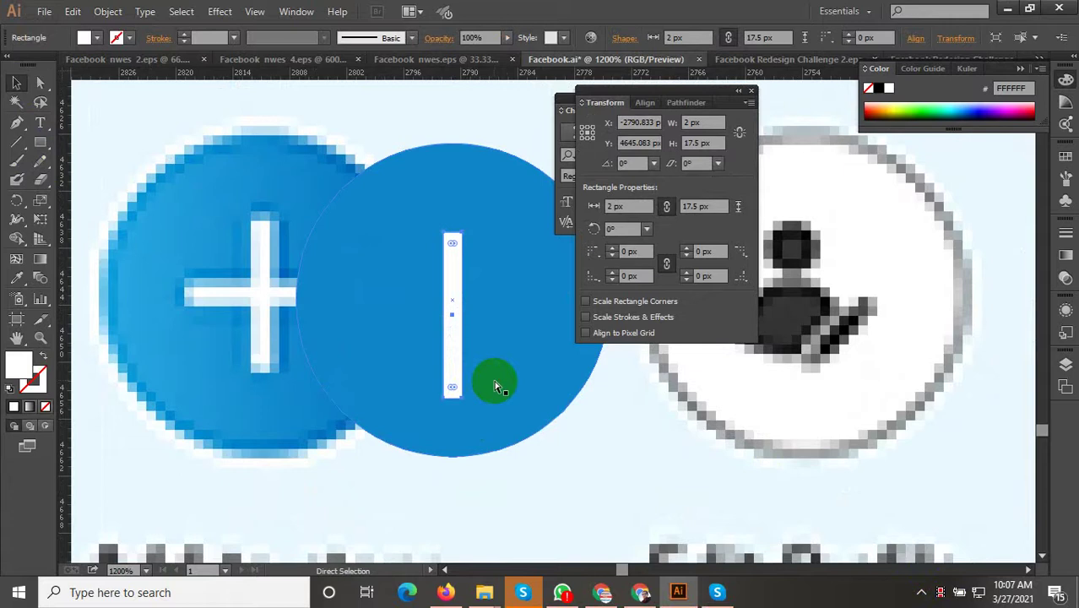
pyautogui.hotkey('ctrl', 'd')
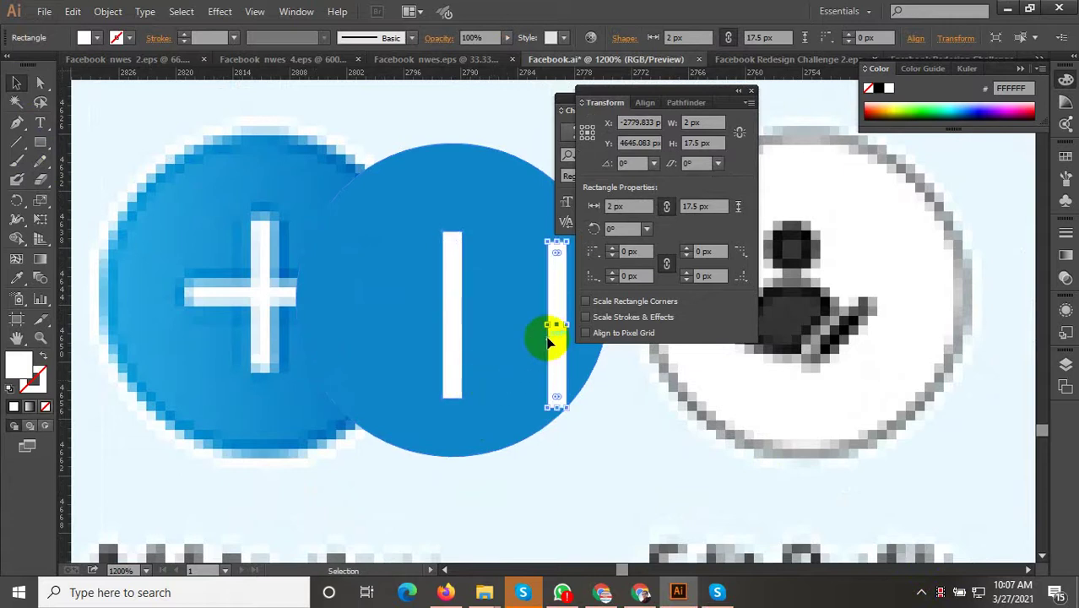
pyautogui.moveTo(558, 338); pyautogui.dragTo(449, 329)
pyautogui.moveTo(456, 406)
pyautogui.mouseDown()
pyautogui.moveTo(495, 321)
pyautogui.moveTo(477, 282)
pyautogui.mouseUp()
pyautogui.scroll(1, 465, 324)
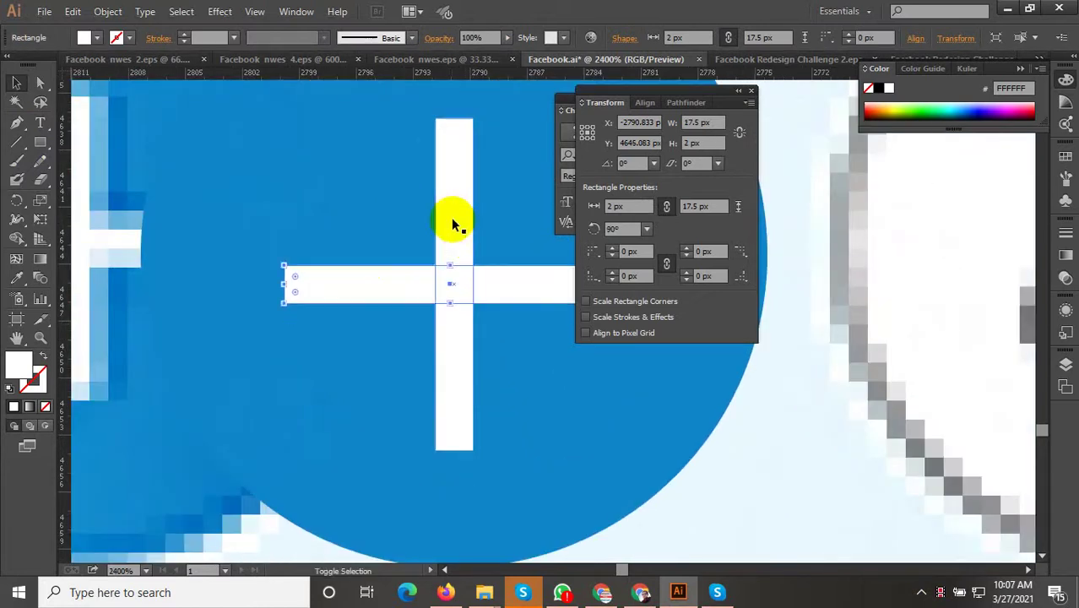
pyautogui.keyDown('shift'); pyautogui.click(451, 217); pyautogui.keyUp('shift')
pyautogui.scroll(-1, 393, 292)
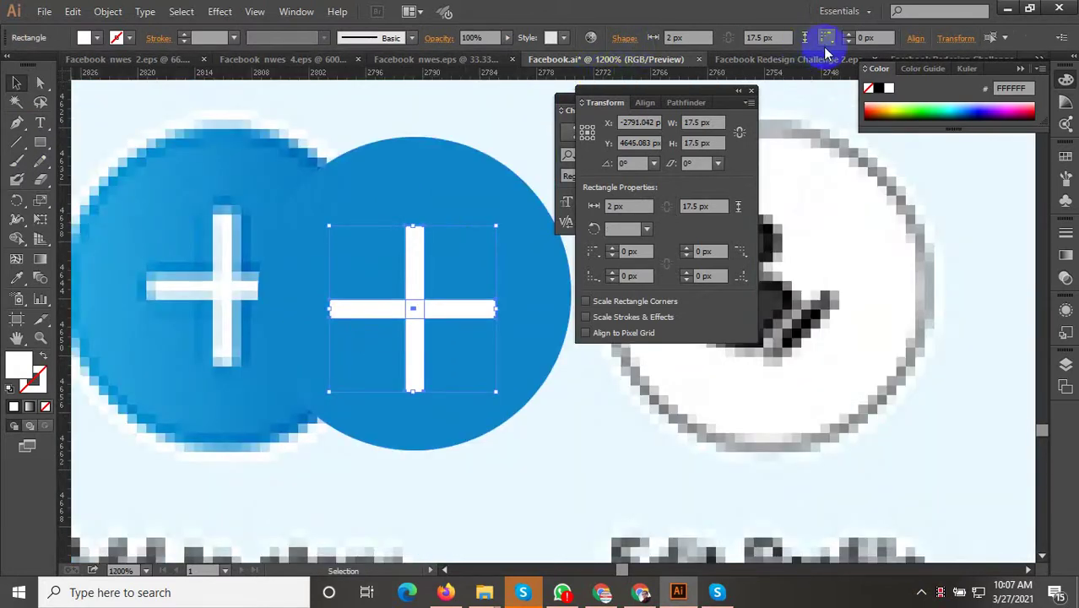
# Step: Browse the Pathfinder, OpenType, Character and Paragraph panels, setting justified alignment
pyautogui.click(295, 12)
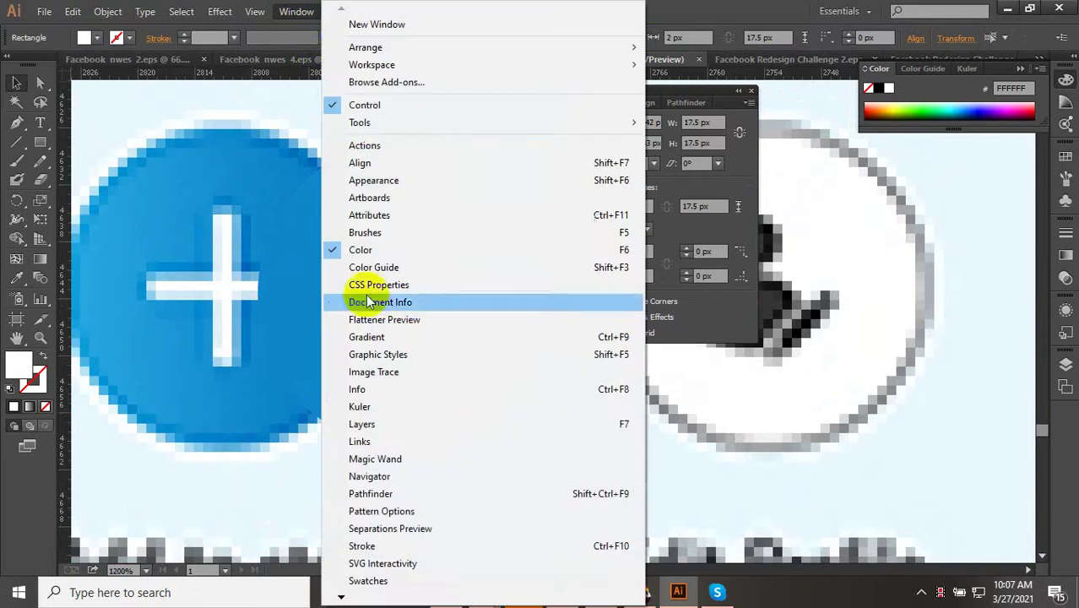
pyautogui.click(691, 230)
pyautogui.click(686, 102)
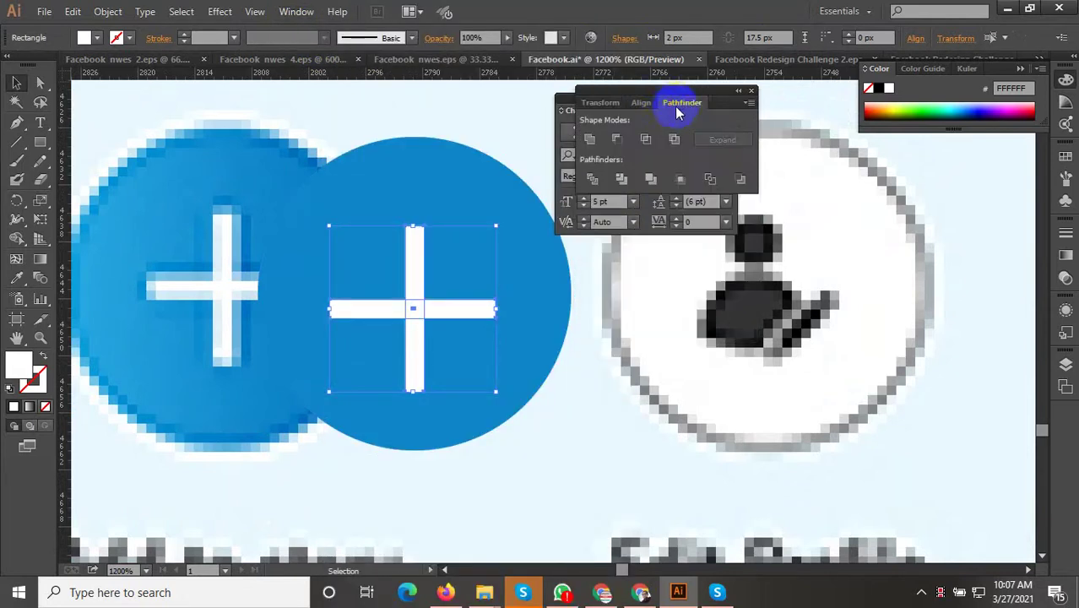
pyautogui.moveTo(668, 92); pyautogui.dragTo(853, 102)
pyautogui.click(680, 110)
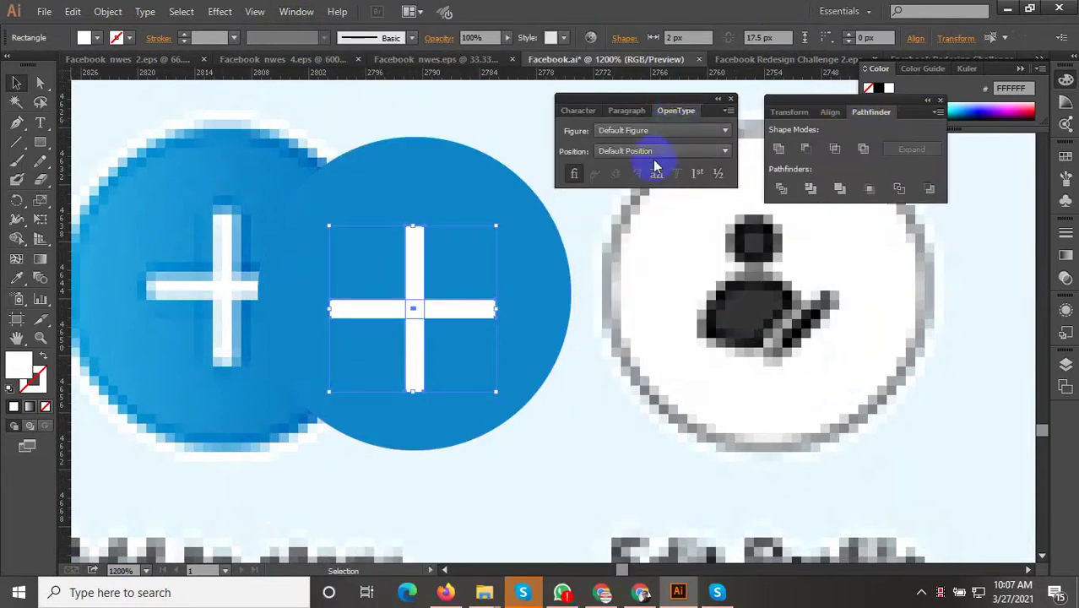
pyautogui.click(632, 110)
pyautogui.click(581, 110)
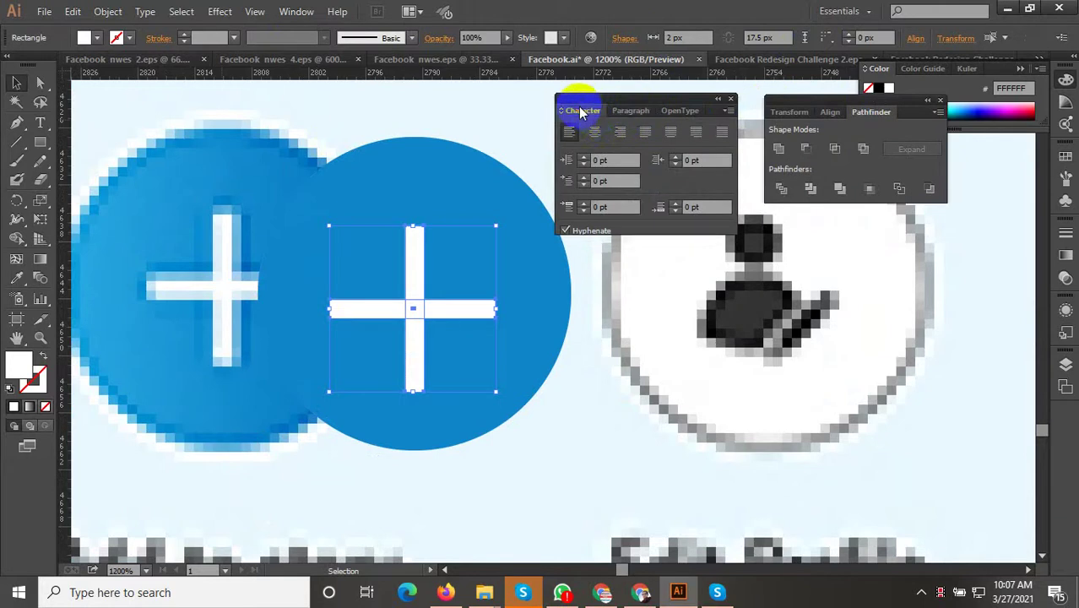
pyautogui.click(629, 109)
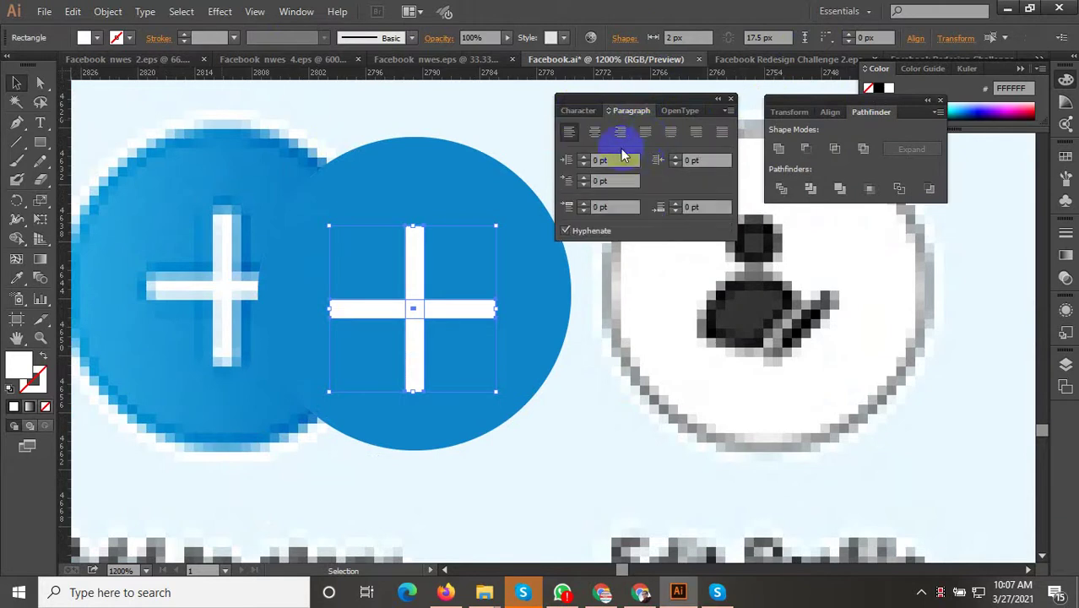
pyautogui.click(696, 135)
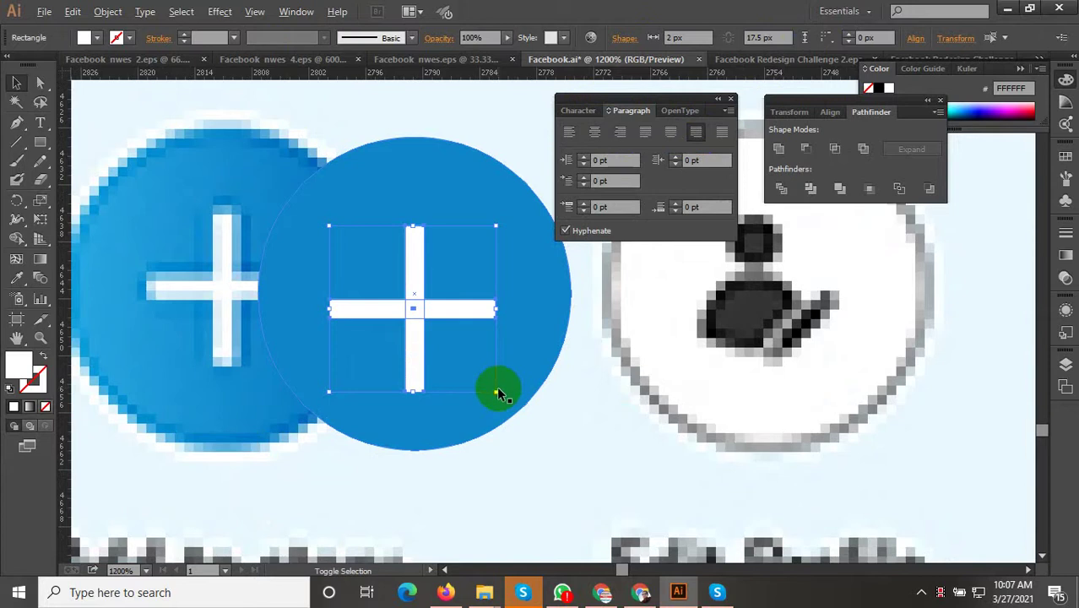
# Step: Resize the plus sign to fit the blue circle and group the two
pyautogui.moveTo(496, 388); pyautogui.dragTo(486, 384)
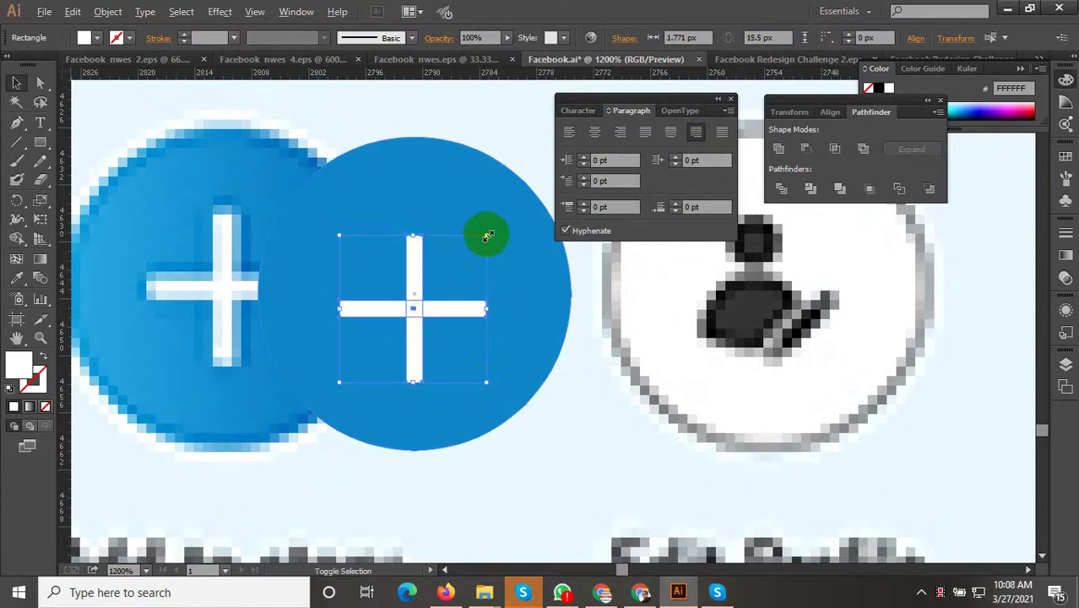
pyautogui.moveTo(486, 233); pyautogui.dragTo(499, 209)
pyautogui.keyDown('shift'); pyautogui.click(444, 210); pyautogui.keyUp('shift')
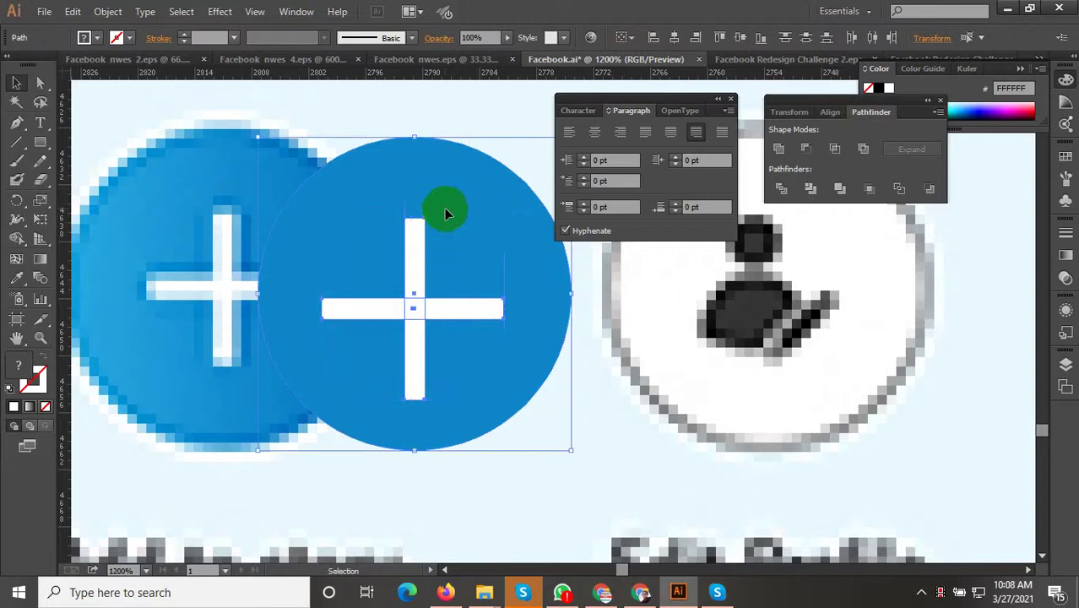
pyautogui.rightClick(423, 234)
pyautogui.click(460, 309)
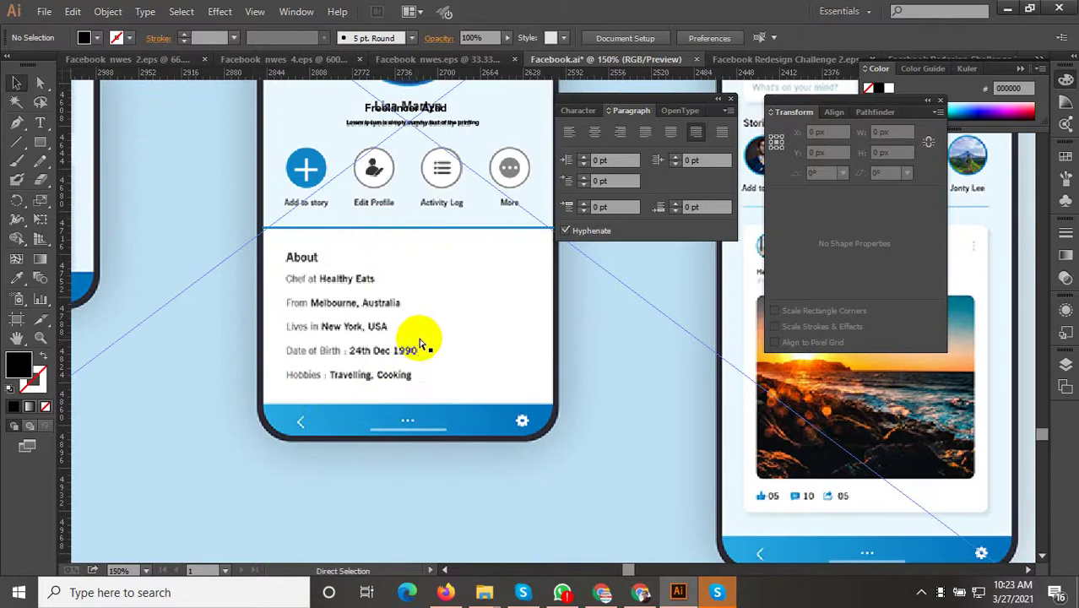
# Step: Paste the copied text and clear 'Freelancer Azad' over the old About label
pyautogui.hotkey('ctrl', 'v')
pyautogui.hotkey('ctrl', '+')
pyautogui.moveTo(513, 293); pyautogui.dragTo(453, 245)
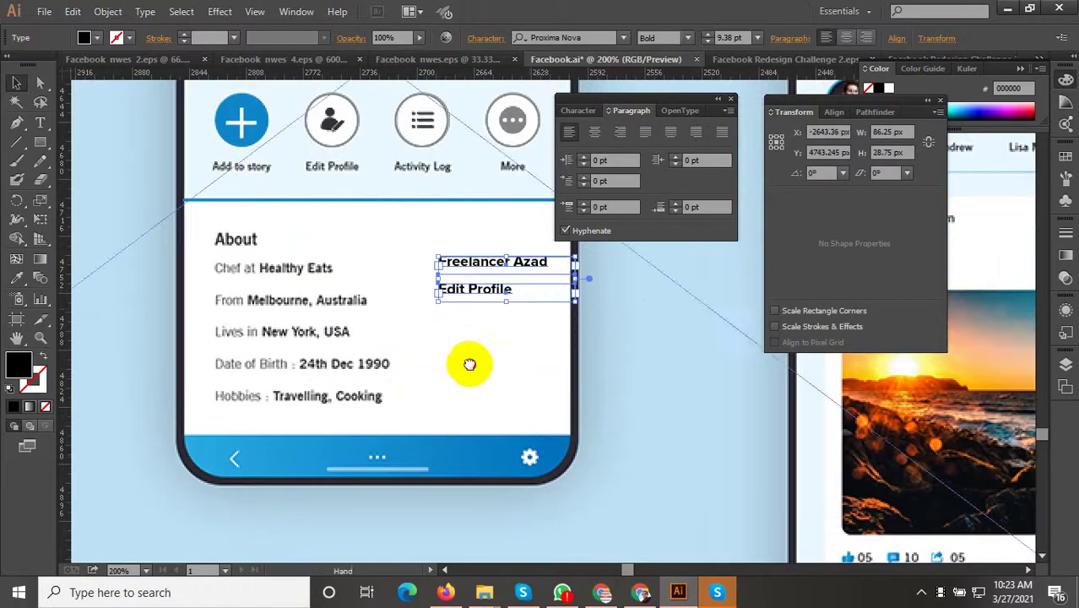
pyautogui.moveTo(470, 361); pyautogui.dragTo(568, 375)
pyautogui.click(568, 375)
pyautogui.hotkey('ctrl', '+')
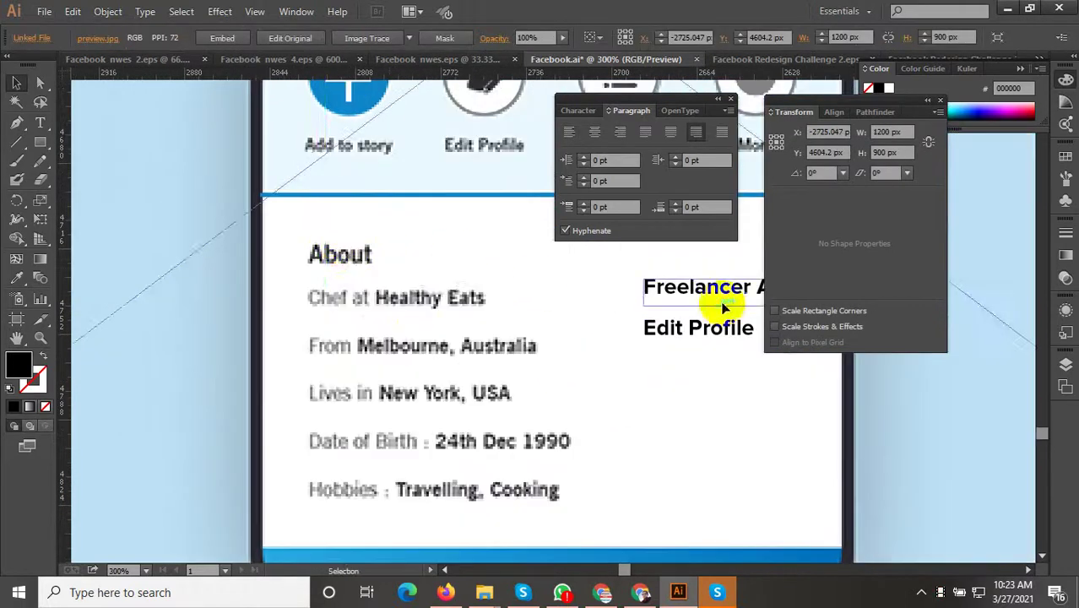
pyautogui.moveTo(656, 288)
pyautogui.mouseDown()
pyautogui.moveTo(553, 292)
pyautogui.moveTo(324, 256)
pyautogui.mouseUp()
pyautogui.doubleClick(313, 258)
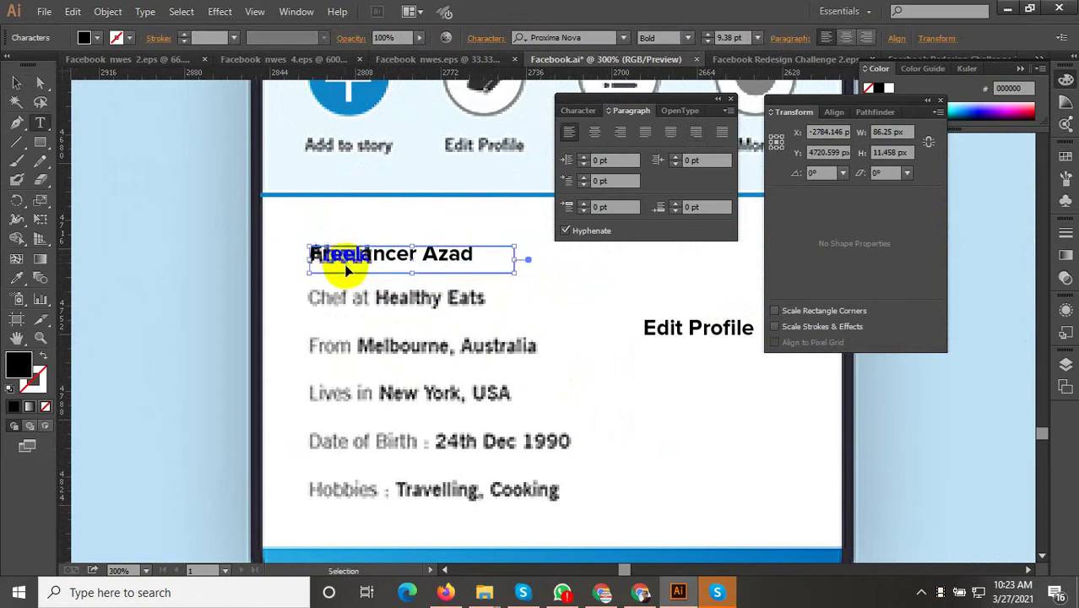
pyautogui.hotkey('ctrl', 'a')
pyautogui.press('BackSpace')
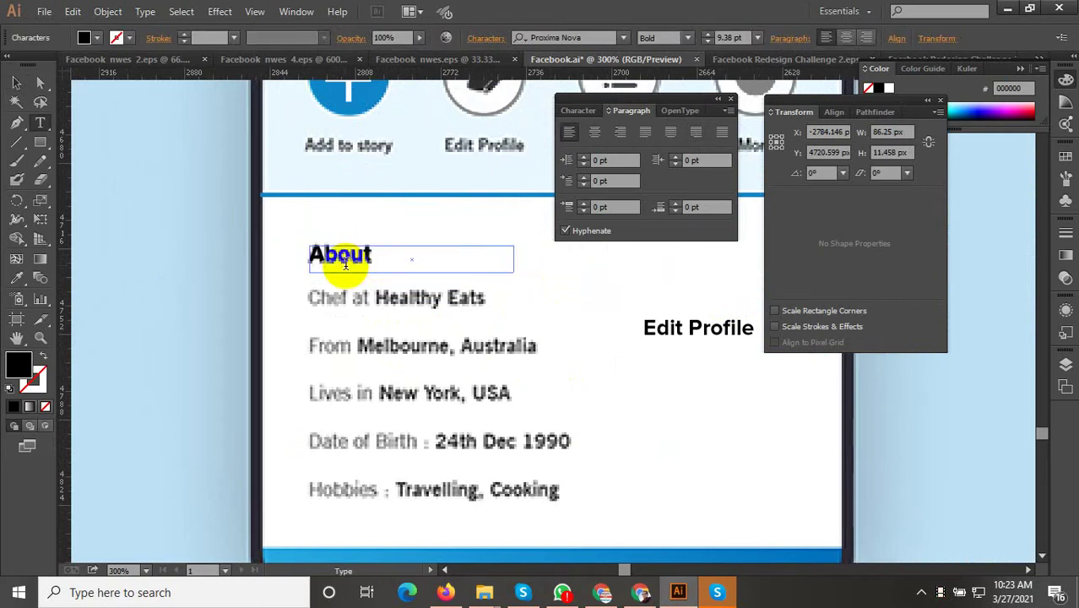
pyautogui.click(16, 82)
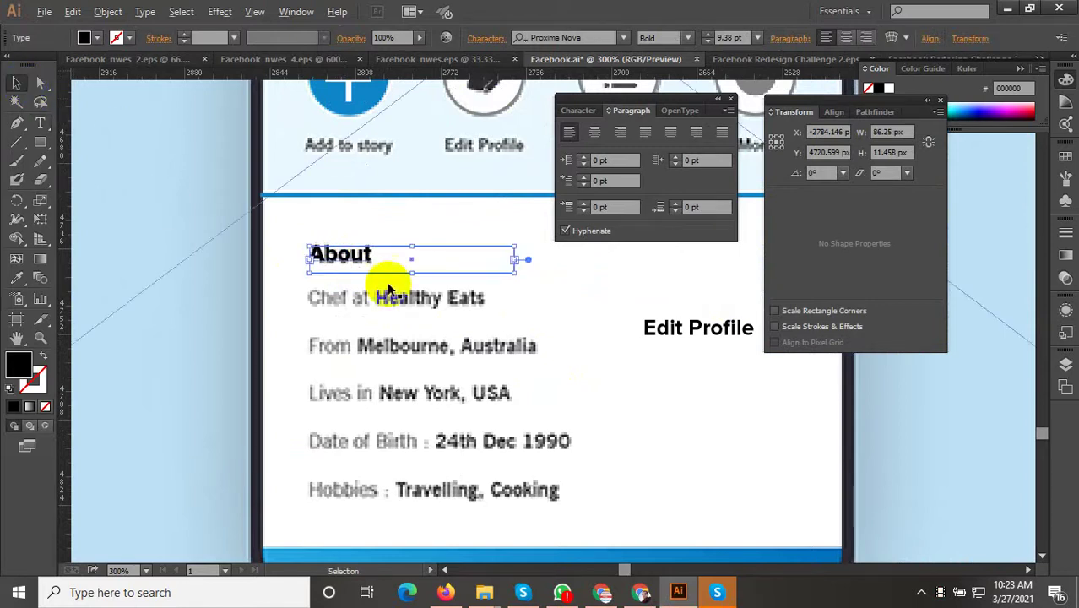
# Step: Duplicate the About heading just below it and start editing the copy's text
pyautogui.scroll(2, 388, 285)
pyautogui.keyDown('alt'); pyautogui.moveTo(291, 218); pyautogui.dragTo(292, 261); pyautogui.keyUp('alt')
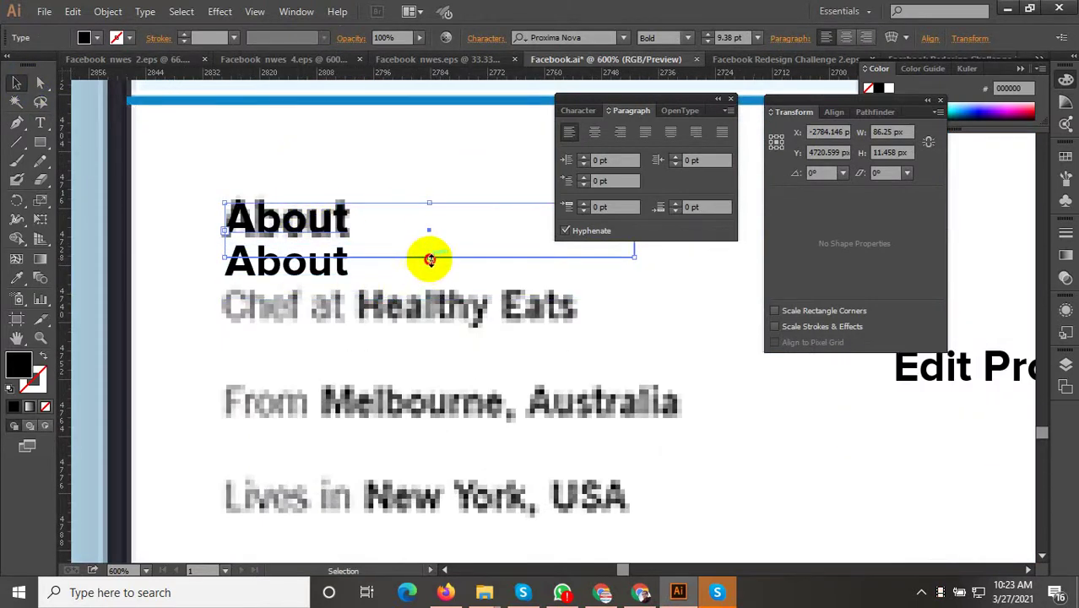
pyautogui.doubleClick(431, 242)
pyautogui.press('Escape')
pyautogui.click(328, 262)
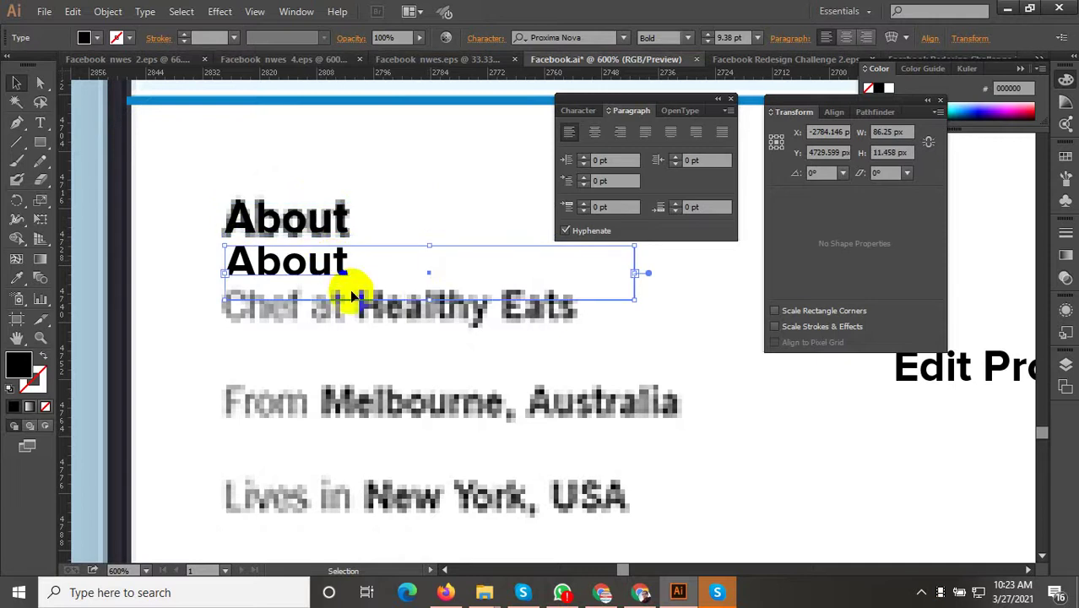
pyautogui.doubleClick(429, 285)
# Step: Retype the duplicated About line as 'Clod at health eats' and copy it one line lower
pyautogui.press('BackSpace')
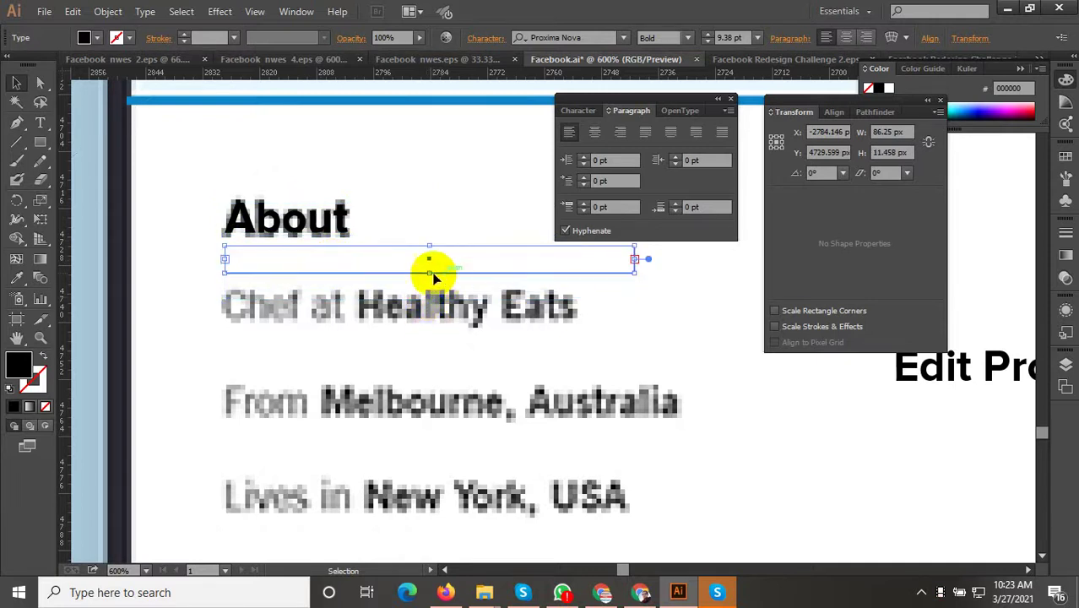
pyautogui.write('About')
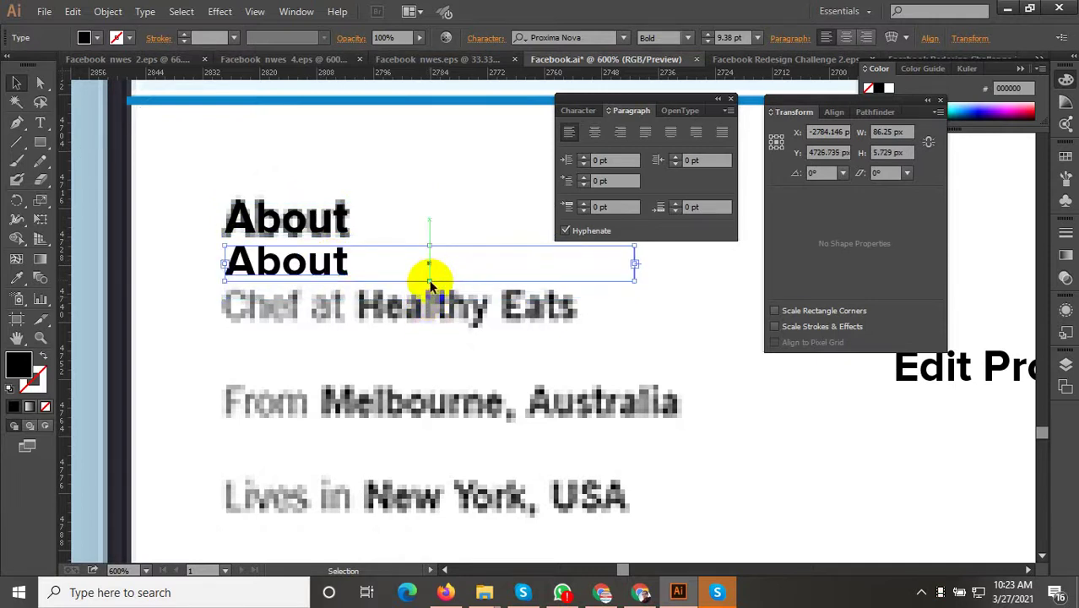
pyautogui.moveTo(429, 281); pyautogui.dragTo(253, 275)
pyautogui.click(330, 277)
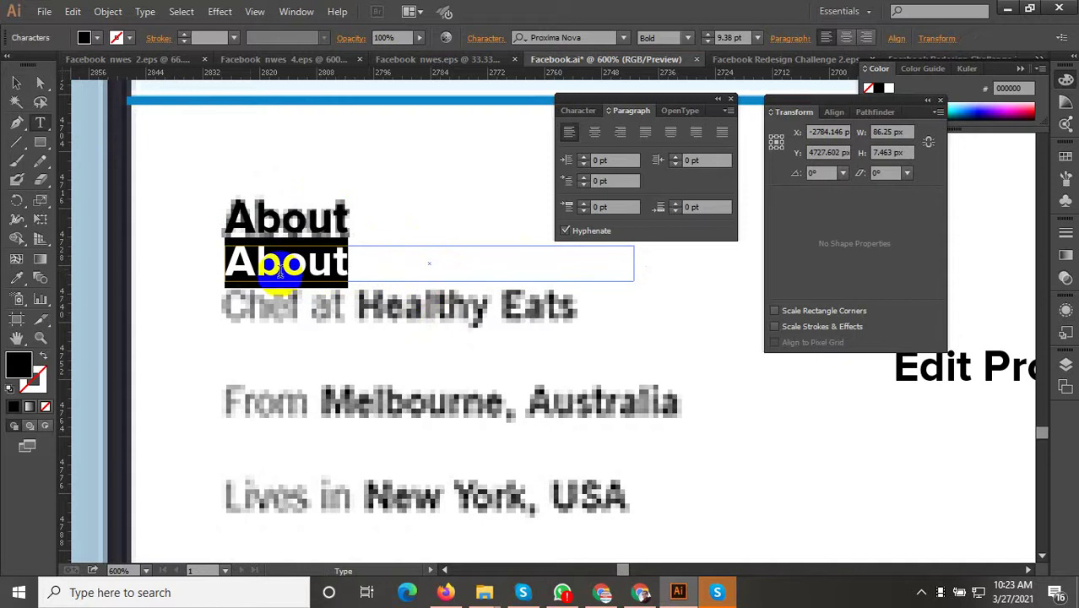
pyautogui.scroll(-1, 376, 425)
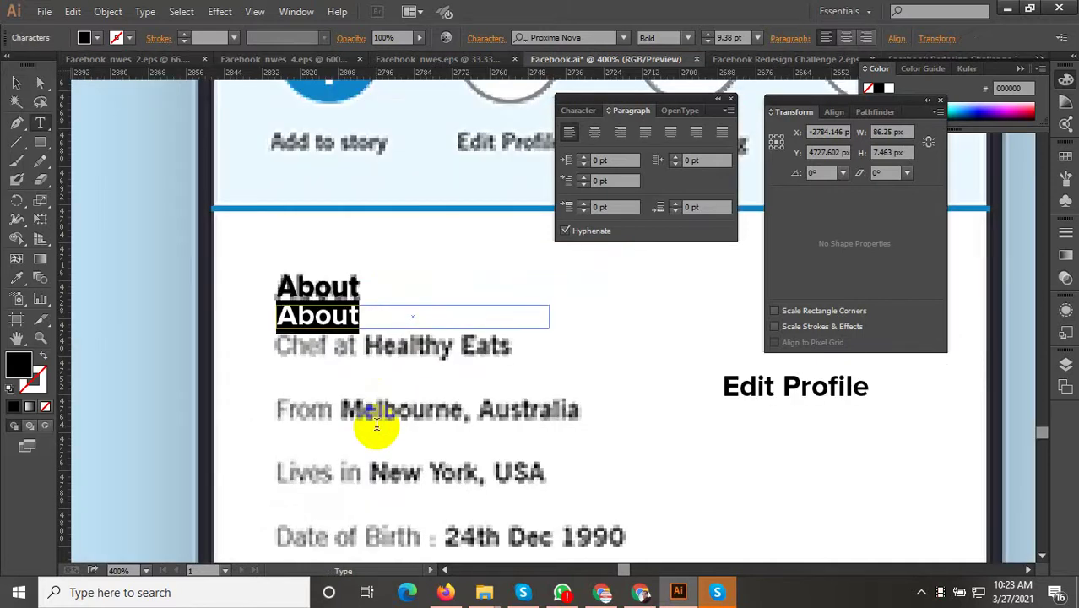
pyautogui.write('Clod')
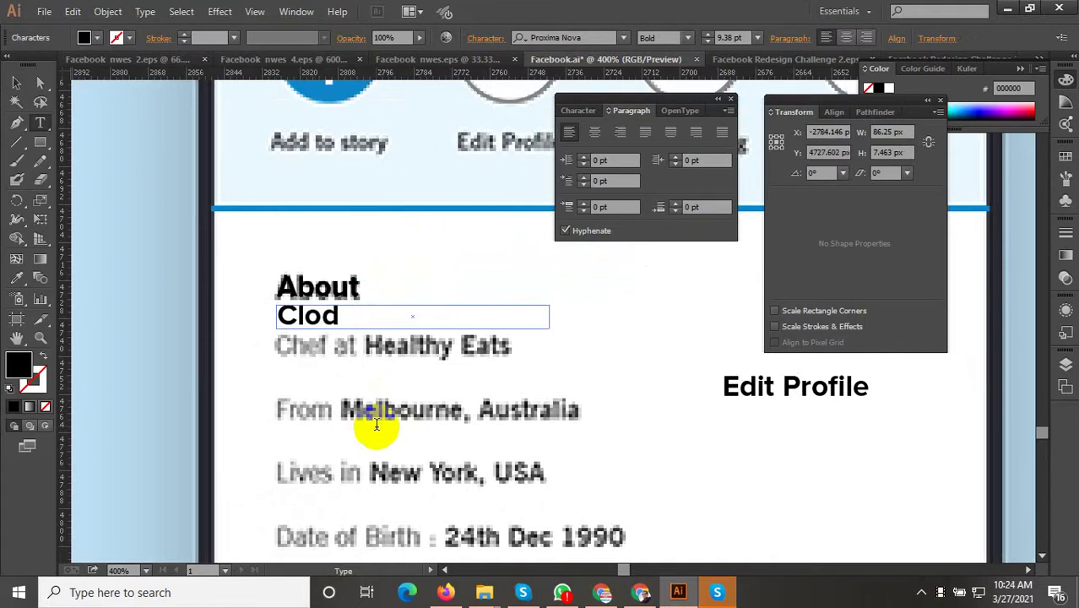
pyautogui.write(' A')
pyautogui.write('heal')
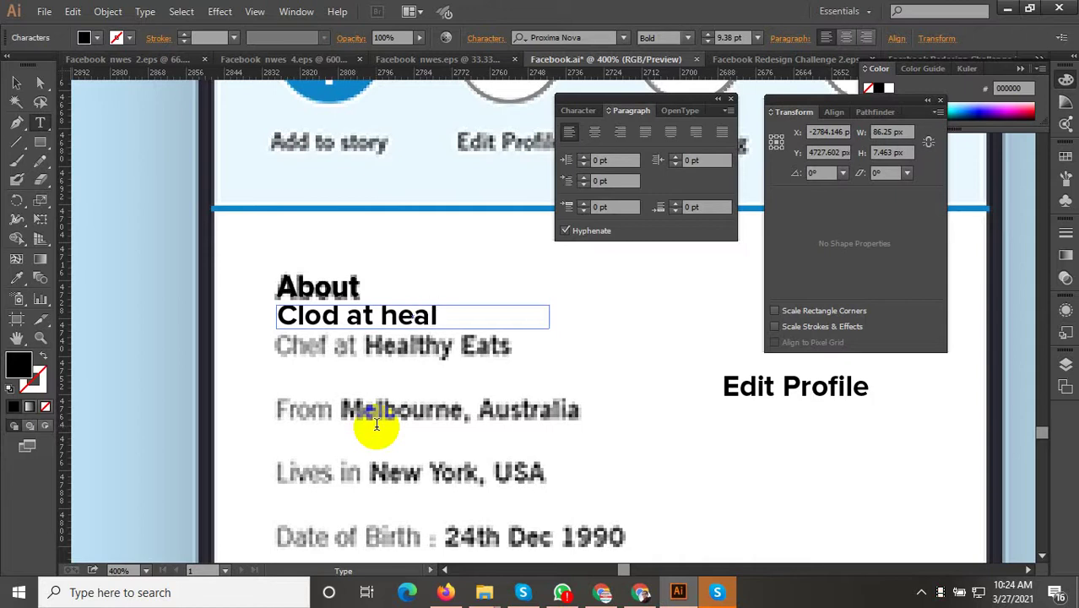
pyautogui.write('e')
pyautogui.write('ats')
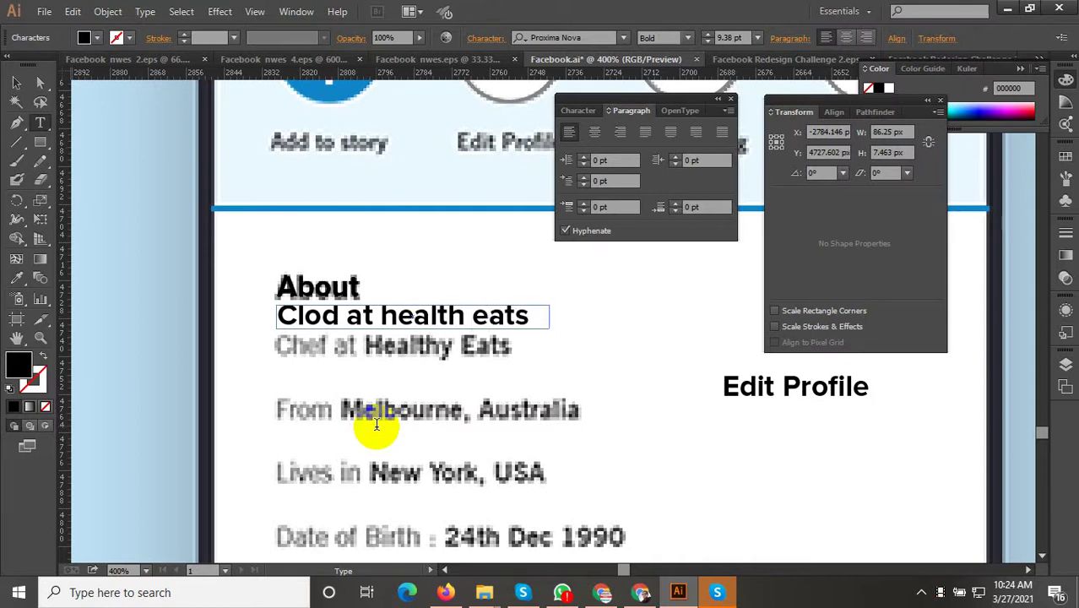
pyautogui.click(16, 82)
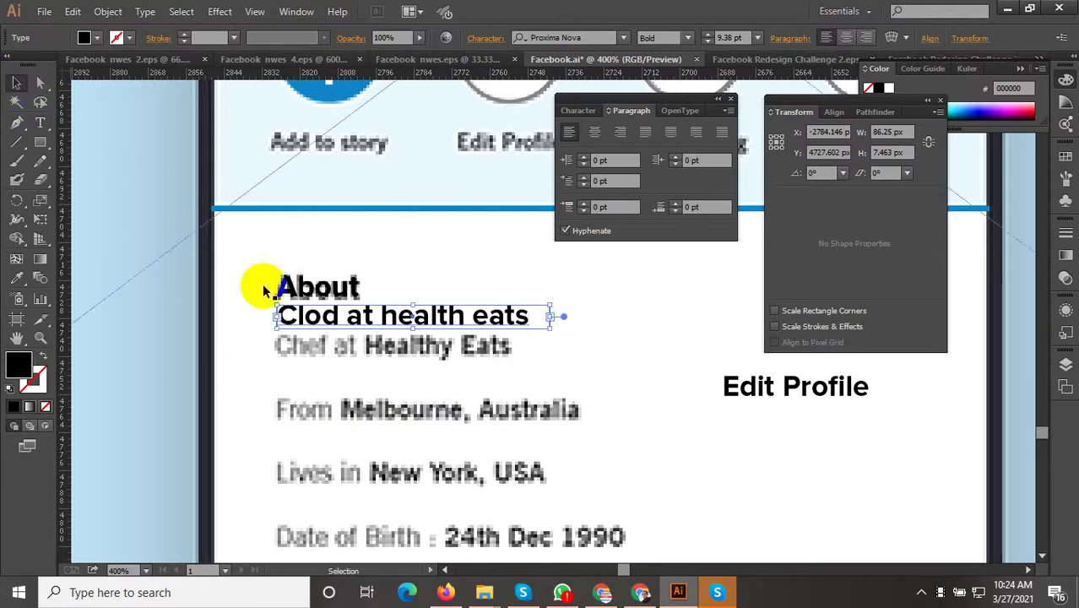
pyautogui.moveTo(289, 325); pyautogui.dragTo(308, 387)
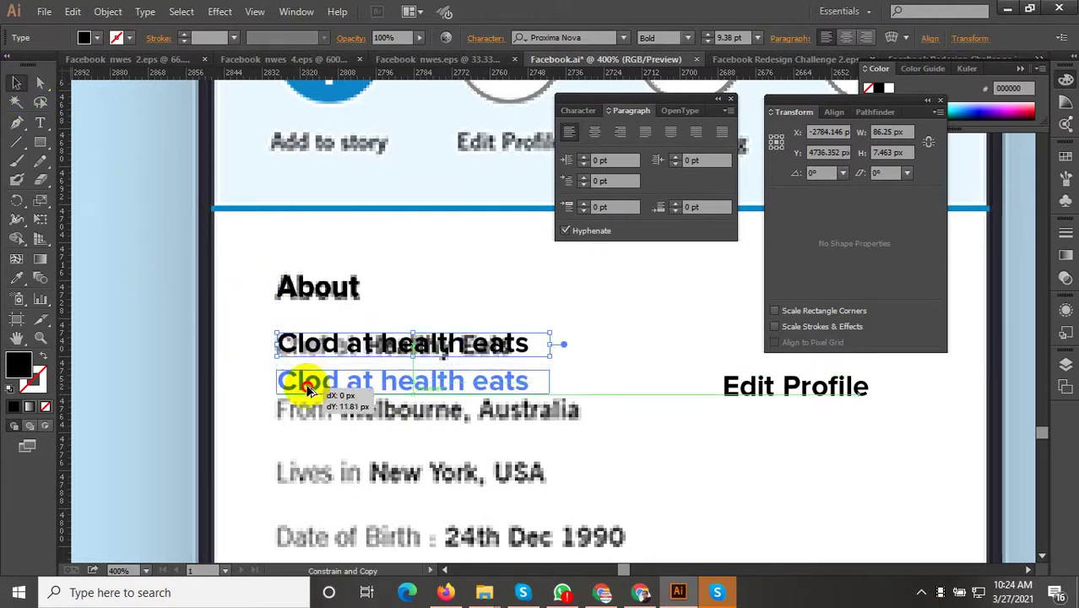
# Step: Rewrite the copied line as 'From Bangladesh', correcting the mistyped place name
pyautogui.doubleClick(308, 387)
pyautogui.tripleClick(306, 385)
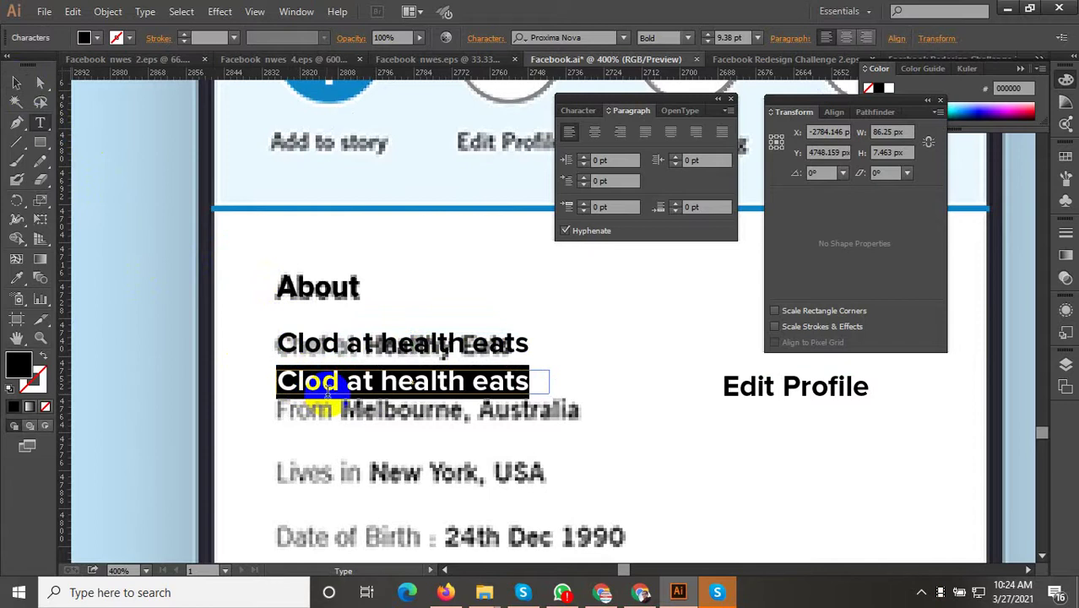
pyautogui.write('Fro')
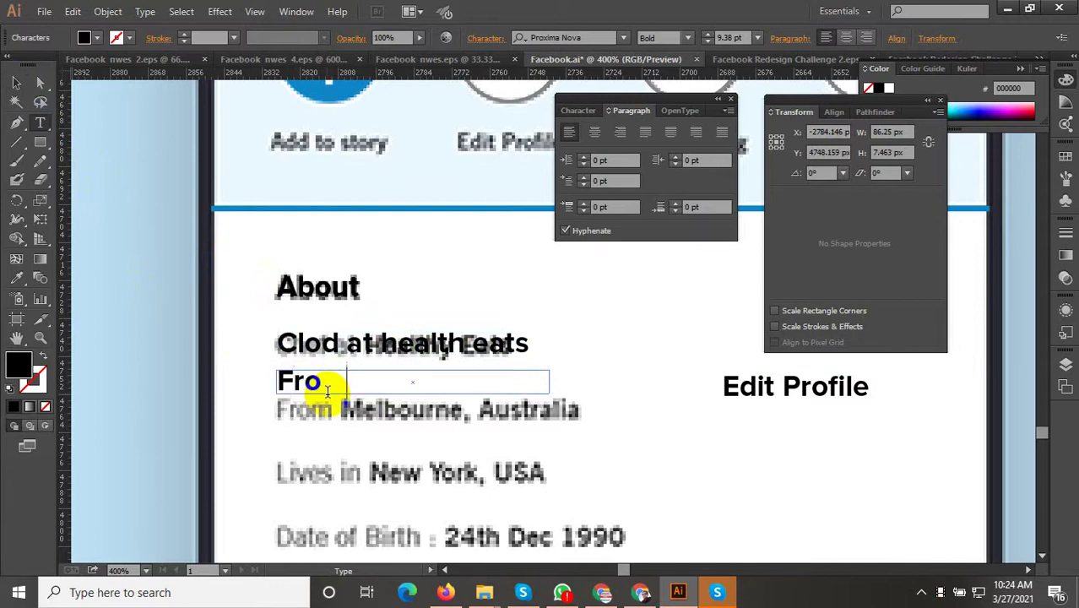
pyautogui.write('m')
pyautogui.write(' m')
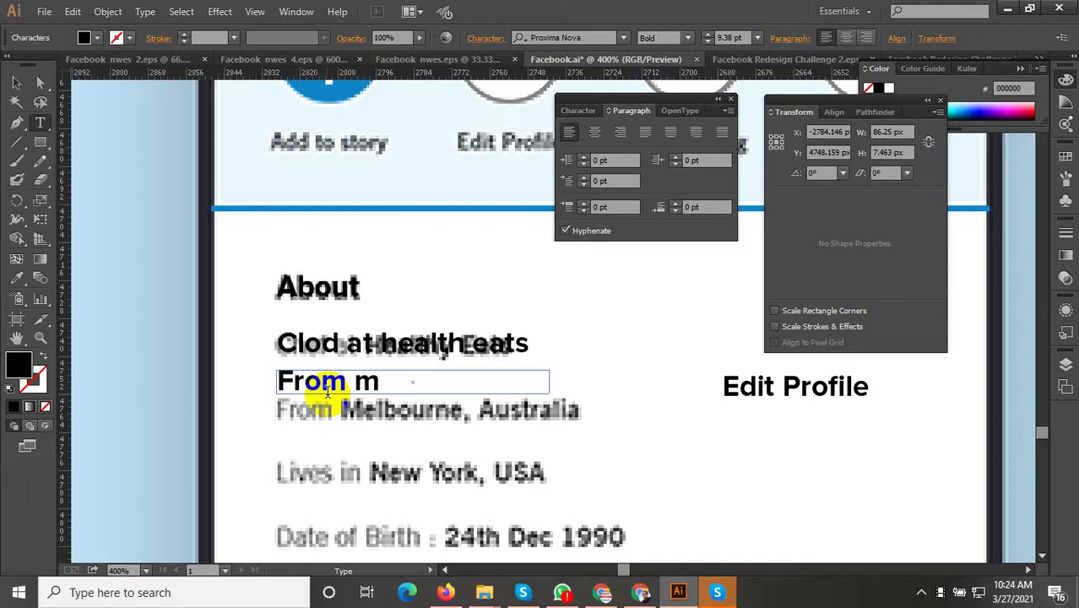
pyautogui.press('BackSpace')
pyautogui.write('Mr')
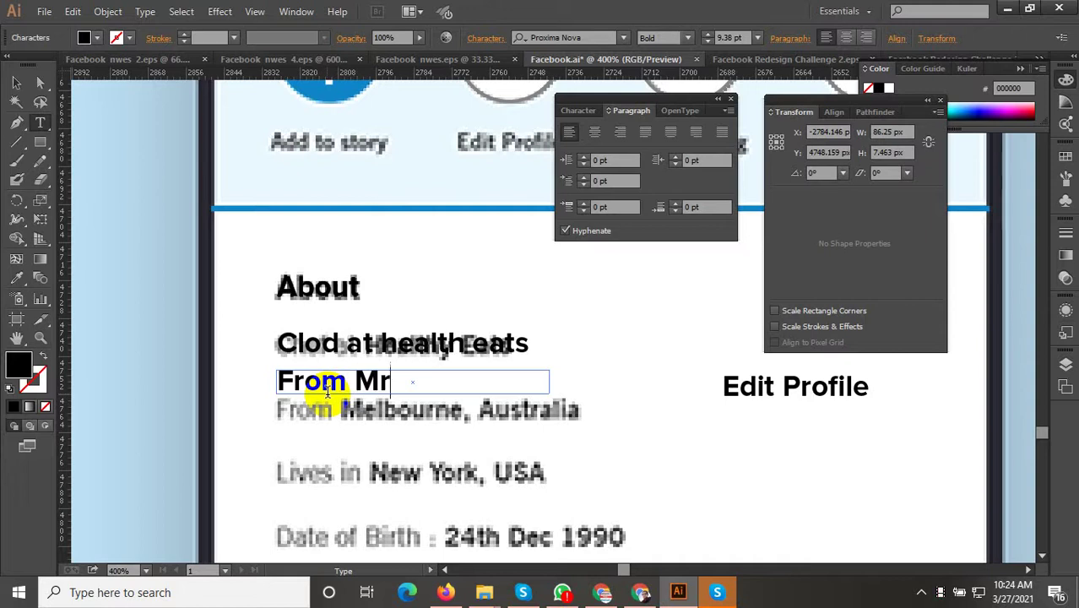
pyautogui.write('lbo')
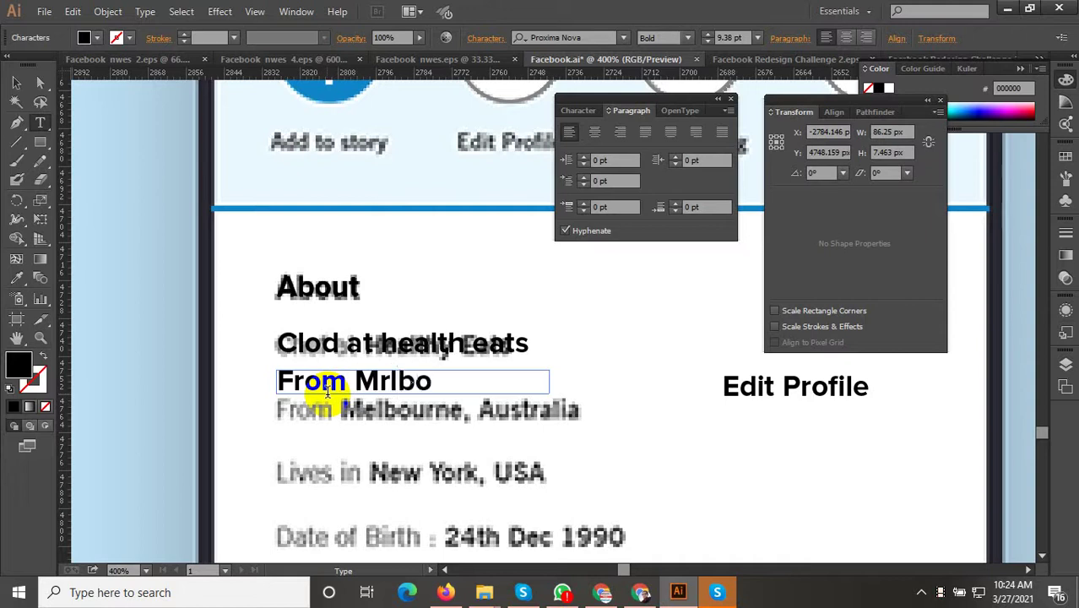
pyautogui.write('urn')
pyautogui.write('e,')
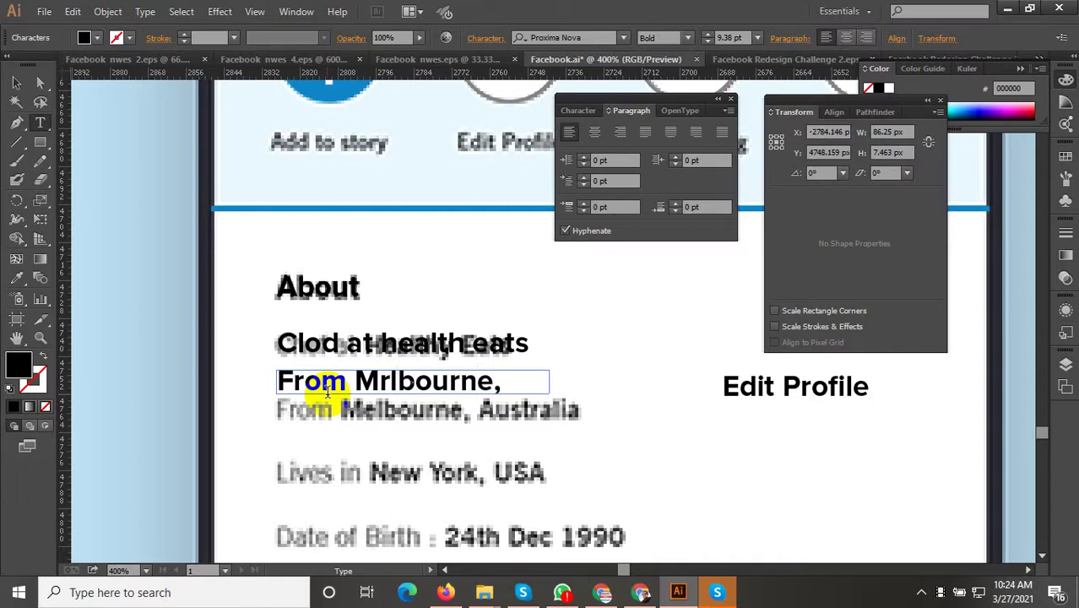
pyautogui.write('Au')
pyautogui.hotkey('ctrl', 'BackSpace')
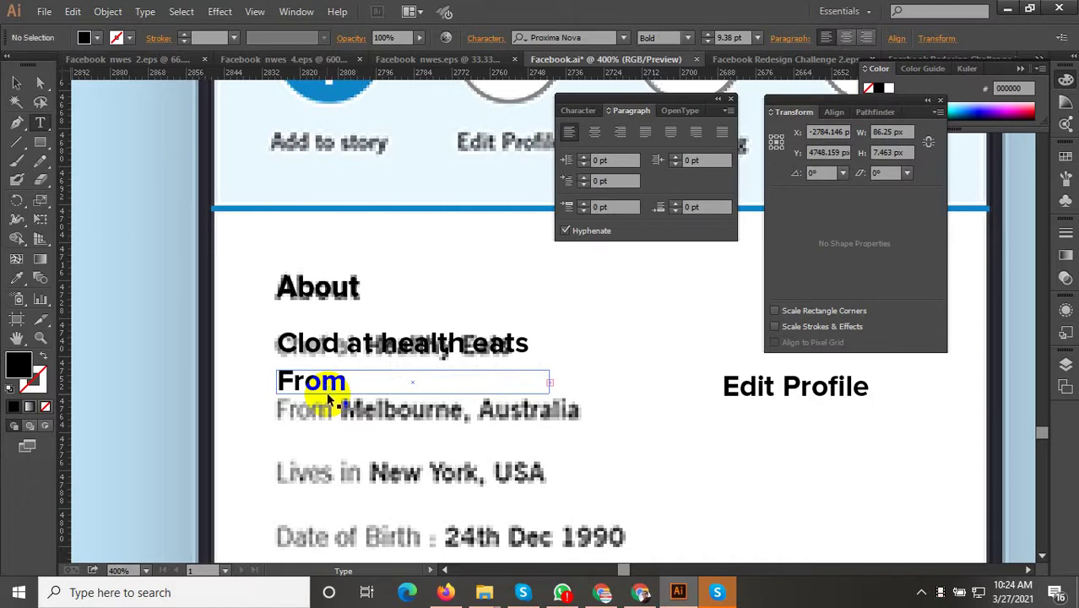
pyautogui.press('Escape')
pyautogui.doubleClick(342, 387)
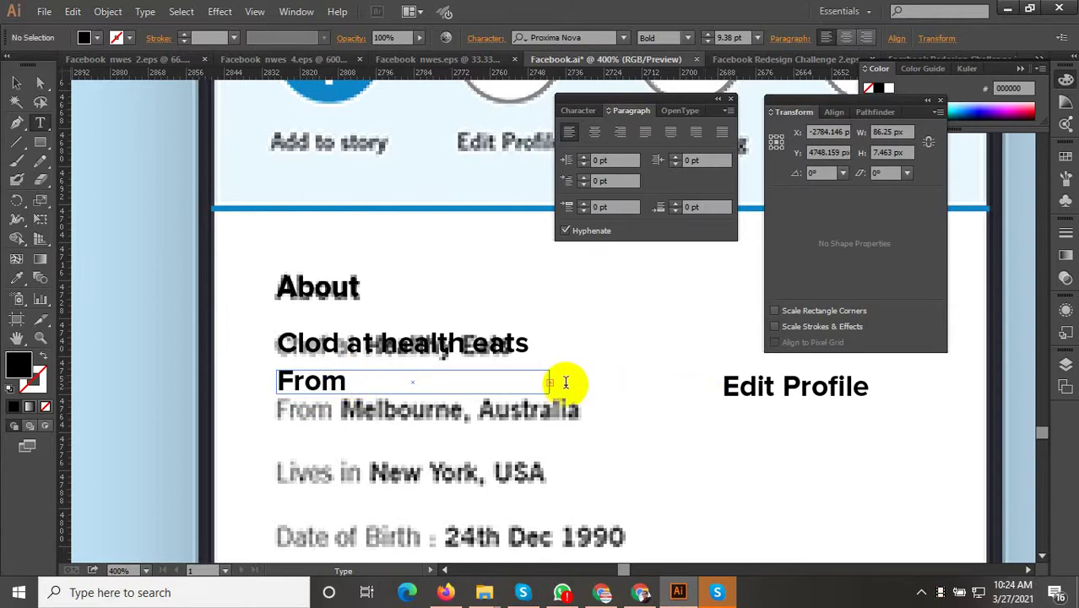
pyautogui.press('Escape')
pyautogui.doubleClick(504, 384)
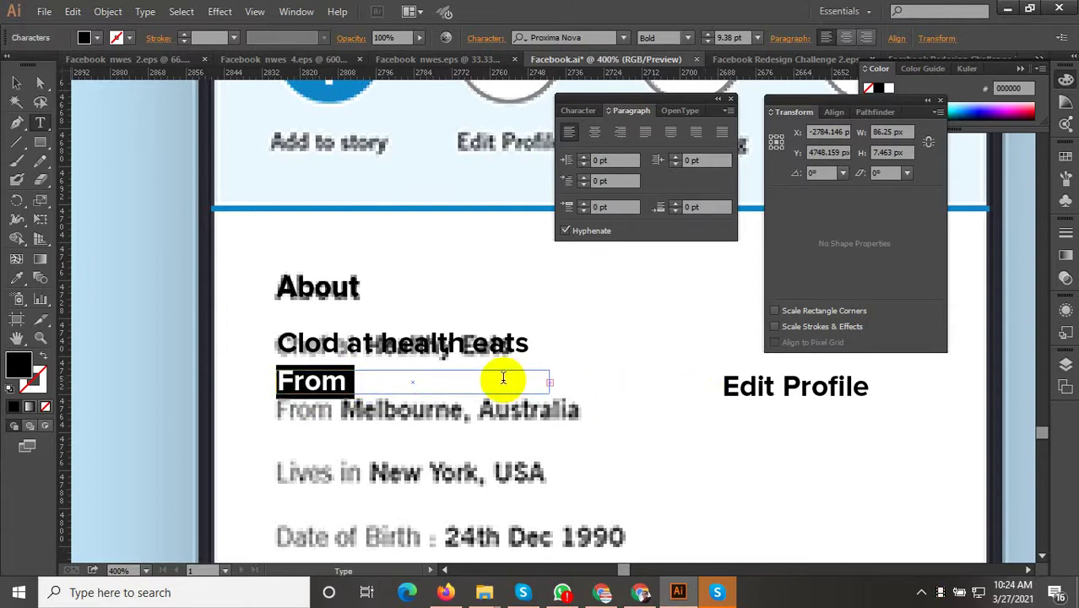
pyautogui.moveTo(364, 383); pyautogui.dragTo(354, 382)
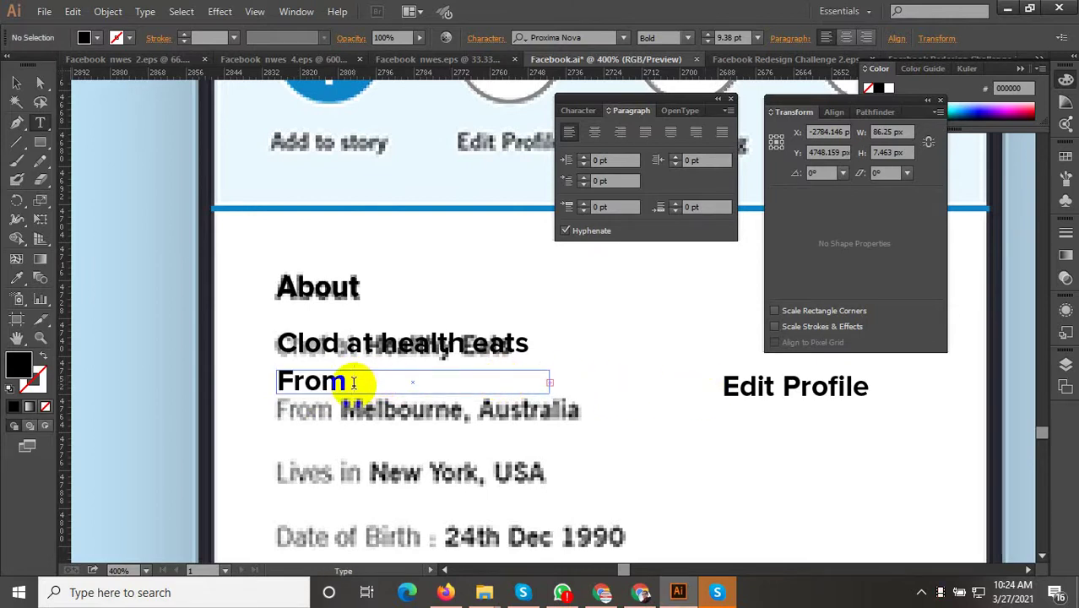
pyautogui.write('BbMrl-')
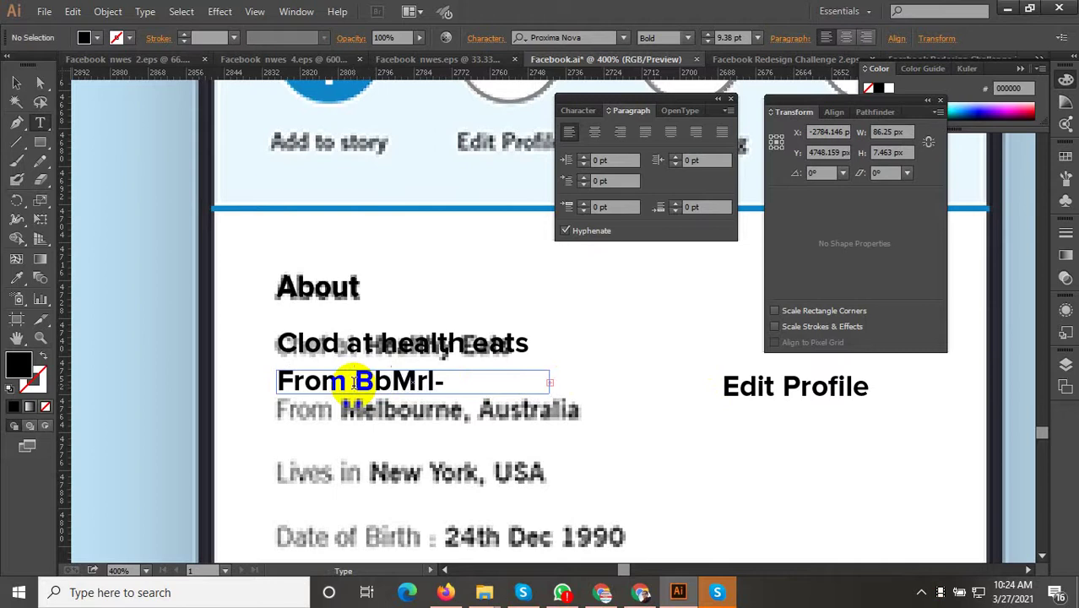
pyautogui.hotkey('ctrl', 'z')
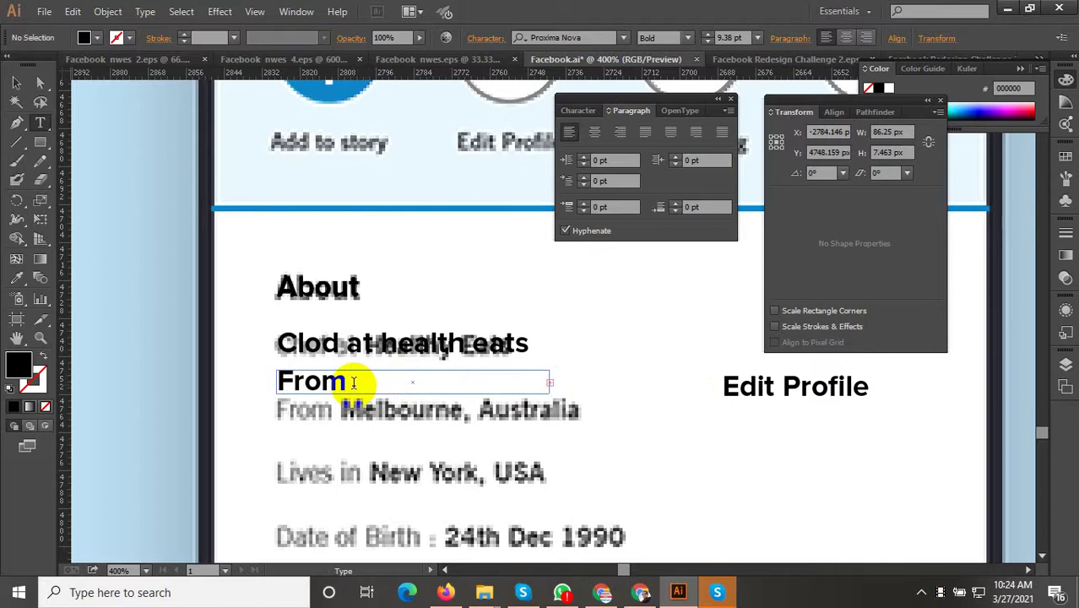
pyautogui.write('BMrlbs')
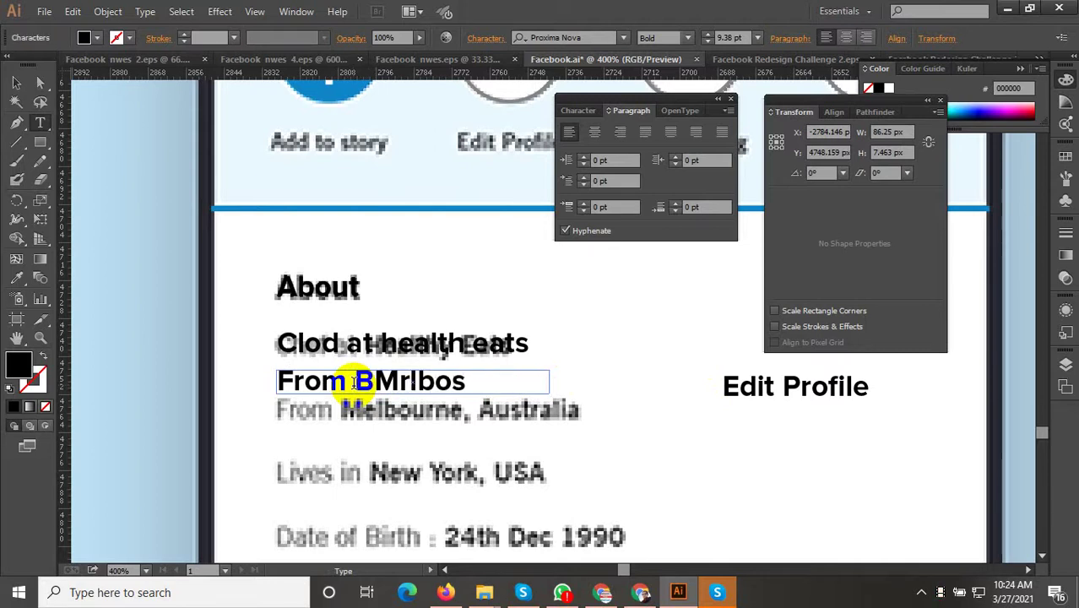
pyautogui.press('BackSpace')
pyautogui.press('BackSpace')
pyautogui.press('BackSpace')
pyautogui.press('BackSpace')
pyautogui.press('BackSpace')
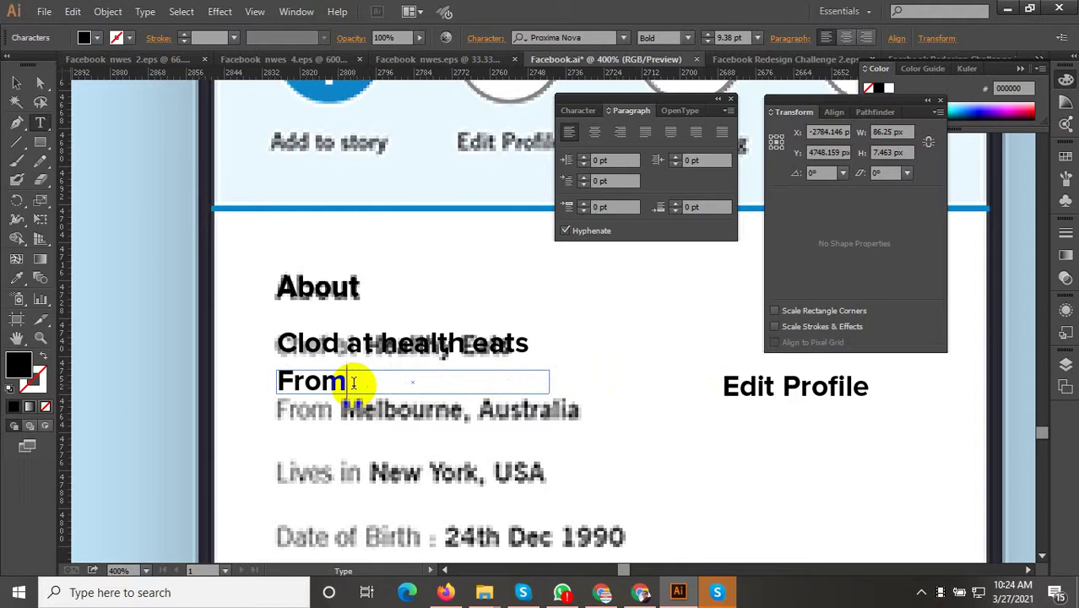
pyautogui.write('B')
pyautogui.press('BackSpace')
pyautogui.write('a')
pyautogui.press('BackSpace')
pyautogui.write('Ban')
pyautogui.write('gladesh')
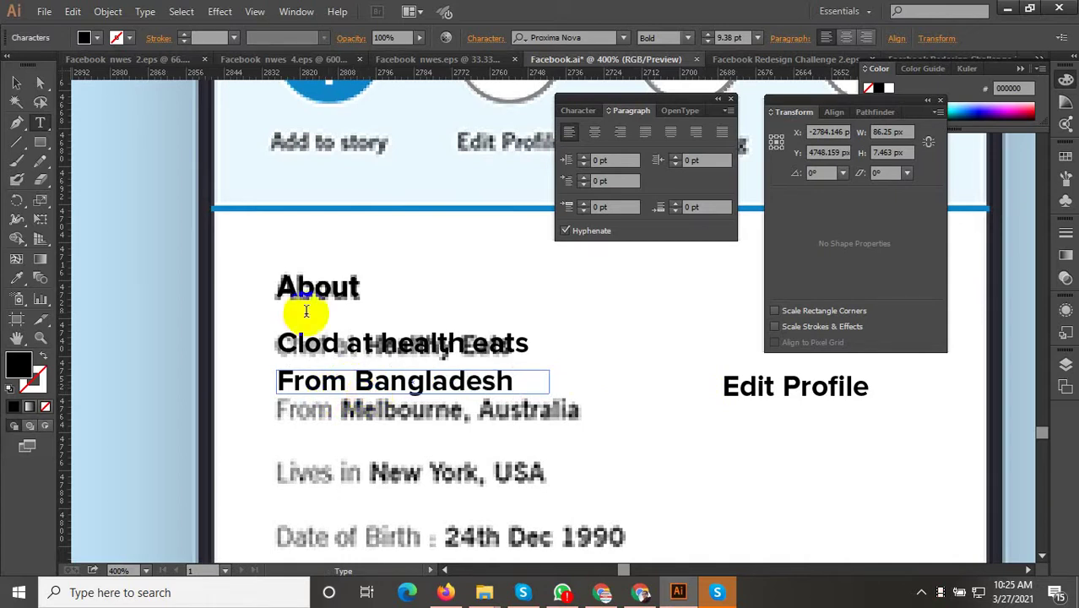
# Step: Duplicate the From Bangladesh line onto the line below
pyautogui.click(16, 82)
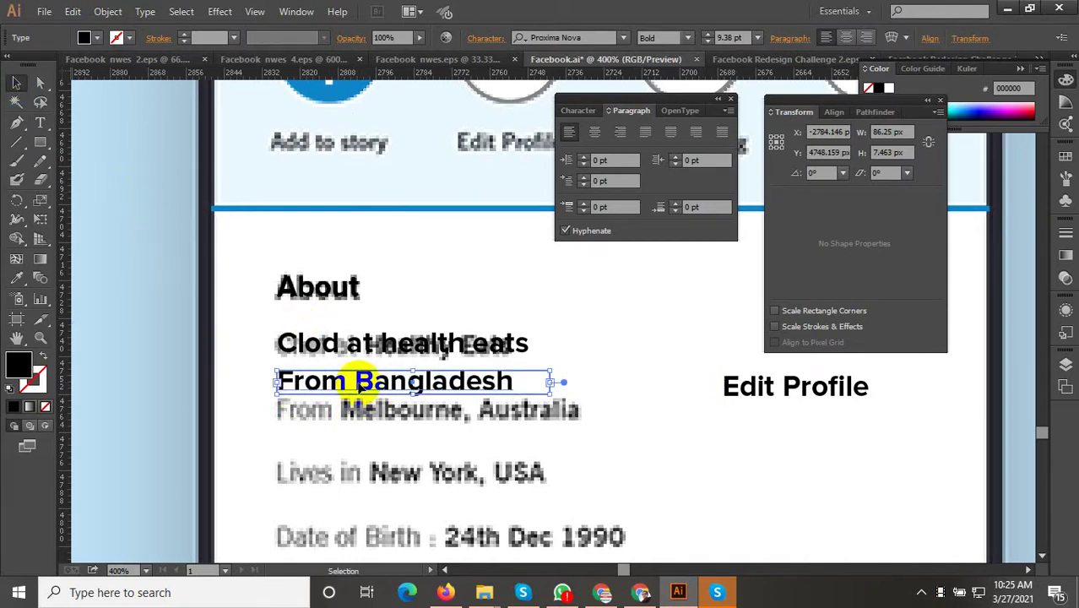
pyautogui.moveTo(358, 380); pyautogui.dragTo(358, 418)
pyautogui.scroll(-2, 372, 398)
pyautogui.scroll(-1, 371, 321)
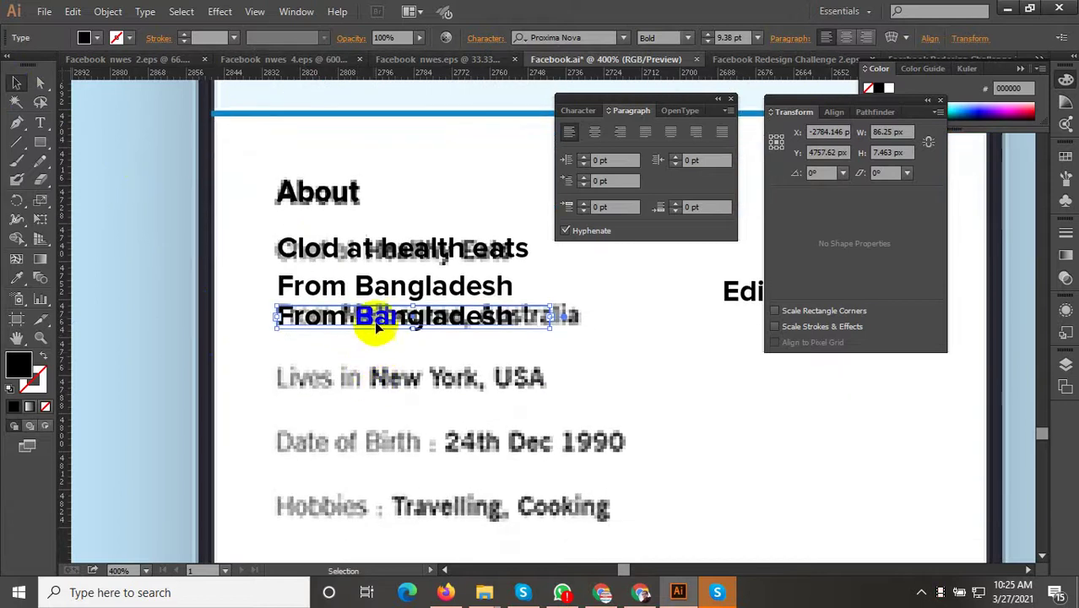
# Step: Retype a copied line as 'Lives in Rajshahi, Bangladesh' and widen its box to fit
pyautogui.moveTo(378, 316); pyautogui.dragTo(379, 355)
pyautogui.press('t')
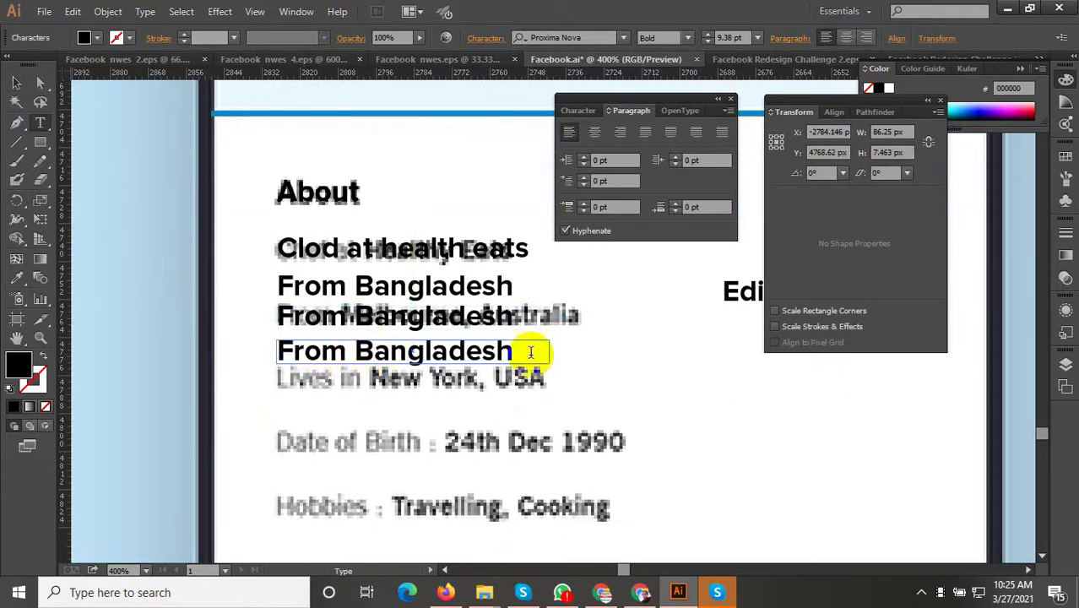
pyautogui.moveTo(531, 351); pyautogui.dragTo(205, 360)
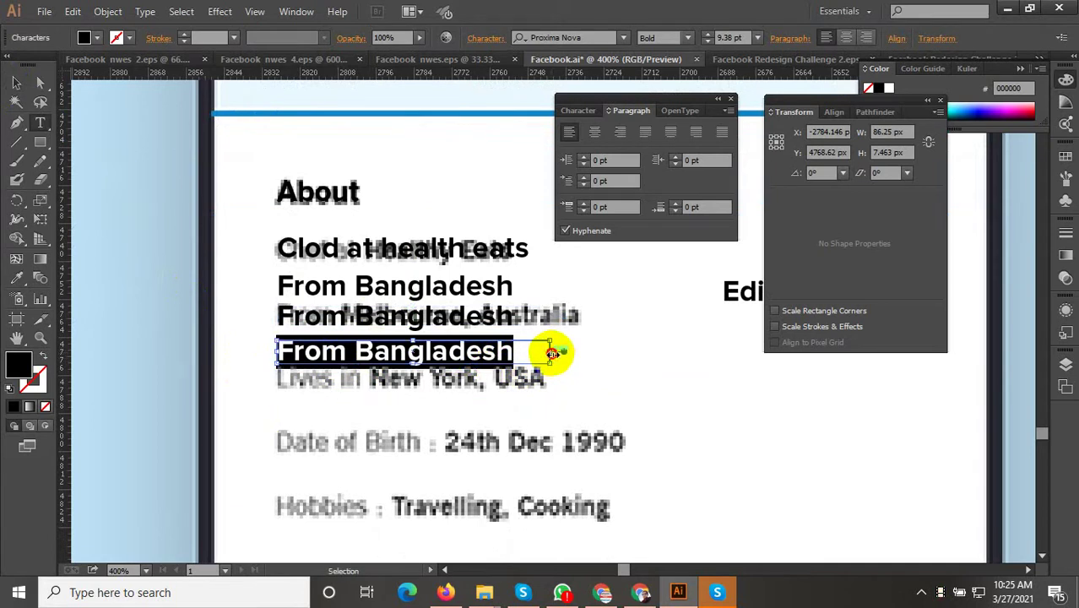
pyautogui.press('Escape')
pyautogui.doubleClick(506, 350)
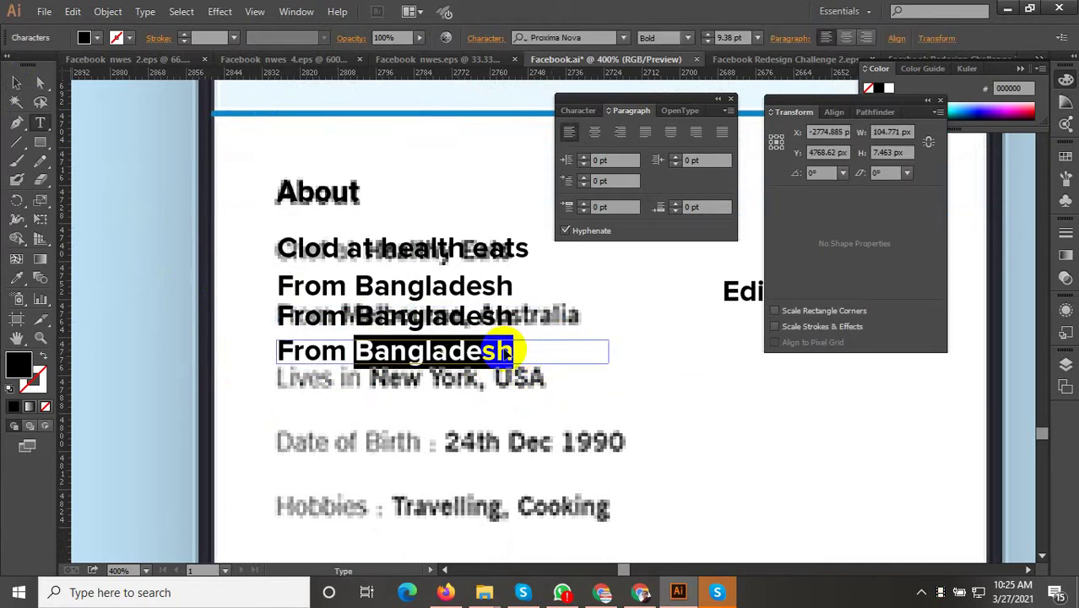
pyautogui.tripleClick(507, 350)
pyautogui.write('Live')
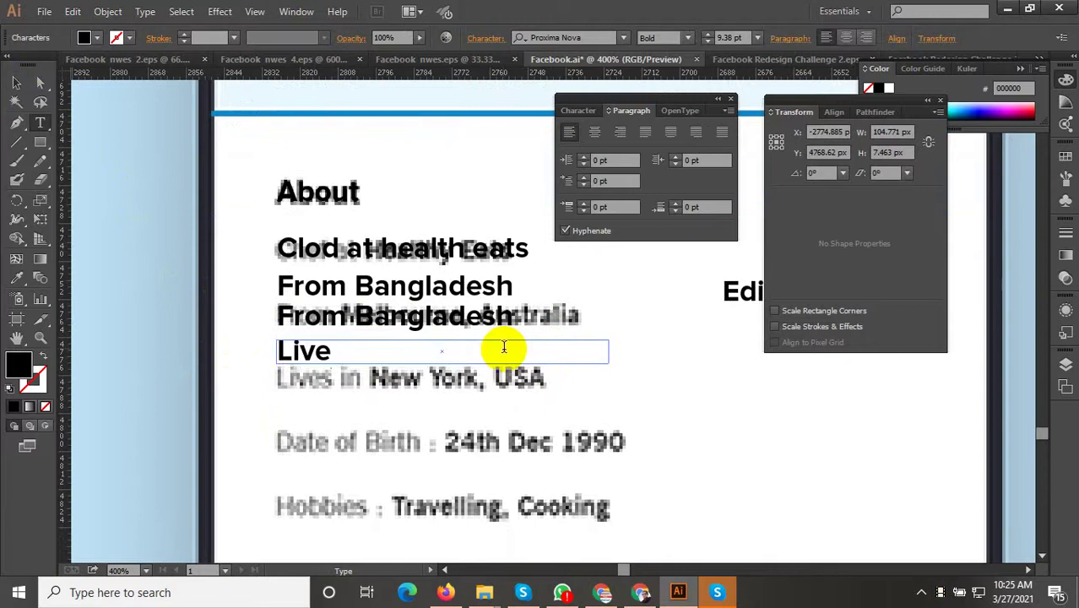
pyautogui.write('s in ')
pyautogui.write('R')
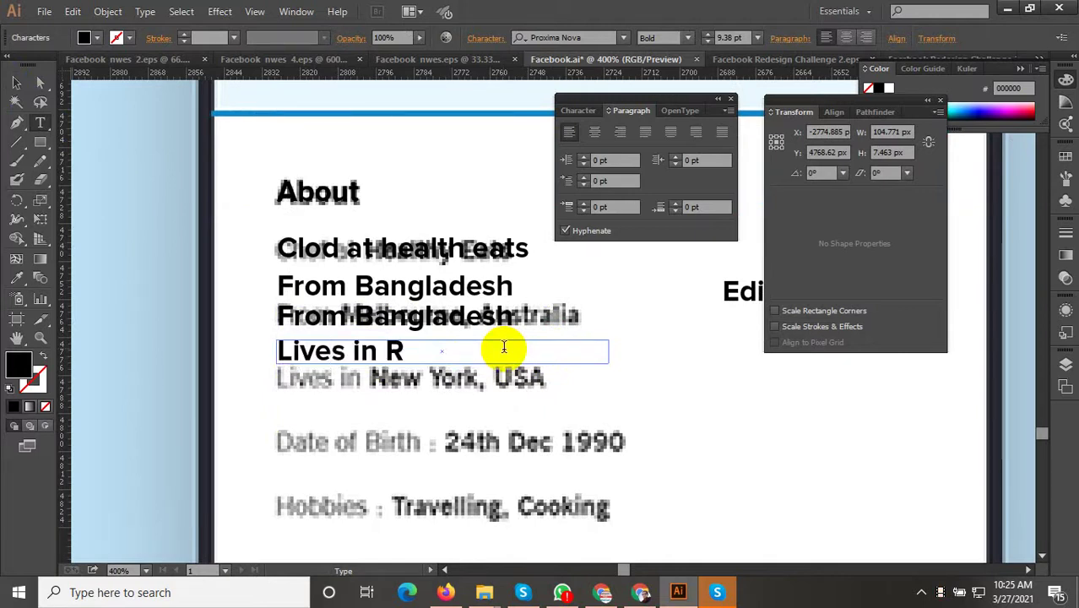
pyautogui.write('ajs')
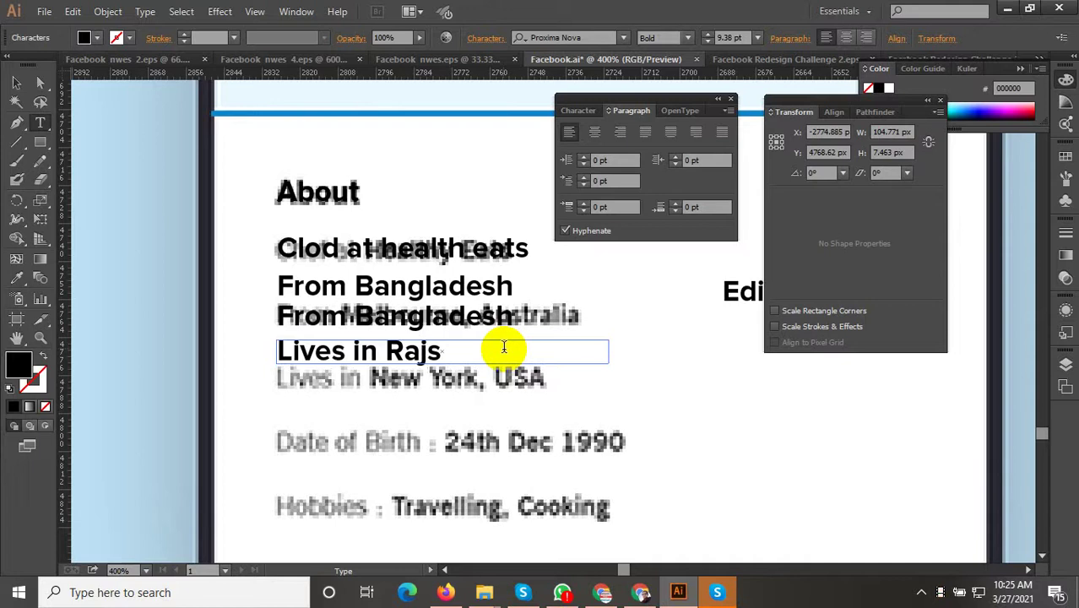
pyautogui.write('hahi,')
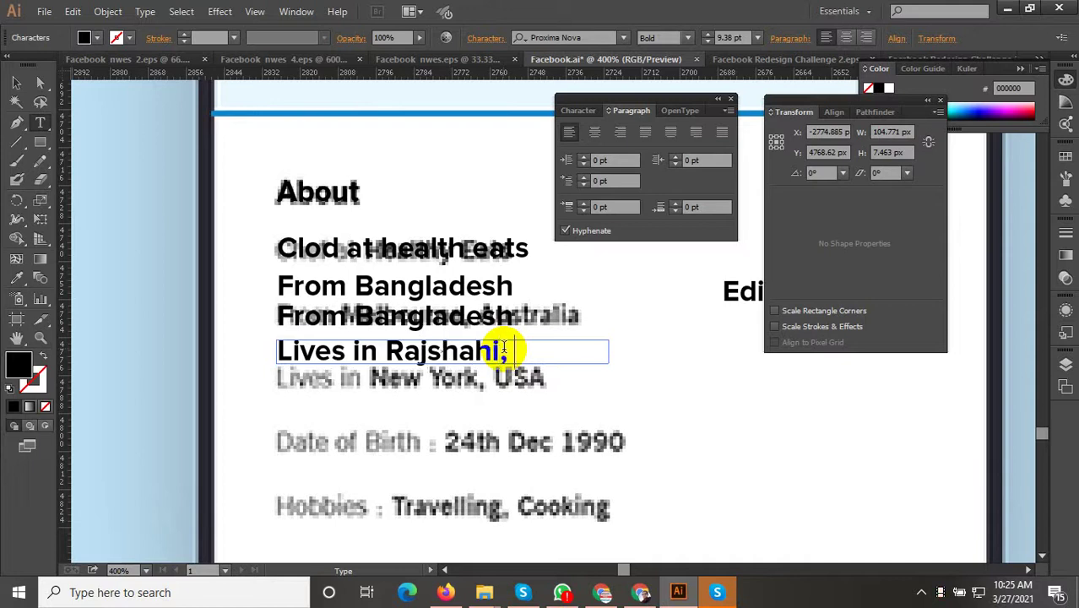
pyautogui.write(' Bang')
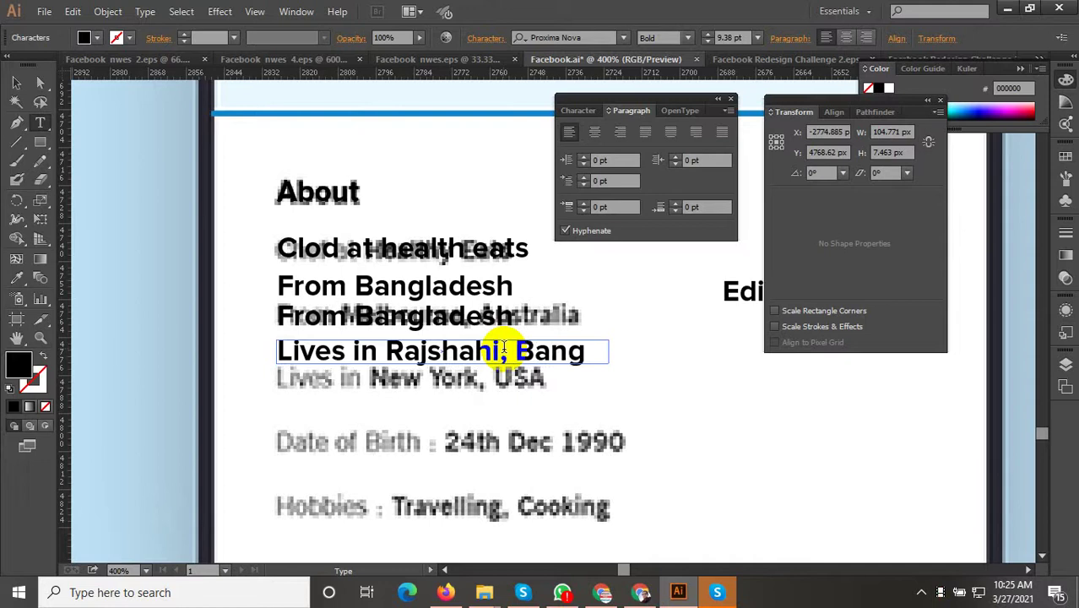
pyautogui.press('BackSpace')
pyautogui.press('BackSpace')
pyautogui.press('BackSpace')
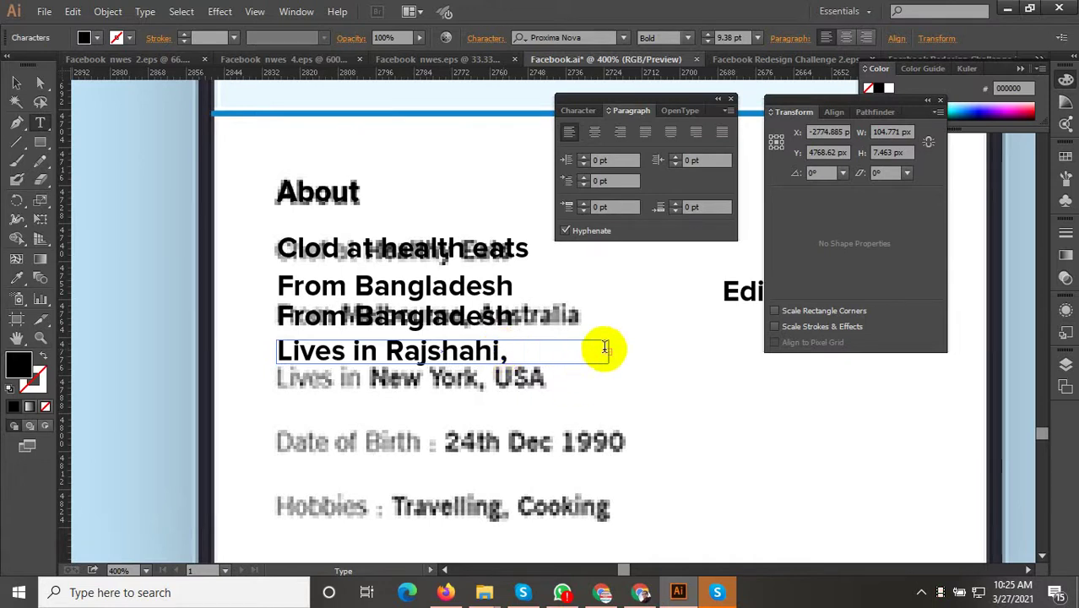
pyautogui.press('Escape')
pyautogui.moveTo(614, 351); pyautogui.dragTo(646, 351)
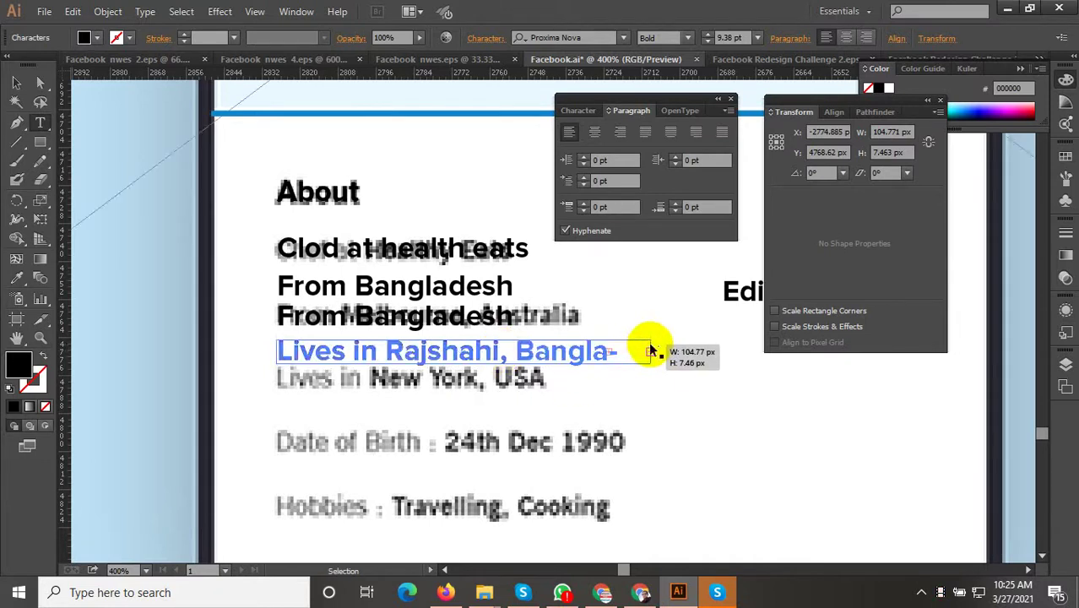
pyautogui.click(630, 353)
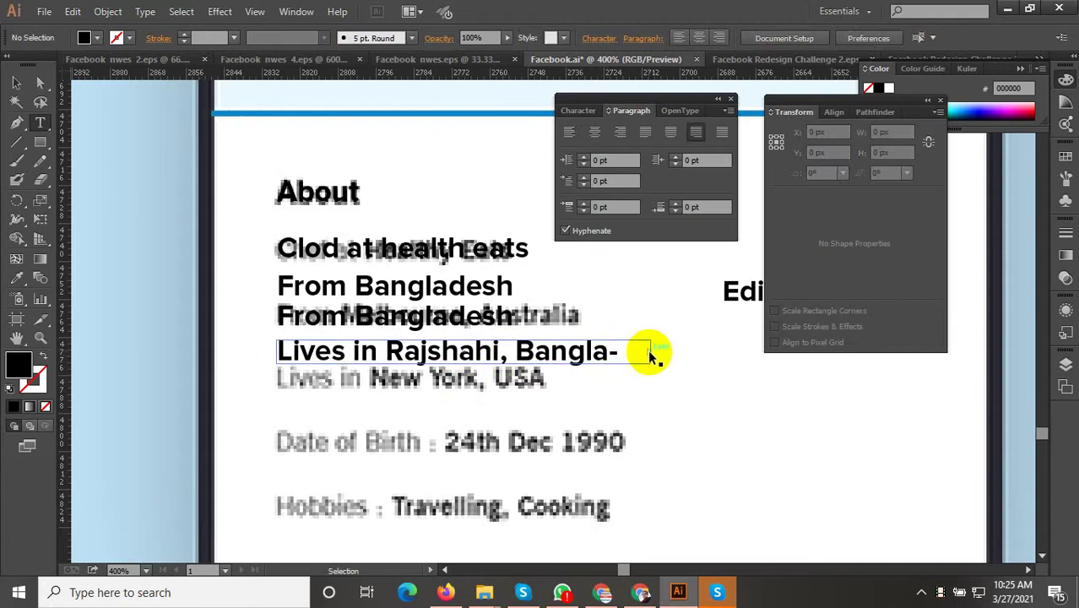
pyautogui.moveTo(651, 351); pyautogui.dragTo(692, 351)
# Step: Move From Bangladesh and the Rajshahi line onto the old About entries
pyautogui.click(16, 82)
pyautogui.scroll(-1, 550, 337)
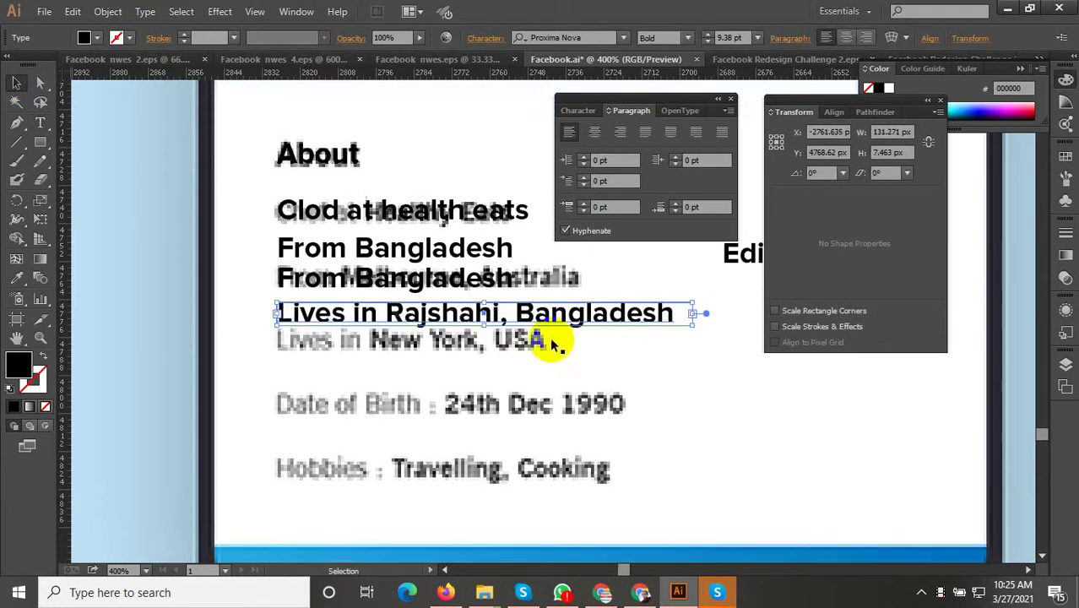
pyautogui.moveTo(404, 313); pyautogui.dragTo(421, 331)
pyautogui.scroll(-2, 421, 332)
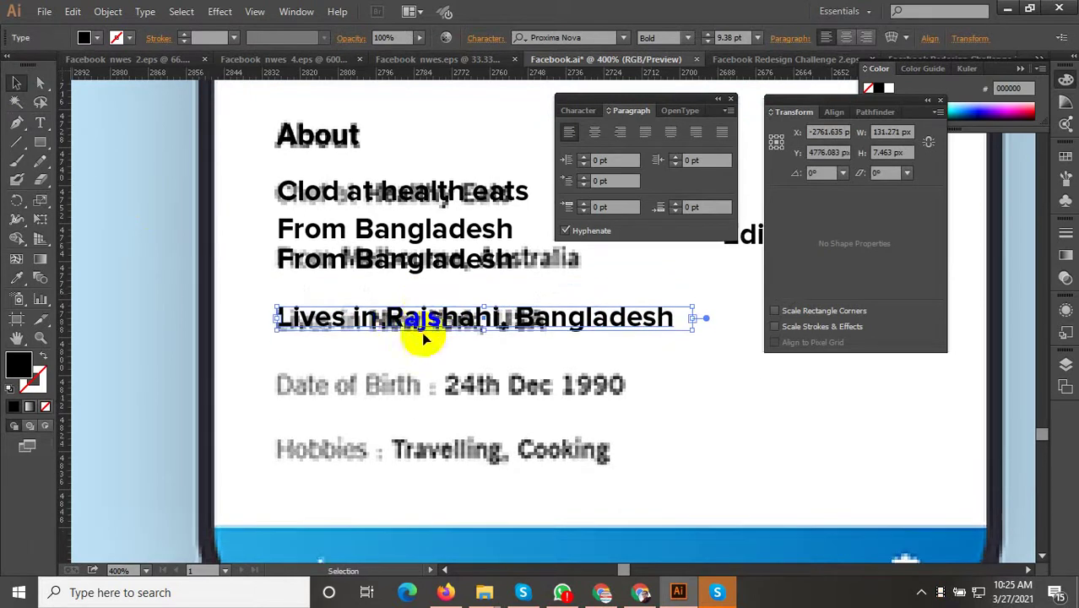
pyautogui.click(385, 191)
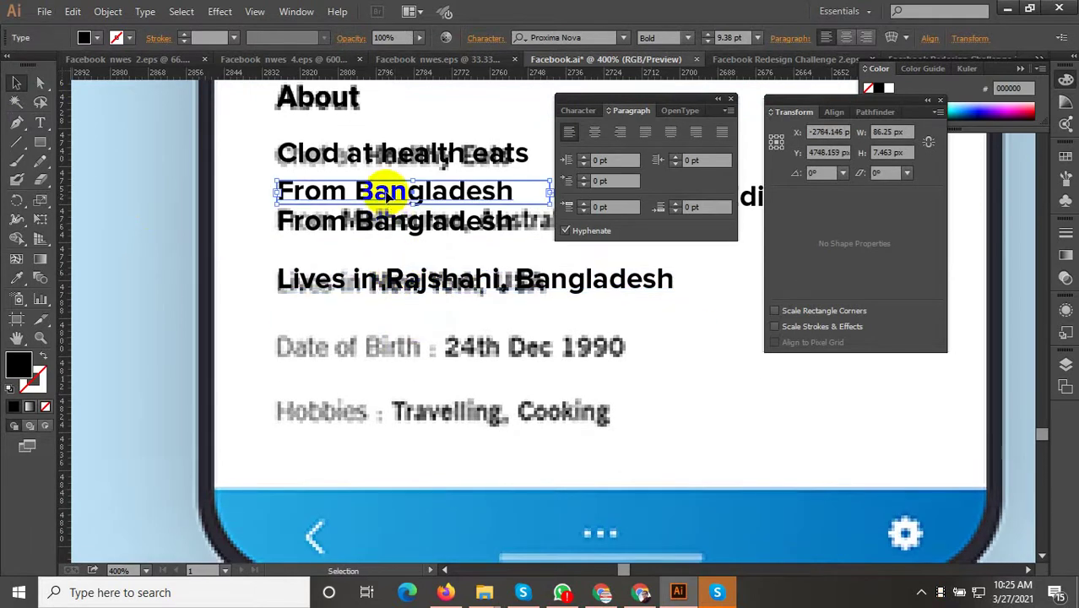
pyautogui.moveTo(385, 191)
pyautogui.mouseDown()
pyautogui.moveTo(393, 219)
pyautogui.moveTo(372, 283)
pyautogui.mouseUp()
pyautogui.click(392, 282)
pyautogui.scroll(-1, 385, 270)
# Step: Retype the copied line as 'Date of Barth : 01/01/2093' with slash separators
pyautogui.doubleClick(372, 282)
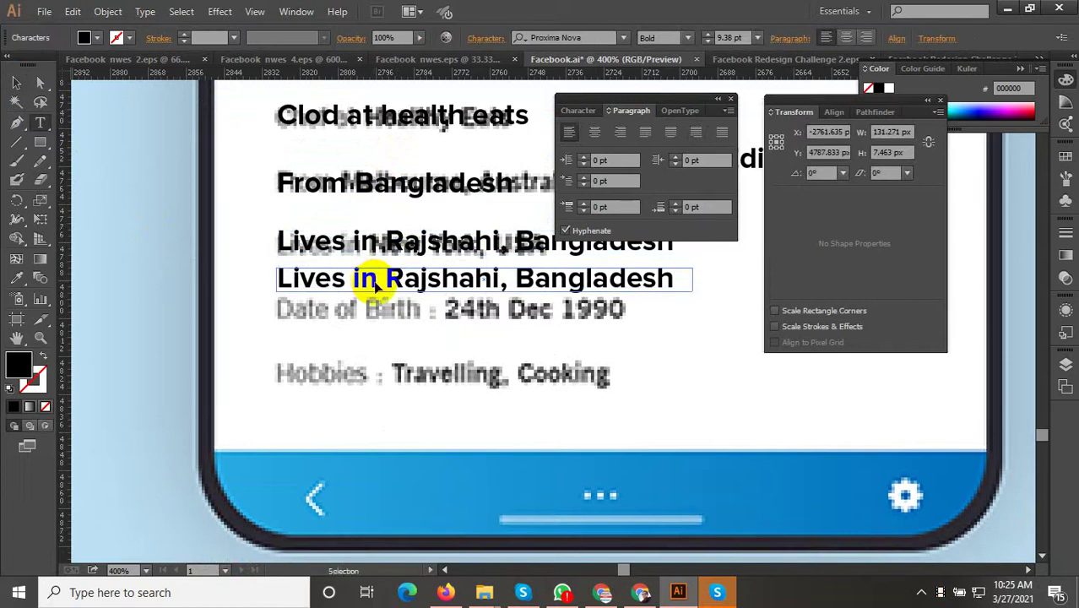
pyautogui.hotkey('ctrl', 'a')
pyautogui.write('Da')
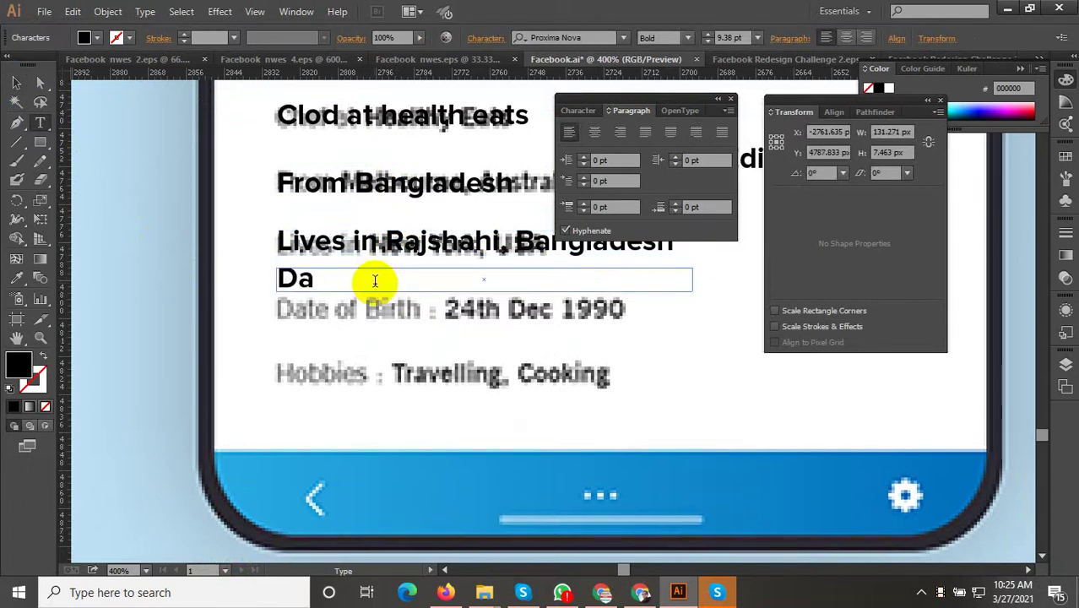
pyautogui.write('te of')
pyautogui.write(' B')
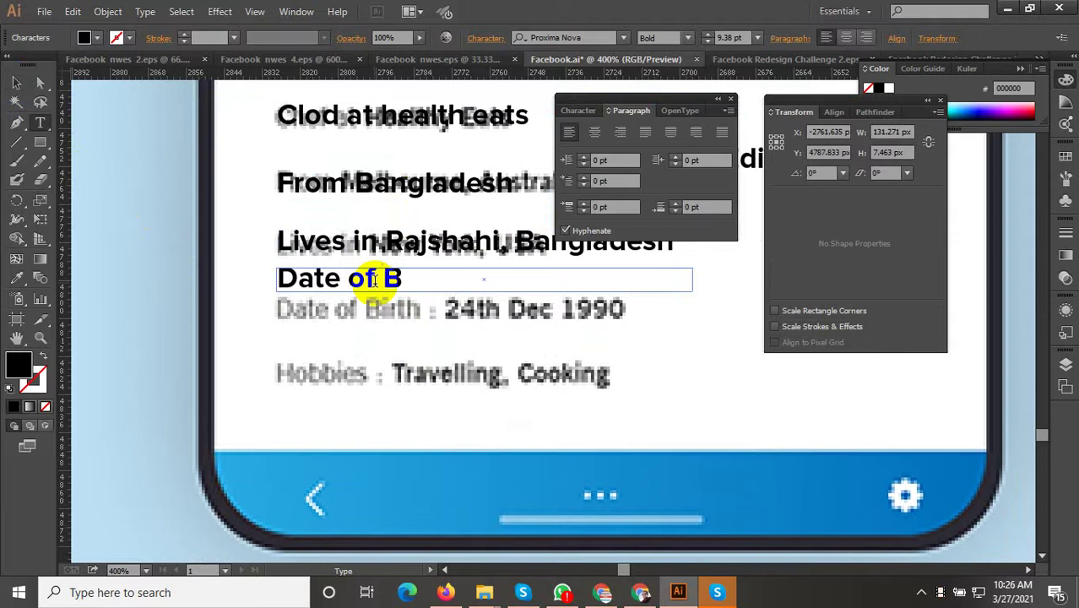
pyautogui.write('arth : 01/01.2093')
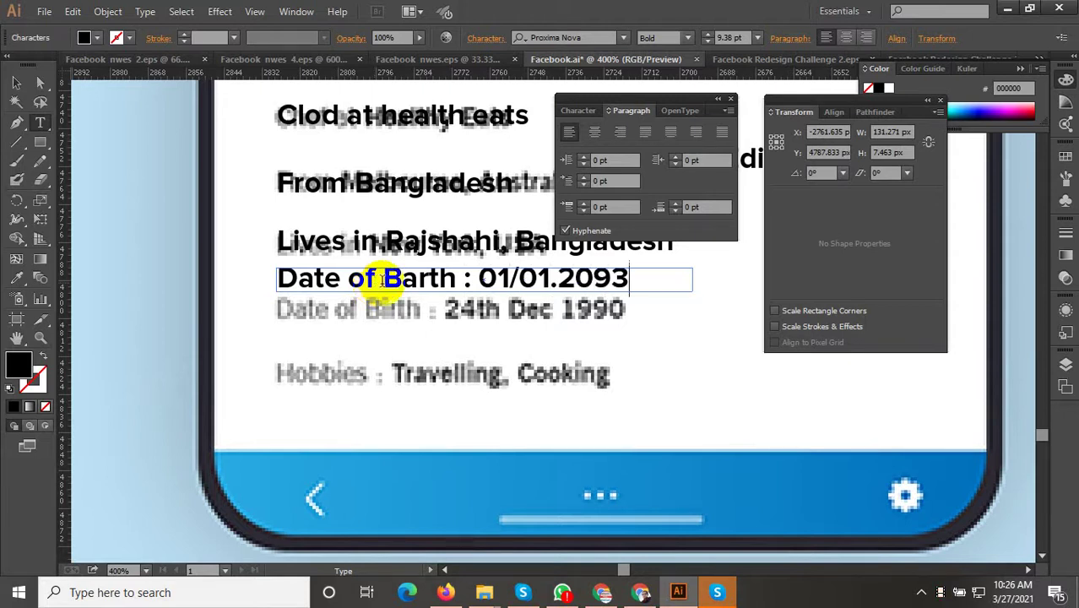
pyautogui.moveTo(558, 278); pyautogui.dragTo(550, 279)
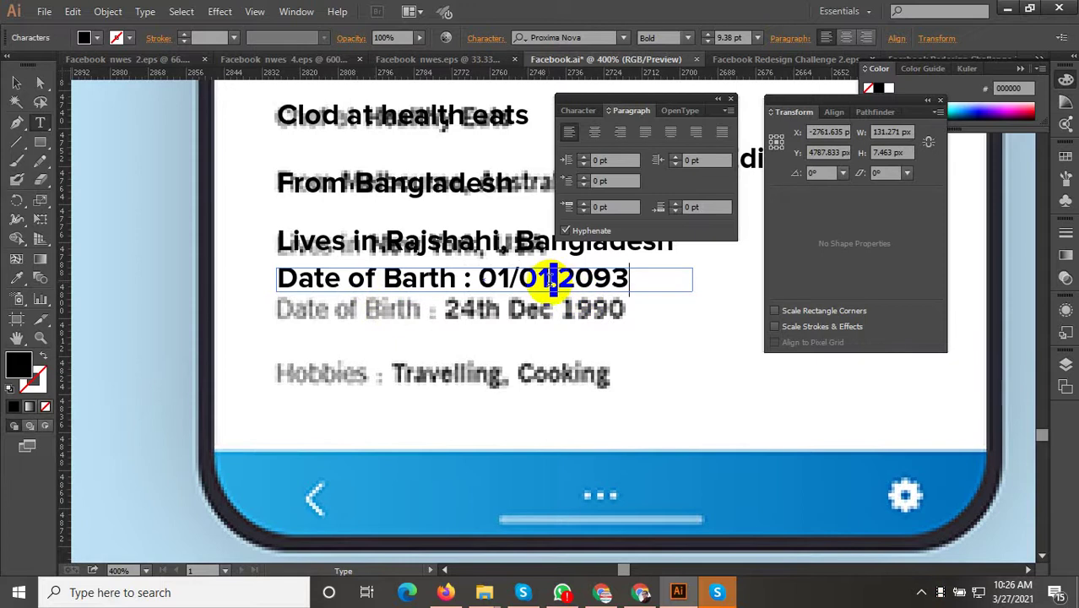
pyautogui.write('/')
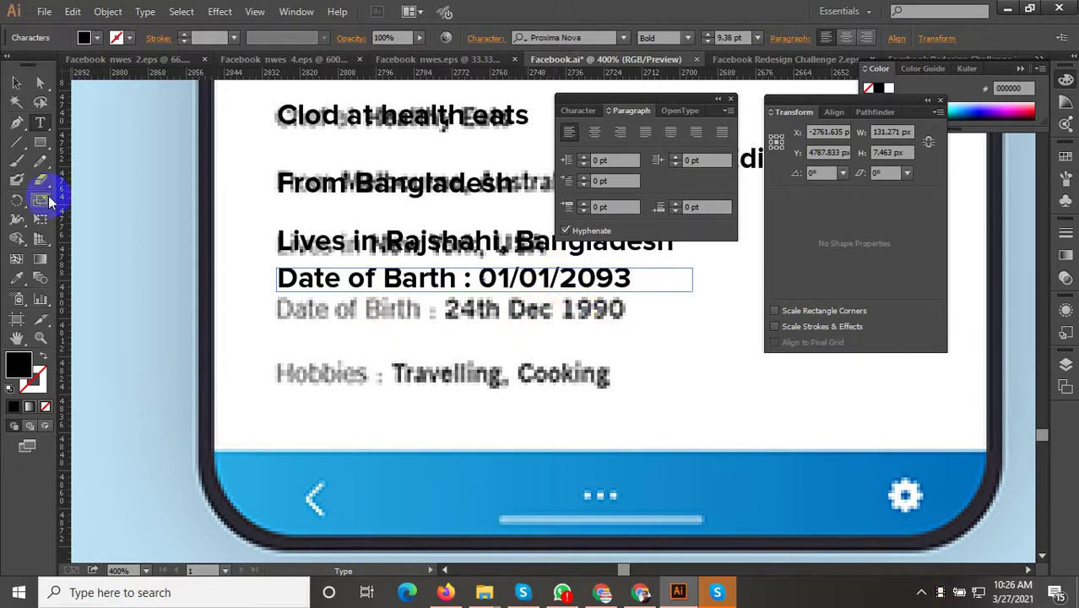
# Step: Copy the date line lower, undoing the extra duplicates
pyautogui.click(17, 84)
pyautogui.moveTo(333, 281)
pyautogui.mouseDown()
pyautogui.moveTo(342, 365)
pyautogui.moveTo(338, 354)
pyautogui.mouseUp()
pyautogui.hotkey('ctrl', '-')
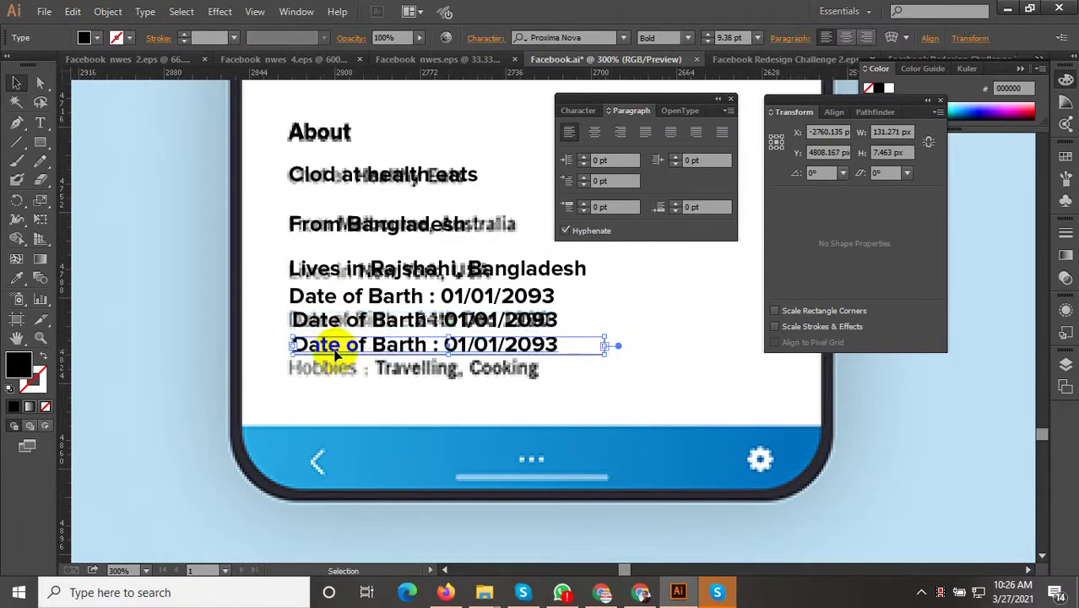
pyautogui.hotkey('ctrl', 'z')
pyautogui.hotkey('ctrl', 'z')
# Step: Move the date line onto the old birth date and add 'Hobbies : Travelling' over the hobbies entry
pyautogui.hotkey('ctrl', '+')
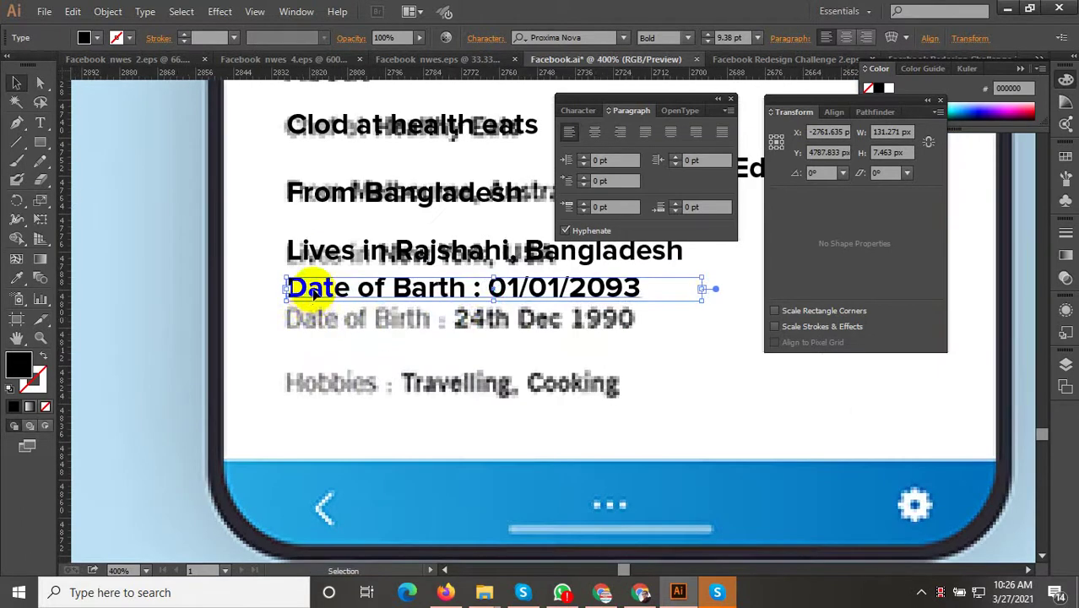
pyautogui.moveTo(317, 291); pyautogui.dragTo(316, 346)
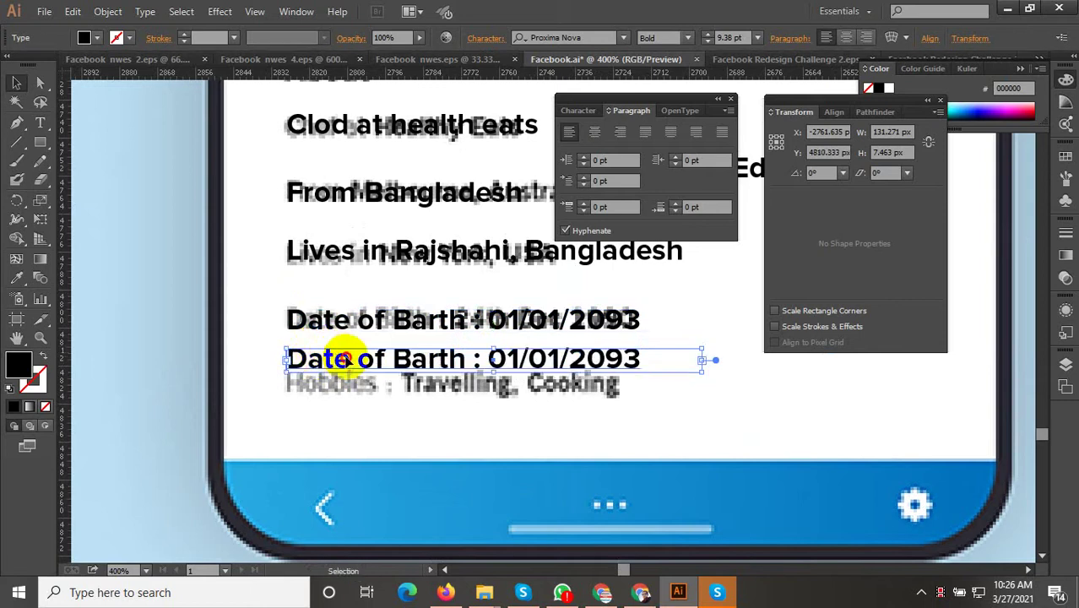
pyautogui.tripleClick(351, 357)
pyautogui.write('Hobbies : Travelling')
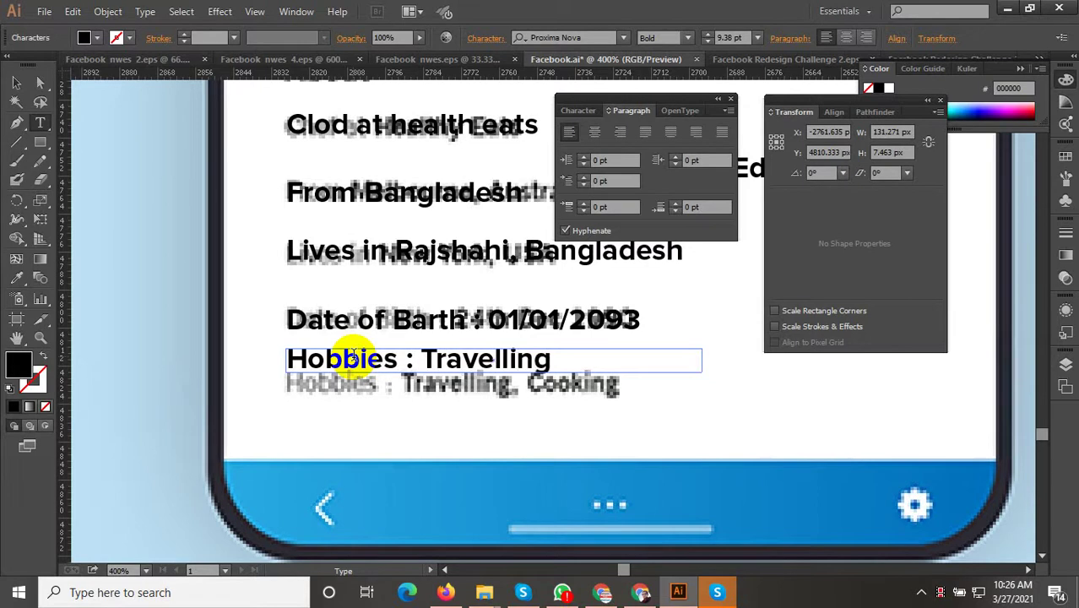
pyautogui.click(349, 358)
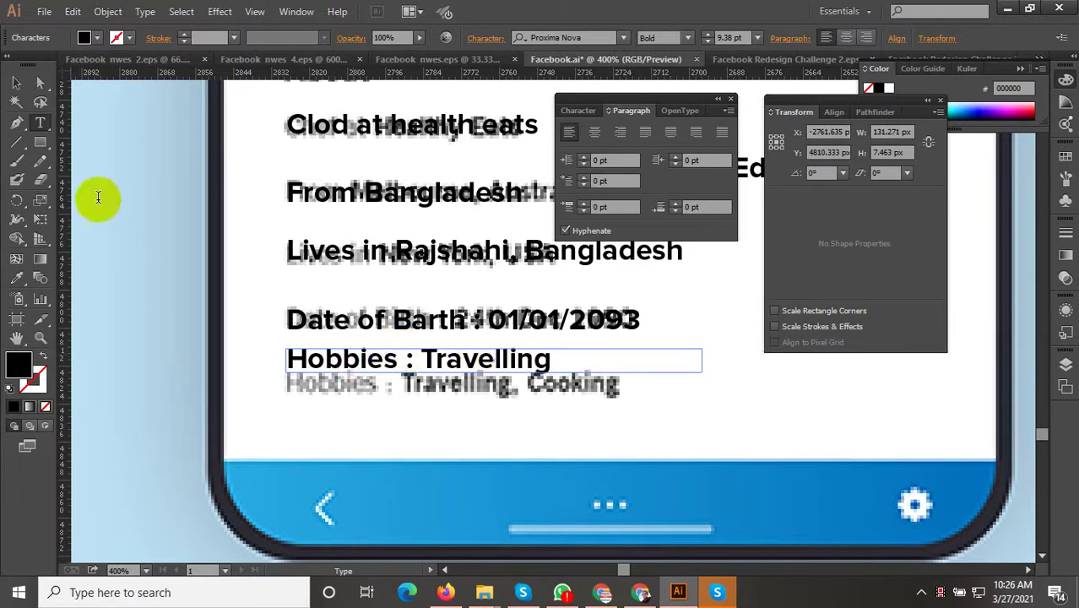
pyautogui.click(16, 82)
pyautogui.moveTo(325, 374); pyautogui.dragTo(314, 396)
# Step: Delete the stray Edit Profile text and bring the profile mockup into view
pyautogui.scroll(-3, 285, 379)
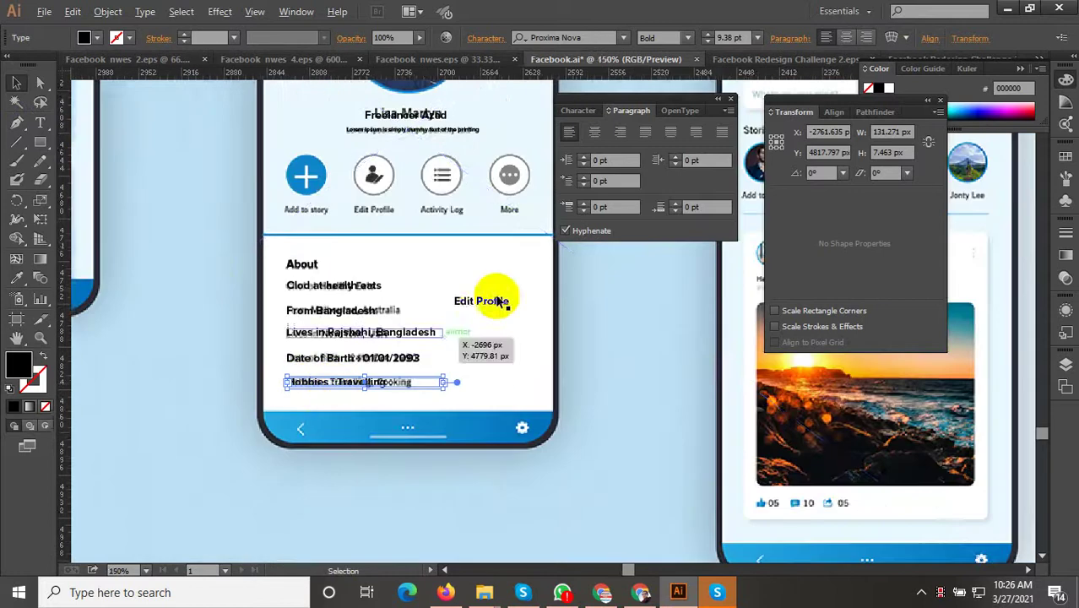
pyautogui.scroll(1, 500, 301)
pyautogui.click(462, 310)
pyautogui.press('Delete')
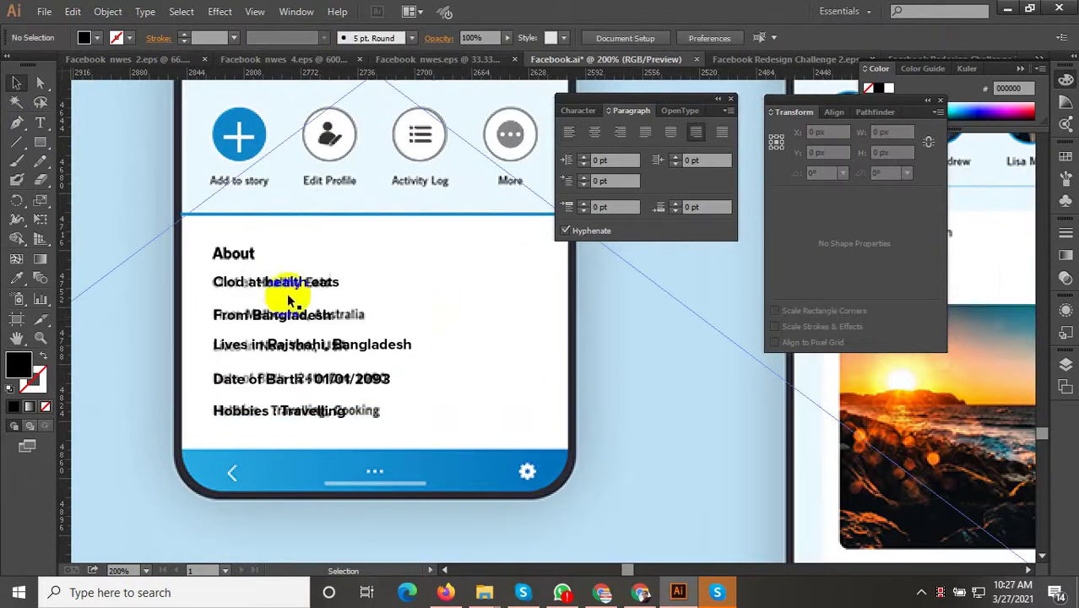
pyautogui.scroll(-1, 289, 287)
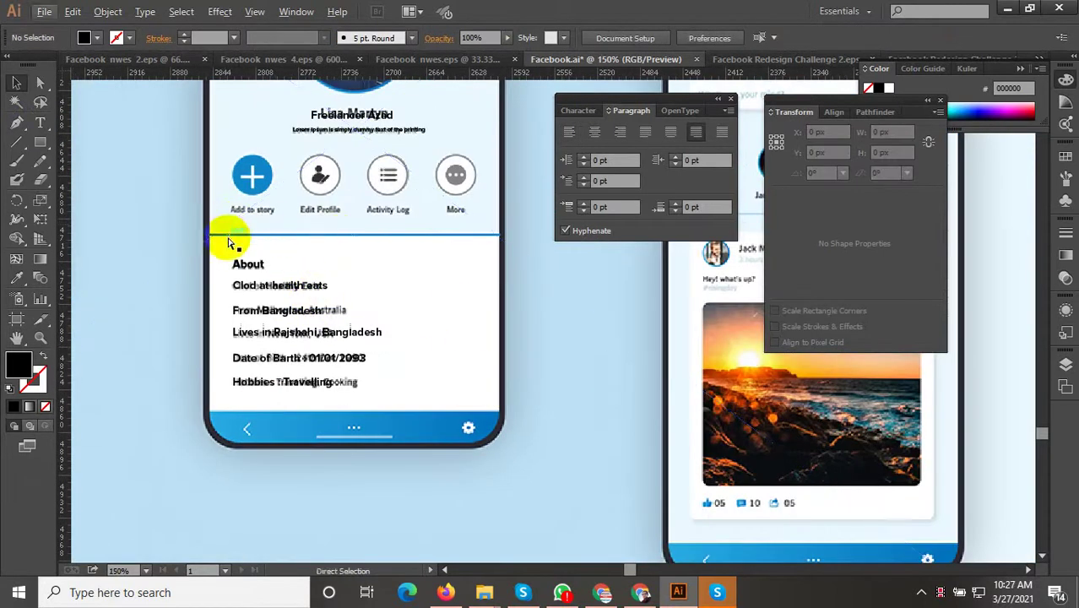
pyautogui.moveTo(344, 284); pyautogui.dragTo(535, 323)
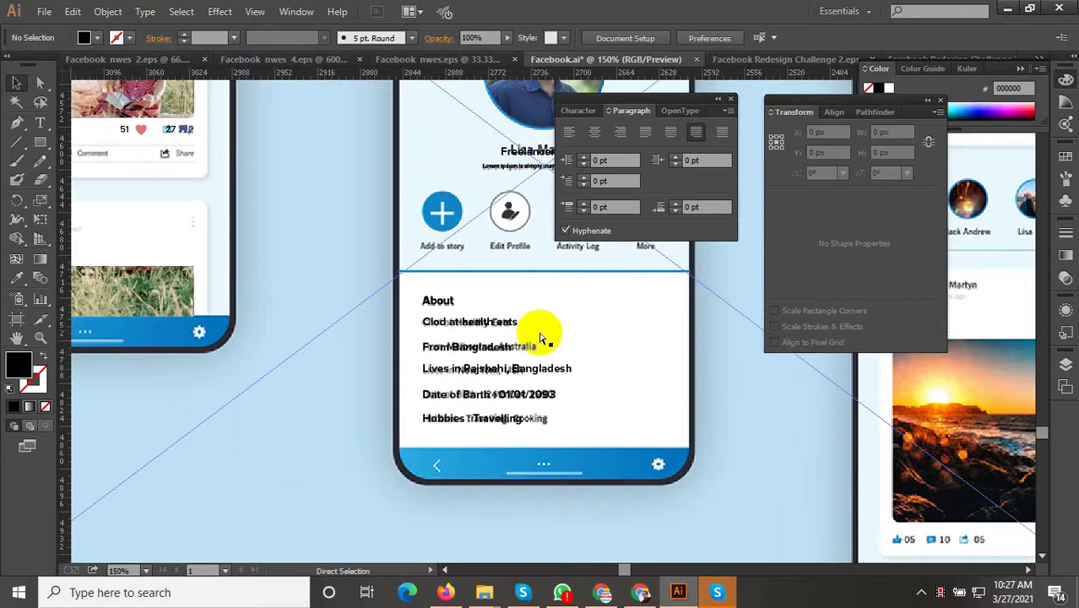
# Step: Paste Edit Profile under Add to story and set its font size to 7 pt
pyautogui.hotkey('ctrl', 'v')
pyautogui.moveTo(613, 339); pyautogui.dragTo(450, 260)
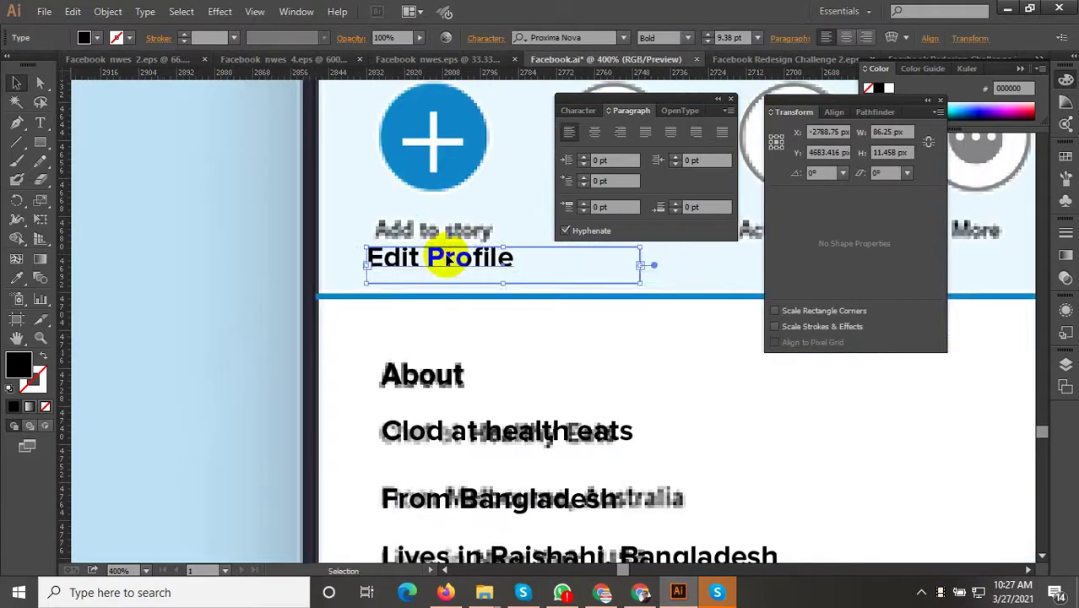
pyautogui.tripleClick(446, 258)
pyautogui.click(808, 150)
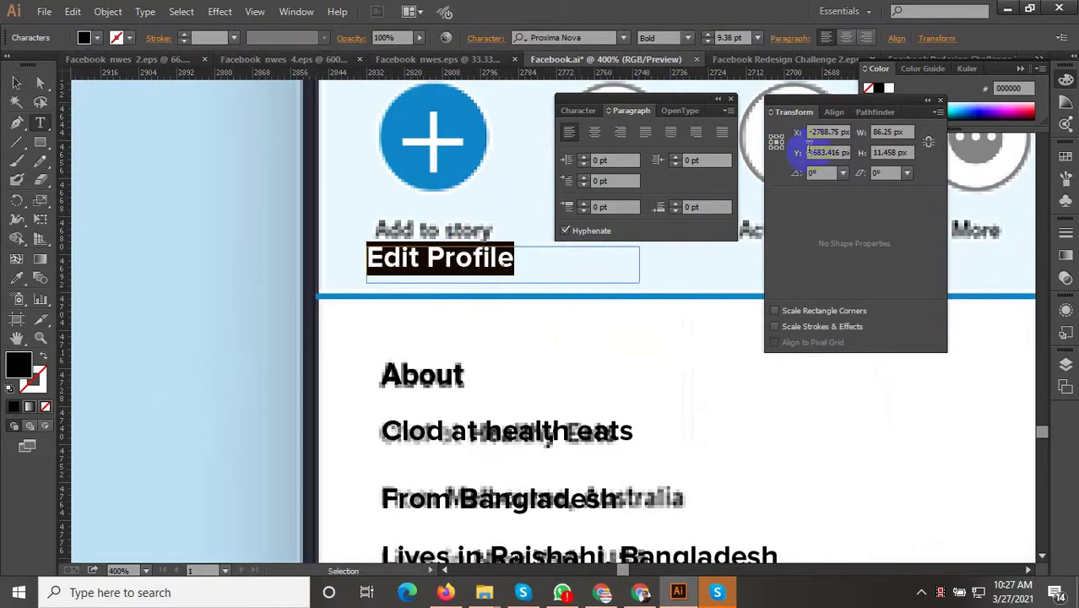
pyautogui.hotkey('ctrl', 't')
pyautogui.click(621, 201)
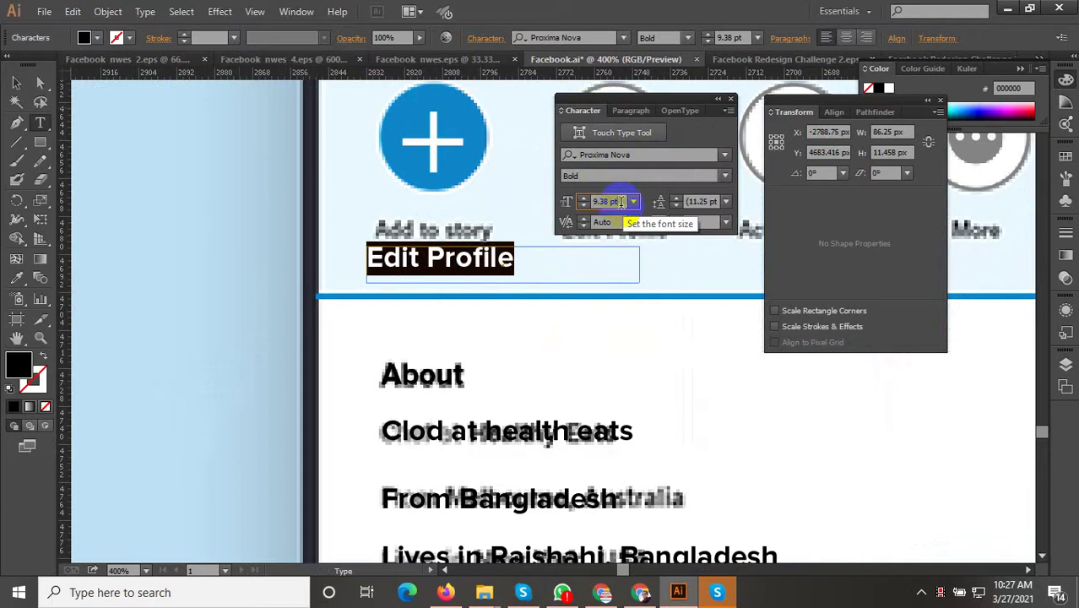
pyautogui.write('87')
pyautogui.press('Return')
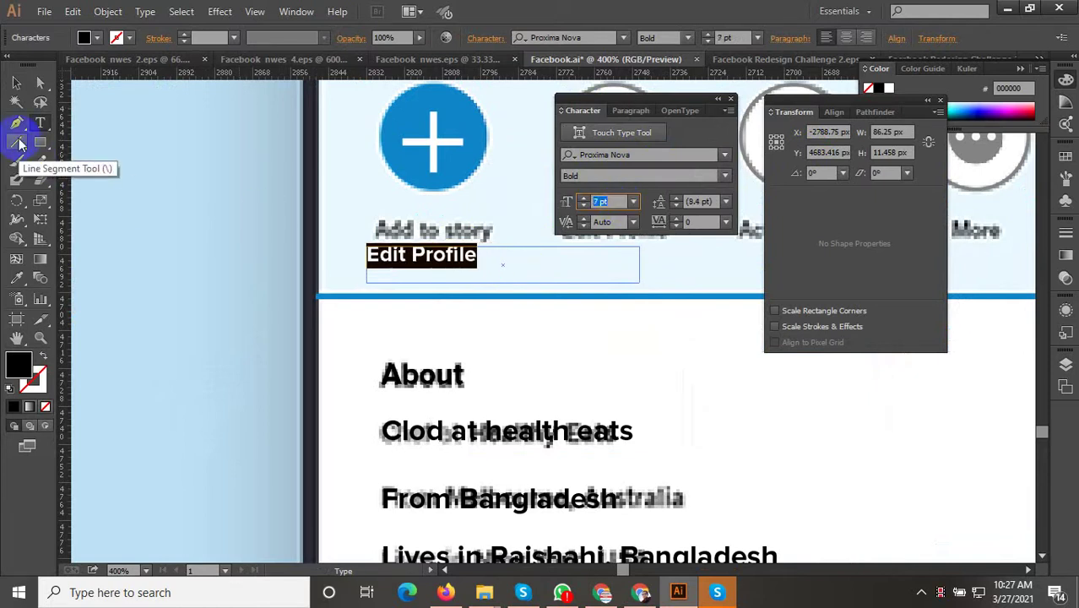
pyautogui.press('Escape')
# Step: Shrink the label's text box to fit and nudge it just below Add to story
pyautogui.click(16, 83)
pyautogui.scroll(2, 456, 241)
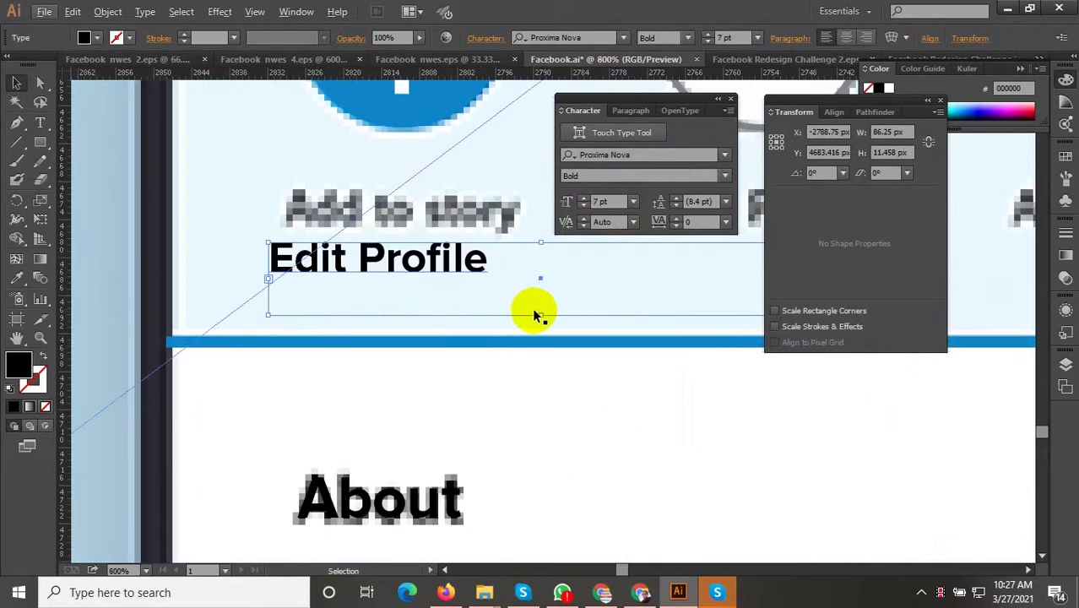
pyautogui.moveTo(542, 314); pyautogui.dragTo(532, 277)
pyautogui.scroll(2, 608, 313)
pyautogui.hscroll(2, 608, 313)
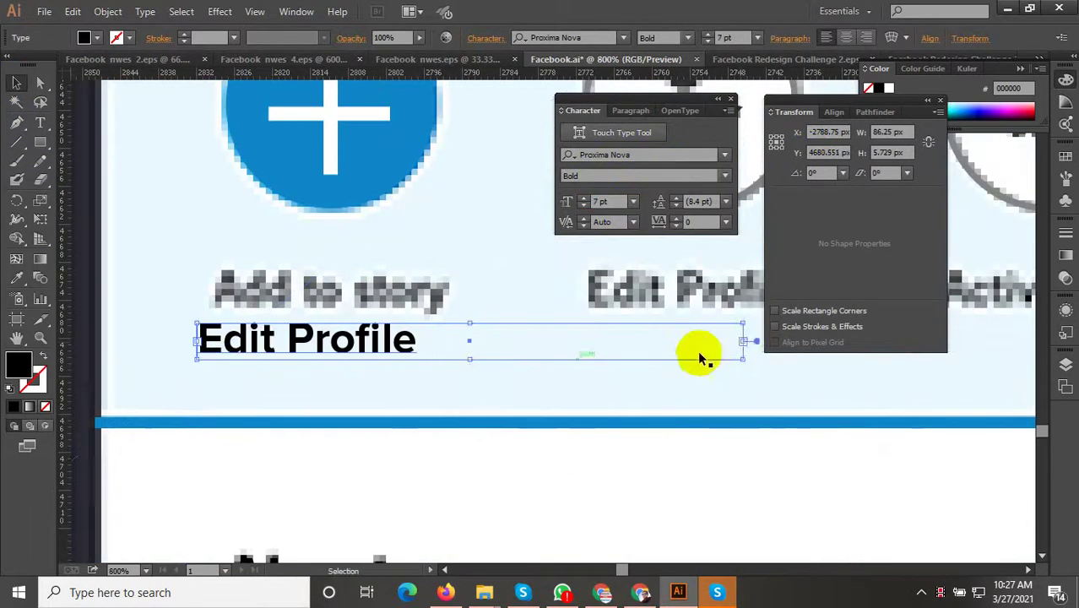
pyautogui.moveTo(741, 347); pyautogui.dragTo(459, 342)
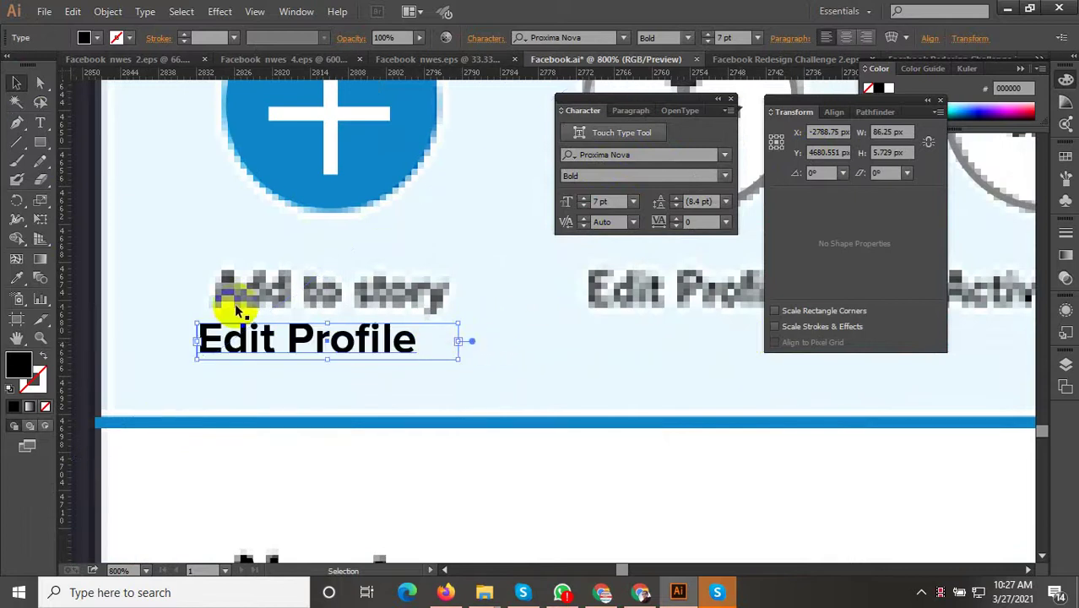
pyautogui.click(16, 82)
pyautogui.moveTo(289, 333); pyautogui.dragTo(321, 362)
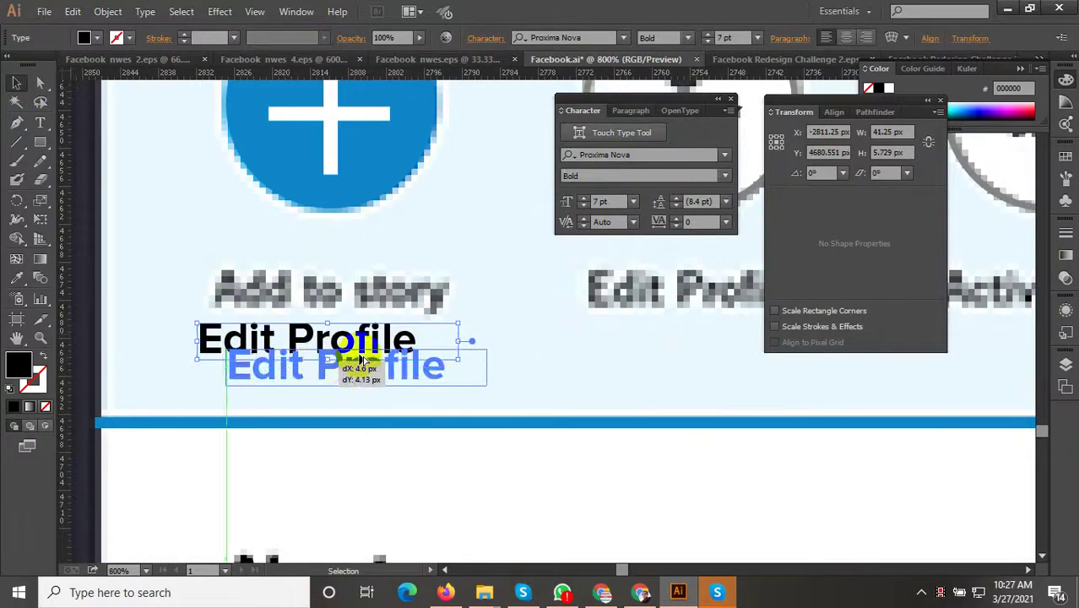
pyautogui.scroll(-1, 495, 344)
pyautogui.scroll(-2, 495, 344)
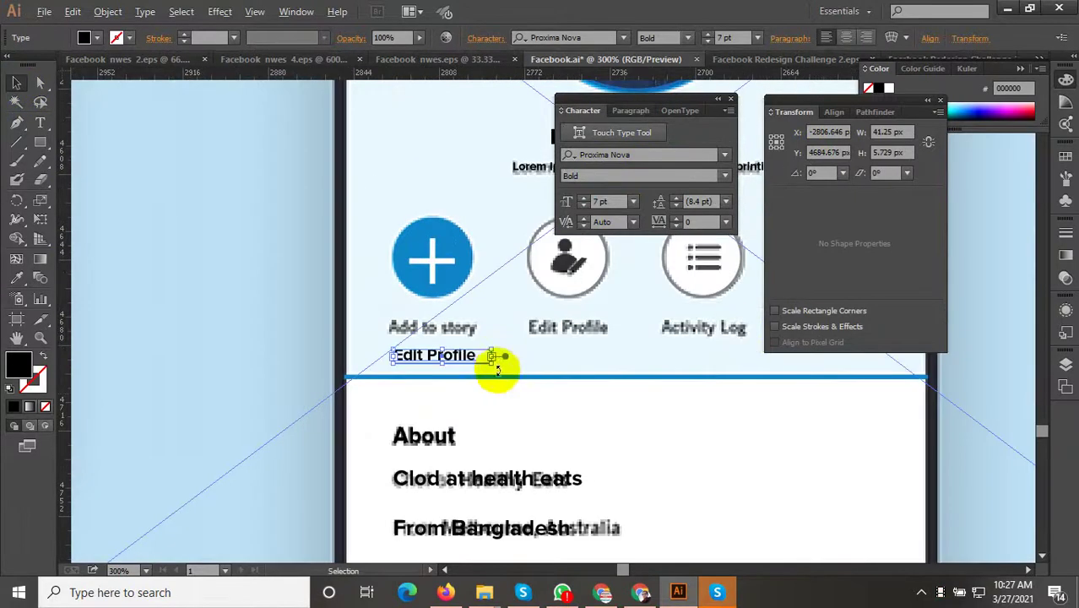
# Step: Retype the label as 'Add to List', set it under the plus button, and copy it right
pyautogui.doubleClick(435, 355)
pyautogui.tripleClick(435, 355)
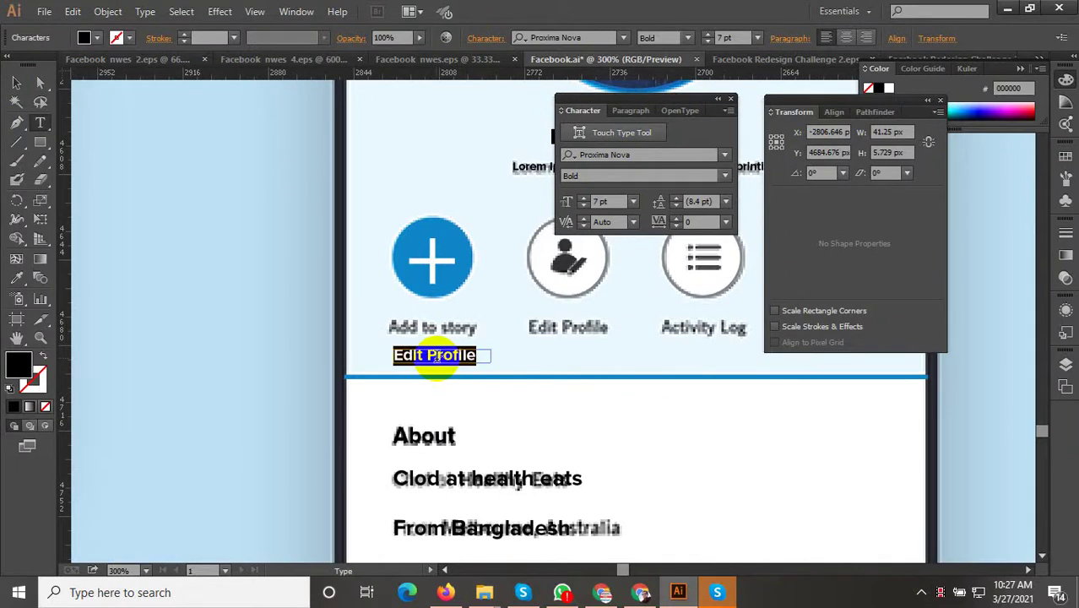
pyautogui.write('Add to List')
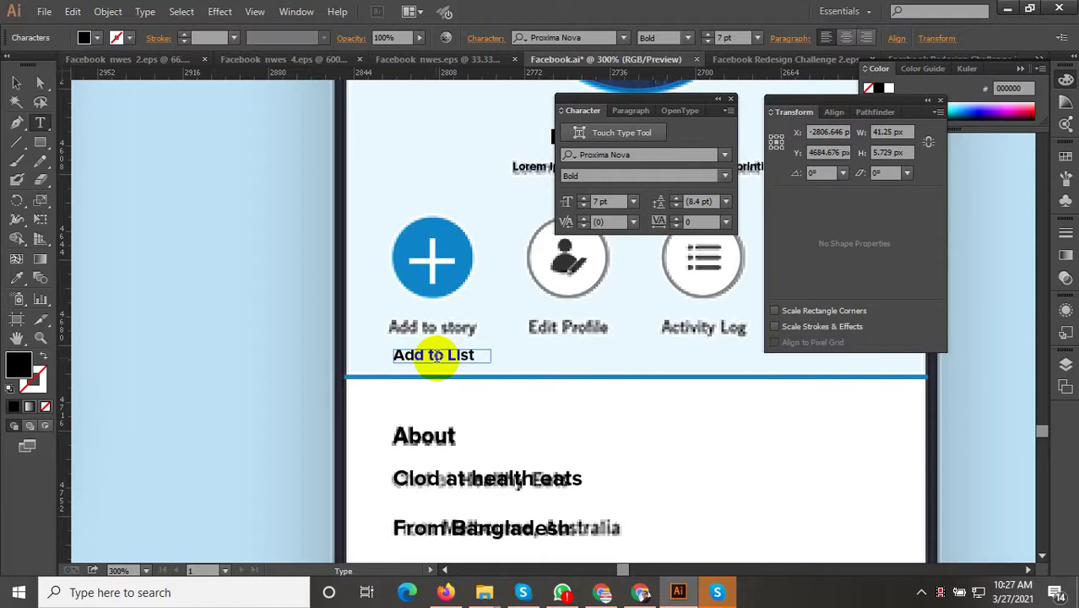
pyautogui.click(16, 82)
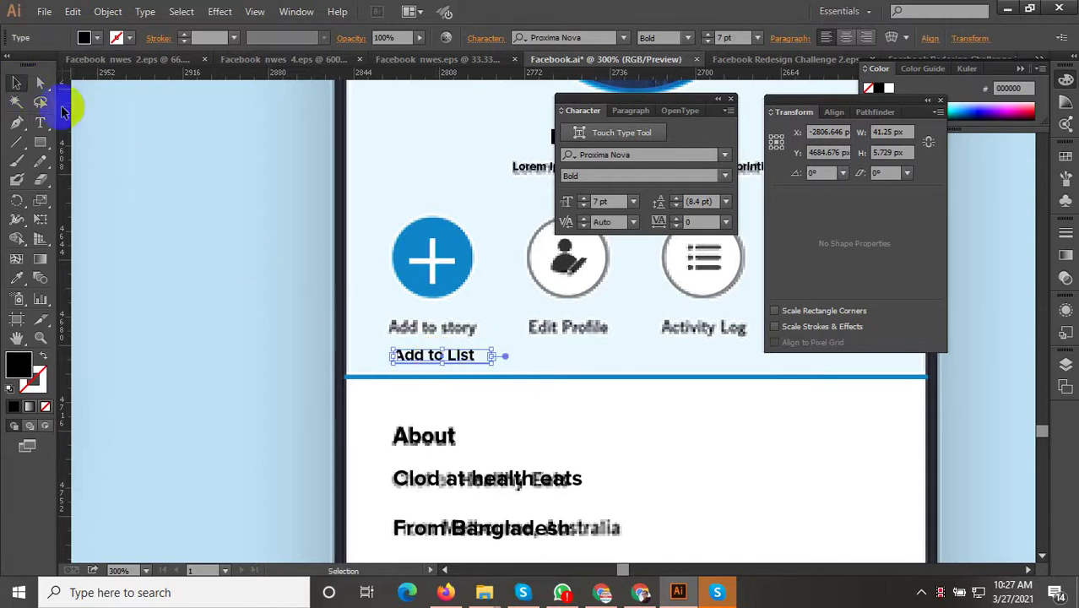
pyautogui.moveTo(412, 357); pyautogui.dragTo(407, 329)
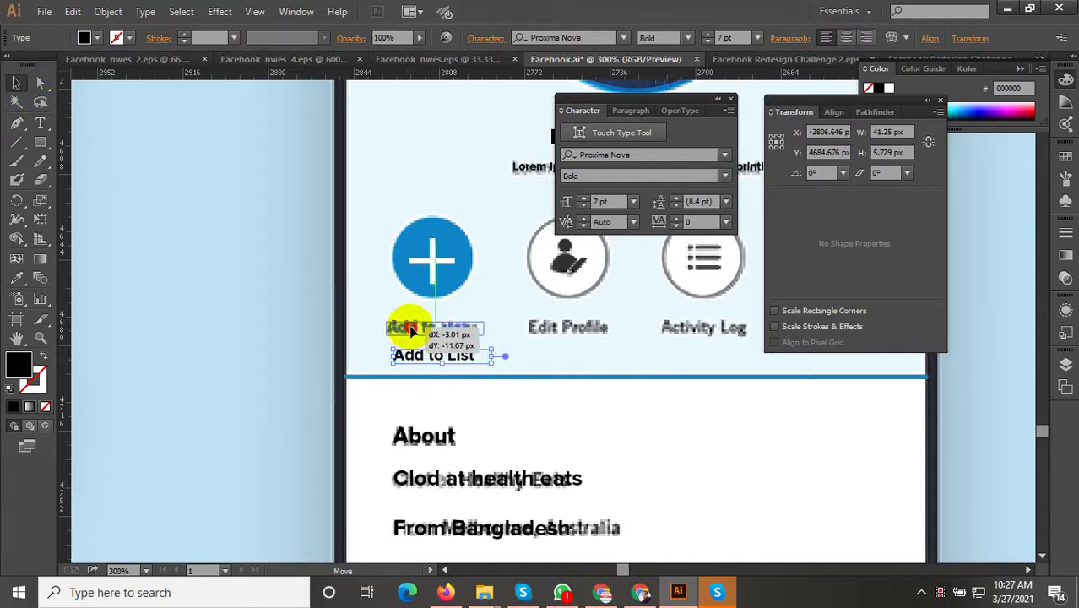
pyautogui.moveTo(615, 359); pyautogui.dragTo(405, 356)
pyautogui.moveTo(226, 329); pyautogui.dragTo(482, 330)
pyautogui.doubleClick(439, 331)
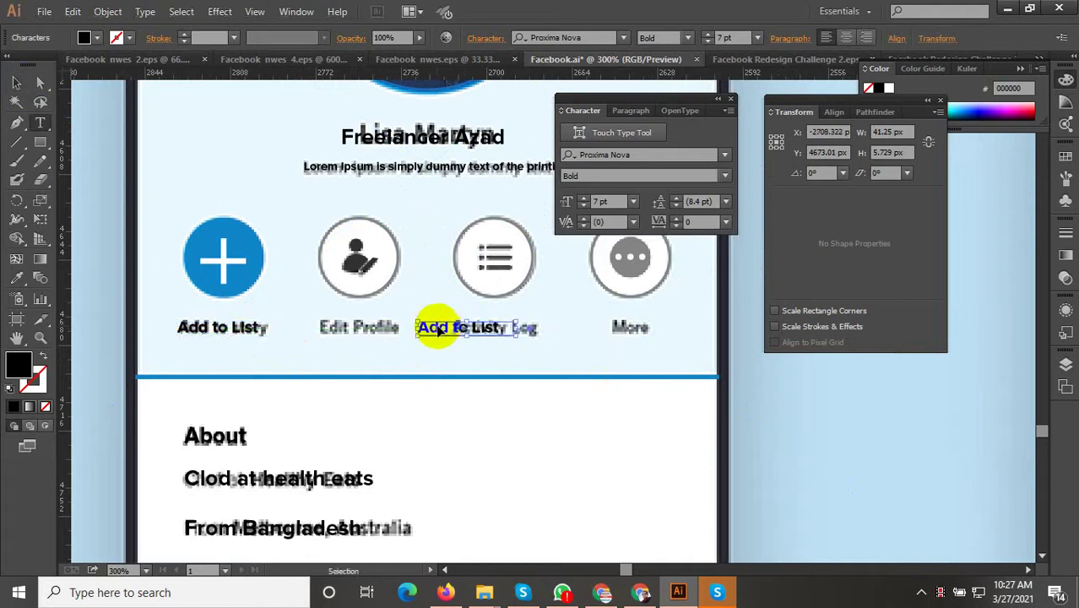
# Step: Retype the copied label as 'Edit Profile' and move it under the second icon
pyautogui.hotkey('ctrl', 'a')
pyautogui.write('E')
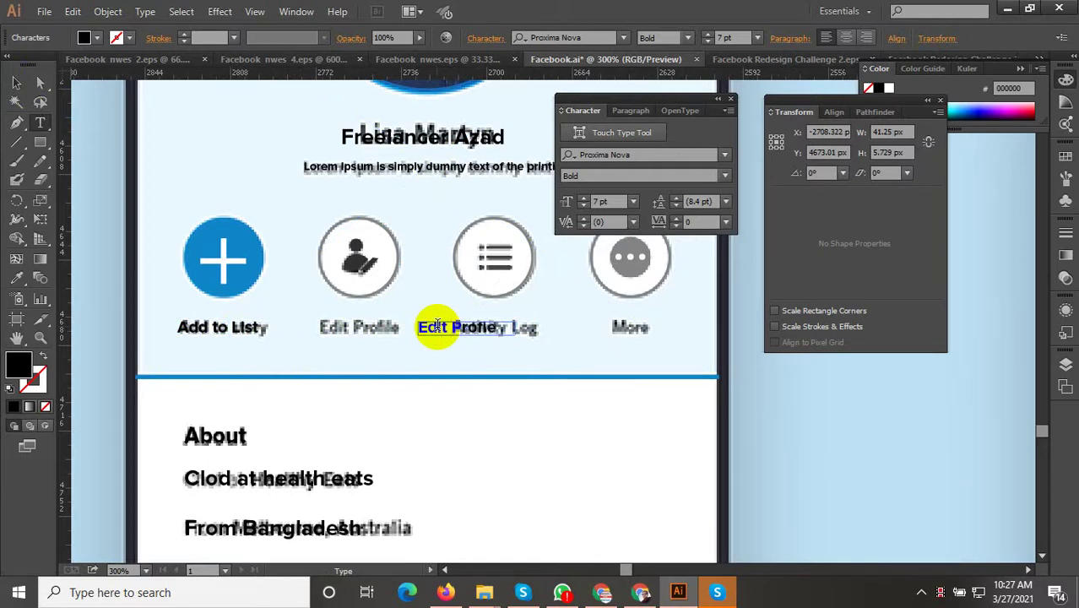
pyautogui.press('Escape')
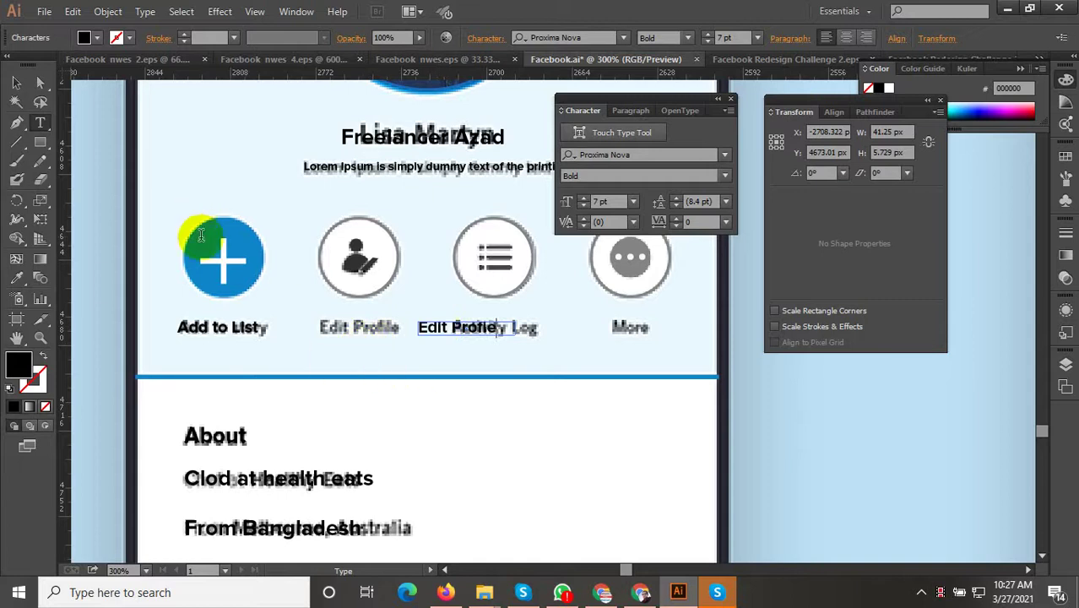
pyautogui.click(16, 82)
pyautogui.scroll(1, 465, 350)
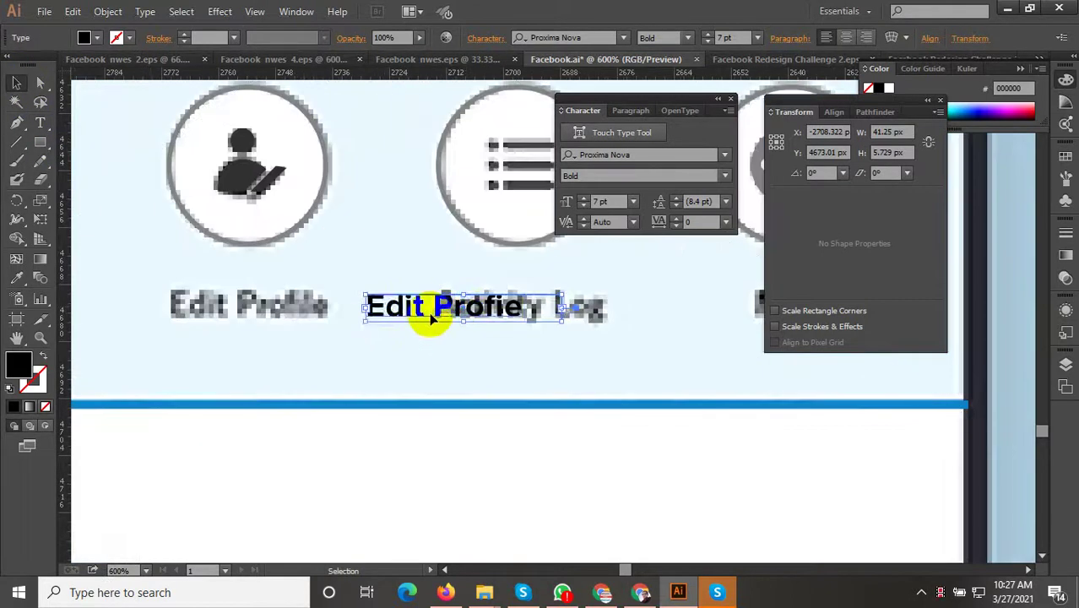
pyautogui.moveTo(420, 310)
pyautogui.mouseDown()
pyautogui.moveTo(222, 306)
pyautogui.moveTo(500, 324)
pyautogui.mouseUp()
pyautogui.scroll(-1, 156, 355)
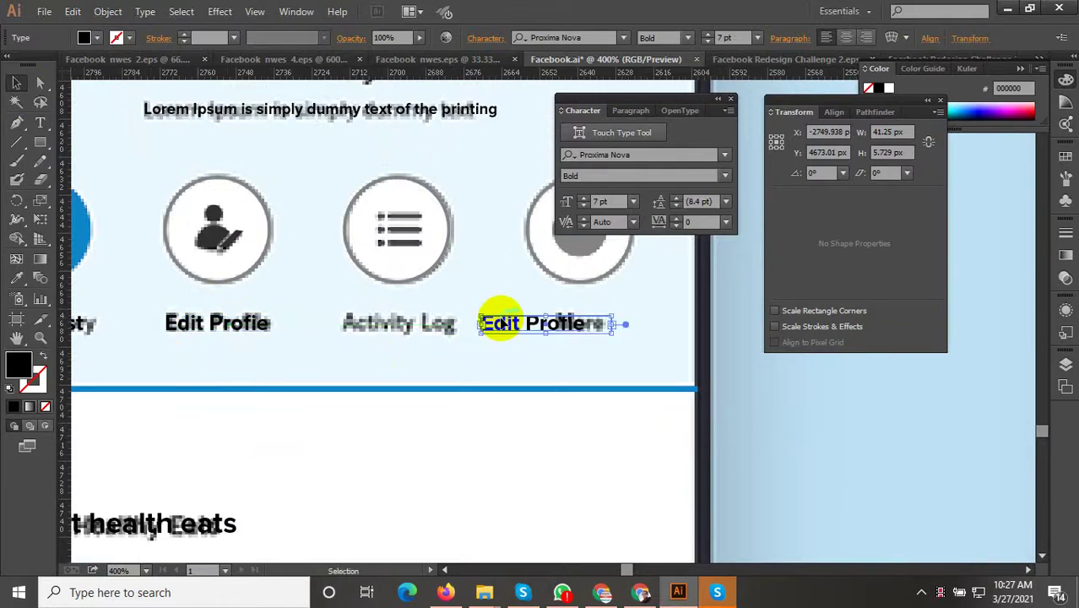
pyautogui.scroll(-1, 502, 323)
# Step: Make the next label copy 'Activity Log' and place it under the list icon
pyautogui.doubleClick(507, 306)
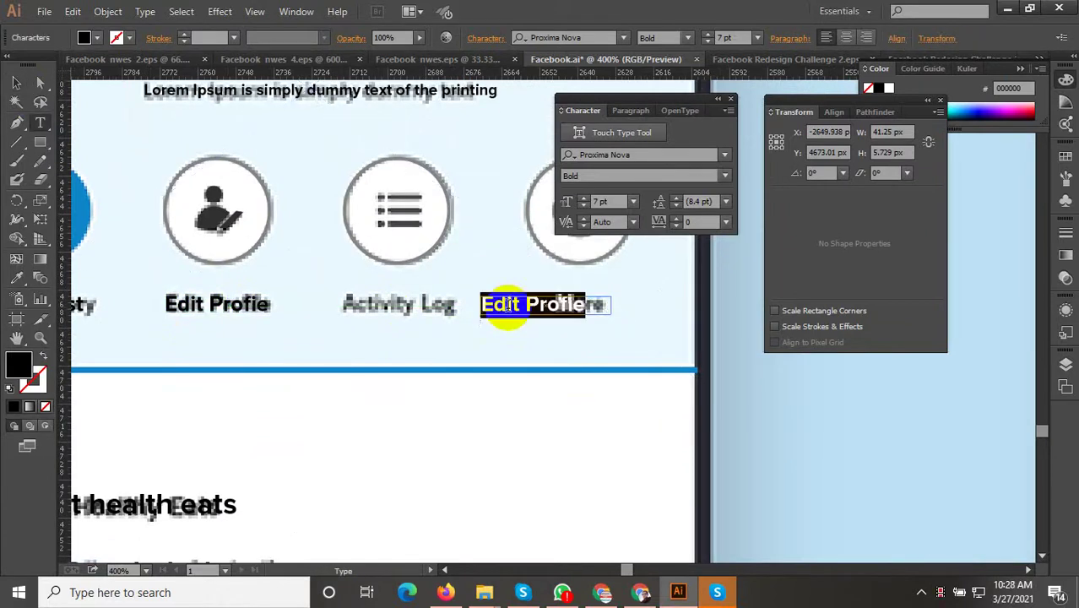
pyautogui.write('Activity Log')
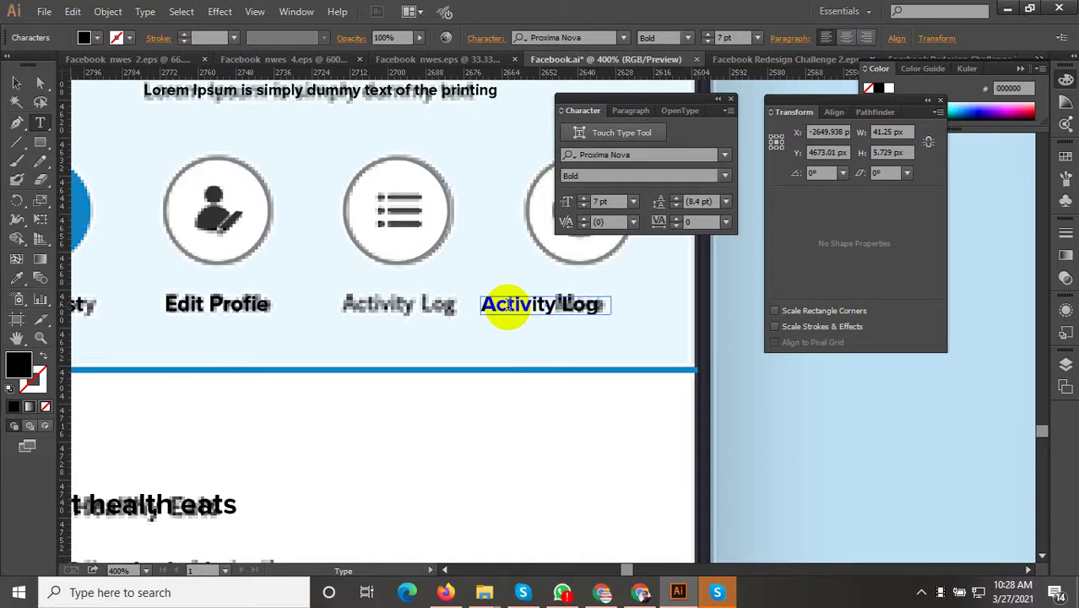
pyautogui.click(498, 309)
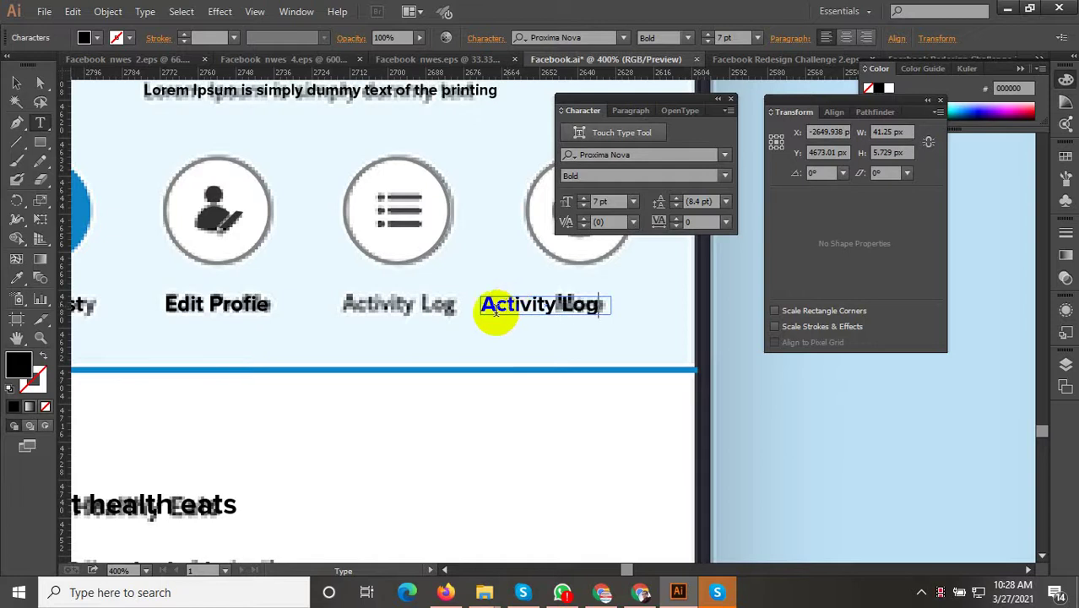
pyautogui.click(16, 83)
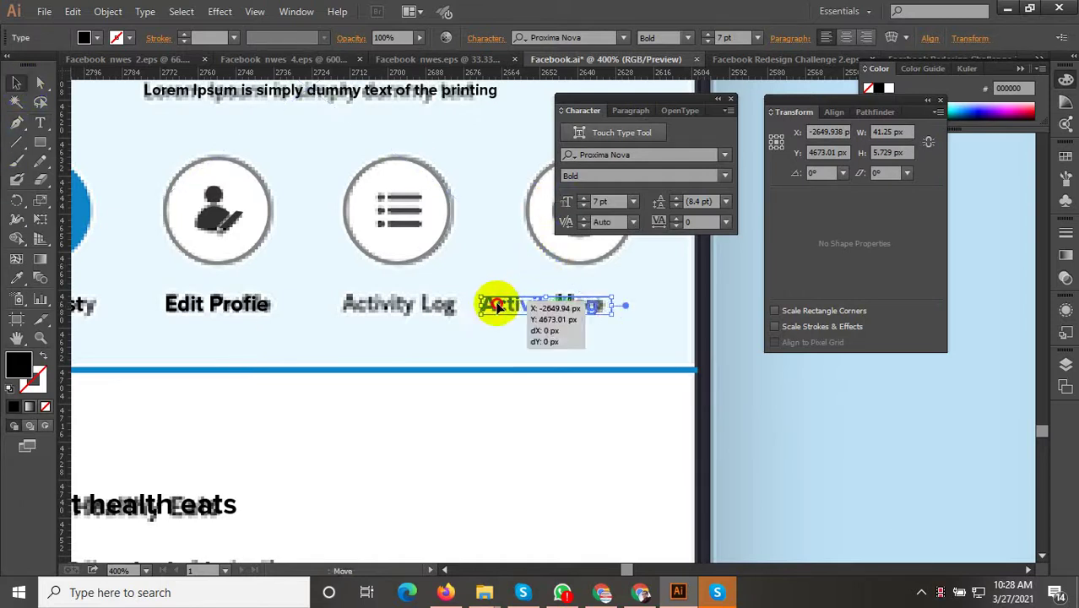
pyautogui.moveTo(496, 304)
pyautogui.mouseDown()
pyautogui.moveTo(356, 304)
pyautogui.moveTo(594, 329)
pyautogui.mouseUp()
pyautogui.scroll(-1, 299, 340)
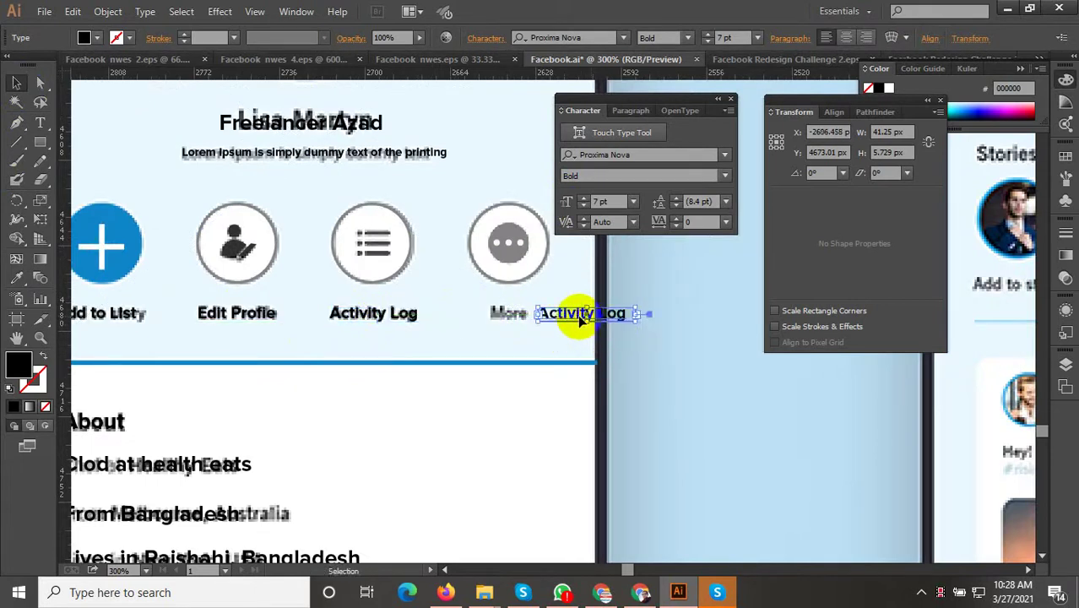
# Step: Retype the last label copy as 'More' and move it under the ellipsis icon
pyautogui.press('t')
pyautogui.doubleClick(578, 315)
pyautogui.write('More')
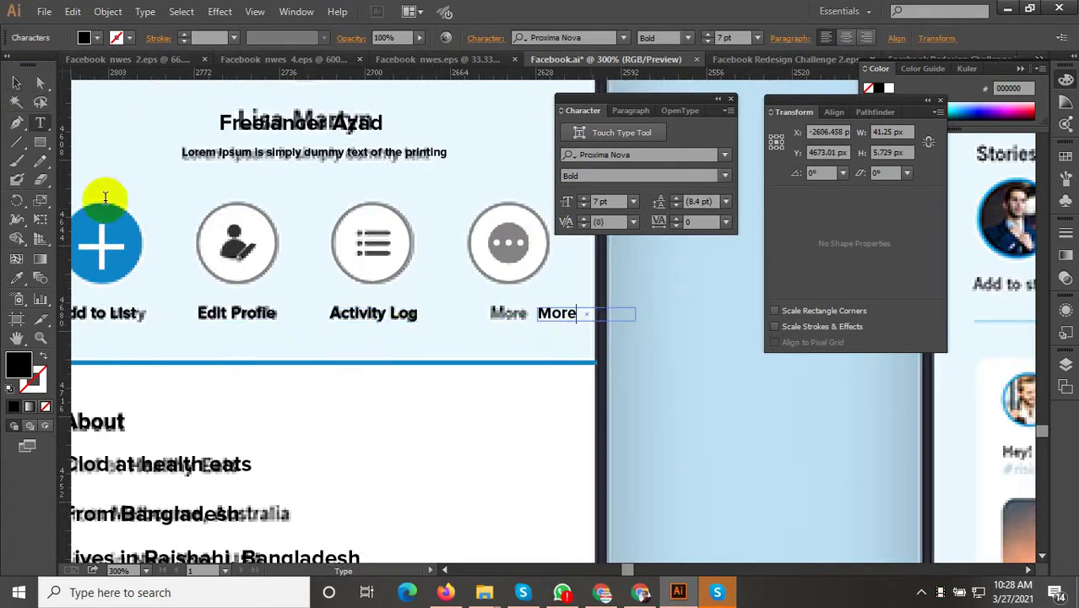
pyautogui.click(21, 80)
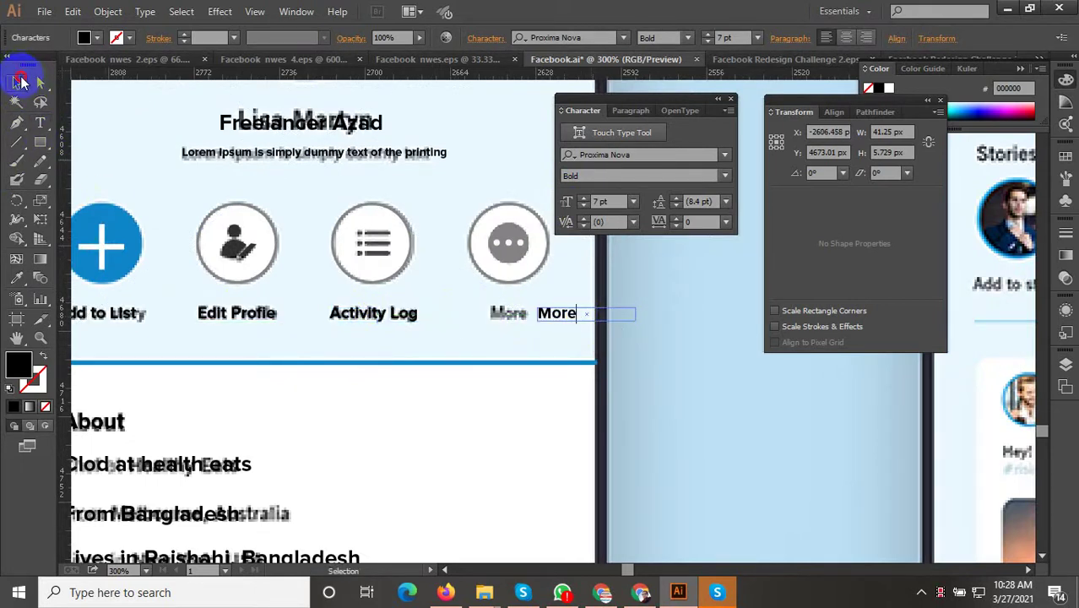
pyautogui.scroll(2, 562, 229)
pyautogui.moveTo(579, 385); pyautogui.dragTo(468, 386)
pyautogui.scroll(-3, 414, 385)
# Step: Reset the workspace to Essentials, closing the floating panels
pyautogui.scroll(-4, 431, 385)
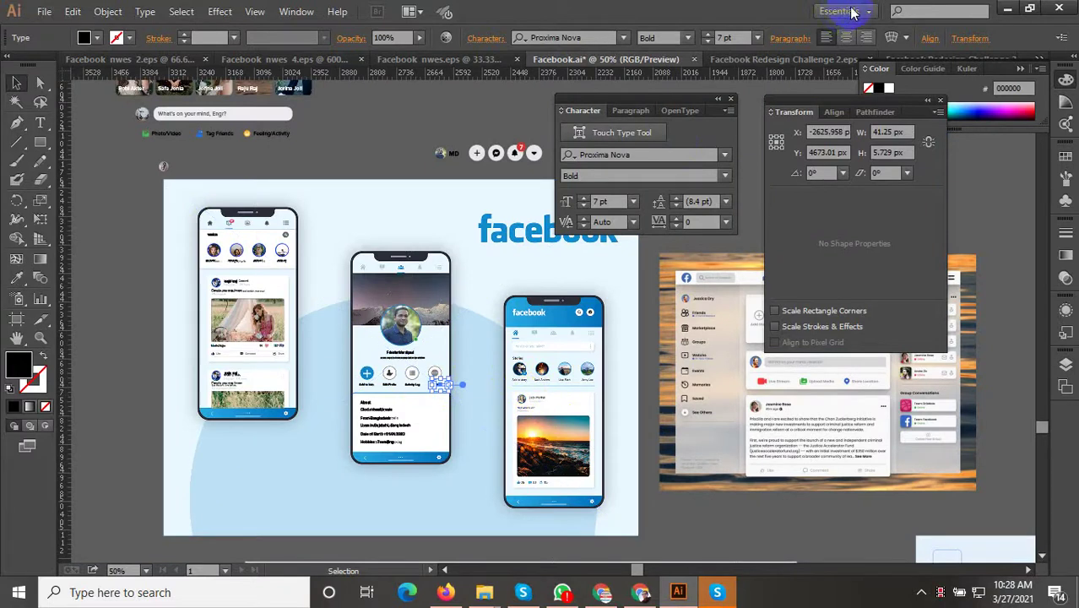
pyautogui.click(853, 12)
pyautogui.click(882, 174)
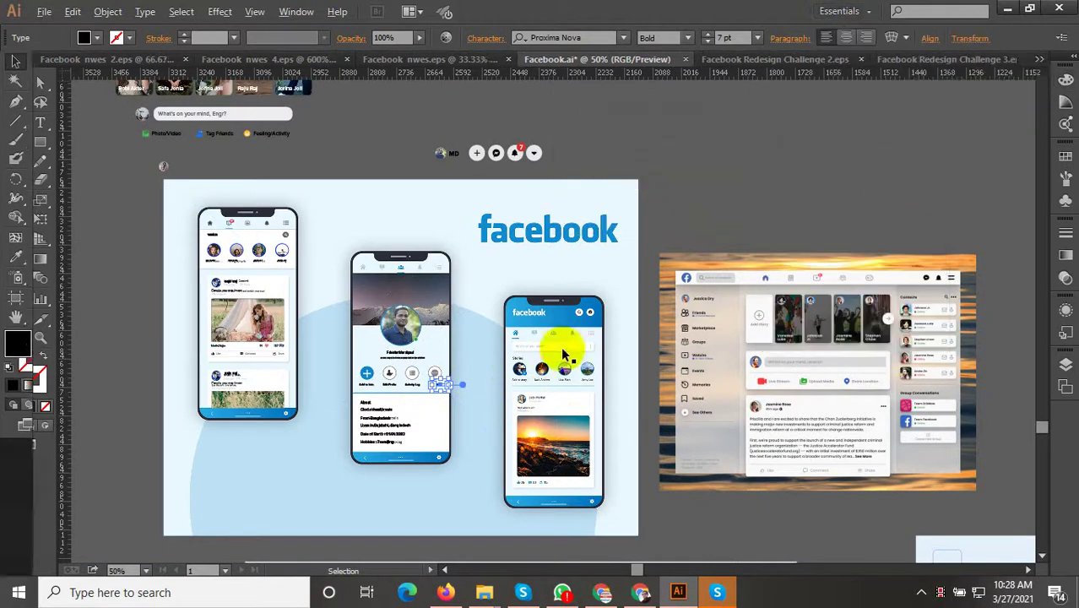
# Step: Copy the feed phone's grass photo onto the profile phone and fit it to the cover area
pyautogui.scroll(3, 563, 350)
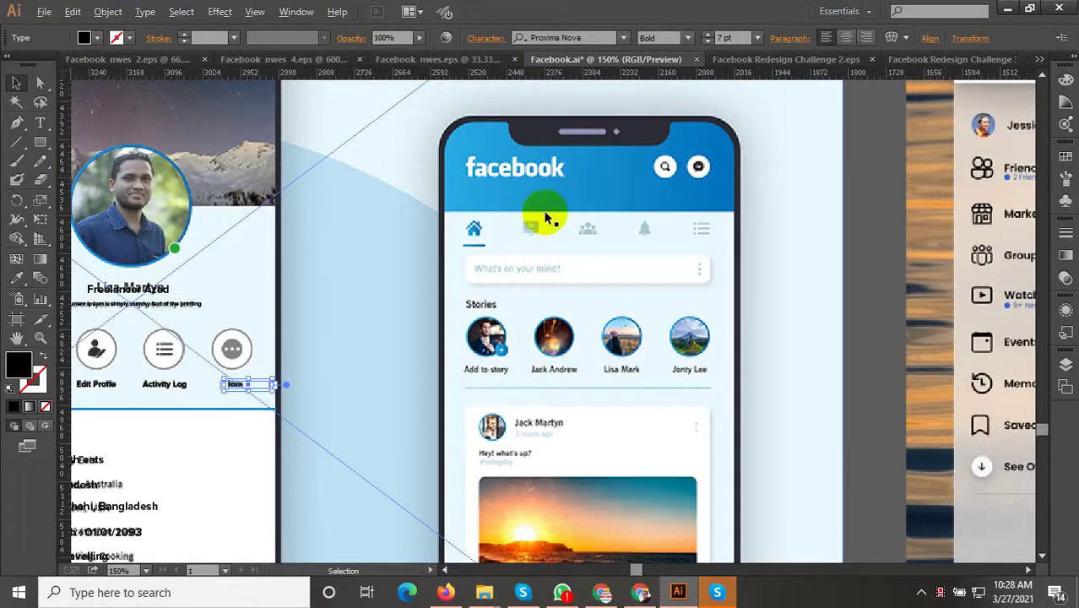
pyautogui.scroll(-2, 544, 218)
pyautogui.scroll(1, 554, 294)
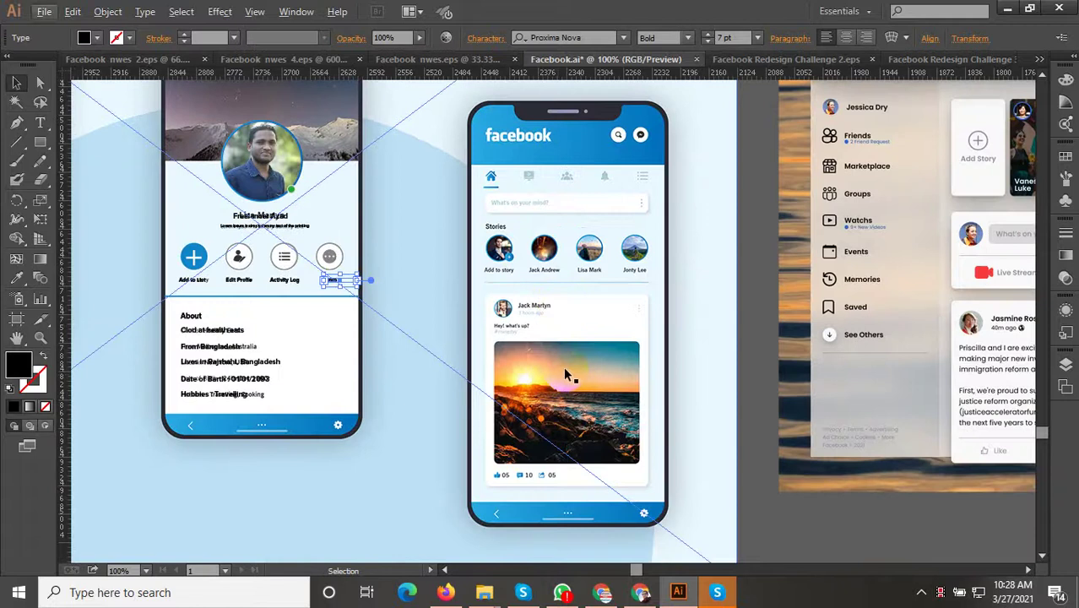
pyautogui.scroll(3, 563, 374)
pyautogui.hscroll(-4, 522, 381)
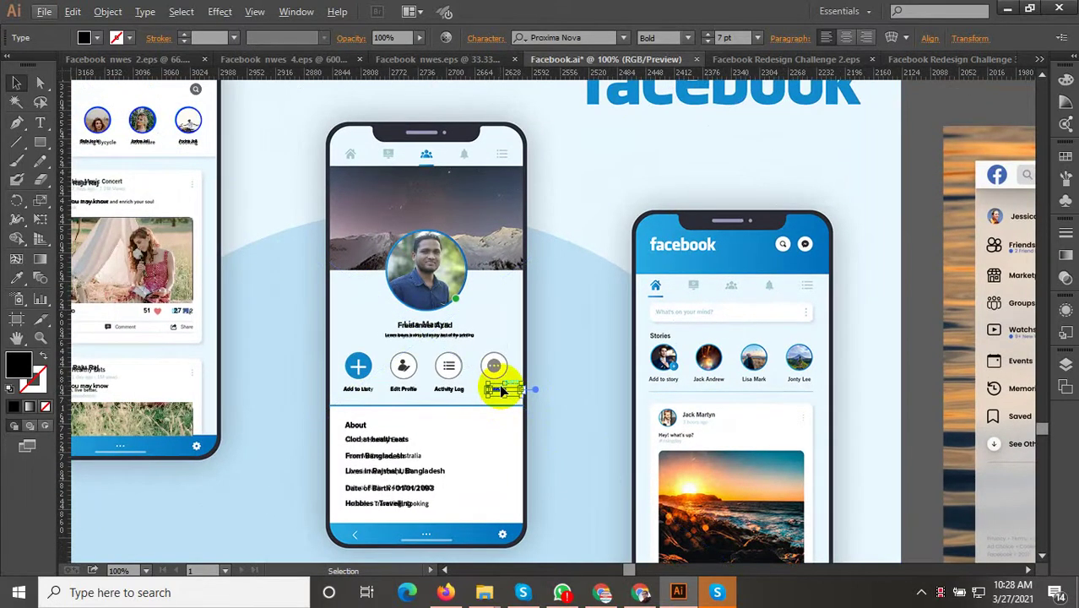
pyautogui.scroll(-1, 579, 395)
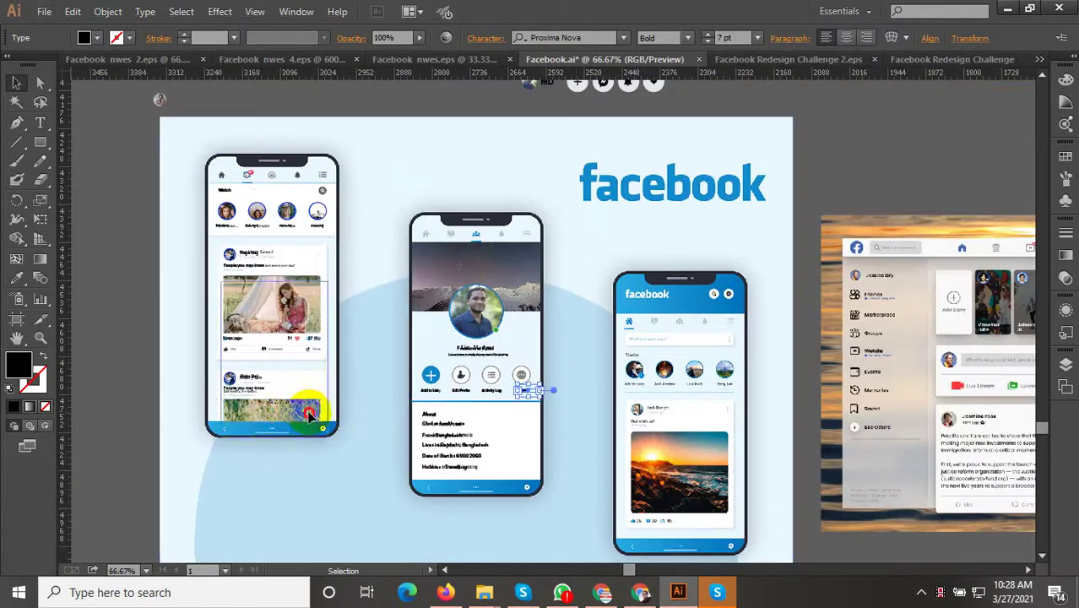
pyautogui.moveTo(309, 414)
pyautogui.mouseDown()
pyautogui.moveTo(488, 263)
pyautogui.moveTo(489, 250)
pyautogui.moveTo(446, 249)
pyautogui.mouseUp()
pyautogui.scroll(2, 481, 255)
pyautogui.moveTo(573, 268)
pyautogui.mouseDown()
pyautogui.moveTo(628, 332)
pyautogui.moveTo(640, 373)
pyautogui.mouseUp()
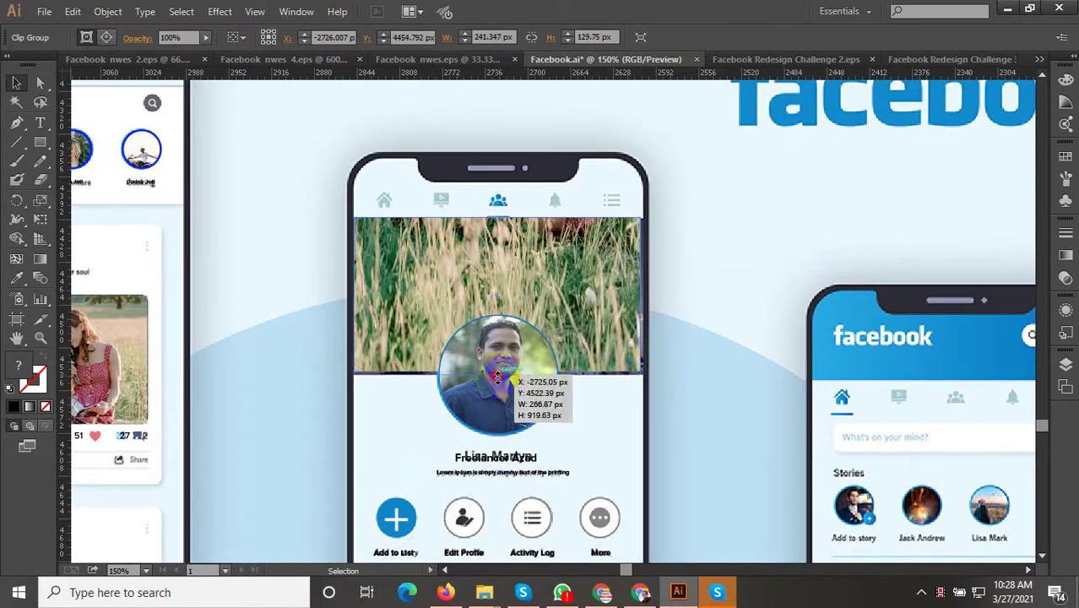
pyautogui.click(358, 362)
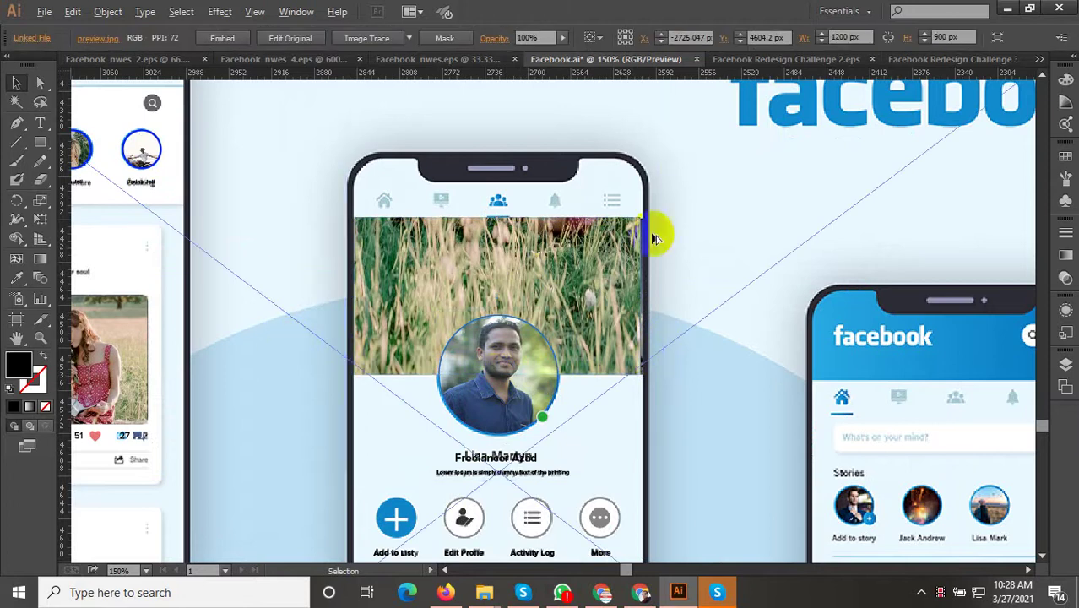
pyautogui.scroll(-1, 622, 294)
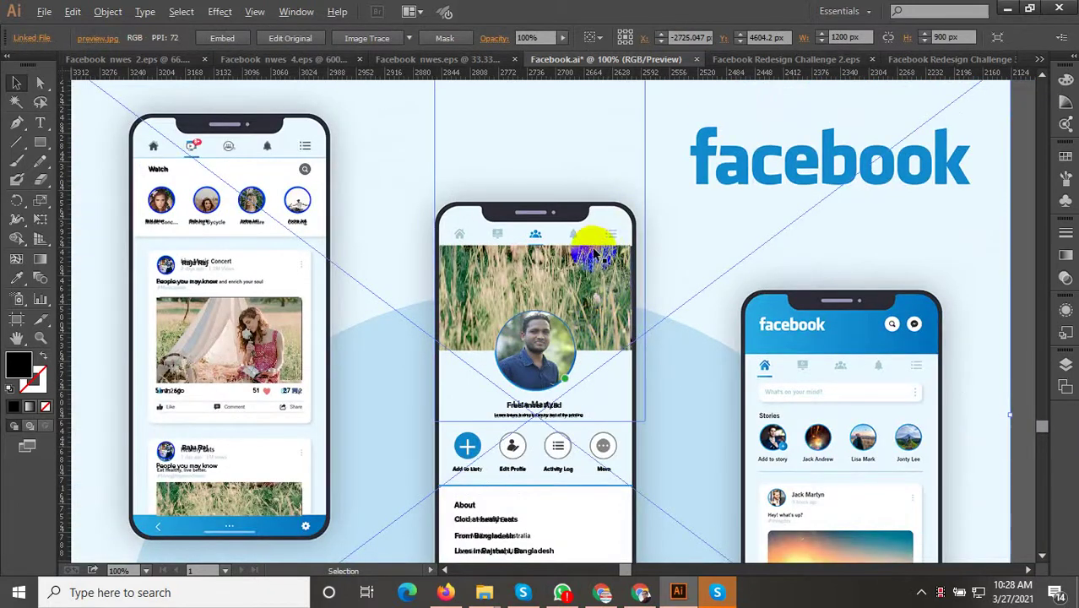
pyautogui.scroll(1, 591, 255)
pyautogui.scroll(1, 592, 255)
pyautogui.scroll(-3, 532, 275)
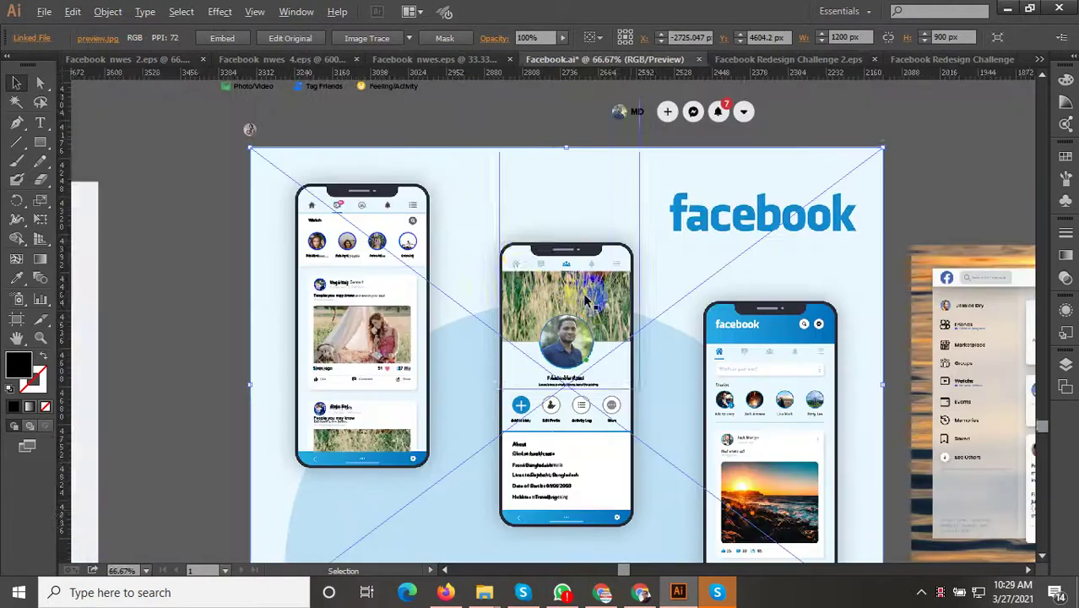
# Step: Copy the feed phone's navigation icon row onto the profile phone's top bar
pyautogui.scroll(2, 525, 255)
pyautogui.moveTo(513, 272); pyautogui.dragTo(619, 306)
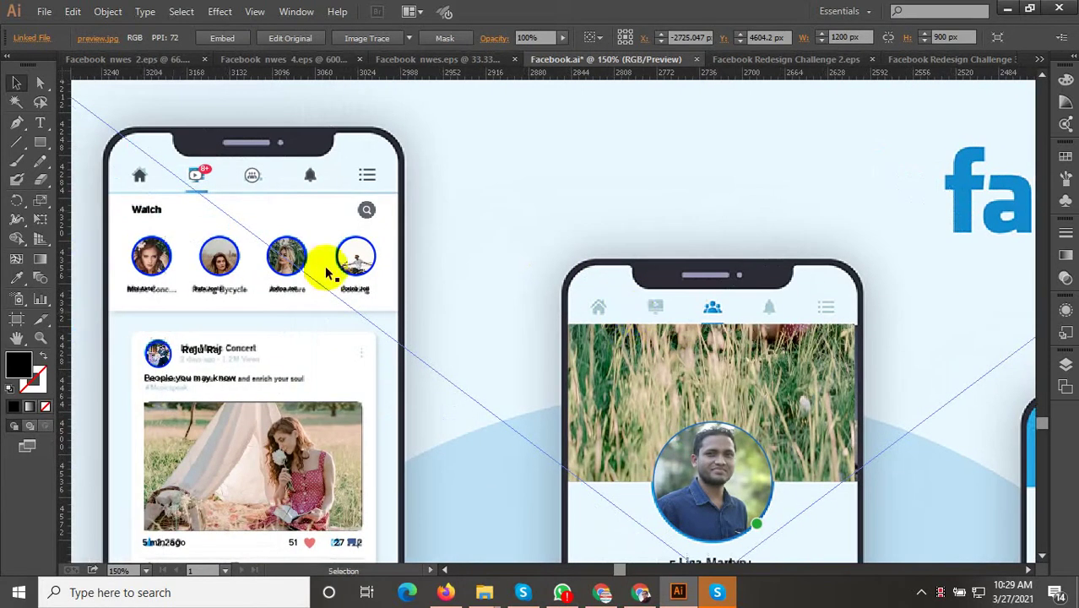
pyautogui.moveTo(140, 175); pyautogui.dragTo(192, 180)
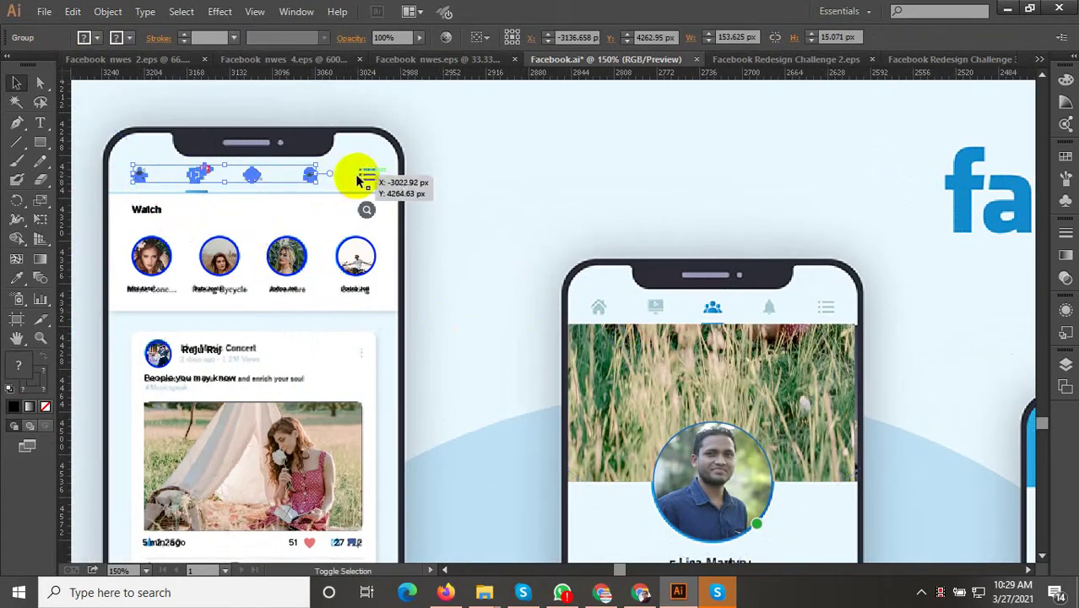
pyautogui.moveTo(193, 179)
pyautogui.mouseDown()
pyautogui.moveTo(372, 179)
pyautogui.moveTo(823, 313)
pyautogui.moveTo(783, 302)
pyautogui.mouseUp()
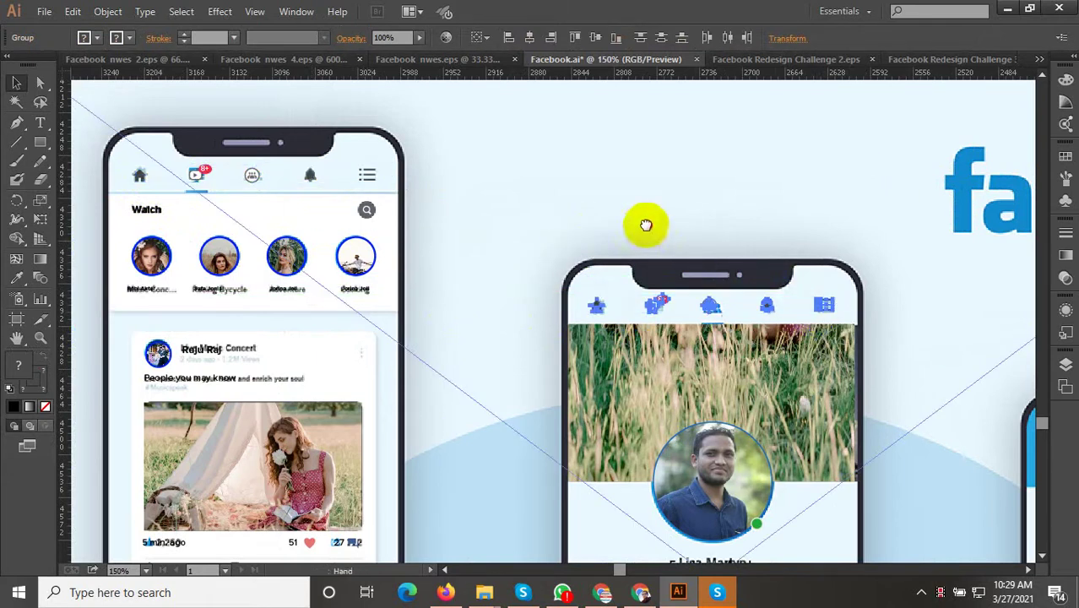
pyautogui.moveTo(644, 225); pyautogui.dragTo(337, 144)
# Step: Place another copy of the navigation icon row on the home phone's bar
pyautogui.moveTo(443, 301); pyautogui.dragTo(494, 181)
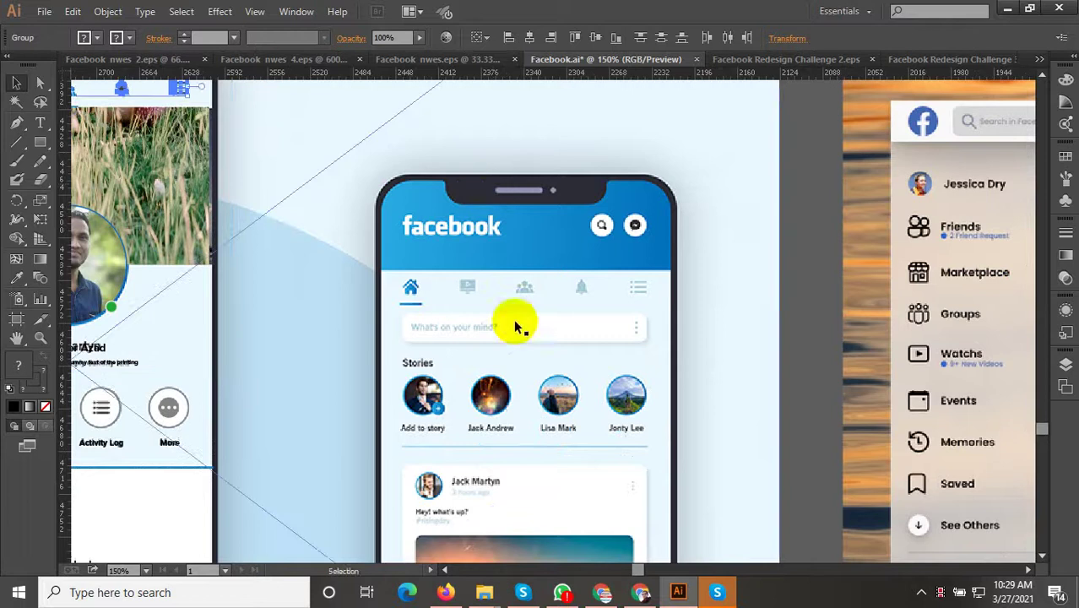
pyautogui.moveTo(633, 340); pyautogui.dragTo(673, 291)
pyautogui.moveTo(422, 291); pyautogui.dragTo(553, 349)
pyautogui.scroll(-2, 553, 349)
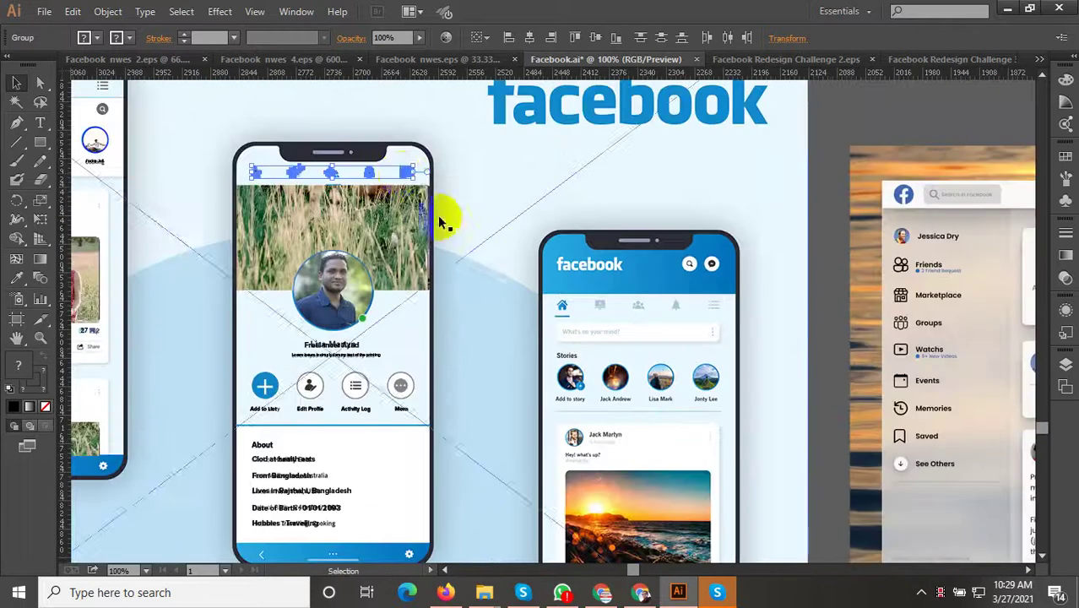
pyautogui.moveTo(395, 175); pyautogui.dragTo(710, 309)
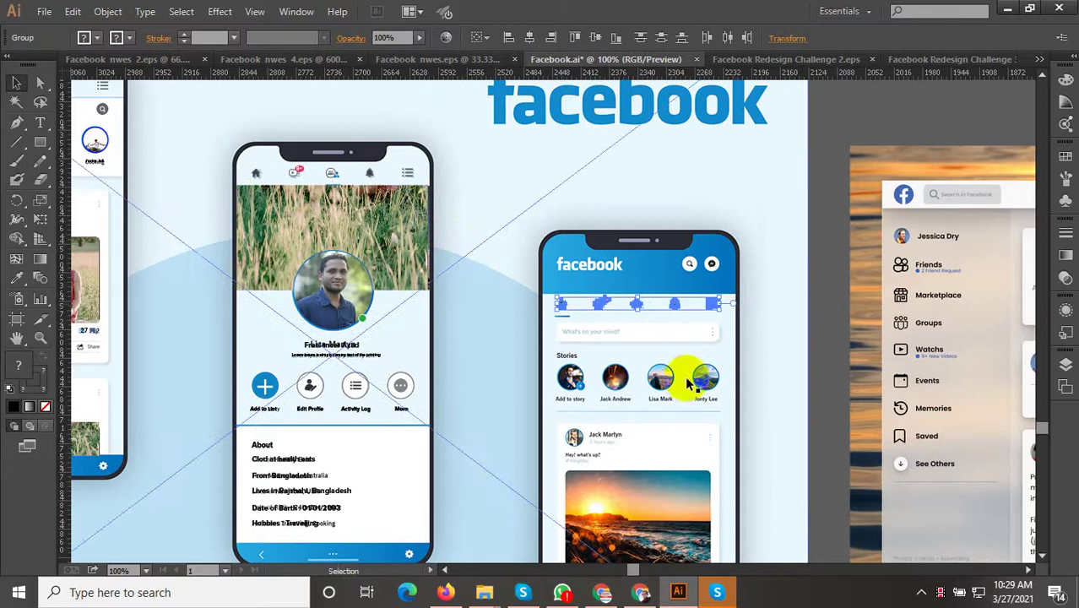
pyautogui.moveTo(671, 445); pyautogui.dragTo(646, 374)
# Step: Select the grass cover image and bring the home phone's stories row into view
pyautogui.moveTo(668, 317); pyautogui.dragTo(589, 269)
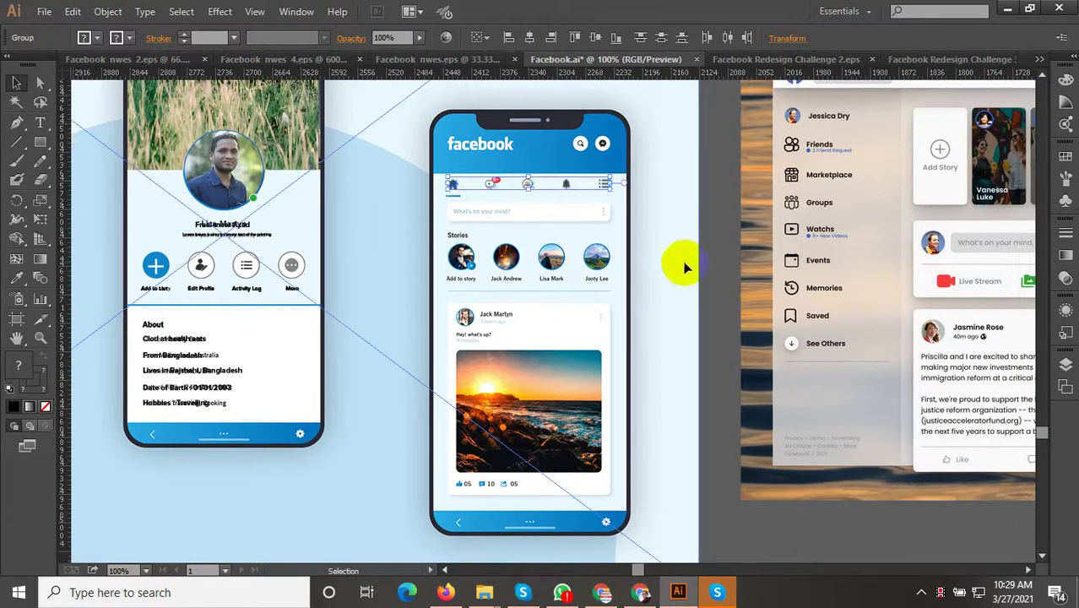
pyautogui.click(457, 192)
pyautogui.scroll(1, 457, 192)
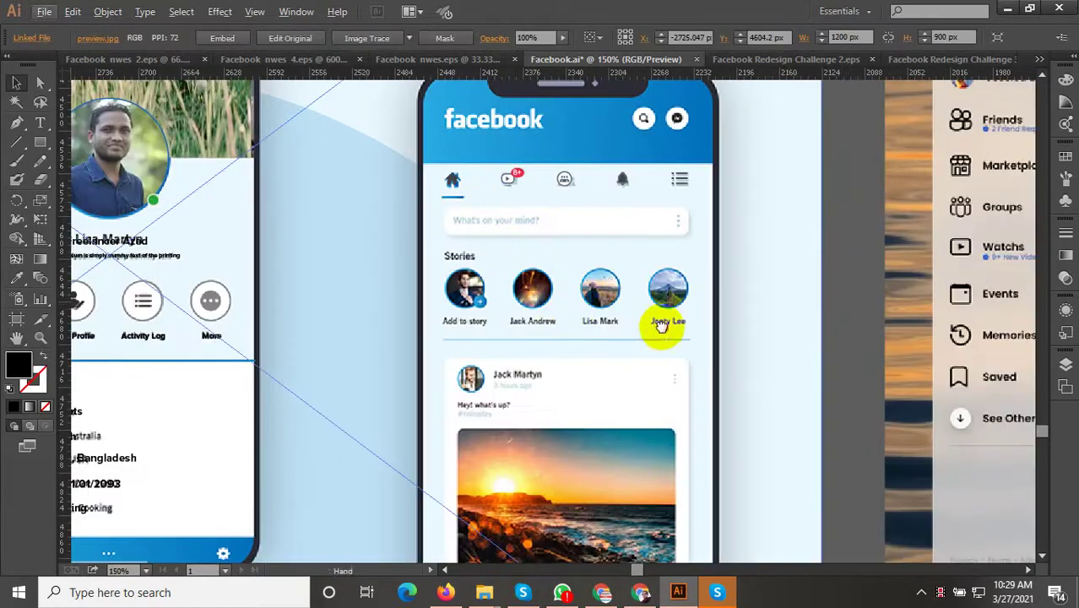
pyautogui.moveTo(658, 321); pyautogui.dragTo(605, 269)
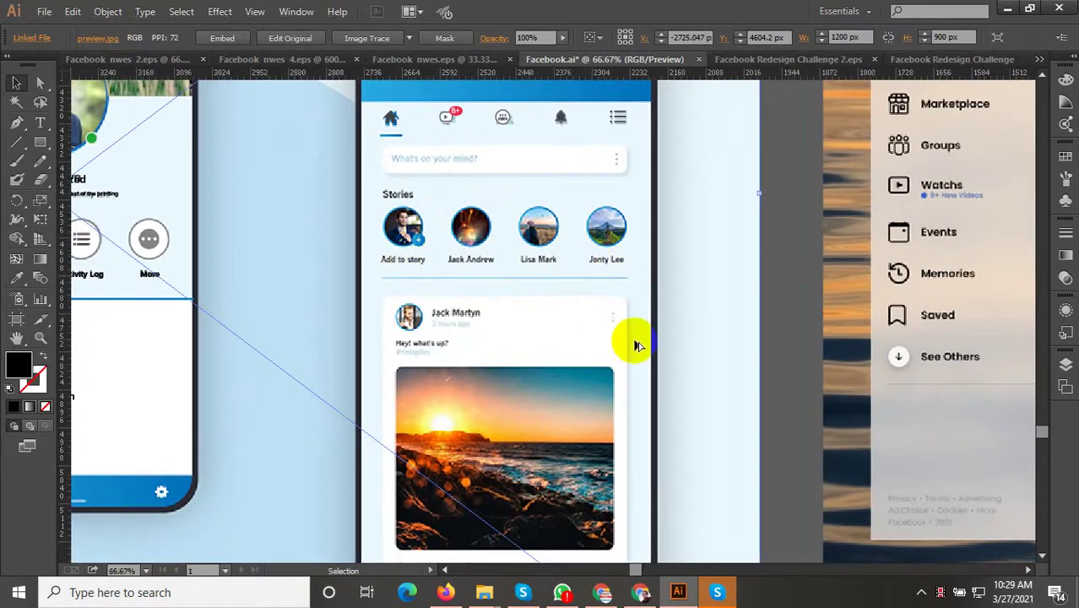
pyautogui.scroll(-3, 634, 342)
# Step: Group the four Watch avatars on the feed phone
pyautogui.click(275, 205)
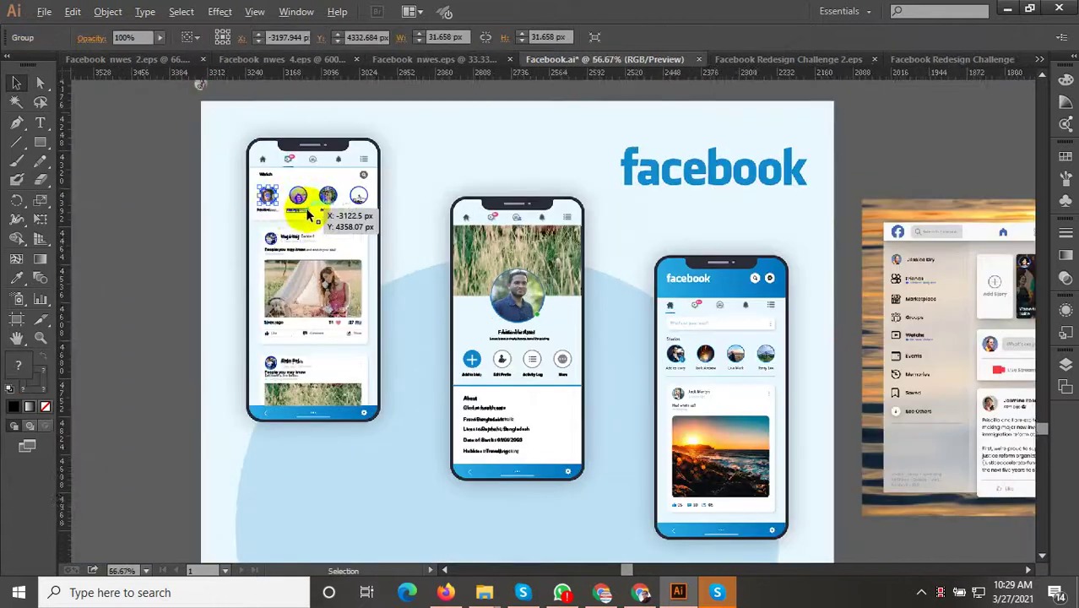
pyautogui.scroll(4, 263, 212)
pyautogui.keyDown('shift'); pyautogui.click(368, 173); pyautogui.keyUp('shift')
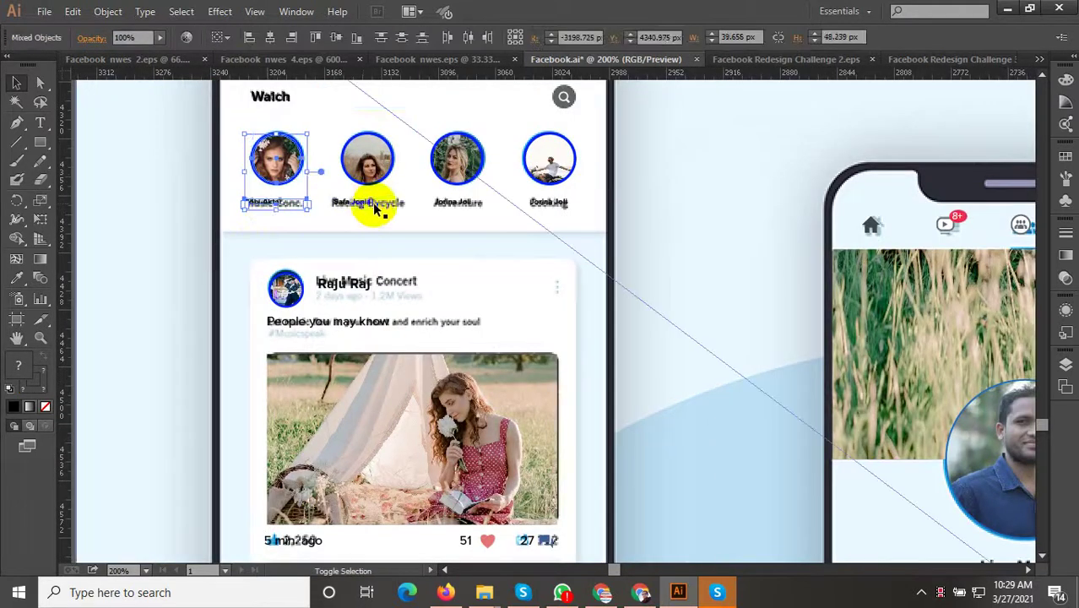
pyautogui.keyDown('shift'); pyautogui.click(457, 181); pyautogui.keyUp('shift')
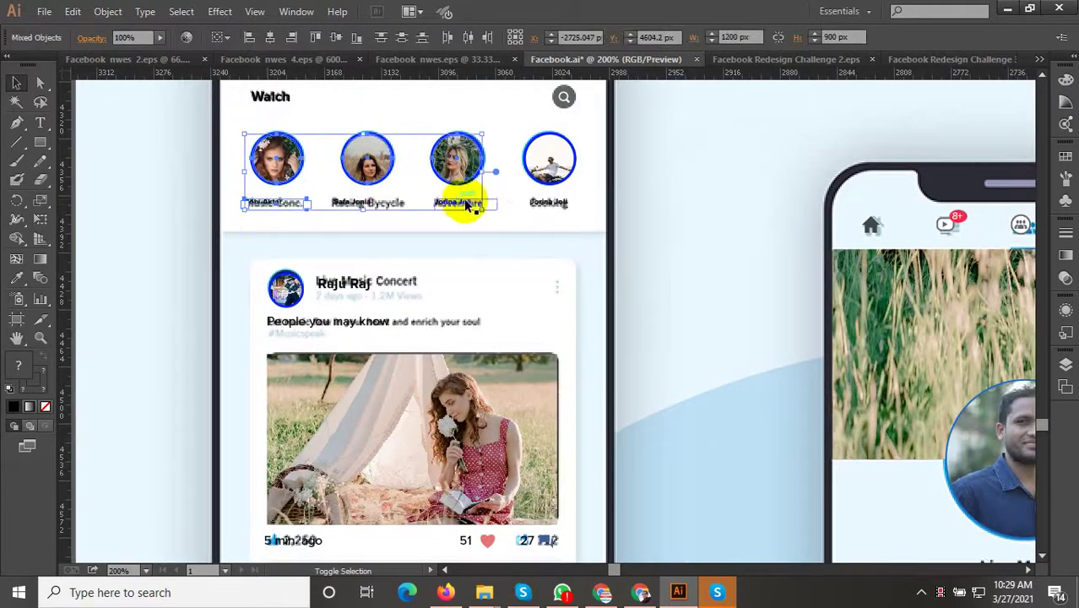
pyautogui.keyDown('shift'); pyautogui.click(545, 167); pyautogui.keyUp('shift')
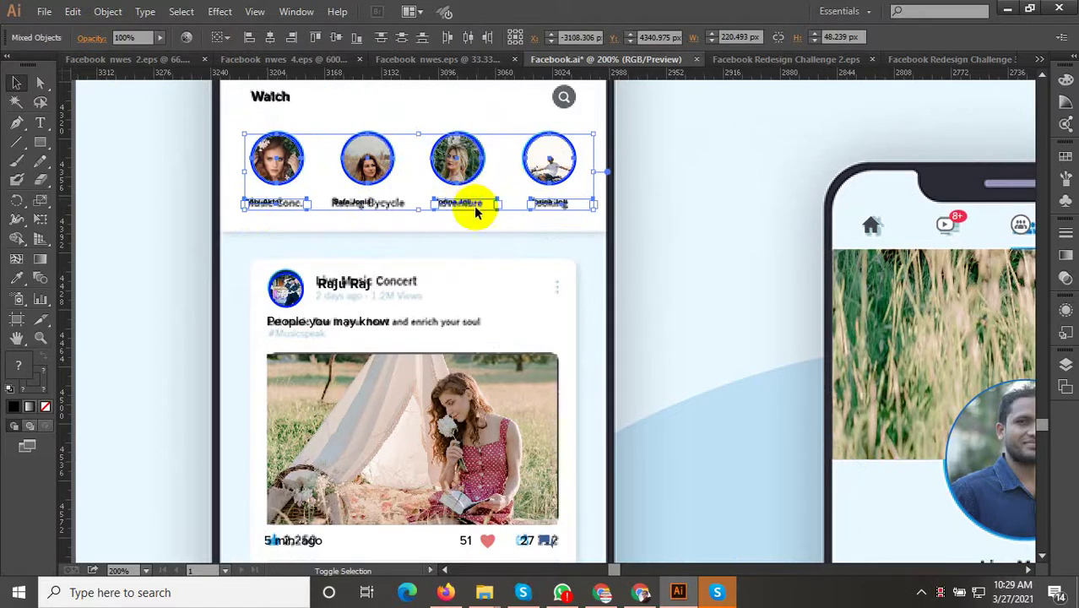
pyautogui.rightClick(541, 159)
pyautogui.click(591, 233)
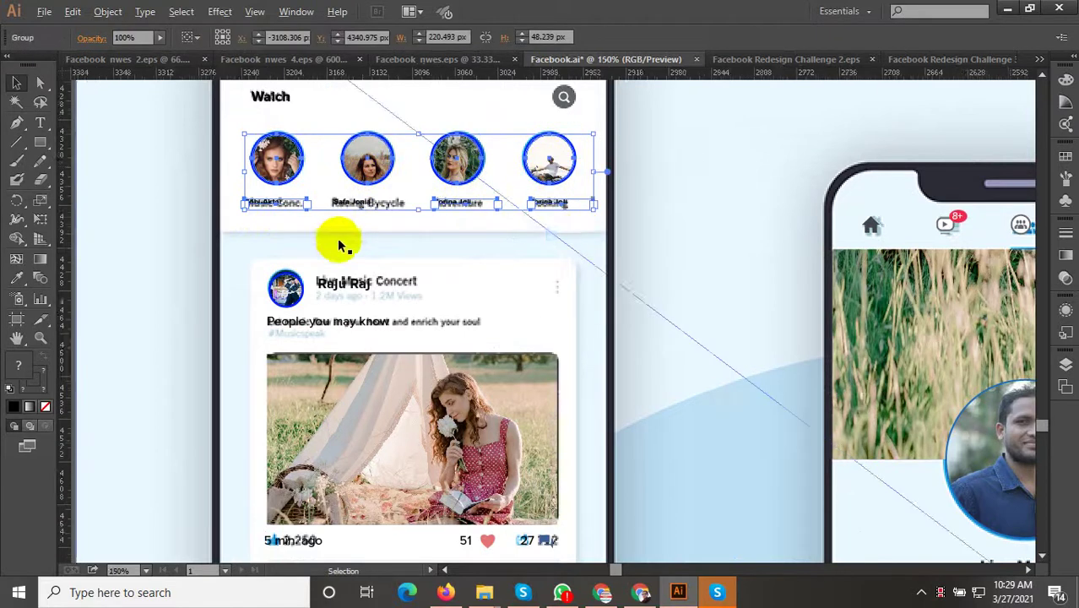
# Step: Delete the stray text sitting over the profile photo
pyautogui.hotkey('ctrl', '-')
pyautogui.moveTo(572, 284); pyautogui.dragTo(398, 270)
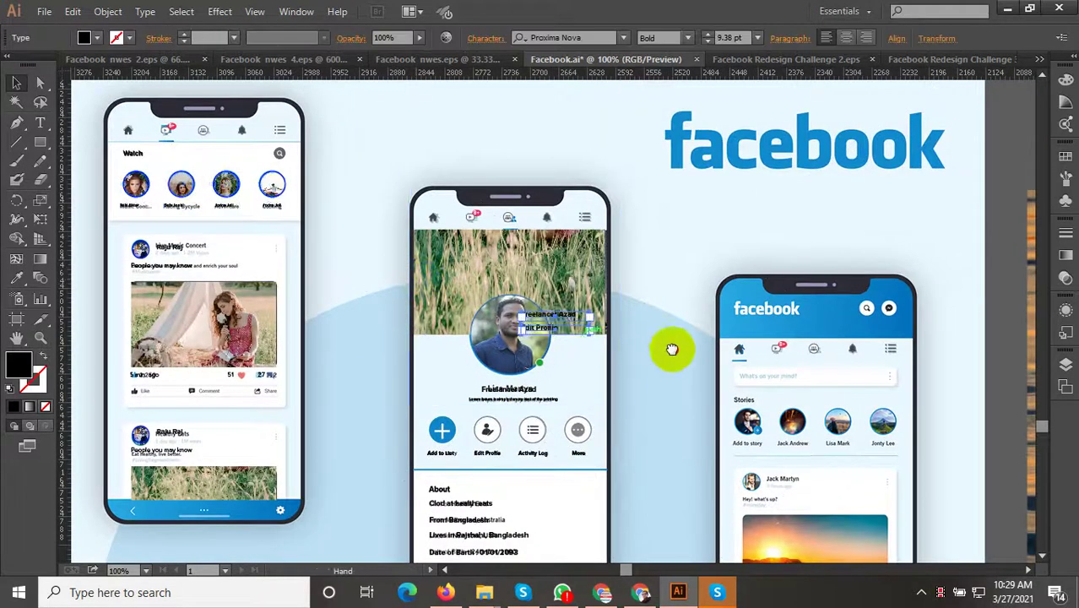
pyautogui.moveTo(672, 348); pyautogui.dragTo(431, 289)
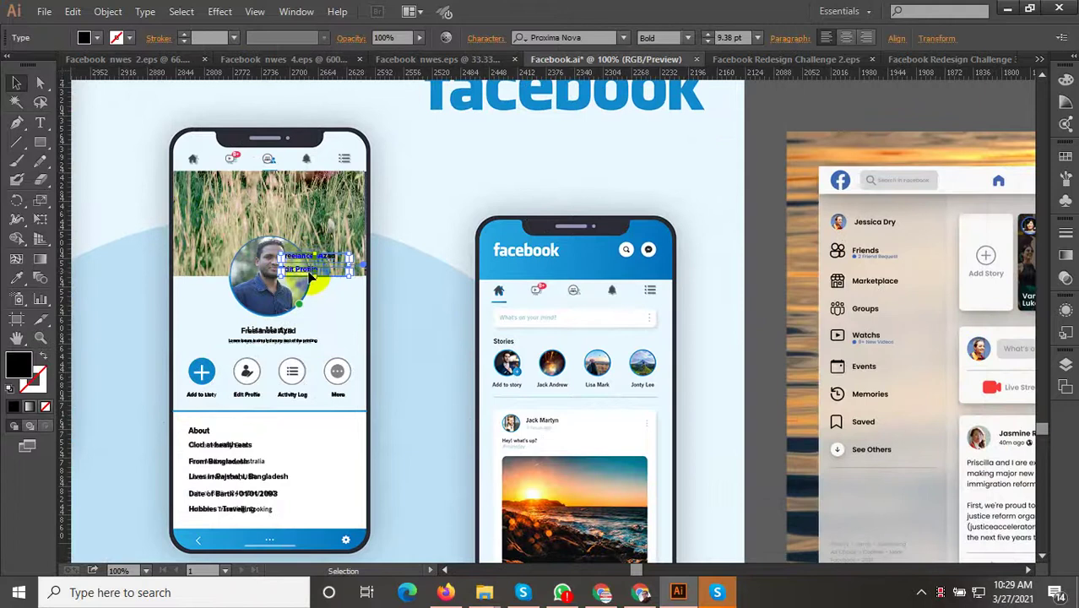
pyautogui.press('Delete')
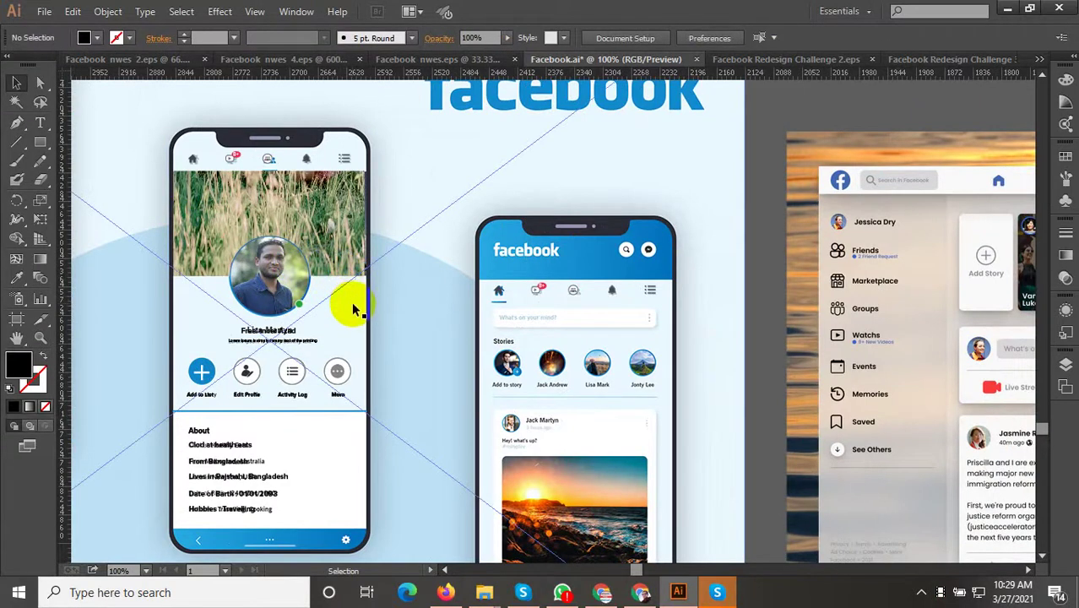
# Step: Group the Watch story circles together with their name labels
pyautogui.moveTo(355, 317)
pyautogui.mouseDown()
pyautogui.moveTo(418, 316)
pyautogui.moveTo(583, 357)
pyautogui.mouseUp()
pyautogui.click(239, 206)
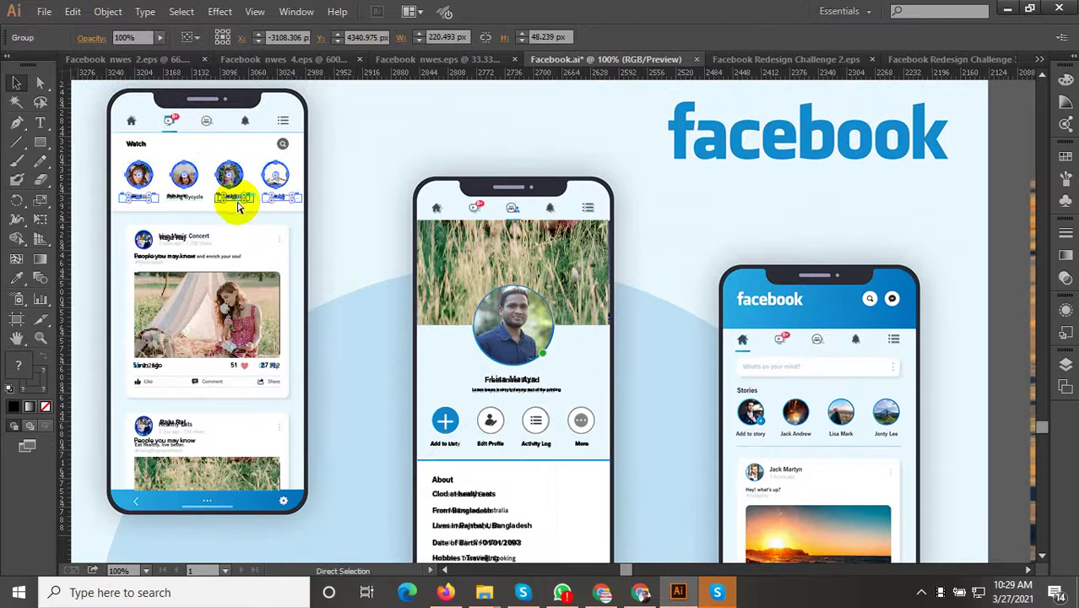
pyautogui.hscroll(3, 562, 303)
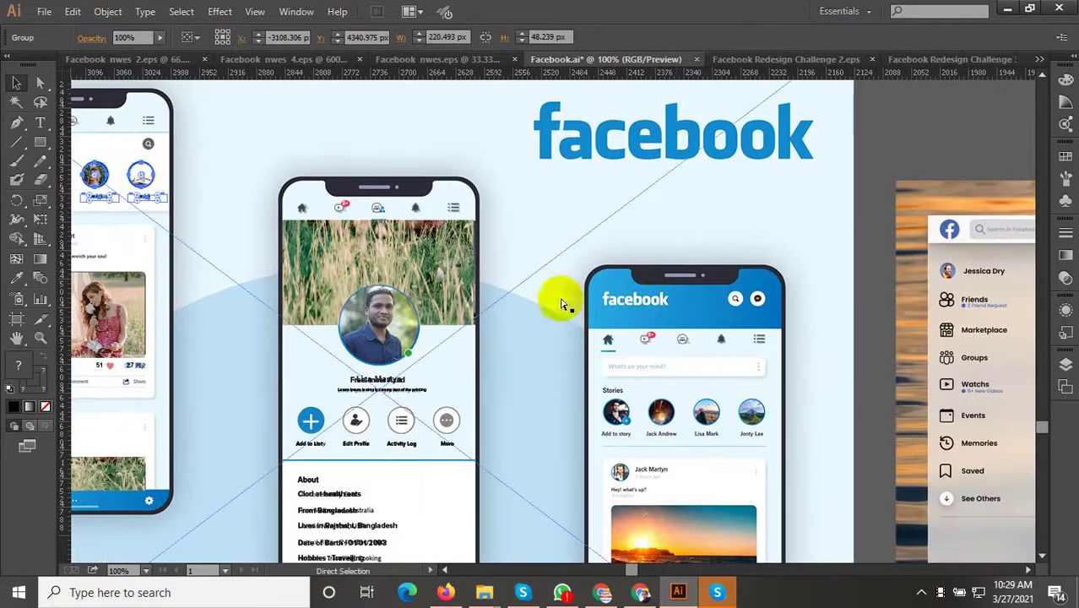
pyautogui.press('v')
pyautogui.moveTo(571, 333); pyautogui.dragTo(553, 330)
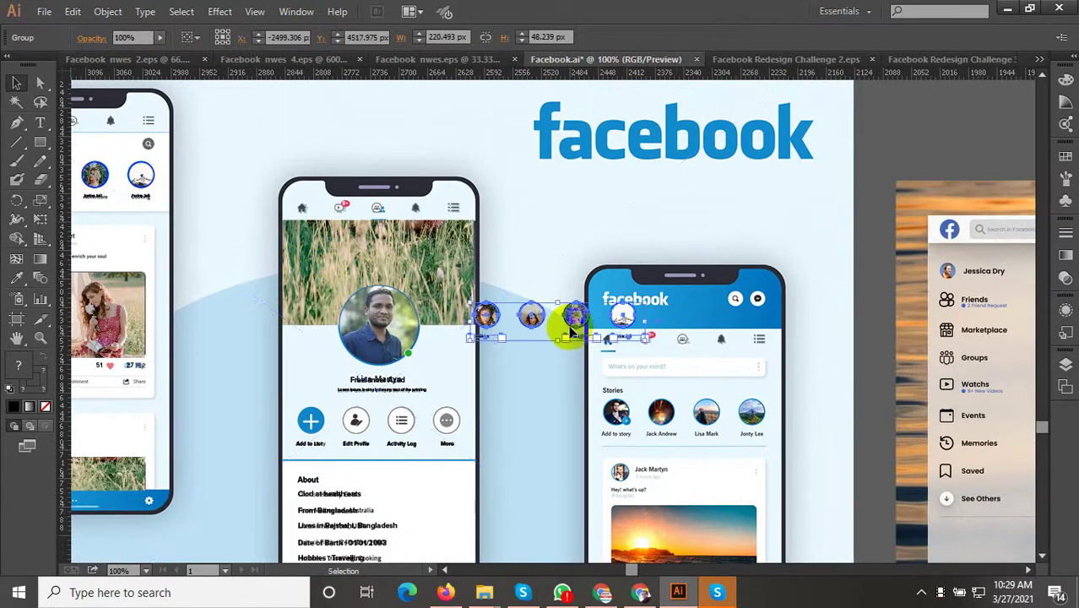
pyautogui.hotkey('ctrl', 'z')
pyautogui.hscroll(-5, 448, 329)
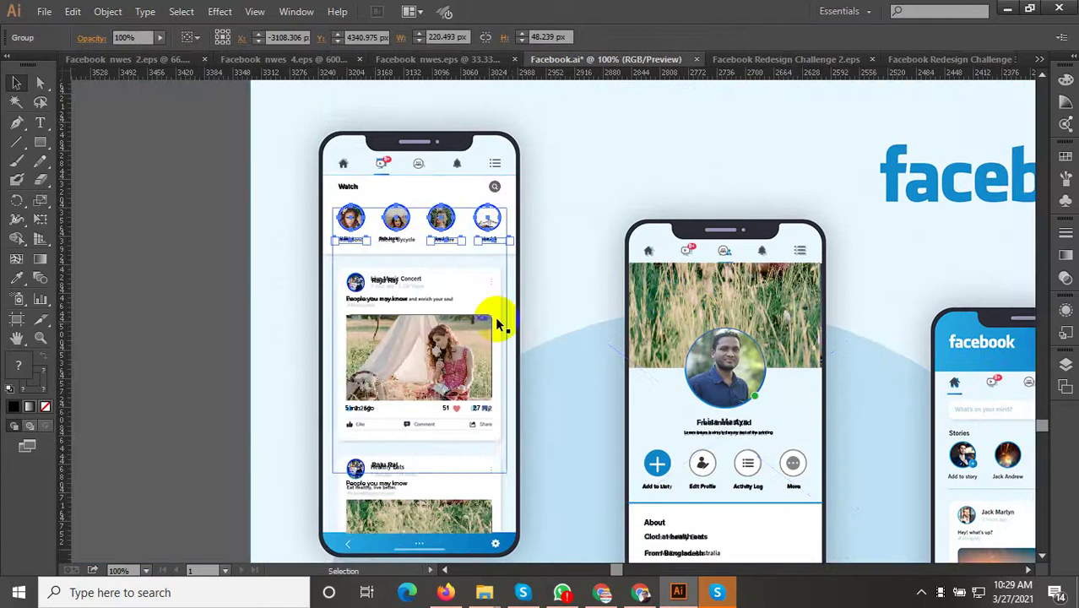
pyautogui.scroll(3, 393, 217)
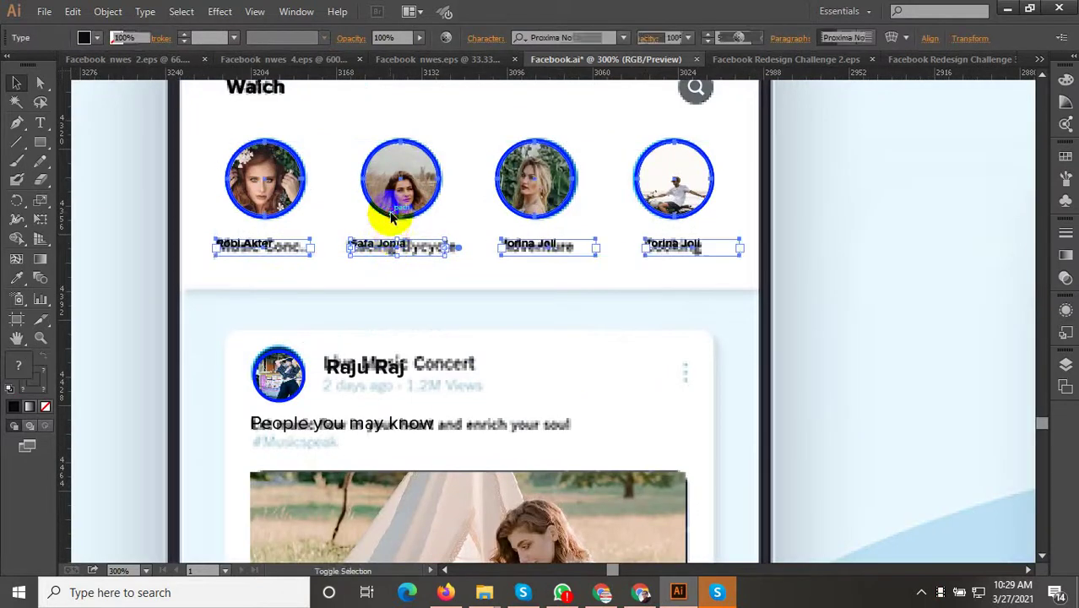
pyautogui.rightClick(391, 201)
pyautogui.click(431, 272)
# Step: Place the avatar group over the home phone's Stories row
pyautogui.hotkey('ctrl', '1')
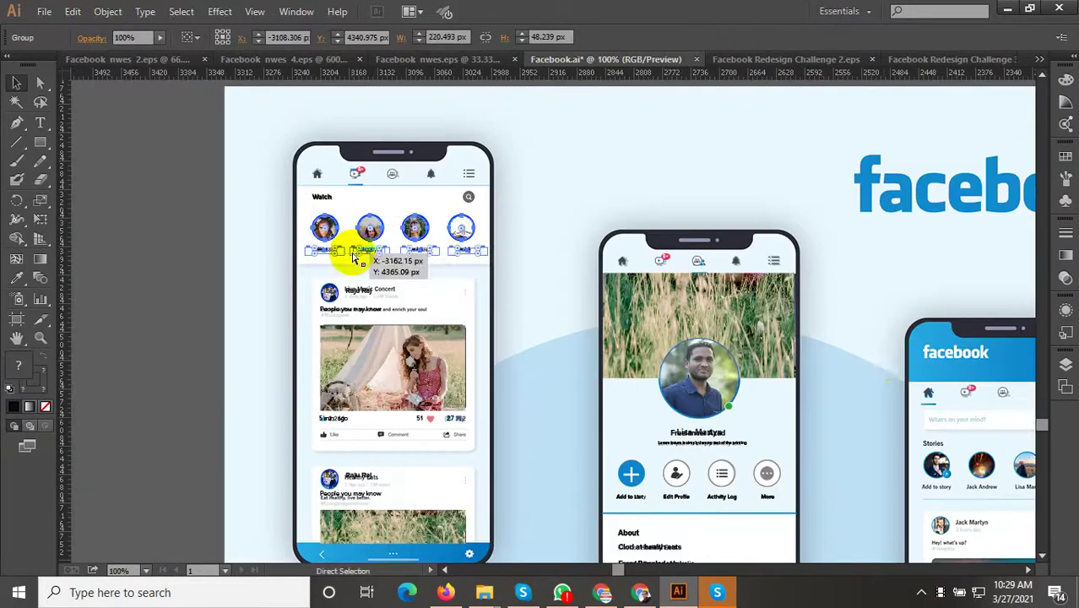
pyautogui.moveTo(588, 269); pyautogui.dragTo(404, 195)
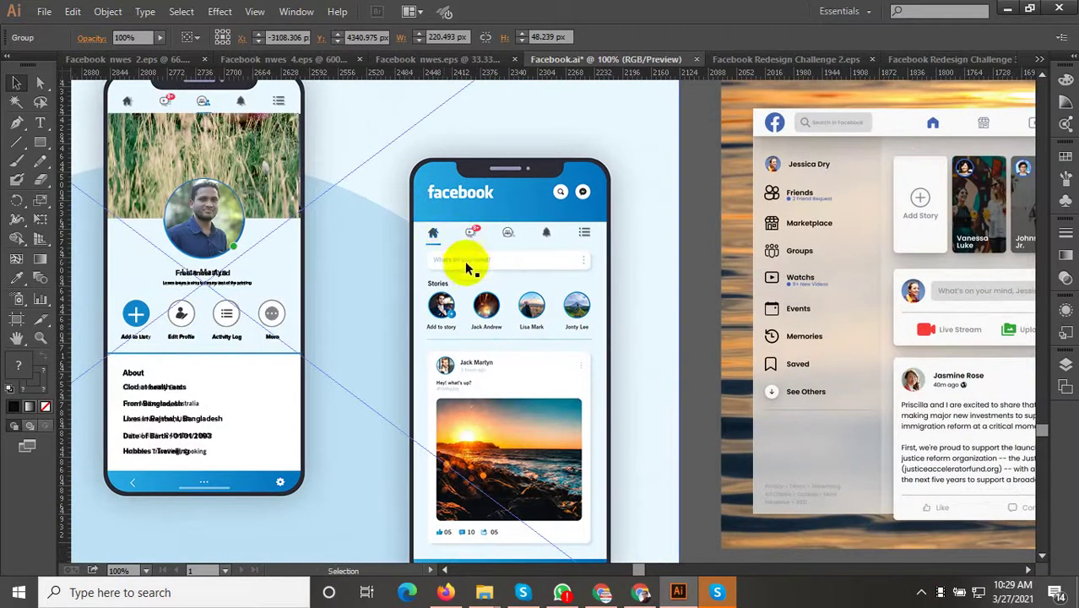
pyautogui.moveTo(484, 335)
pyautogui.mouseDown()
pyautogui.moveTo(576, 277)
pyautogui.moveTo(532, 267)
pyautogui.mouseUp()
pyautogui.hotkey('ctrl', '+')
pyautogui.hotkey('ctrl', '+')
pyautogui.hotkey('ctrl', '+')
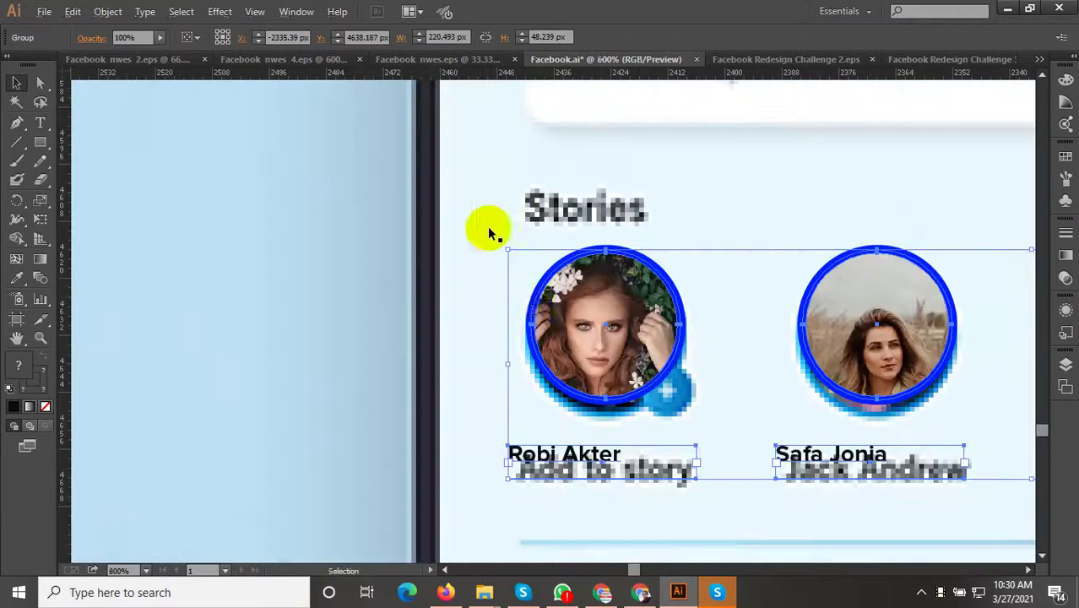
pyautogui.hotkey('ctrl', '+')
pyautogui.moveTo(537, 369)
pyautogui.mouseDown()
pyautogui.moveTo(544, 381)
pyautogui.moveTo(552, 373)
pyautogui.mouseUp()
pyautogui.doubleClick(553, 372)
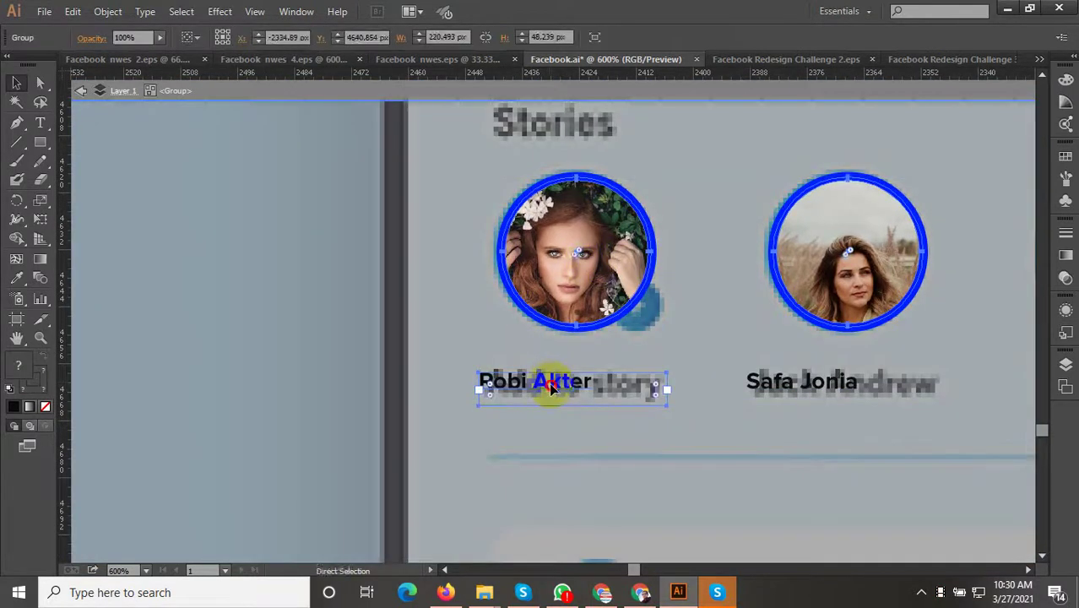
pyautogui.click(553, 386)
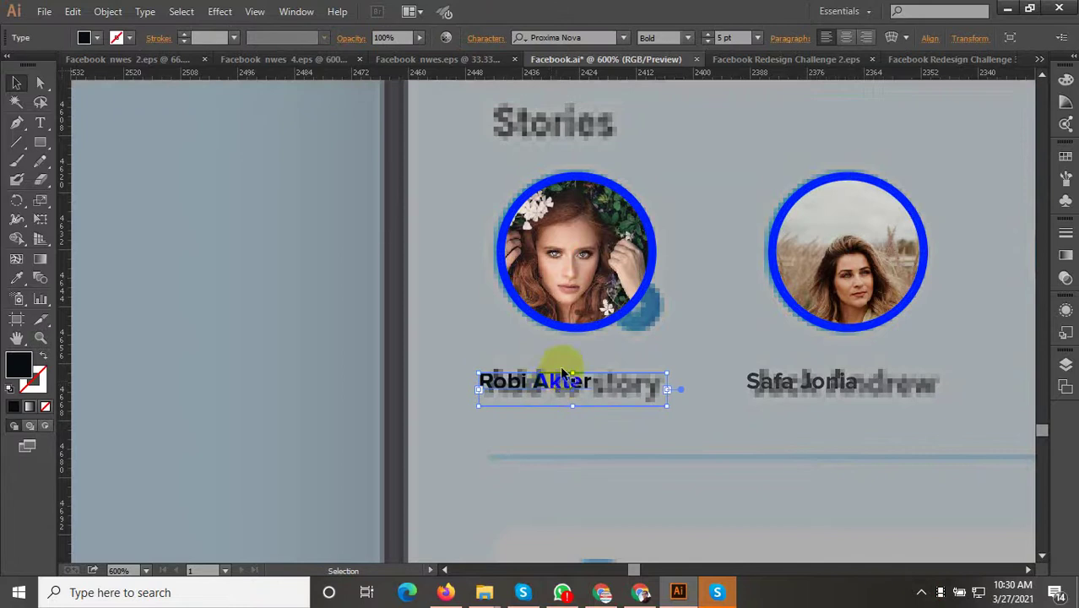
pyautogui.press('Escape')
pyautogui.scroll(3, 553, 387)
pyautogui.moveTo(634, 557); pyautogui.dragTo(622, 342)
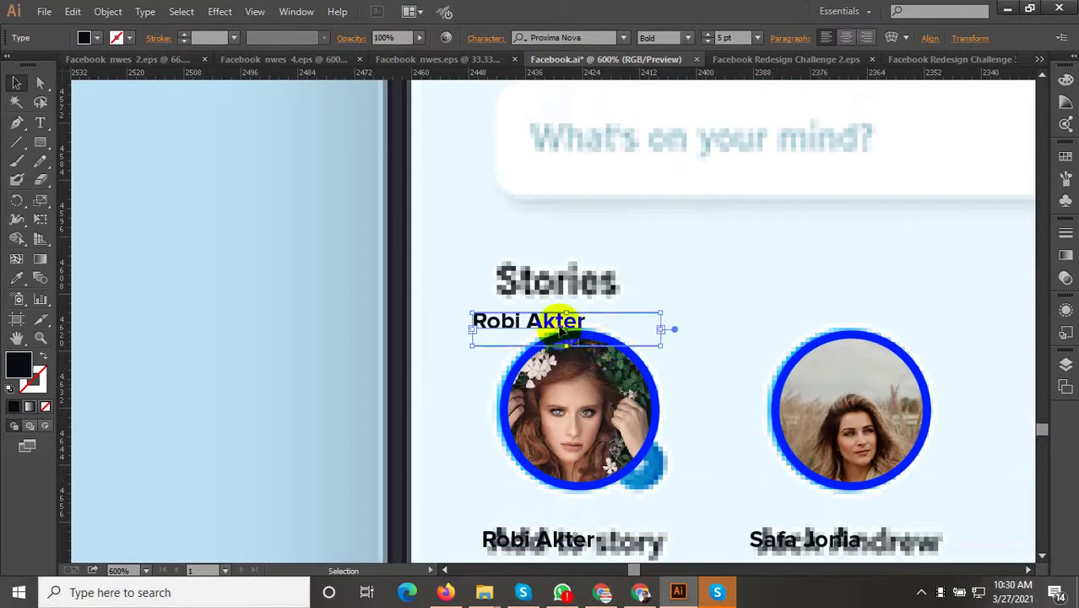
pyautogui.moveTo(558, 319); pyautogui.dragTo(581, 228)
# Step: Retype the copy as 'Stories' at 8 pt and position it over the old heading
pyautogui.doubleClick(580, 218)
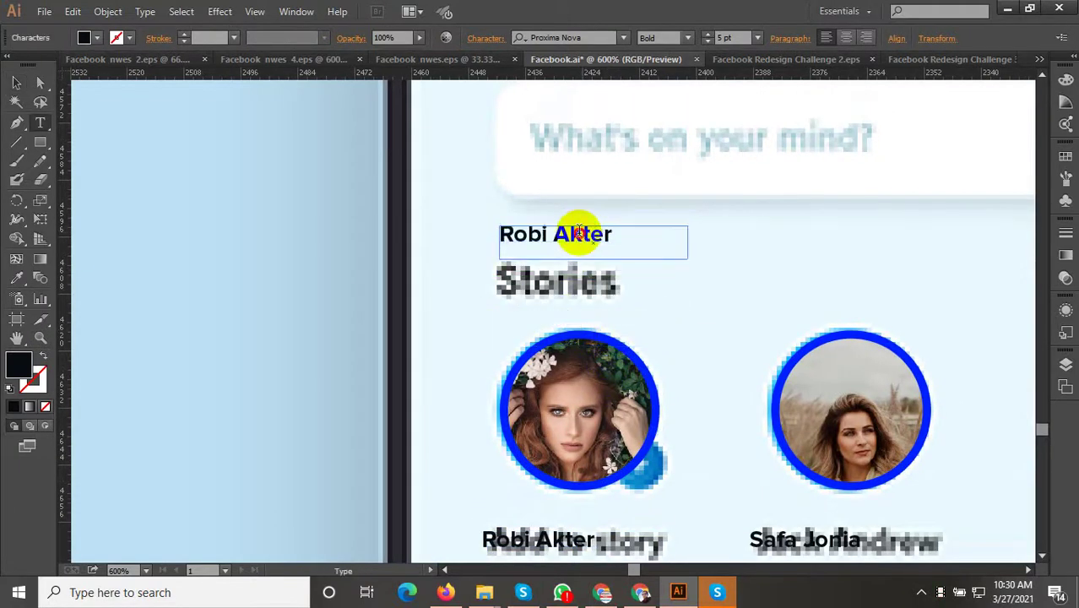
pyautogui.hotkey('ctrl', 'a')
pyautogui.write('S')
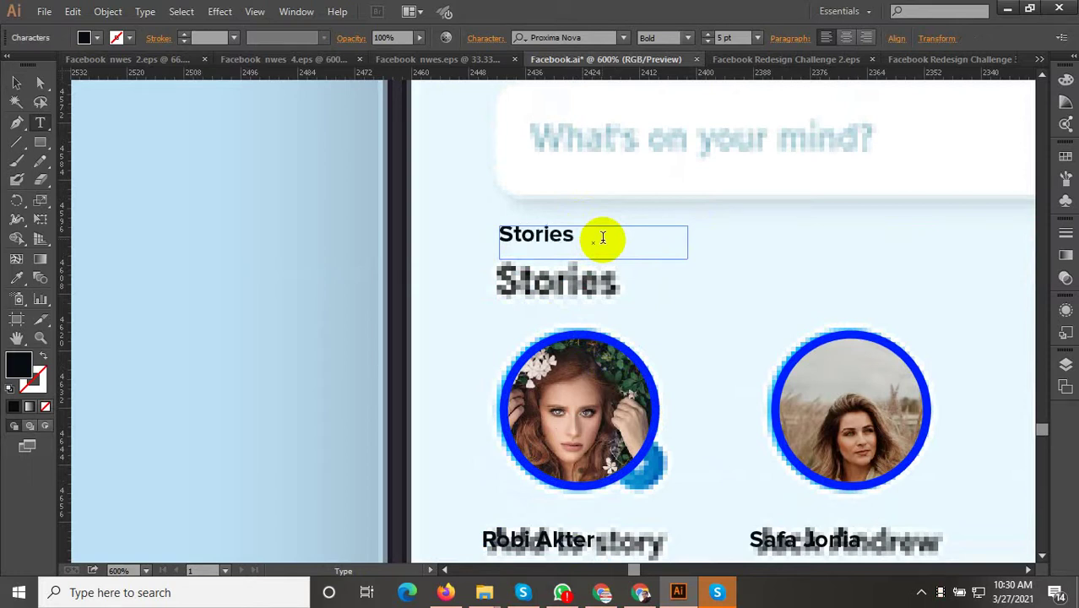
pyautogui.doubleClick(541, 234)
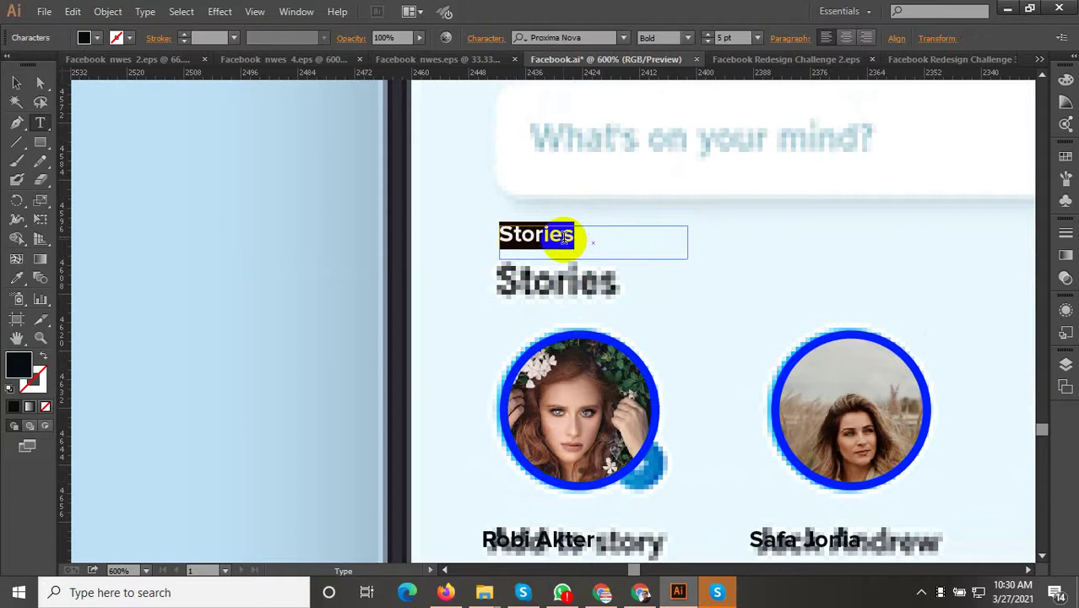
pyautogui.hotkey('ctrl', 't')
pyautogui.click(601, 201)
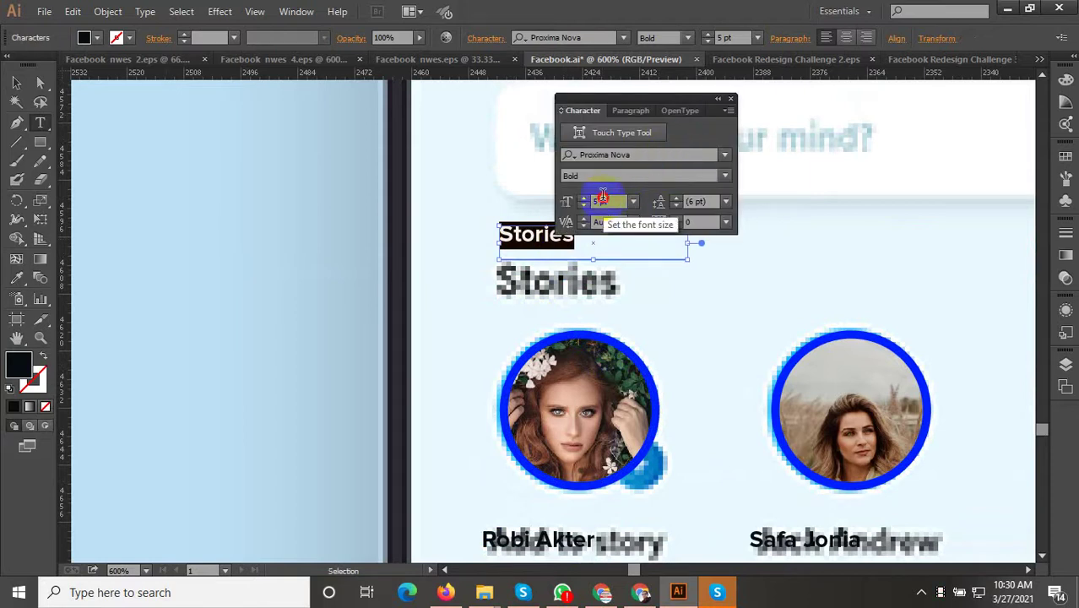
pyautogui.press('Up')
pyautogui.press('Up')
pyautogui.press('Up')
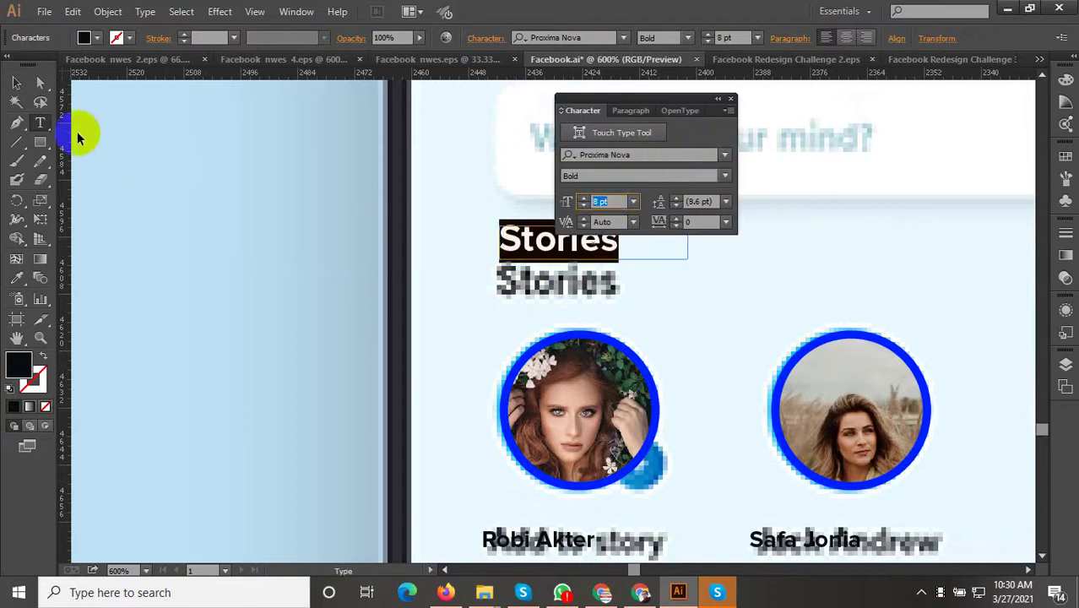
pyautogui.click(16, 83)
pyautogui.moveTo(524, 250); pyautogui.dragTo(522, 291)
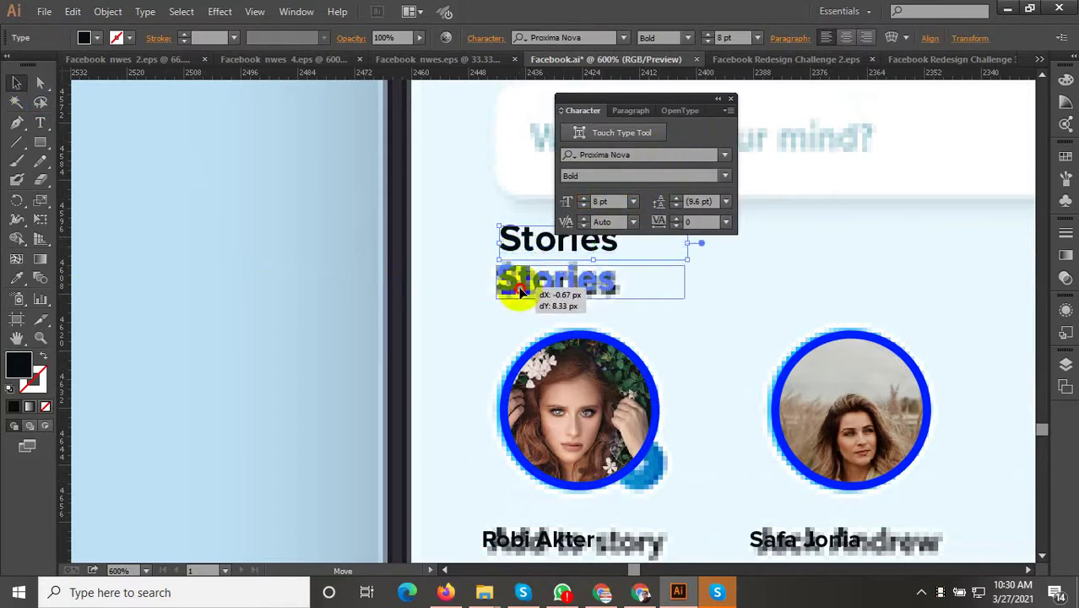
# Step: Select the Search Facebook text, search icon and pill shape on the desktop layout
pyautogui.scroll(-2, 369, 314)
pyautogui.scroll(-2, 372, 334)
pyautogui.scroll(-2, 371, 334)
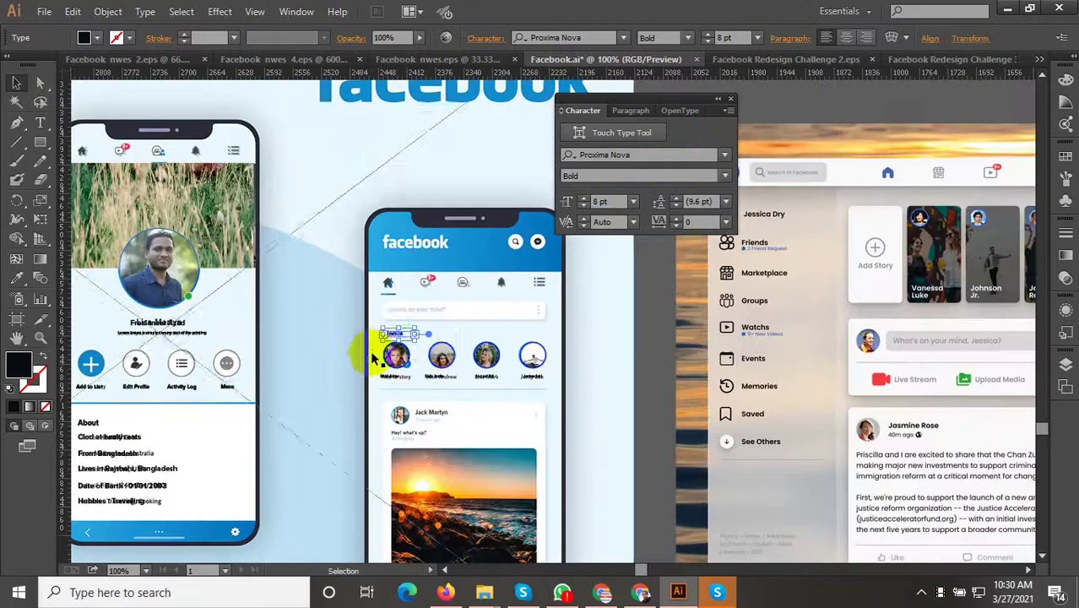
pyautogui.scroll(-3, 386, 337)
pyautogui.scroll(-2, 385, 338)
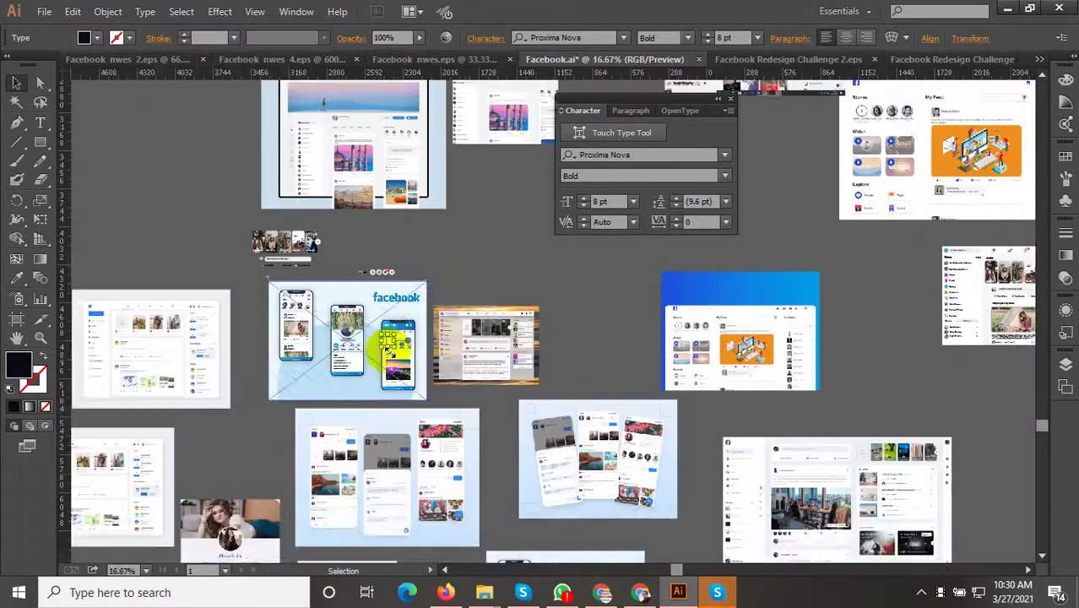
pyautogui.moveTo(464, 252); pyautogui.dragTo(375, 417)
pyautogui.scroll(2, 338, 415)
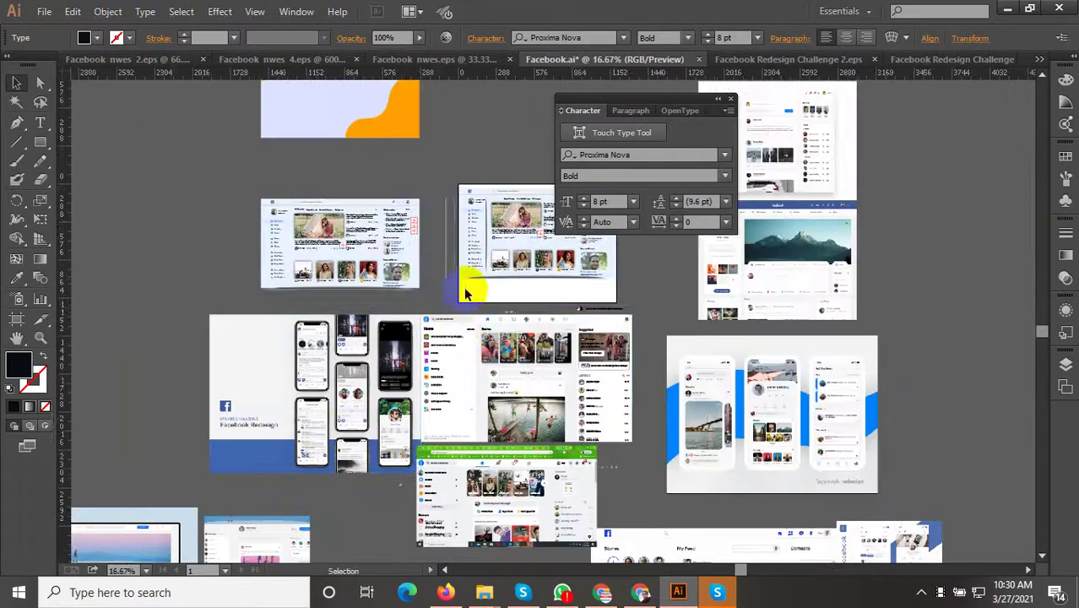
pyautogui.scroll(1, 498, 312)
pyautogui.scroll(1, 507, 325)
pyautogui.scroll(1, 414, 362)
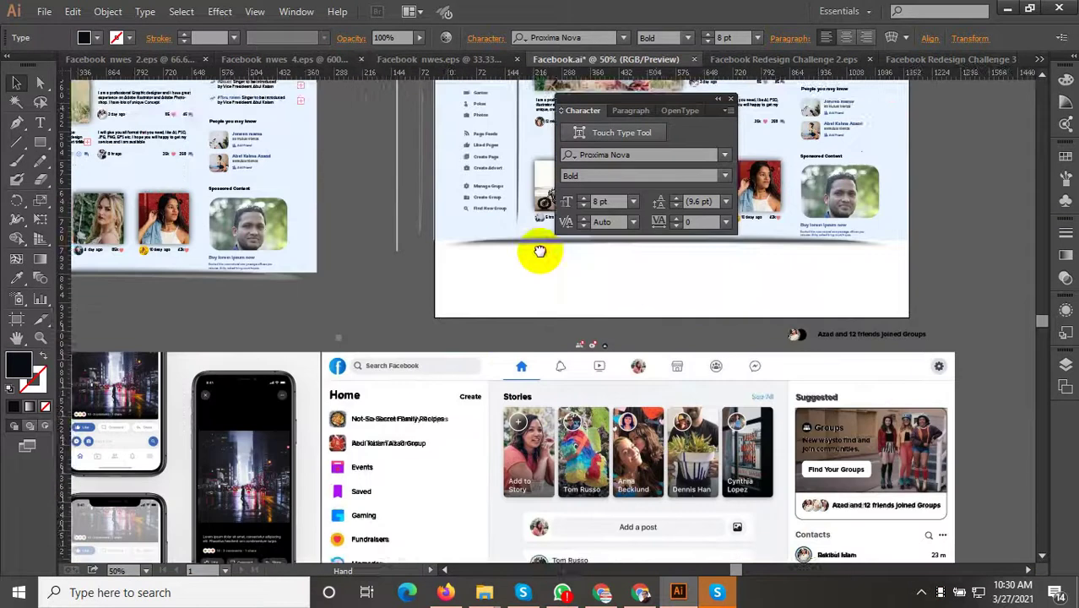
pyautogui.scroll(1, 540, 254)
pyautogui.scroll(3, 387, 355)
pyautogui.click(380, 338)
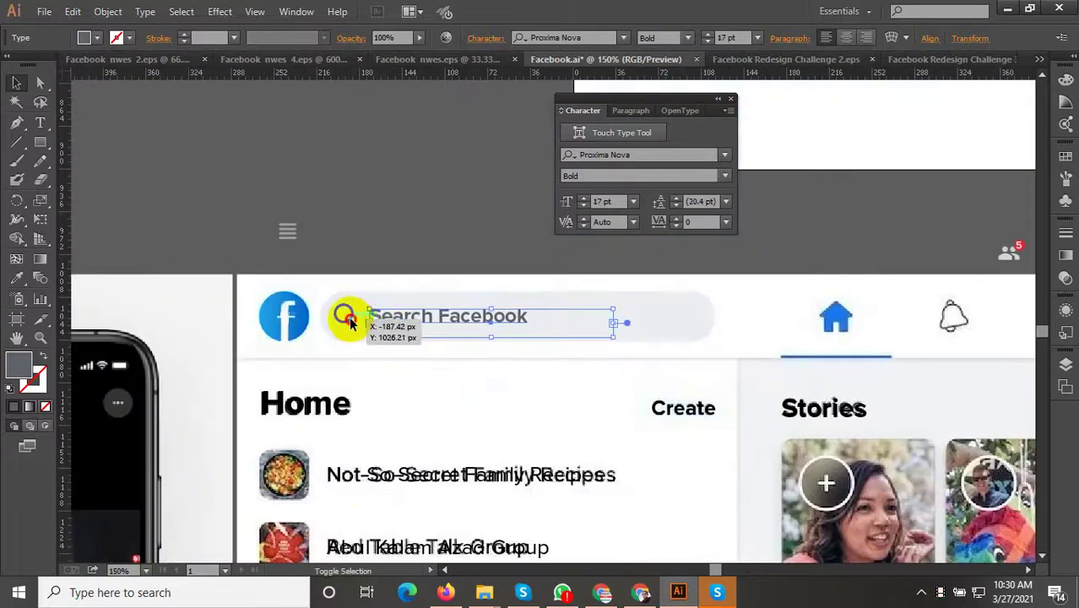
pyautogui.keyDown('shift'); pyautogui.click(345, 320); pyautogui.keyUp('shift')
pyautogui.keyDown('shift'); pyautogui.click(435, 337); pyautogui.keyUp('shift')
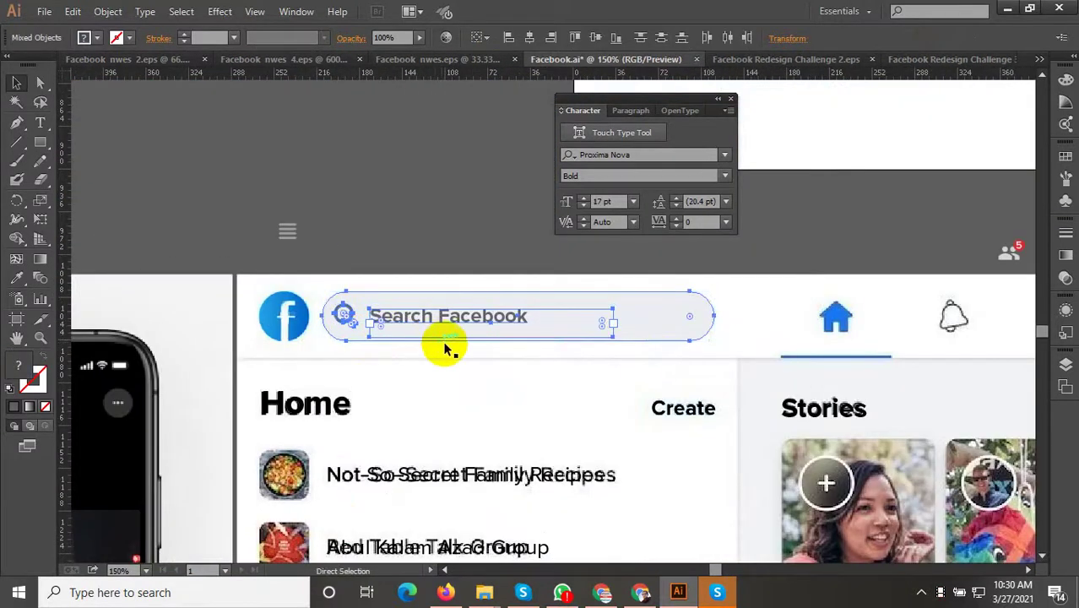
# Step: Paste the search bar, scale it down, and place it above the What's on your mind? box
pyautogui.scroll(-3, 625, 363)
pyautogui.scroll(-2, 540, 345)
pyautogui.scroll(-2, 704, 231)
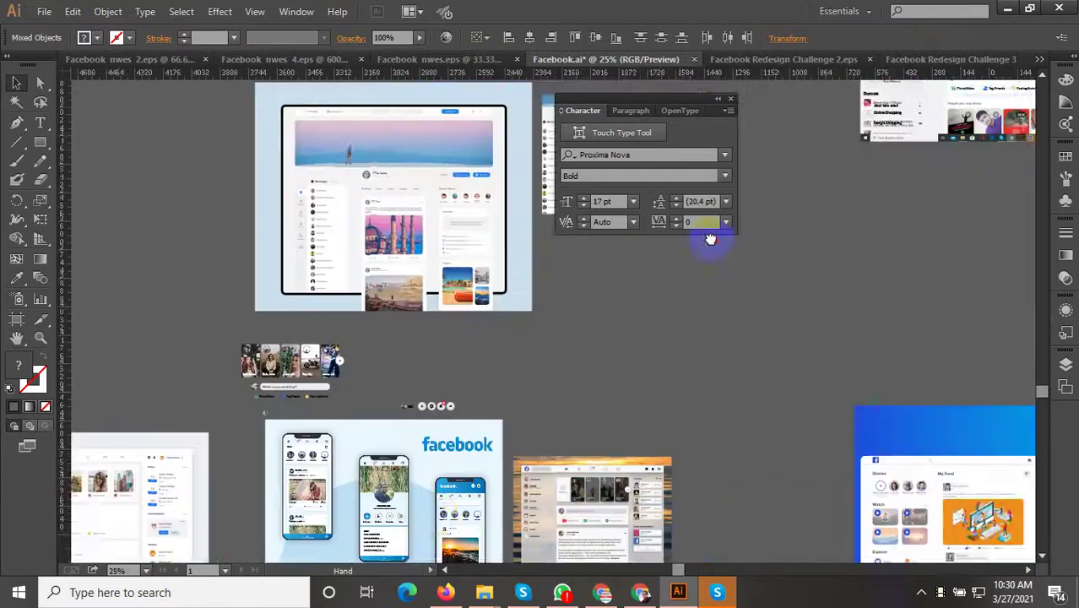
pyautogui.scroll(4, 595, 410)
pyautogui.scroll(4, 591, 426)
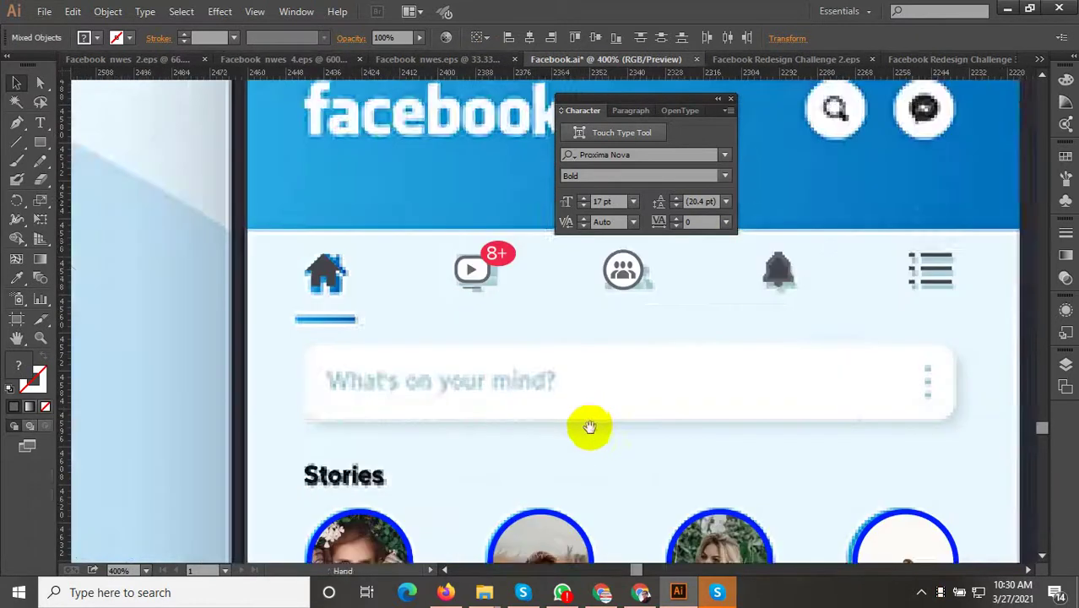
pyautogui.moveTo(587, 427); pyautogui.dragTo(476, 358)
pyautogui.hotkey('ctrl', 'v')
pyautogui.scroll(-1, 642, 333)
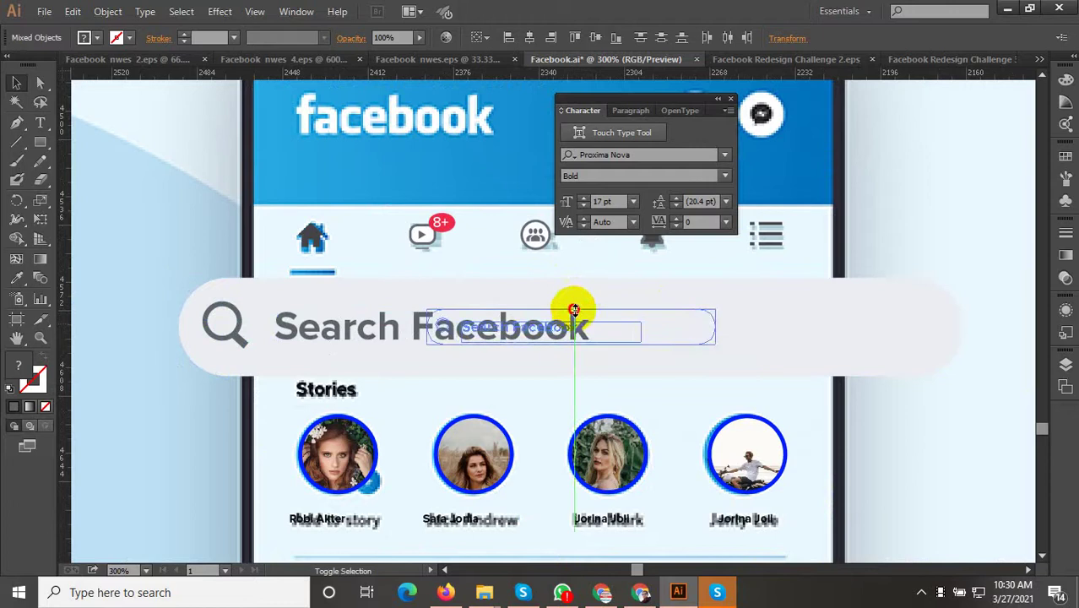
pyautogui.moveTo(572, 279); pyautogui.dragTo(571, 309)
pyautogui.scroll(1, 554, 320)
pyautogui.moveTo(507, 332)
pyautogui.mouseDown()
pyautogui.moveTo(415, 282)
pyautogui.moveTo(498, 285)
pyautogui.moveTo(480, 252)
pyautogui.mouseUp()
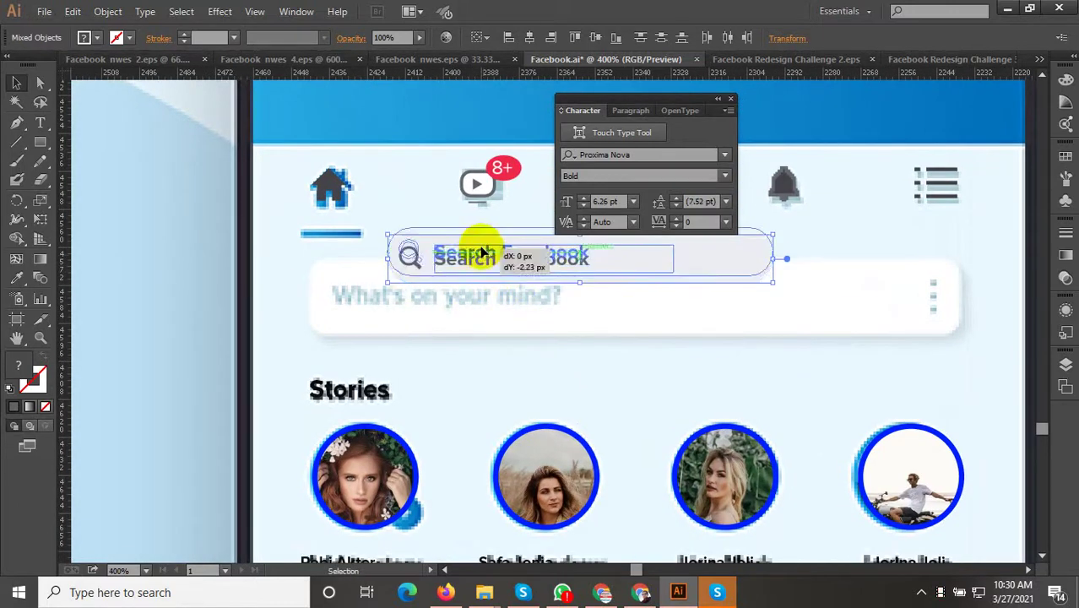
pyautogui.click(481, 284)
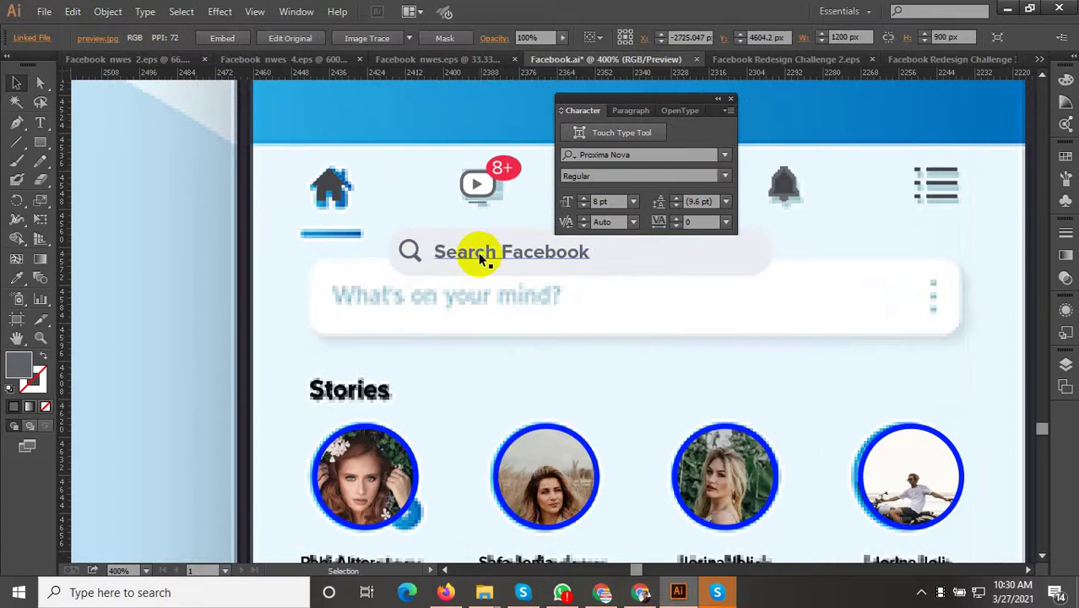
# Step: Retype the bar's text as 'What's on your mind?' and move the bar onto the post box
pyautogui.click(484, 255)
pyautogui.doubleClick(483, 249)
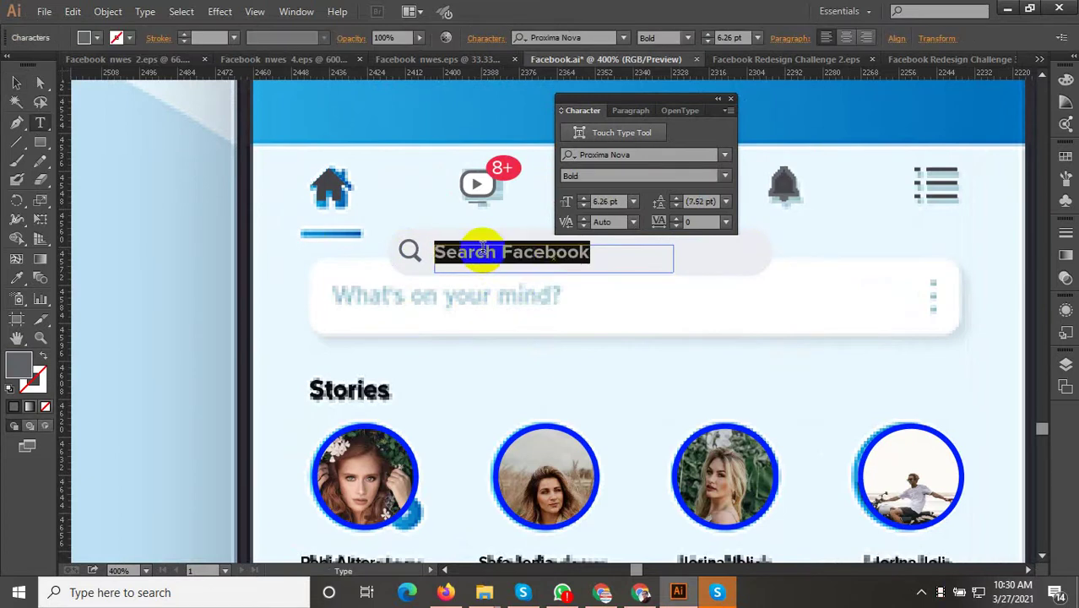
pyautogui.write('W')
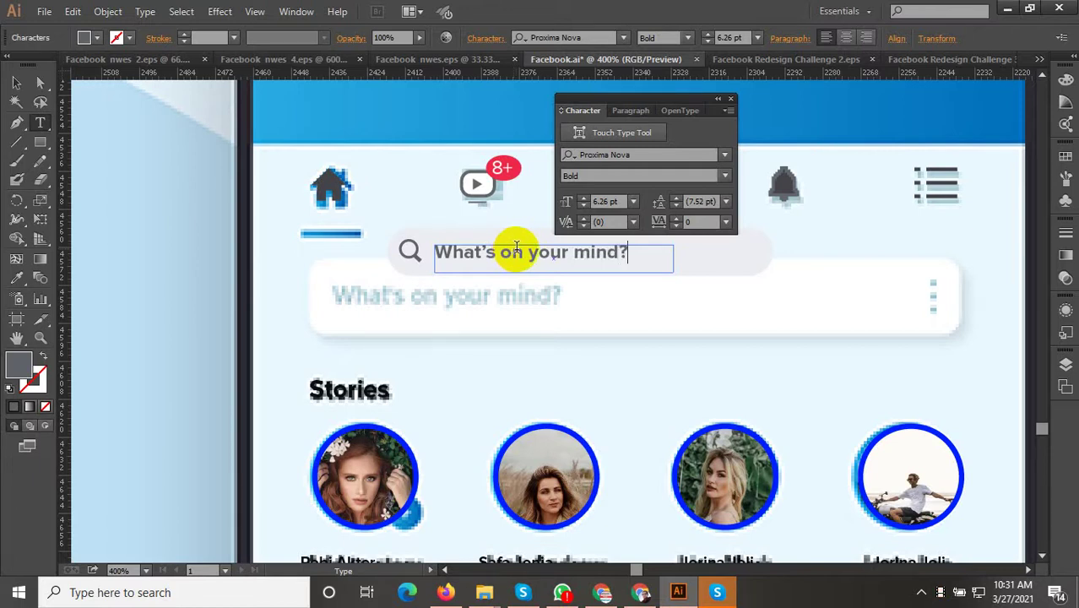
pyautogui.click(16, 83)
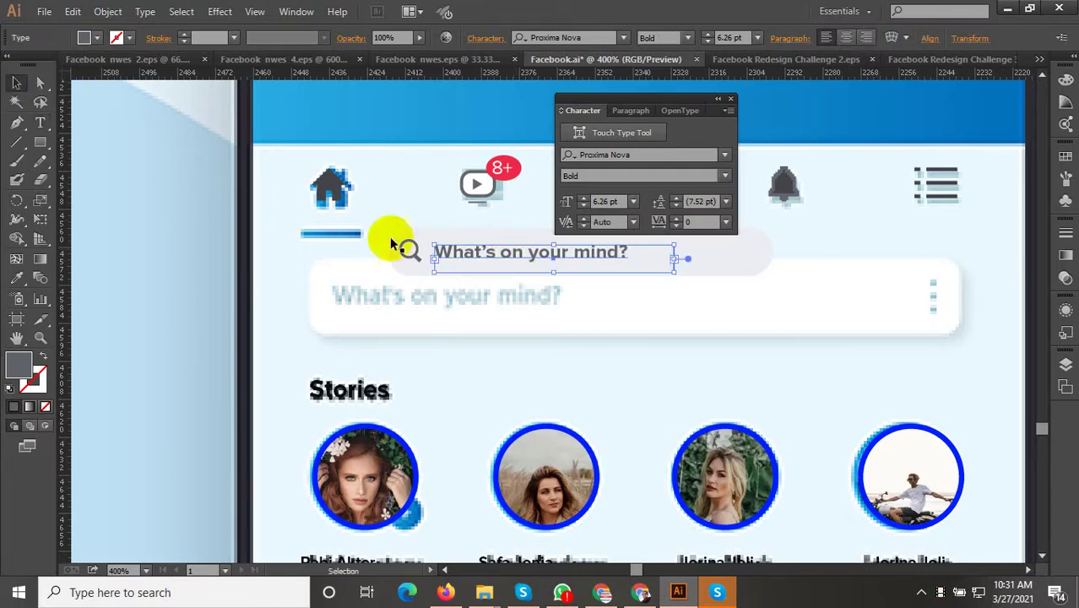
pyautogui.click(404, 248)
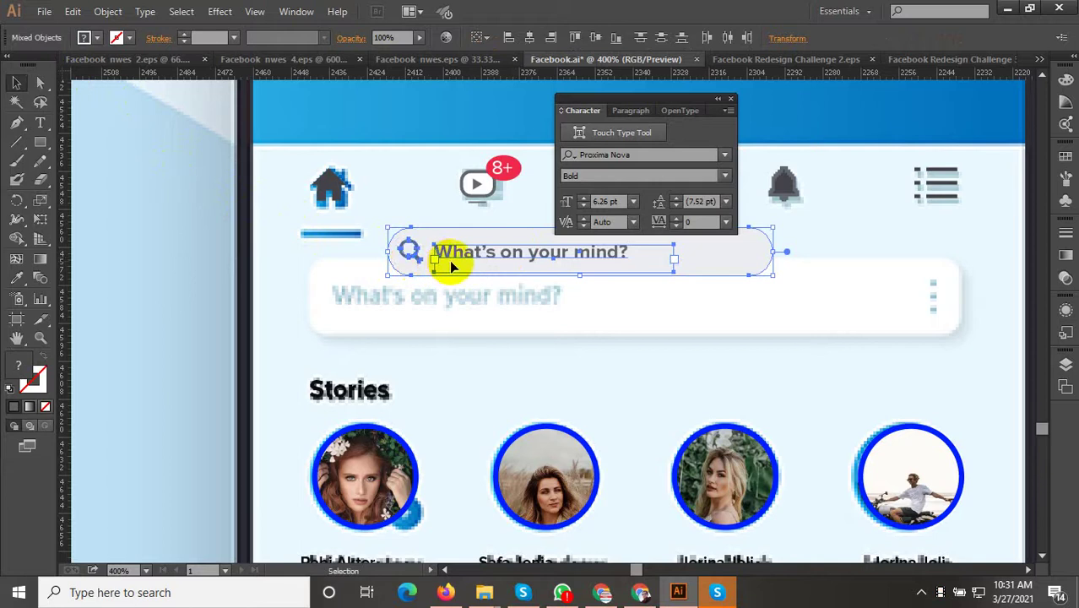
pyautogui.moveTo(448, 252); pyautogui.dragTo(394, 306)
# Step: Stretch the bar's background to fill the post box at 25 px tall
pyautogui.click(583, 287)
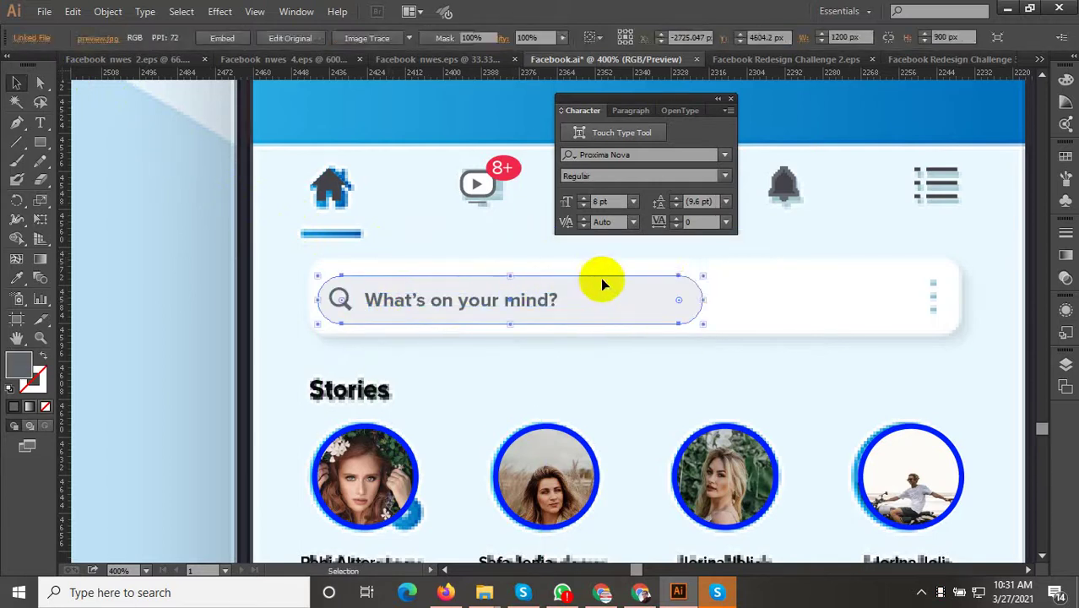
pyautogui.moveTo(703, 276)
pyautogui.mouseDown()
pyautogui.moveTo(765, 262)
pyautogui.moveTo(960, 258)
pyautogui.mouseUp()
pyautogui.moveTo(640, 326); pyautogui.dragTo(640, 337)
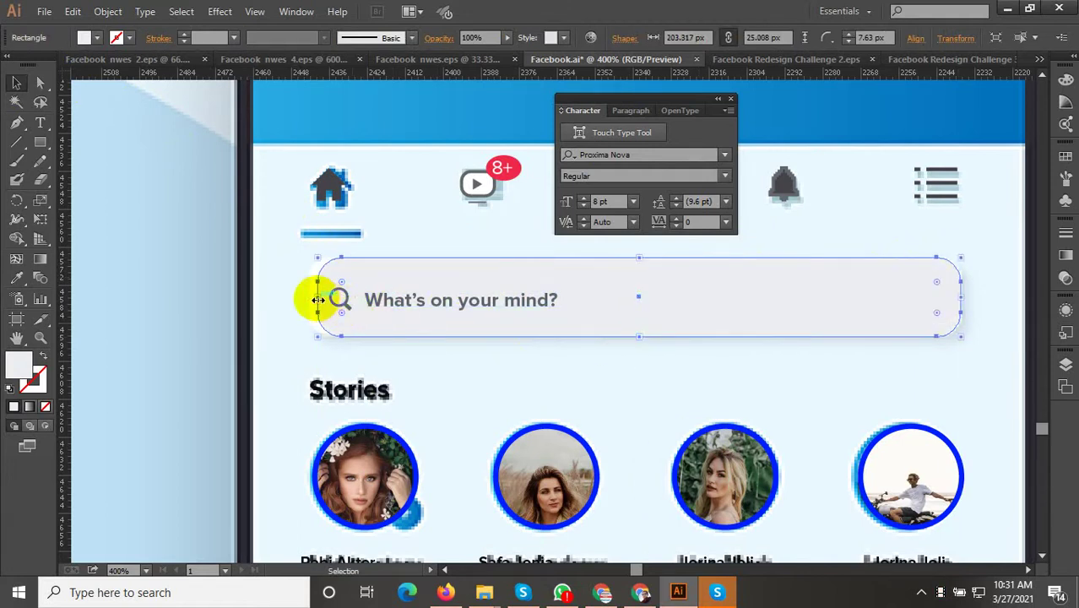
pyautogui.moveTo(317, 300); pyautogui.dragTo(311, 299)
# Step: Set the What's on your mind? text to 8 pt and centre it in the bar
pyautogui.click(382, 306)
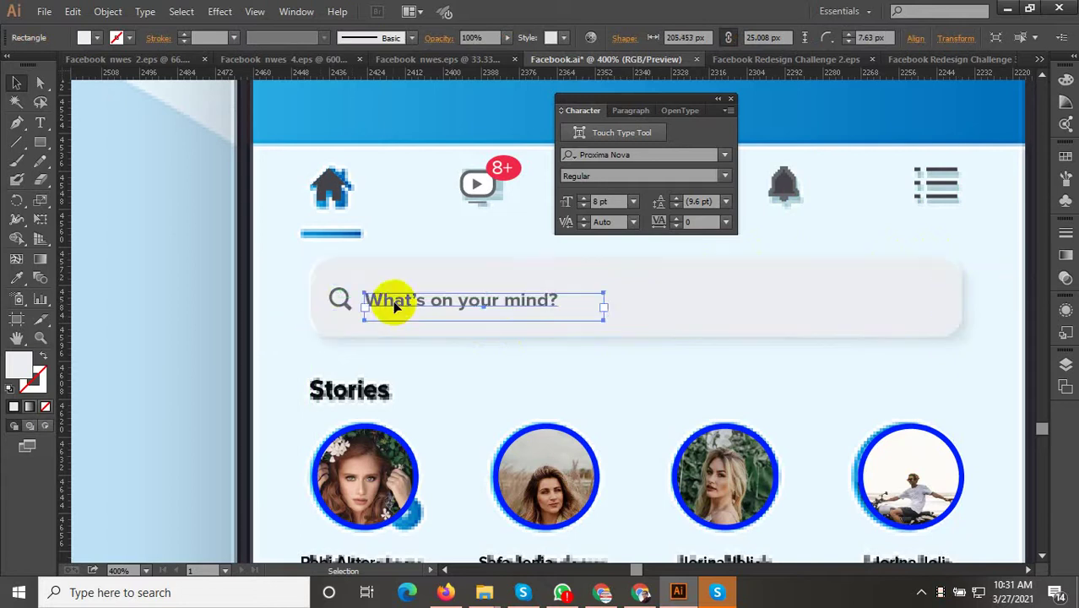
pyautogui.moveTo(602, 292)
pyautogui.mouseDown()
pyautogui.moveTo(661, 280)
pyautogui.moveTo(605, 294)
pyautogui.mouseUp()
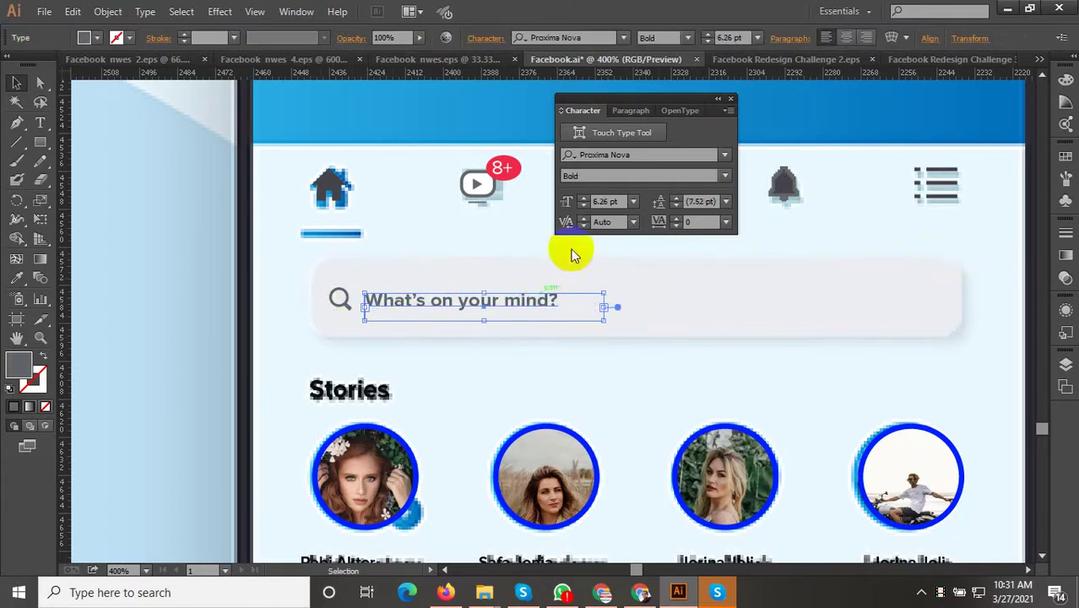
pyautogui.write('7')
pyautogui.press('Return')
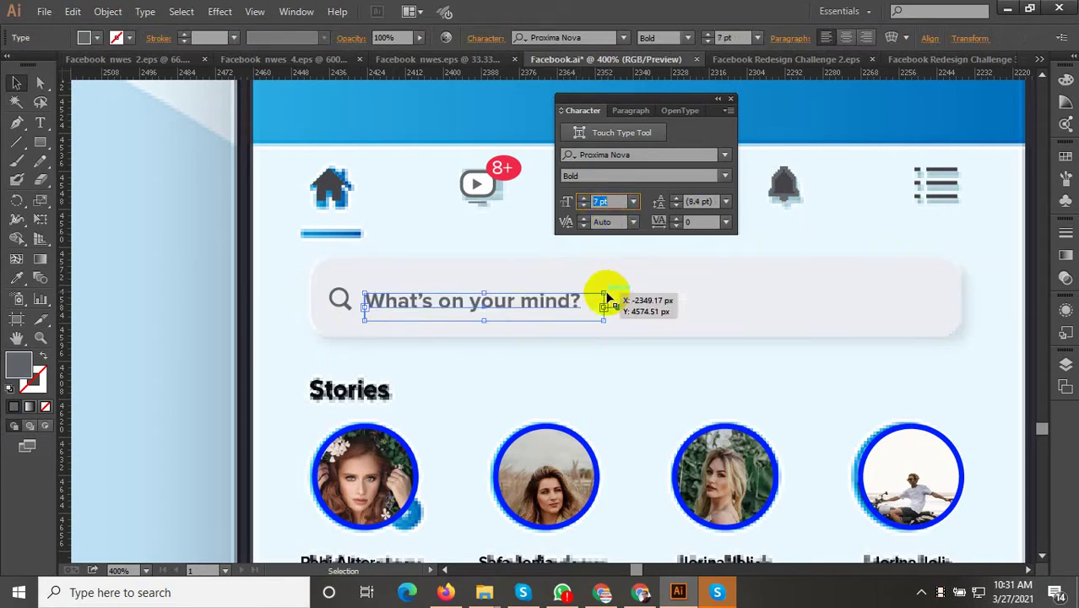
pyautogui.moveTo(604, 295); pyautogui.dragTo(665, 280)
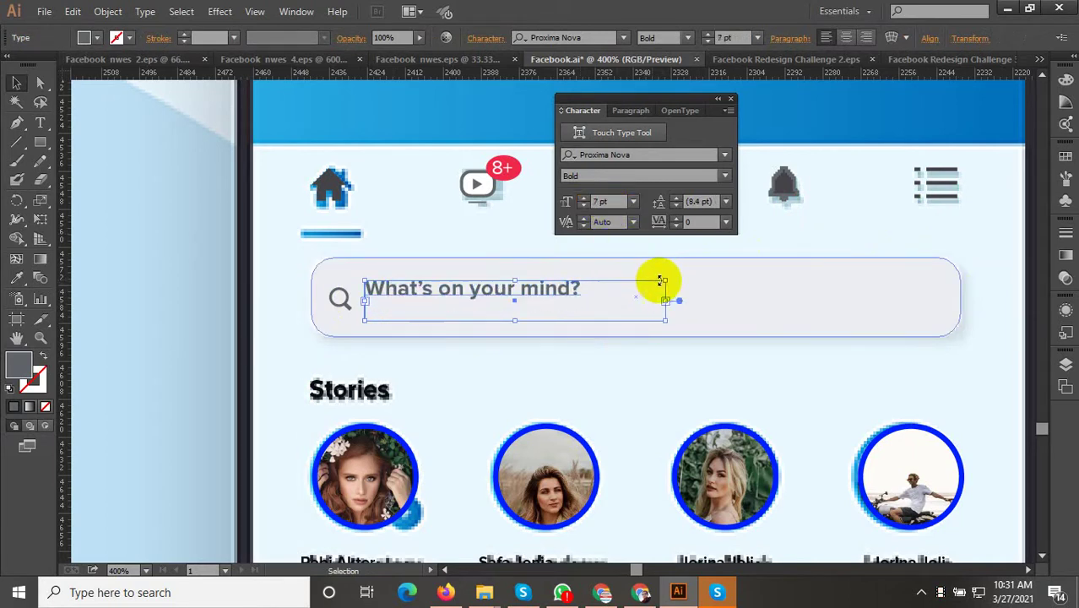
pyautogui.write('8')
pyautogui.press('Return')
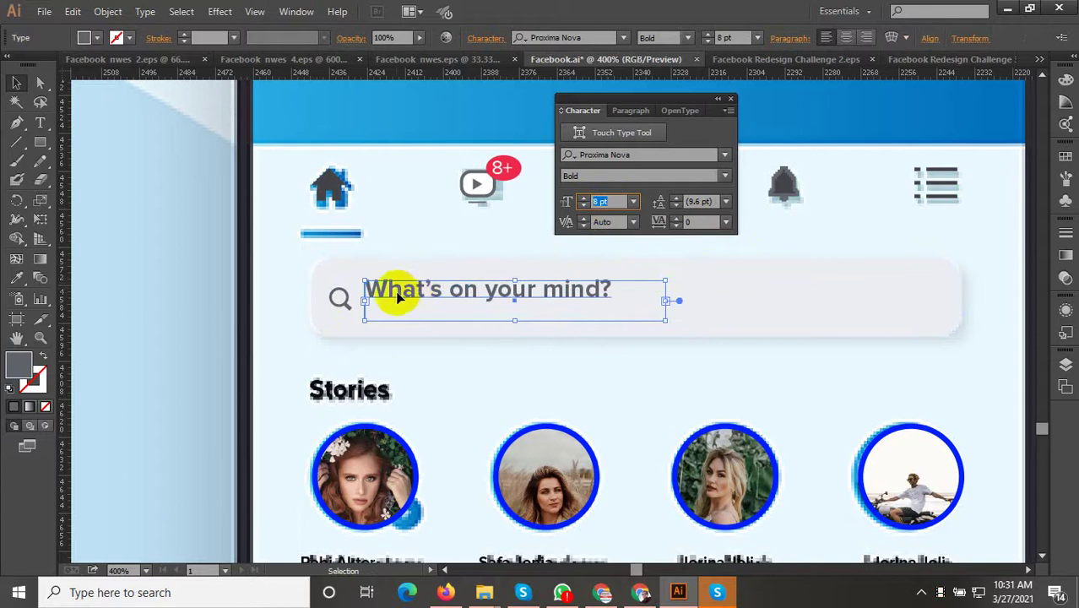
pyautogui.moveTo(397, 293)
pyautogui.mouseDown()
pyautogui.moveTo(398, 308)
pyautogui.moveTo(397, 297)
pyautogui.mouseUp()
pyautogui.hotkey('ctrl', '-')
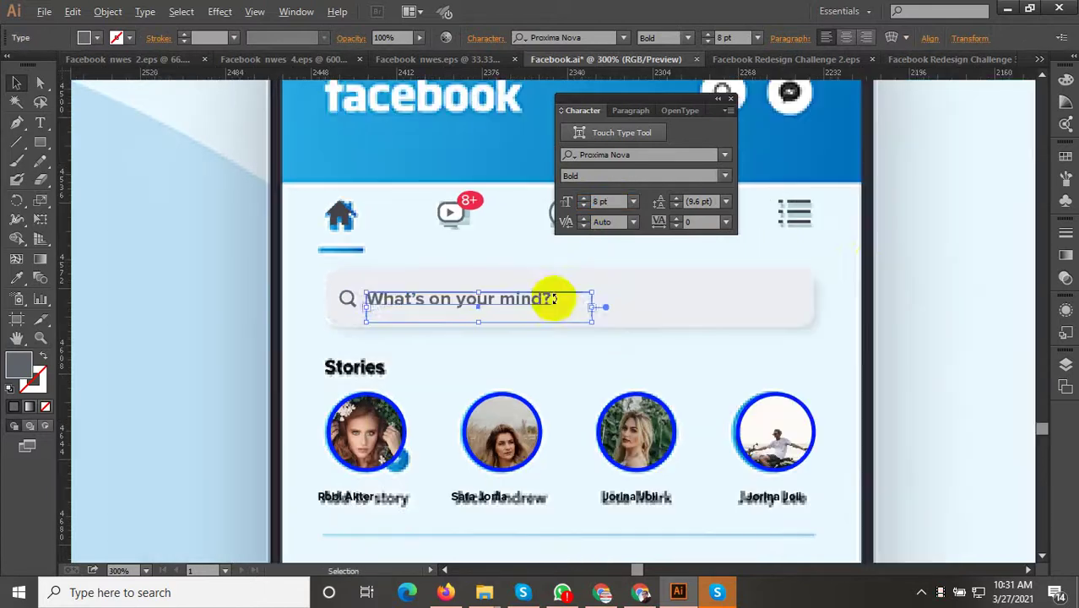
pyautogui.scroll(1, 817, 236)
# Step: Pull the What's on your mind? box's right edge slightly inward
pyautogui.click(776, 222)
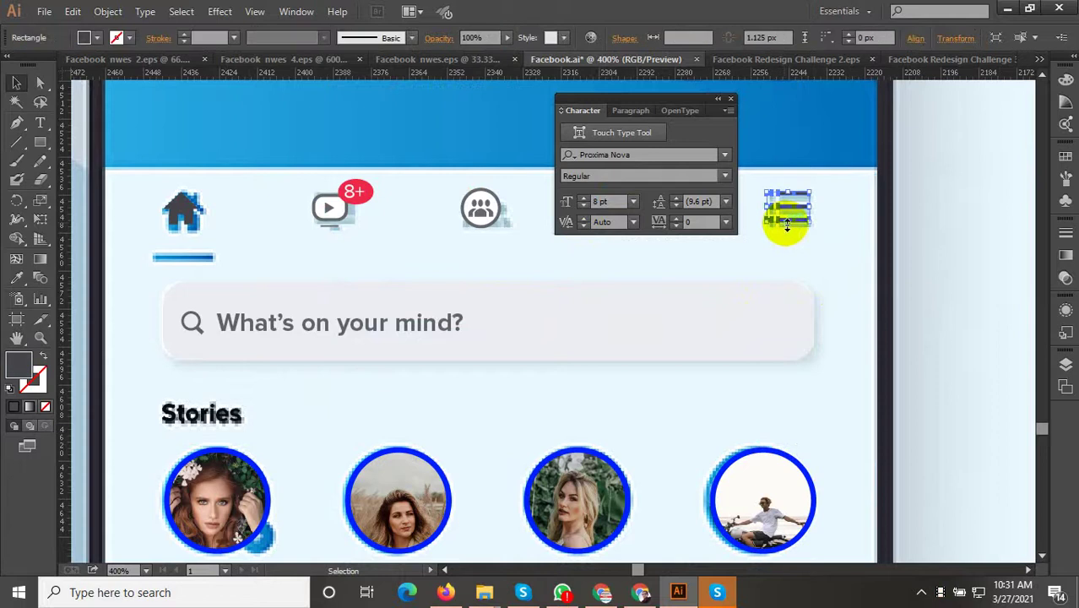
pyautogui.click(809, 327)
pyautogui.moveTo(811, 323); pyautogui.dragTo(778, 323)
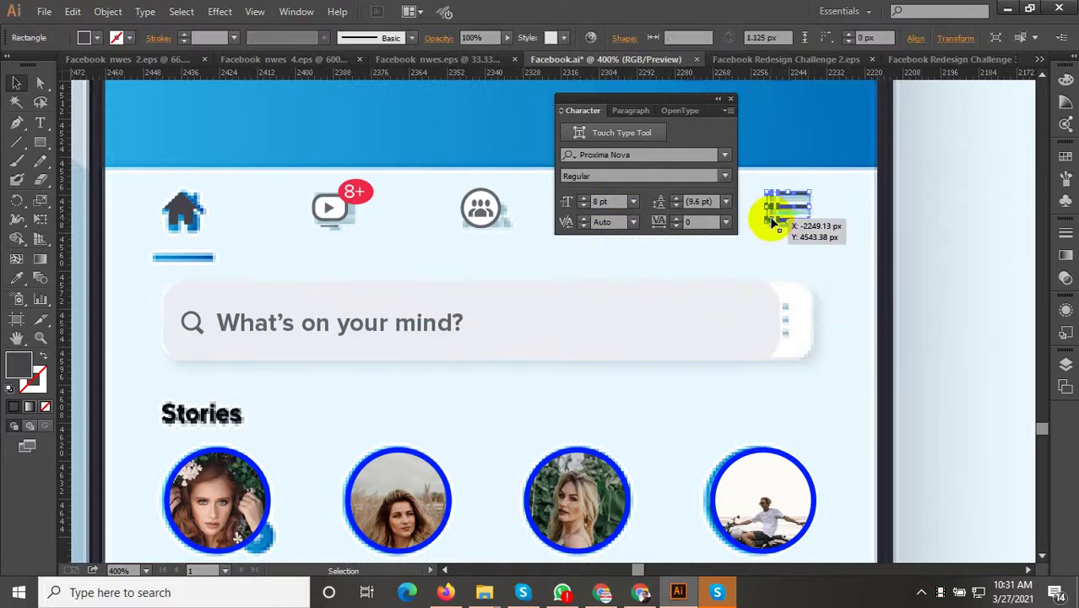
# Step: Bring the three-dot icon to the front and move it to the bar's right end
pyautogui.doubleClick(771, 174)
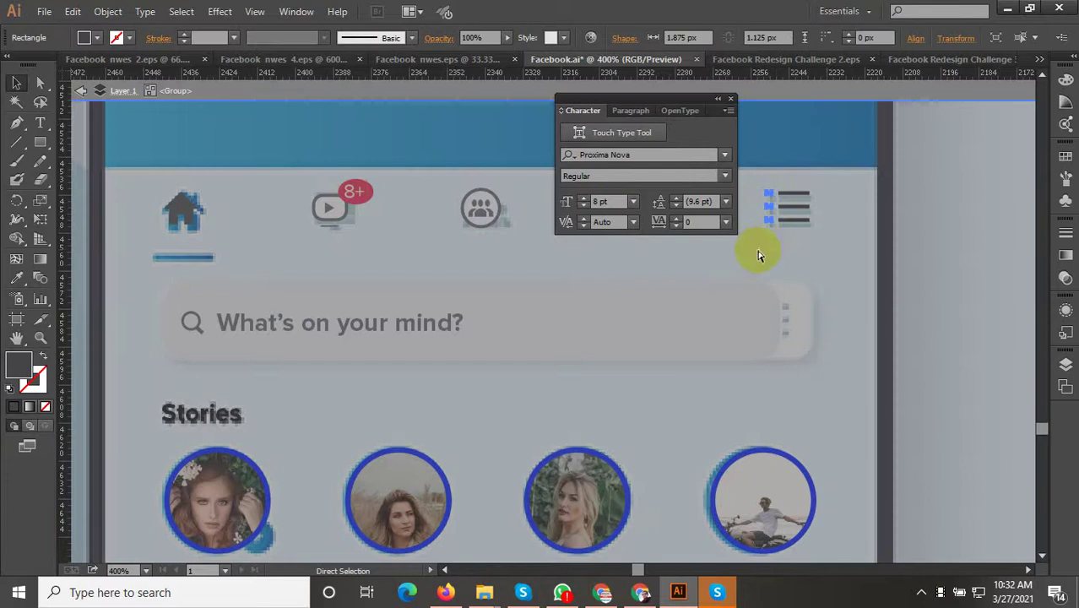
pyautogui.press('Escape')
pyautogui.click(785, 323)
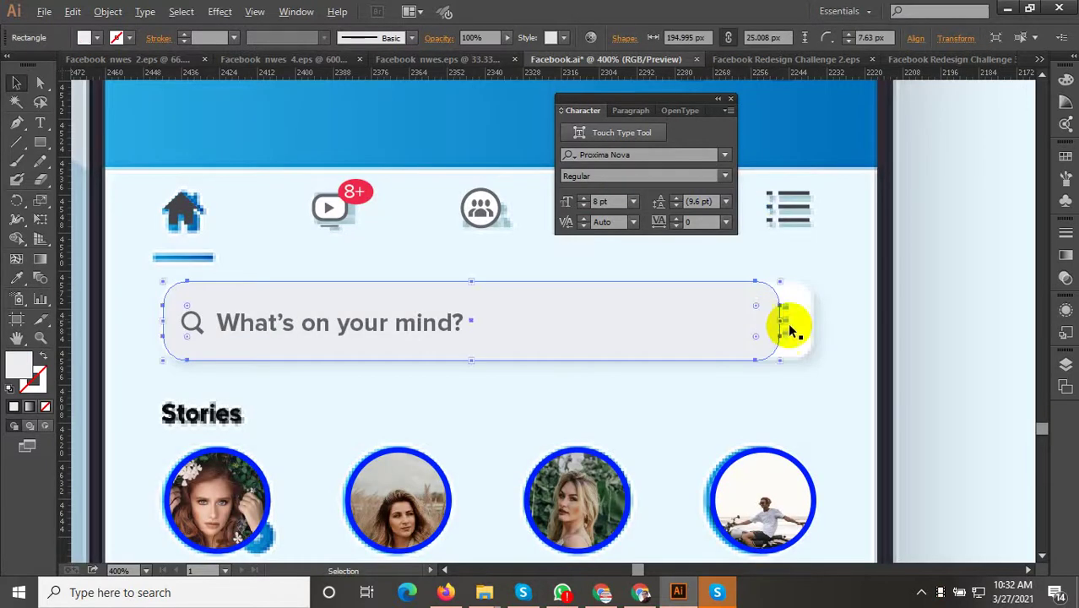
pyautogui.scroll(1, 785, 329)
pyautogui.hotkey('shift', 'Left')
pyautogui.hotkey('shift', 'Left')
pyautogui.hotkey('shift', 'Left')
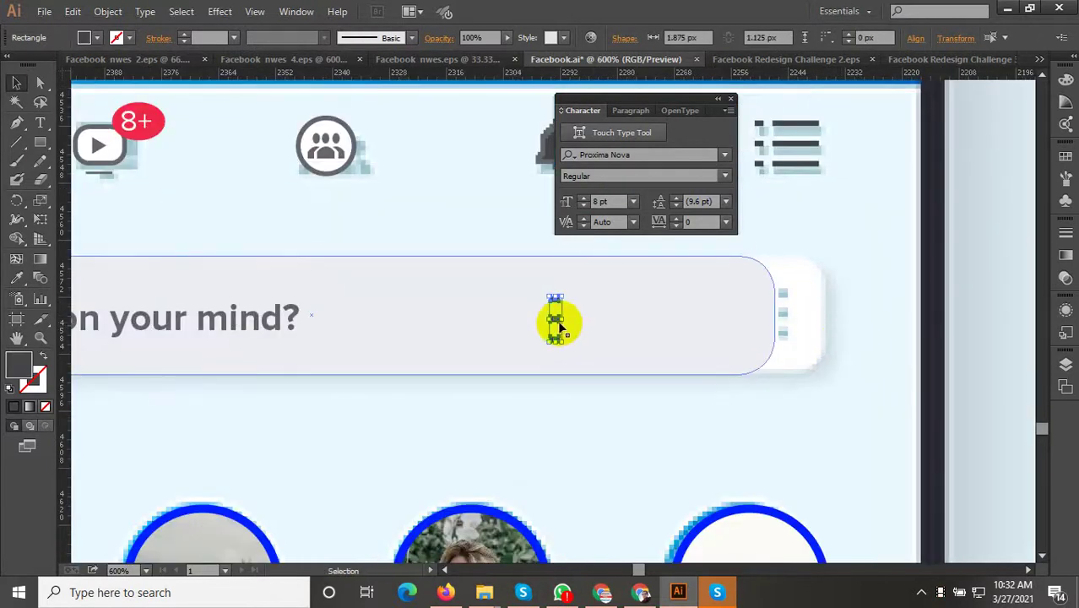
pyautogui.moveTo(556, 318); pyautogui.dragTo(828, 312)
pyautogui.click(760, 315)
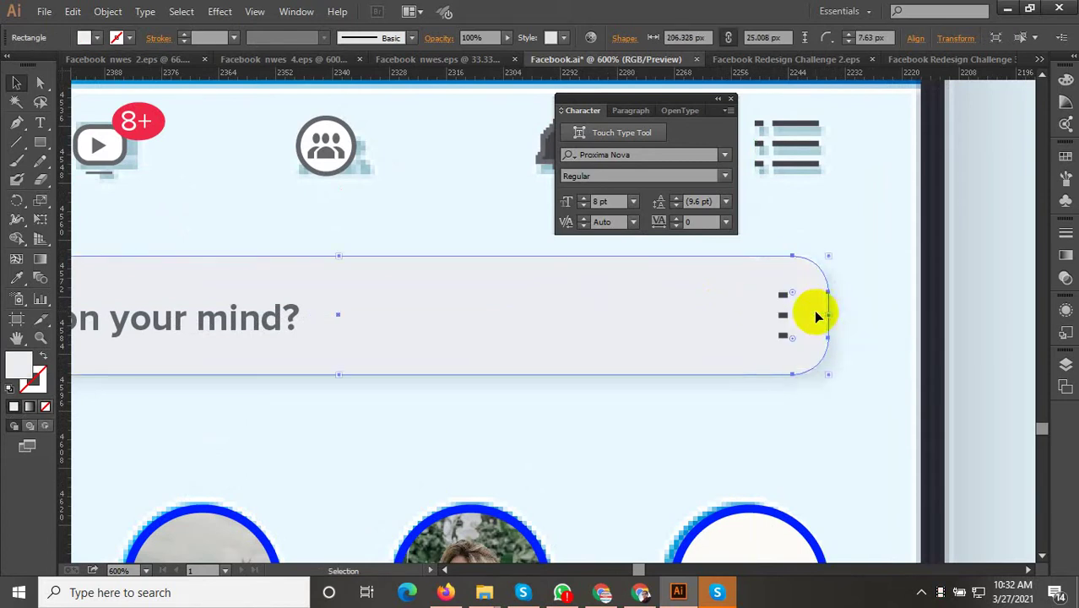
pyautogui.scroll(-7, 743, 344)
# Step: Deselect the bar and pan and zoom to bring the other phone mockups into view
pyautogui.click(436, 334)
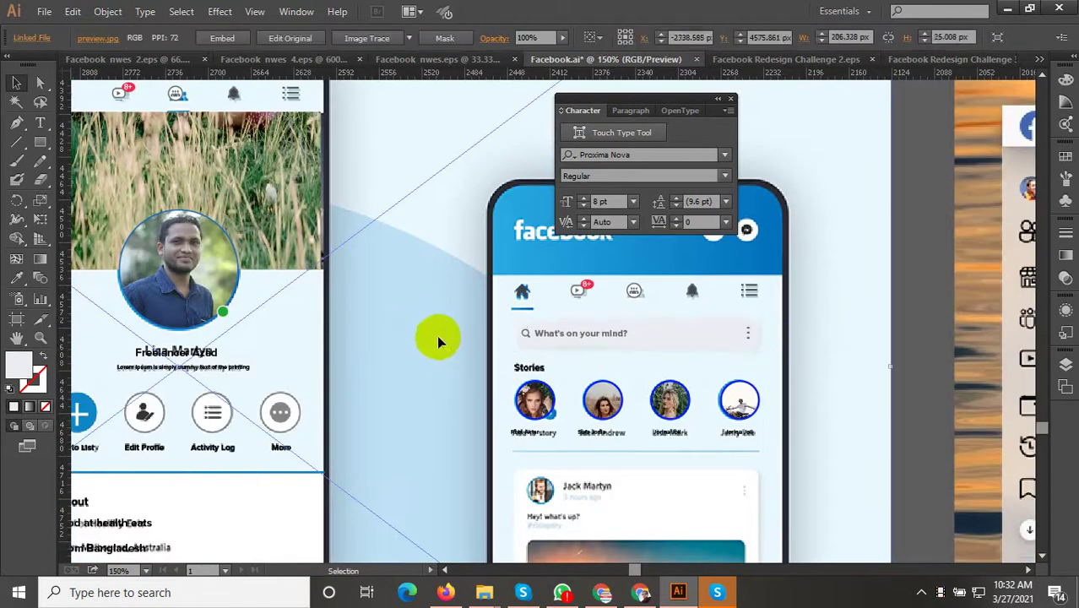
pyautogui.scroll(3, 436, 334)
pyautogui.moveTo(414, 247); pyautogui.dragTo(412, 245)
pyautogui.scroll(1, 338, 338)
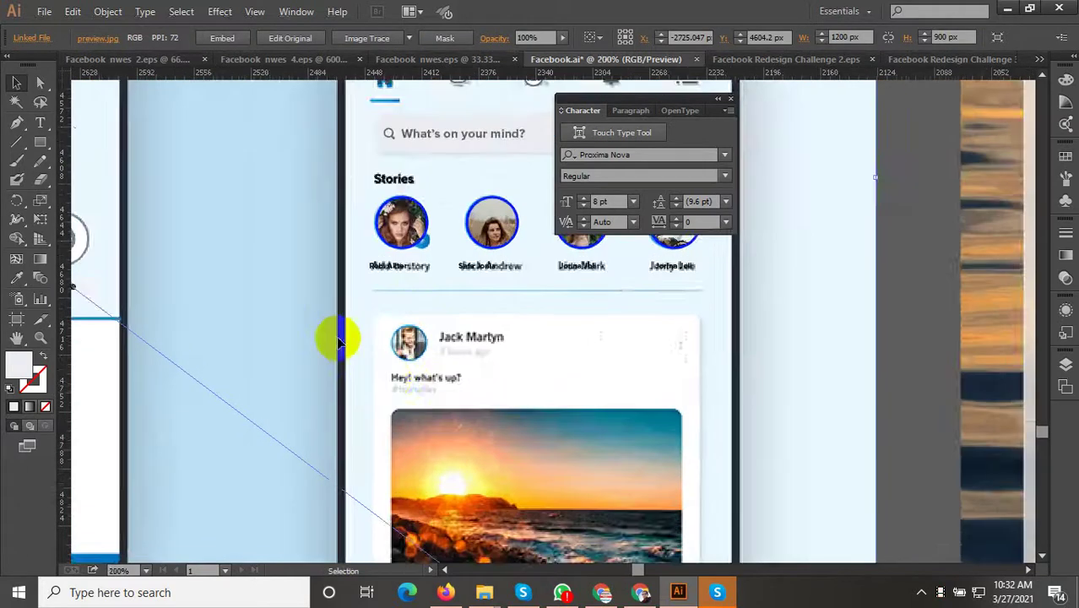
pyautogui.scroll(-3, 346, 341)
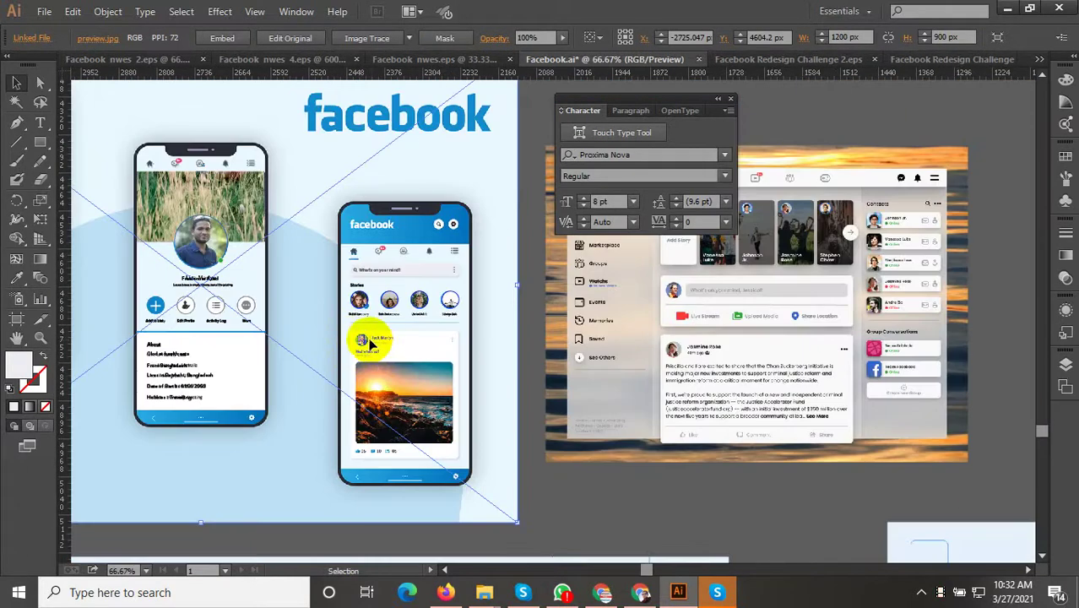
pyautogui.scroll(3, 354, 325)
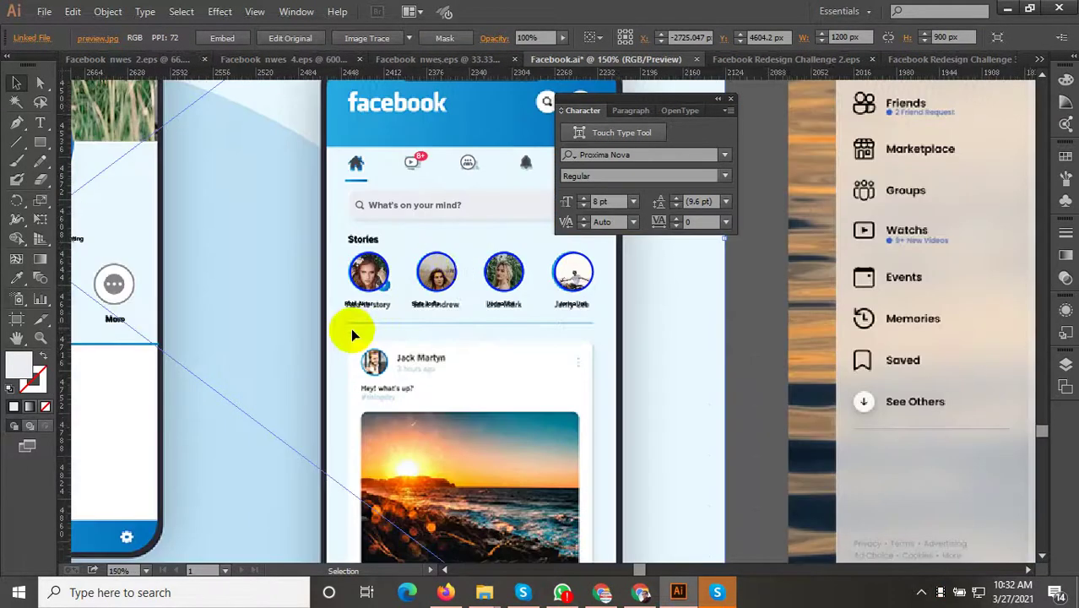
pyautogui.scroll(-2, 355, 337)
pyautogui.scroll(-1, 374, 325)
pyautogui.moveTo(373, 325); pyautogui.dragTo(484, 338)
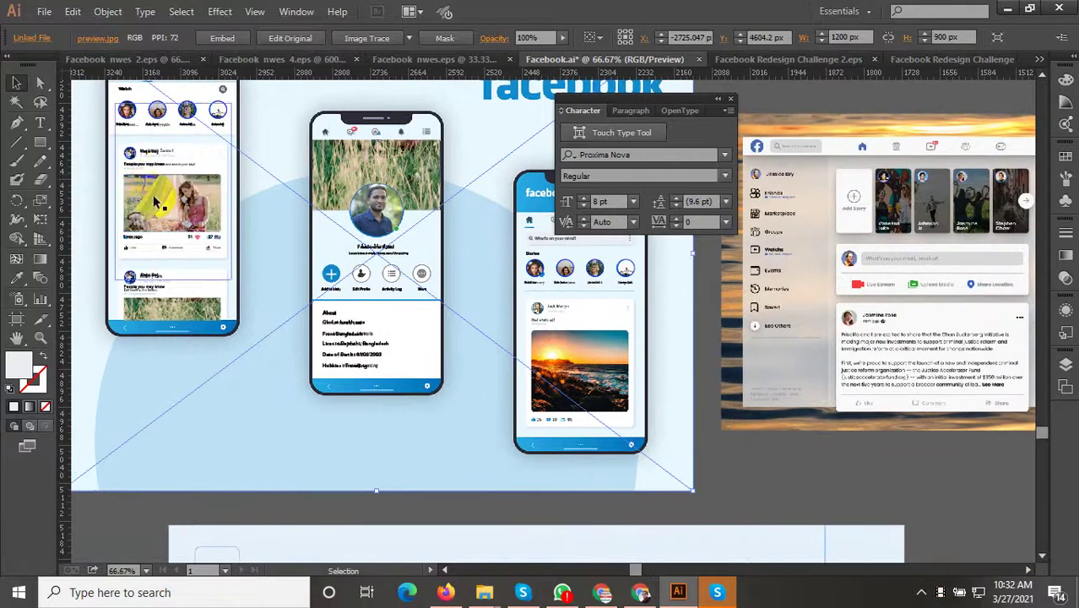
pyautogui.doubleClick(138, 162)
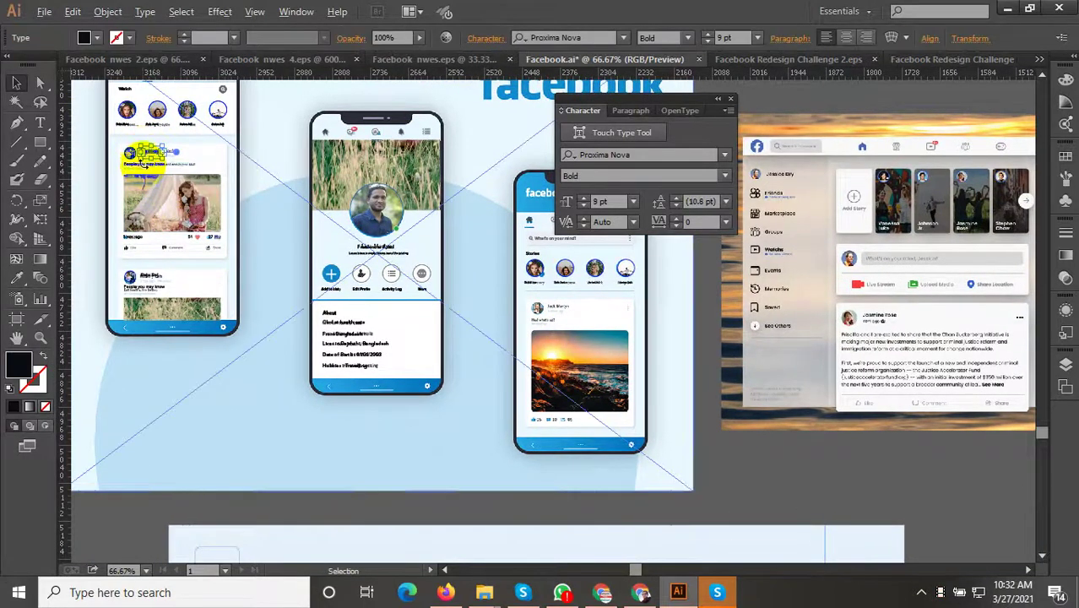
pyautogui.scroll(2, 137, 162)
pyautogui.tripleClick(140, 165)
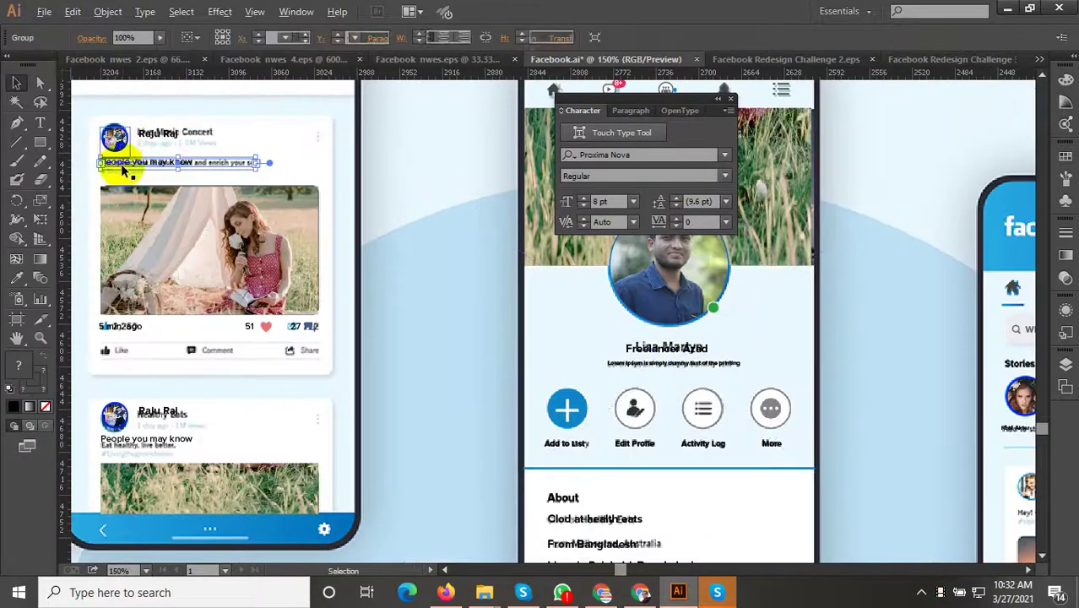
pyautogui.click(114, 140)
pyautogui.click(121, 326)
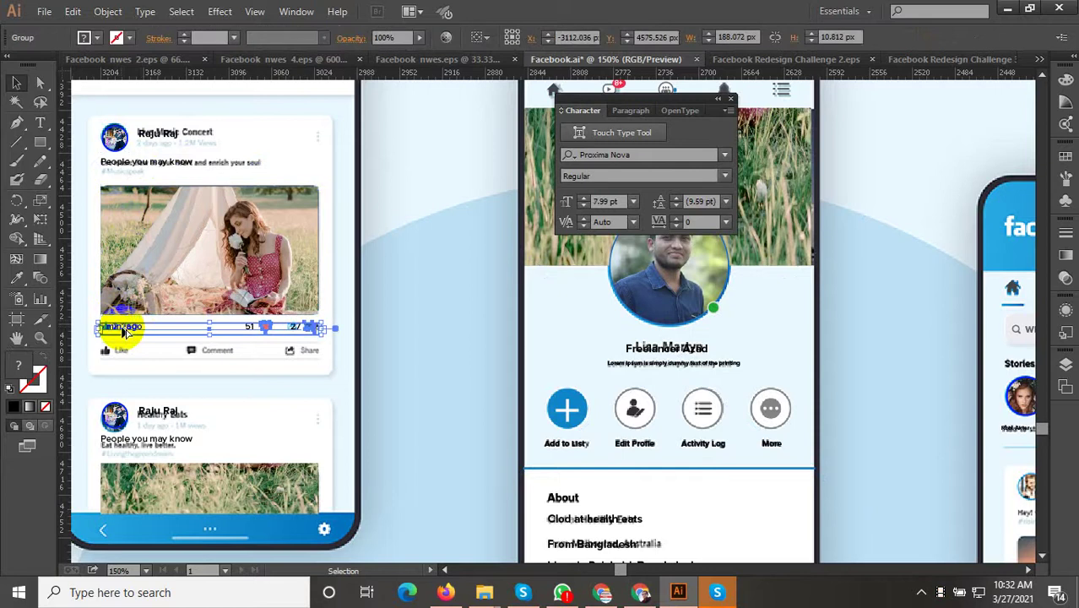
pyautogui.keyDown('shift'); pyautogui.click(145, 252); pyautogui.keyUp('shift')
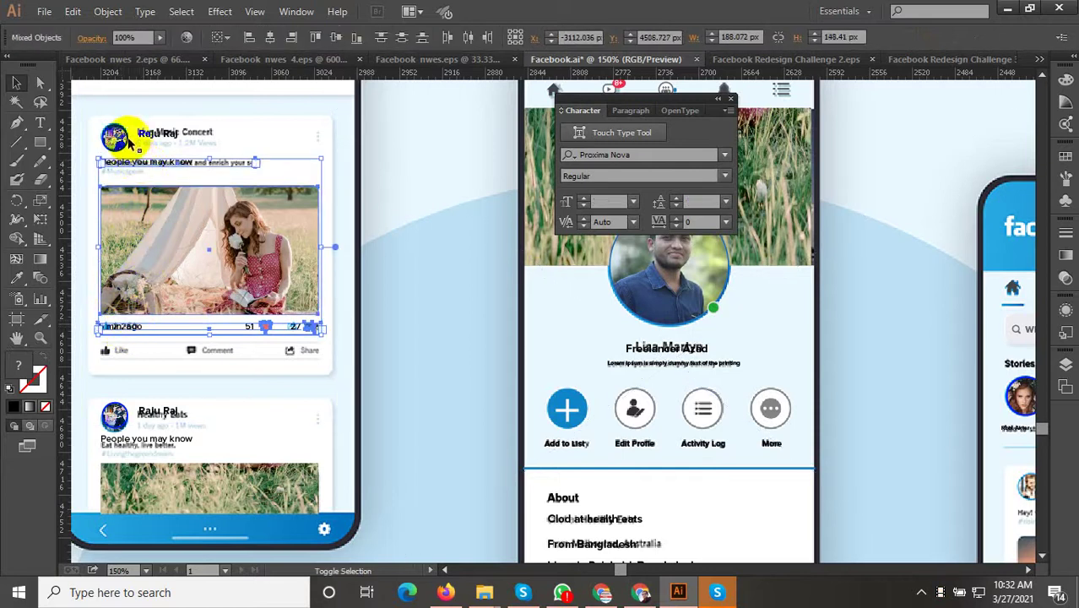
pyautogui.keyDown('shift'); pyautogui.click(153, 133); pyautogui.keyUp('shift')
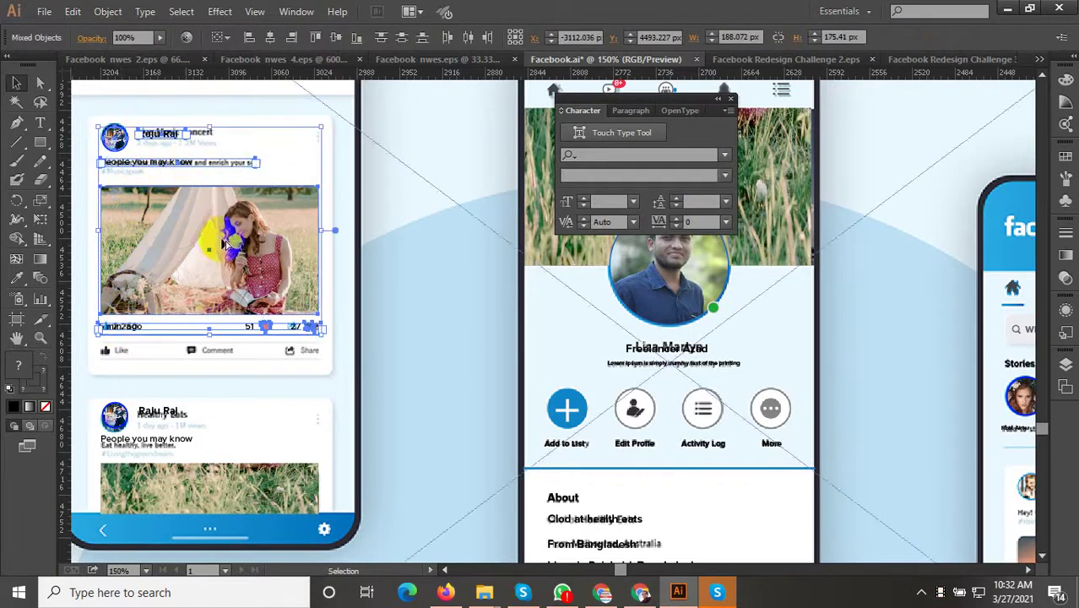
# Step: Pan to the middle phones and paste the post onto the feed phone's post card
pyautogui.hotkey('ctrl', '-')
pyautogui.hotkey('ctrl', '-')
pyautogui.moveTo(626, 382)
pyautogui.mouseDown()
pyautogui.moveTo(476, 319)
pyautogui.moveTo(490, 329)
pyautogui.moveTo(372, 245)
pyautogui.mouseUp()
pyautogui.scroll(2, 501, 441)
pyautogui.hotkey('ctrl', 'v')
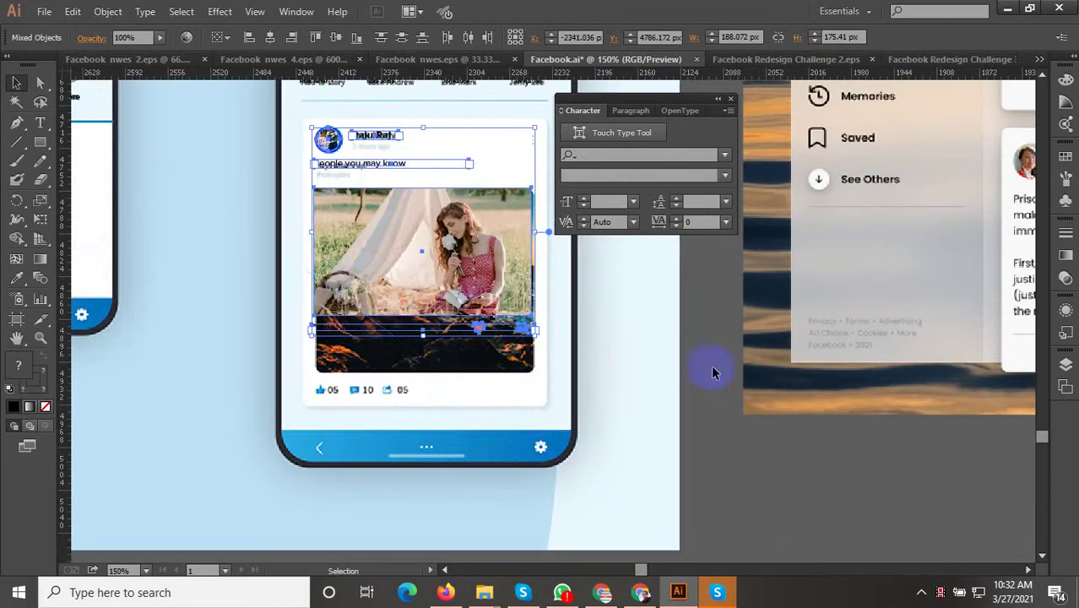
# Step: Move the stats line below the reaction row and delete its '5 min ago' text
pyautogui.click(731, 394)
pyautogui.click(418, 331)
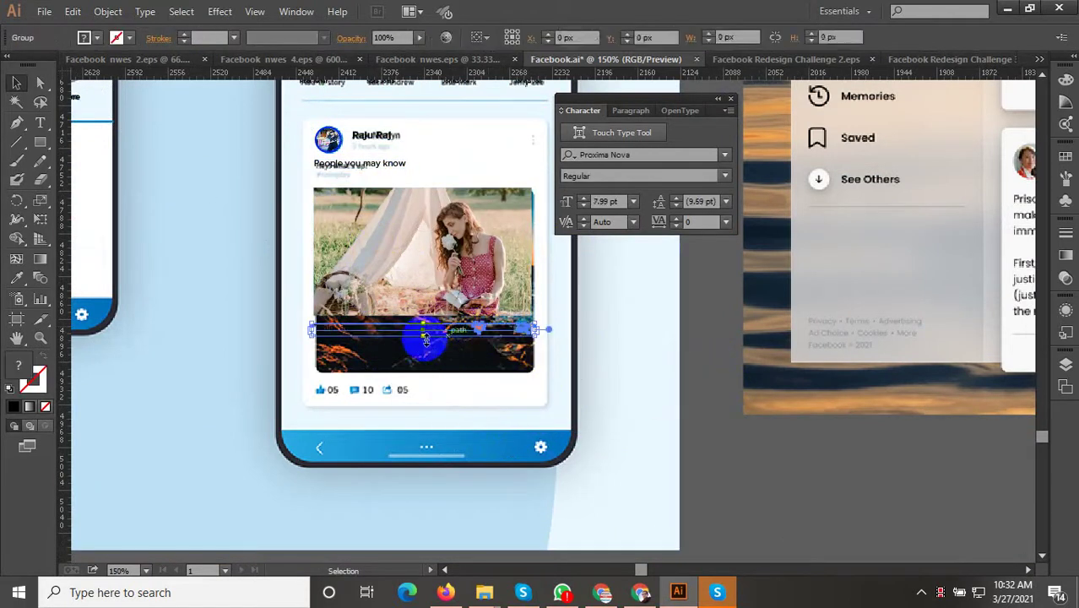
pyautogui.scroll(2, 390, 336)
pyautogui.moveTo(243, 316); pyautogui.dragTo(241, 479)
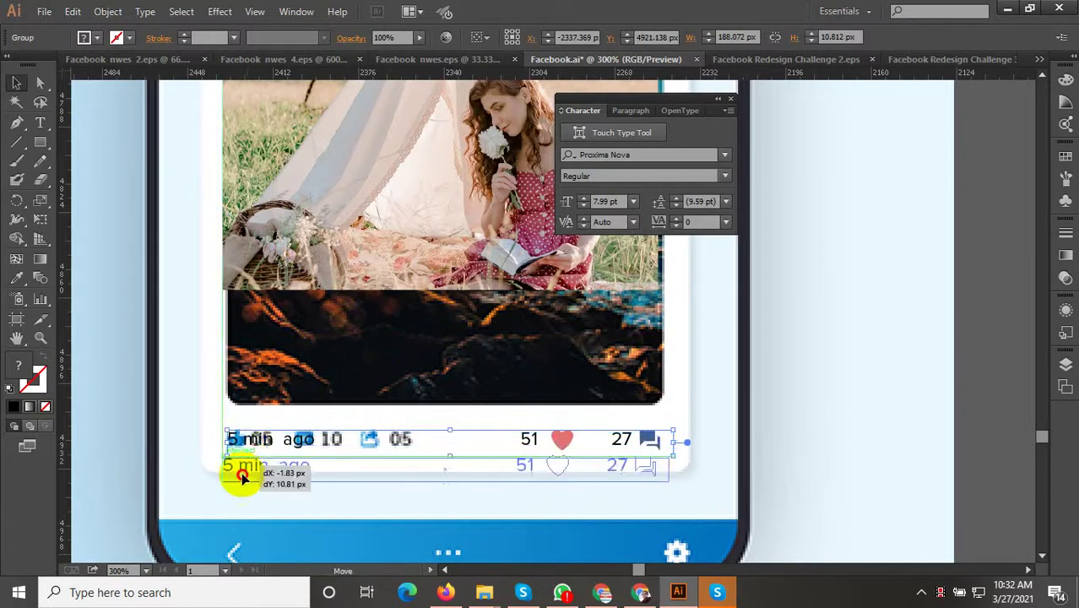
pyautogui.doubleClick(243, 480)
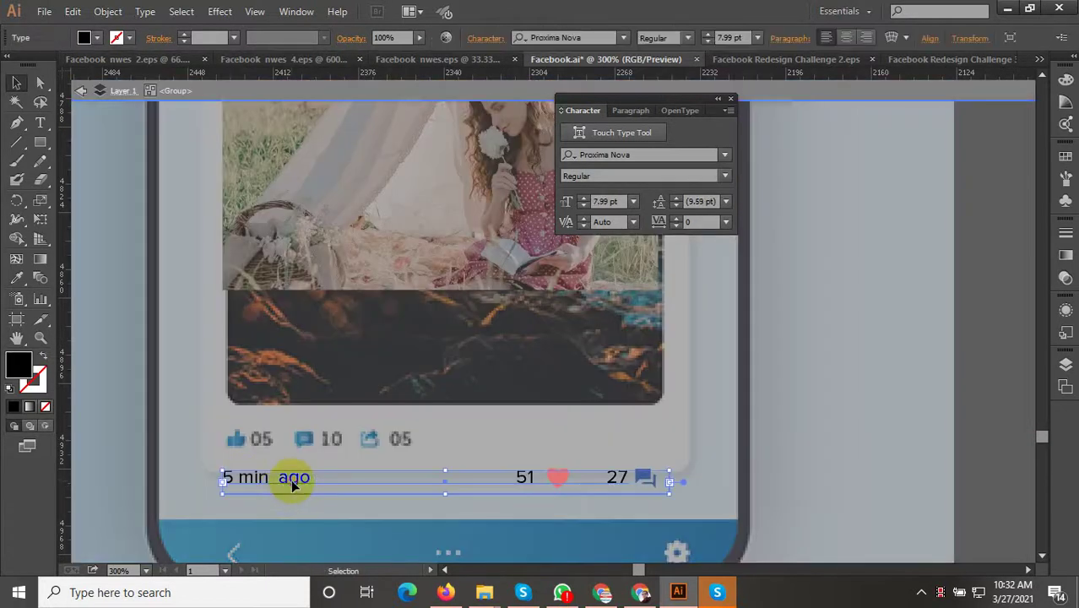
pyautogui.doubleClick(288, 479)
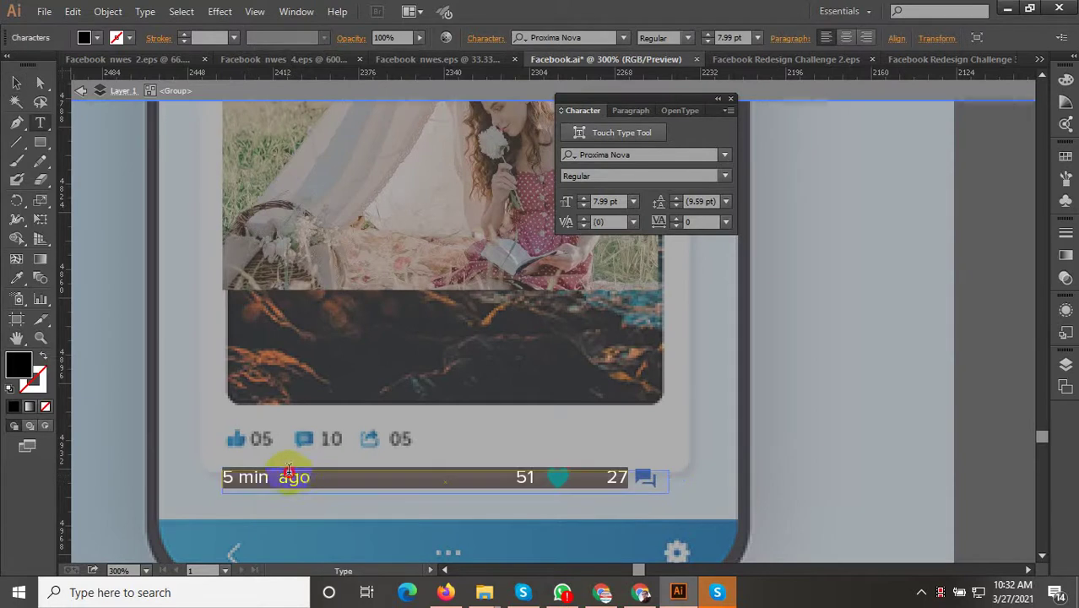
pyautogui.moveTo(380, 476); pyautogui.dragTo(211, 489)
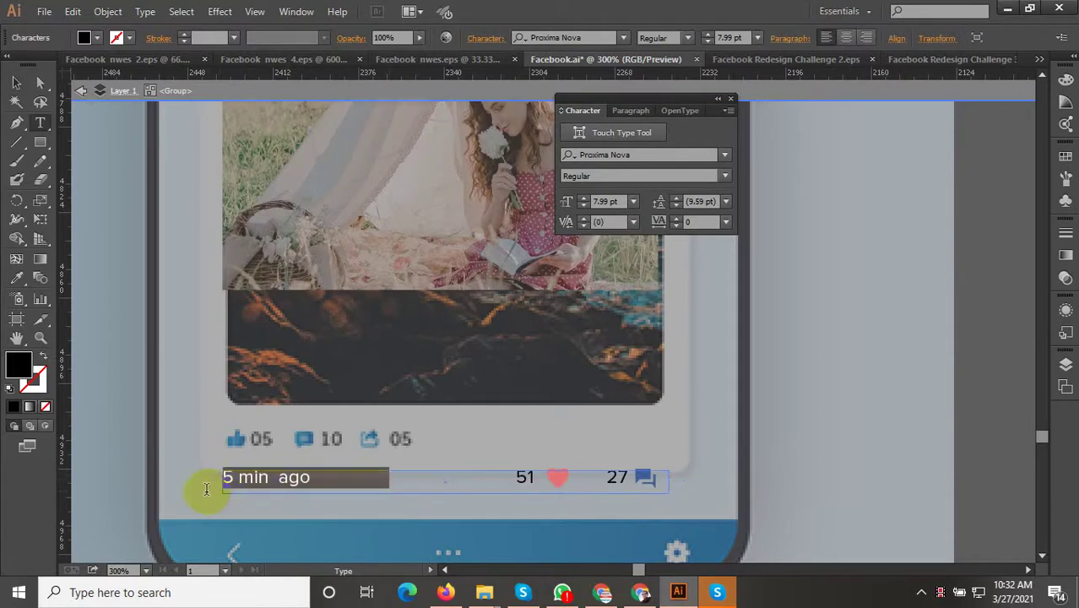
pyautogui.press('BackSpace')
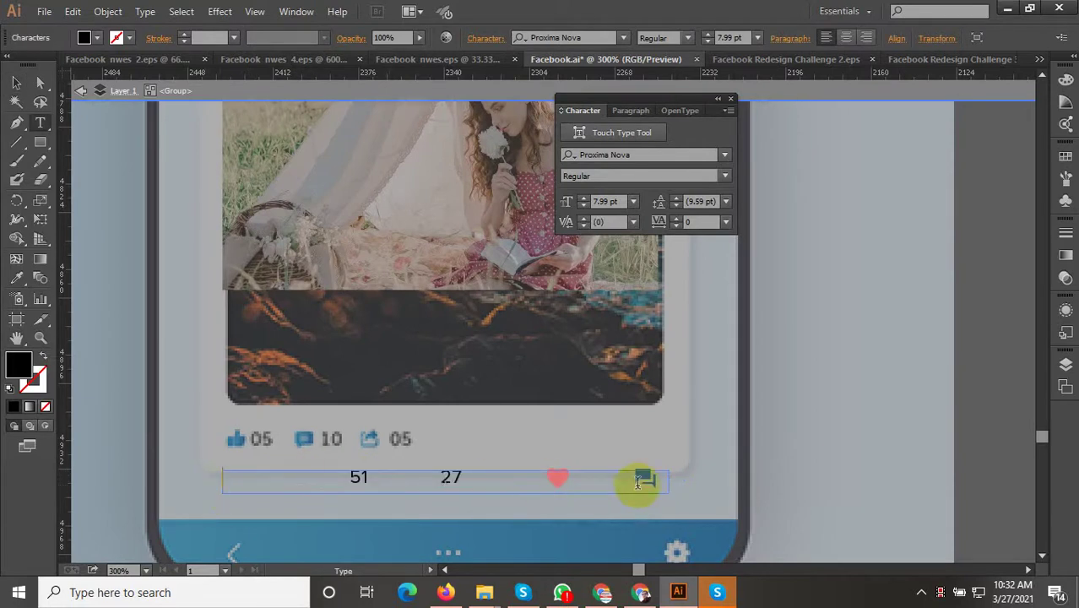
# Step: Shift the 51 and 27 count row right and nudge the heart and comment icons alongside
pyautogui.click(53, 183)
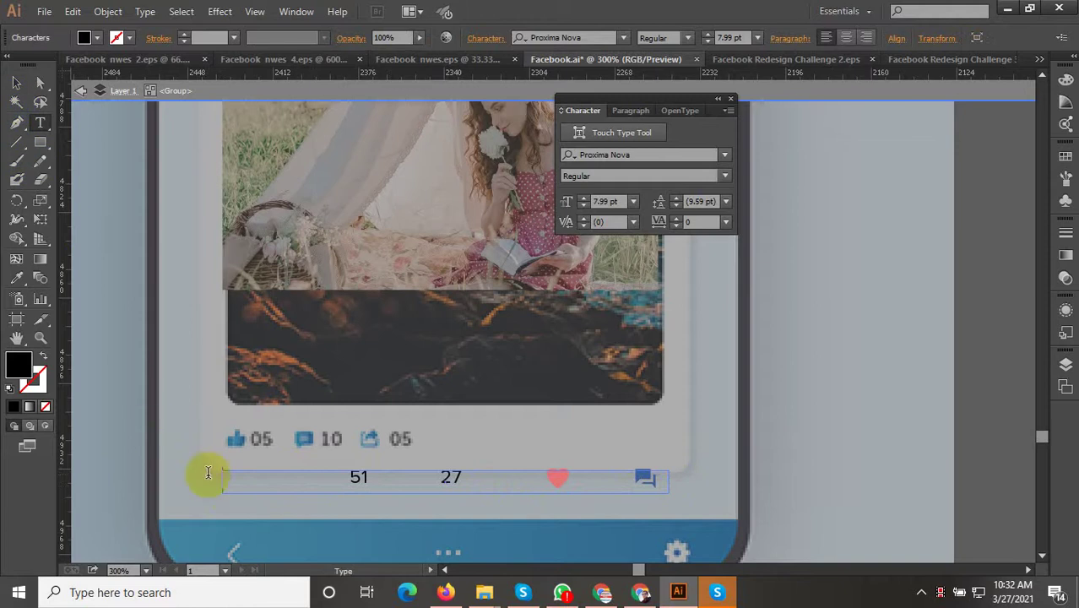
pyautogui.click(15, 82)
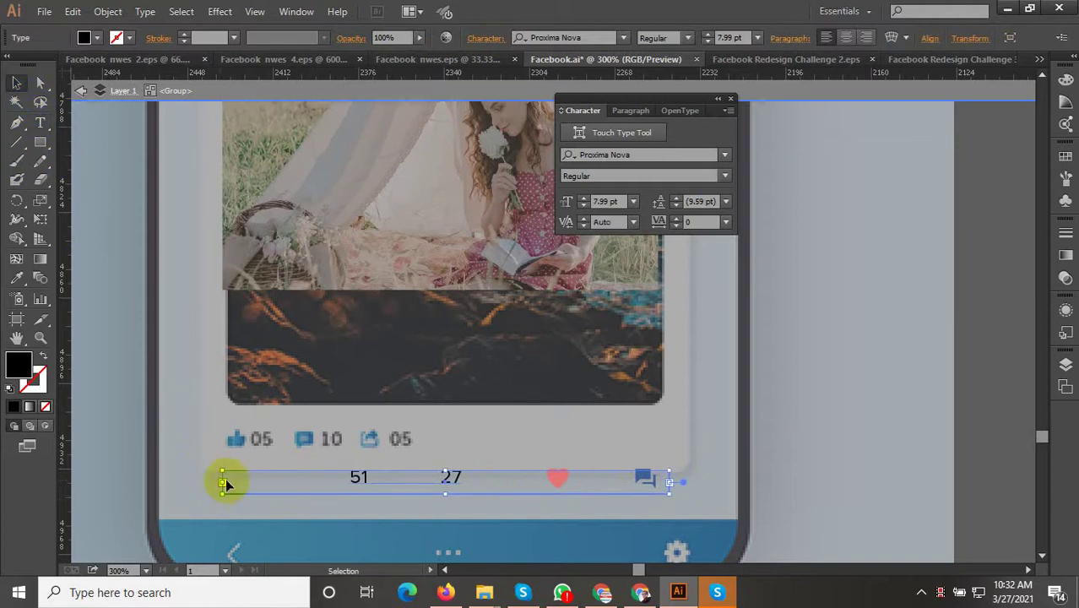
pyautogui.moveTo(224, 482); pyautogui.dragTo(398, 487)
pyautogui.click(696, 490)
pyautogui.click(564, 483)
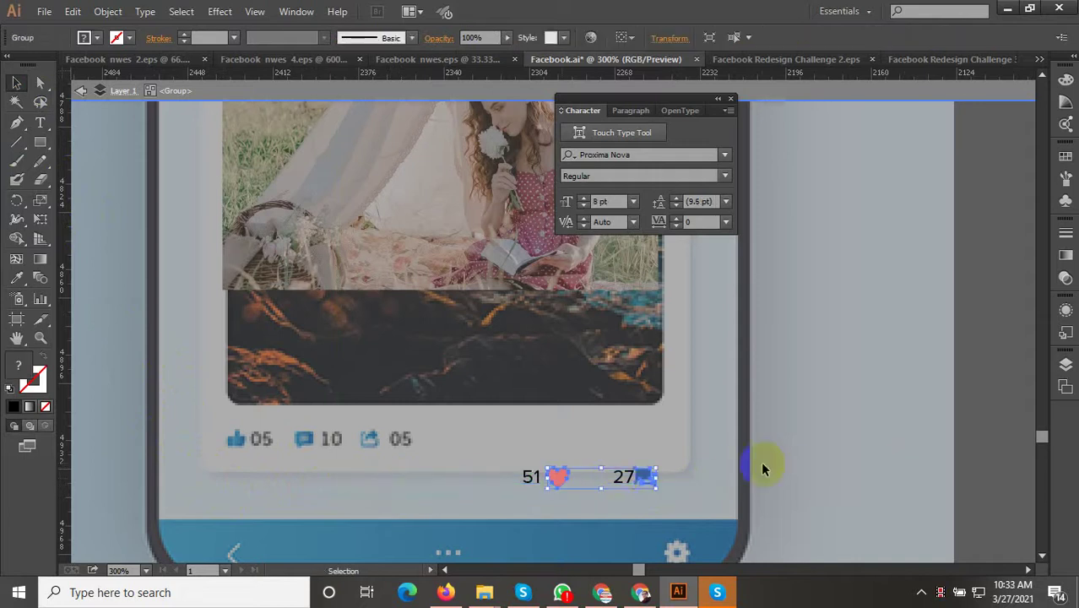
pyautogui.keyDown('shift'); pyautogui.click(646, 480); pyautogui.keyUp('shift')
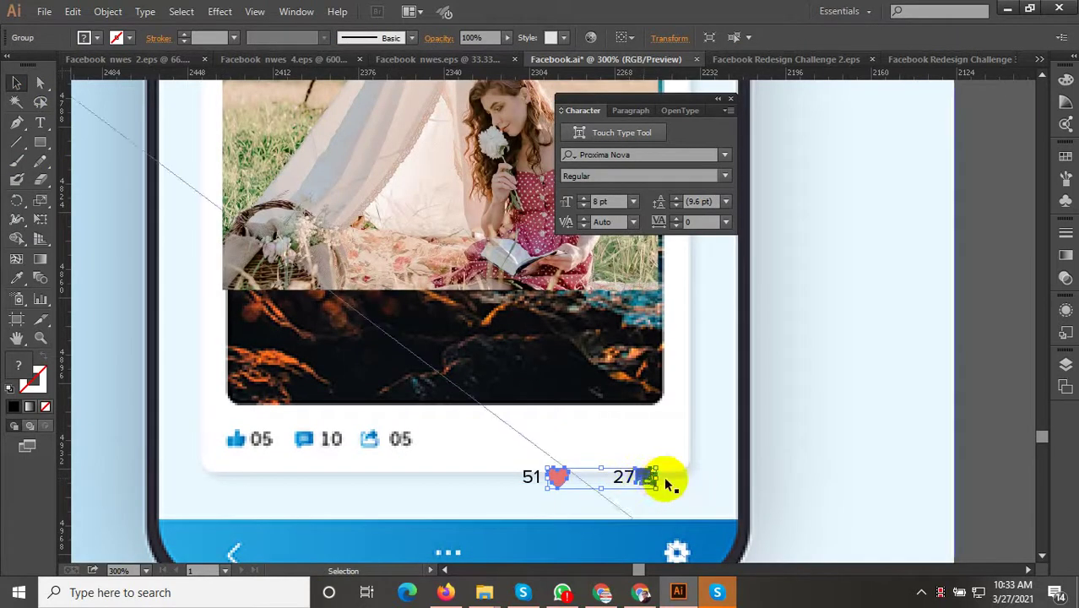
pyautogui.scroll(2, 649, 478)
pyautogui.moveTo(646, 480); pyautogui.dragTo(665, 470)
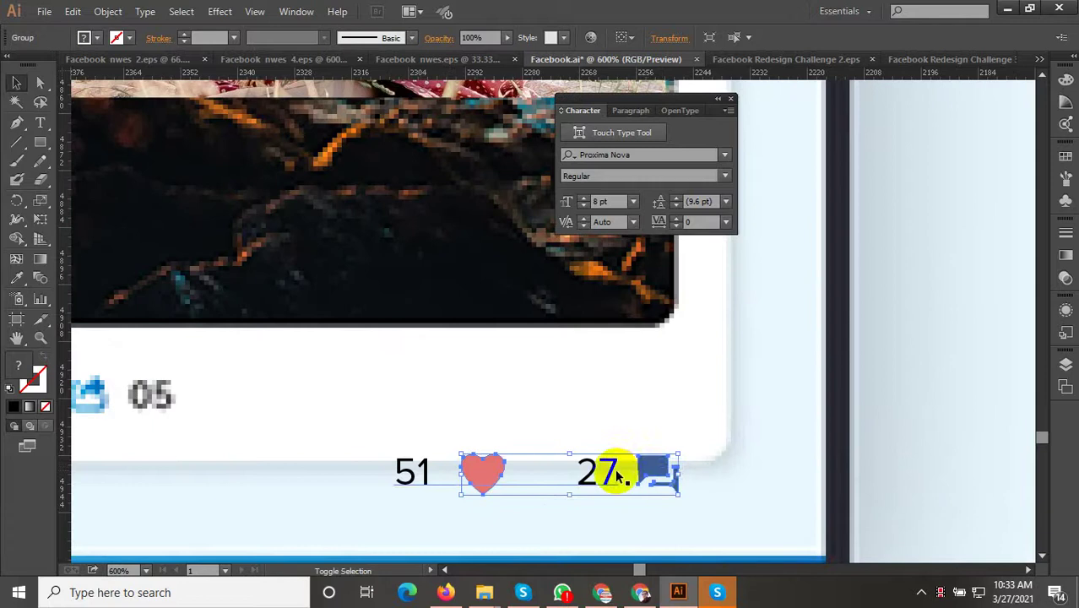
# Step: Group the 51/27 counts with their heart and comment icons and place the group on the reaction row
pyautogui.keyDown('shift'); pyautogui.click(618, 476); pyautogui.keyUp('shift')
pyautogui.rightClick(630, 463)
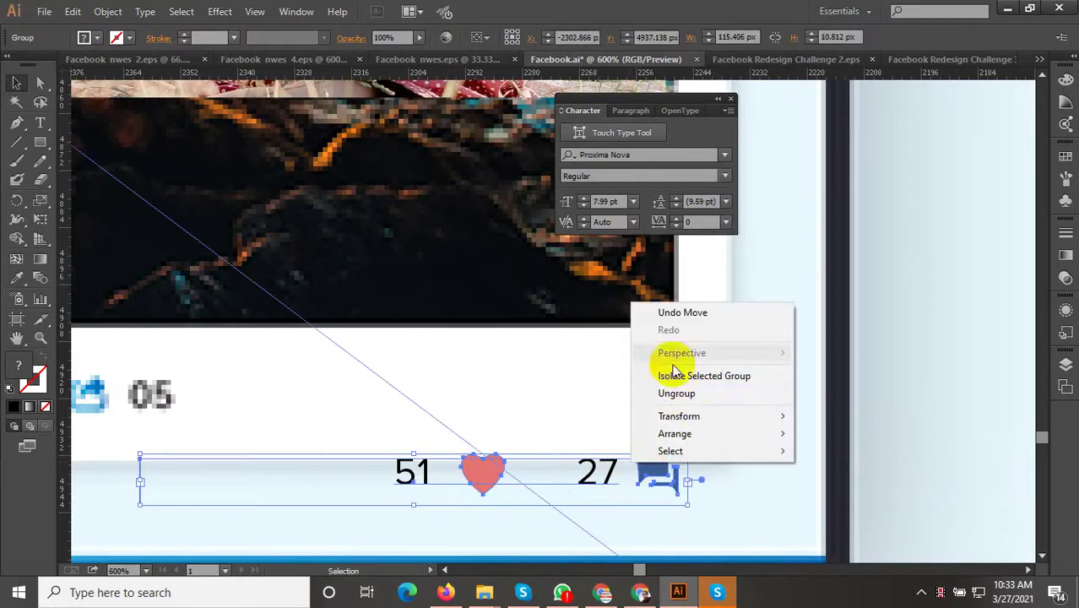
pyautogui.click(108, 11)
pyautogui.click(132, 71)
pyautogui.scroll(-2, 810, 411)
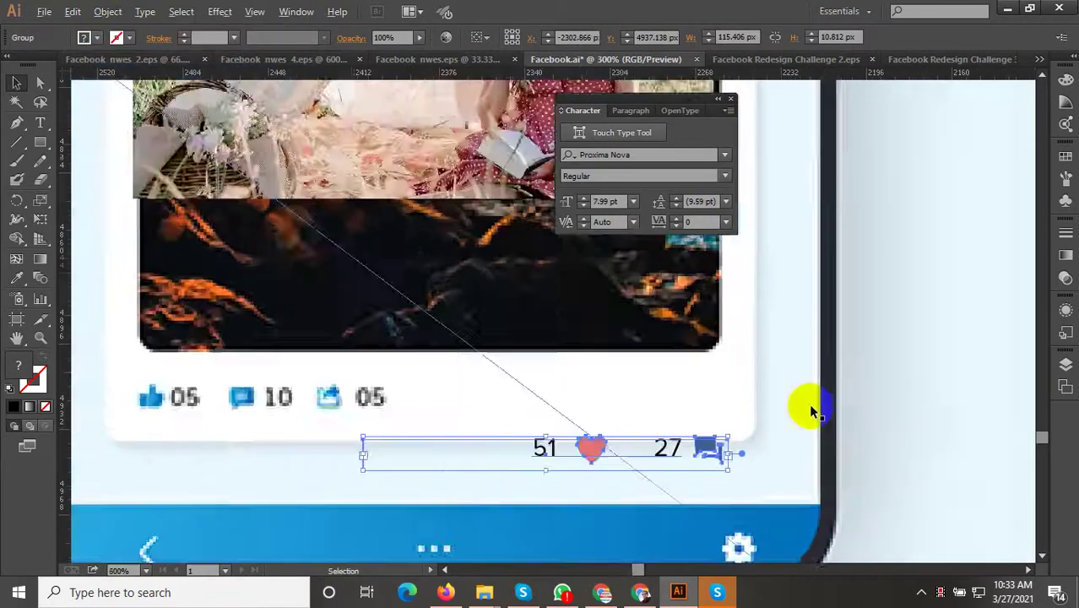
pyautogui.moveTo(735, 437); pyautogui.dragTo(449, 400)
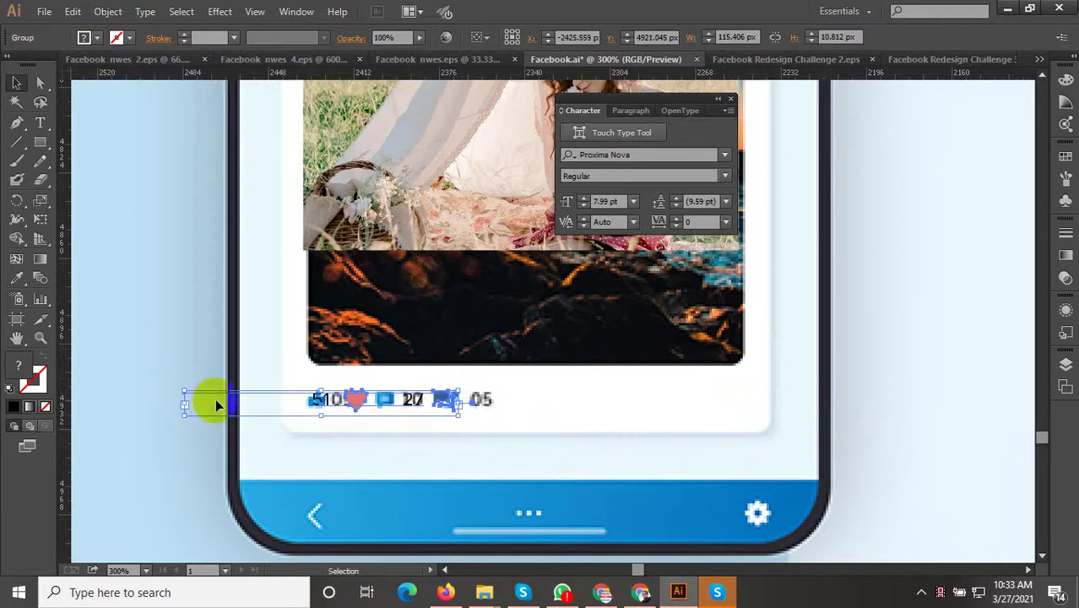
pyautogui.click(159, 357)
pyautogui.scroll(-2, 506, 473)
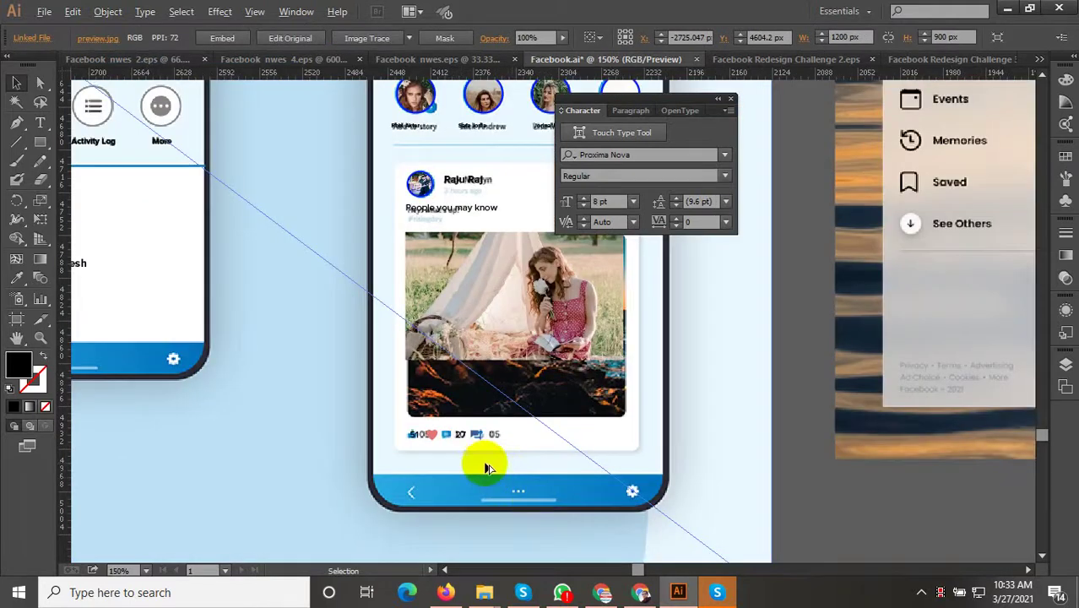
# Step: Zoom out and drag preview.jpg off the three-phone mockup artboard
pyautogui.scroll(2, 483, 464)
pyautogui.scroll(-3, 481, 461)
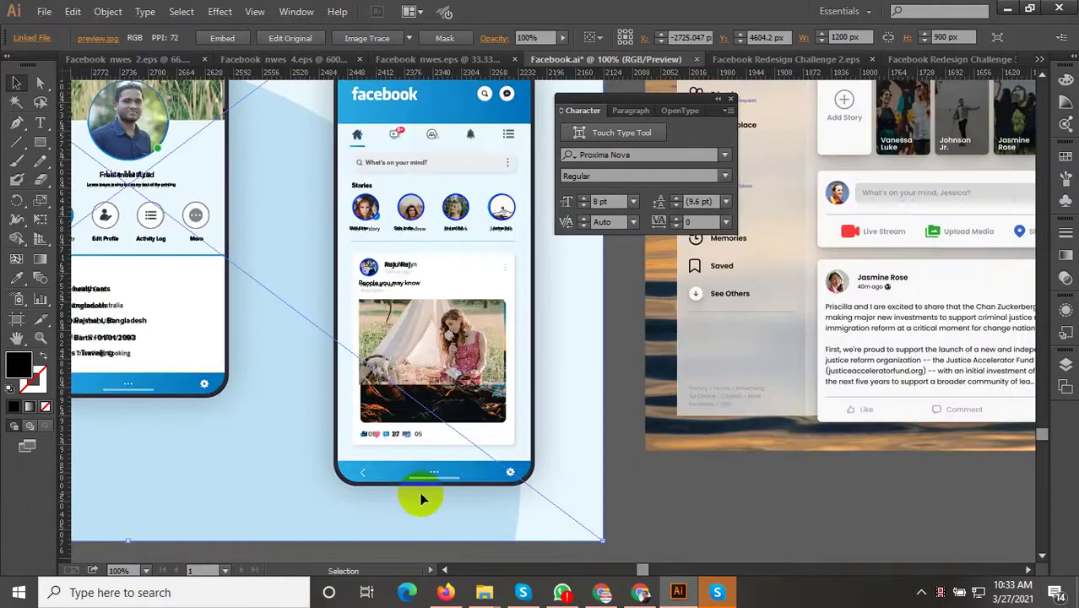
pyautogui.scroll(-5, 537, 489)
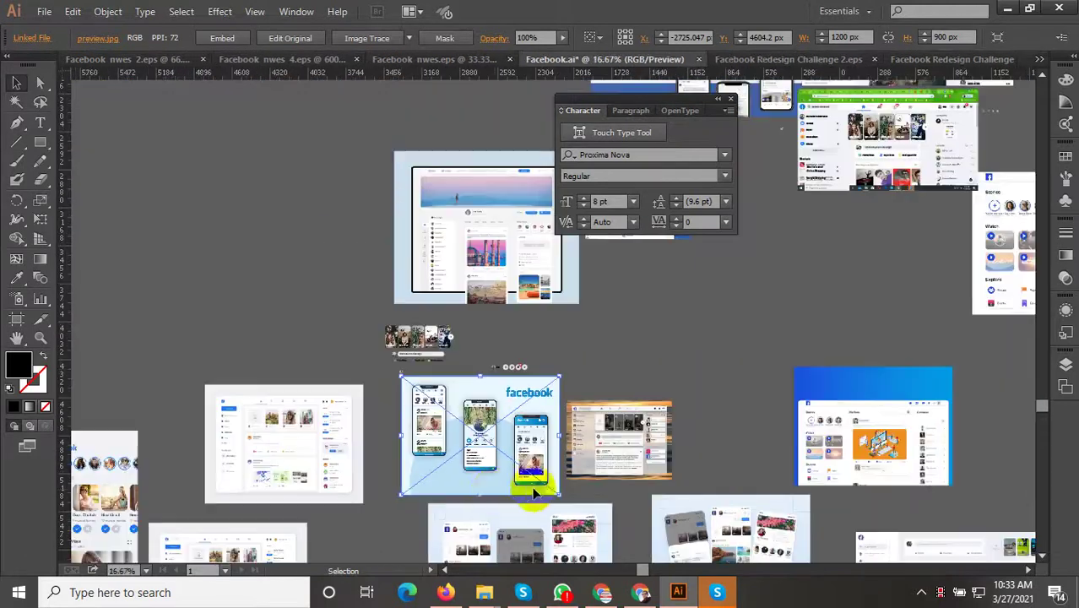
pyautogui.moveTo(496, 494); pyautogui.dragTo(276, 372)
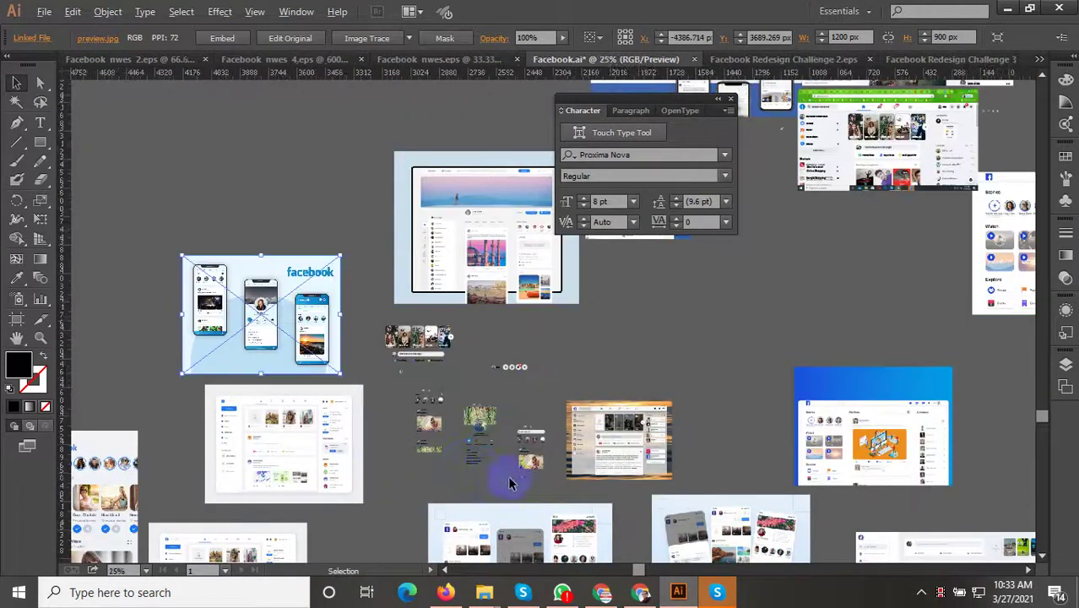
pyautogui.scroll(2, 505, 477)
pyautogui.click(336, 297)
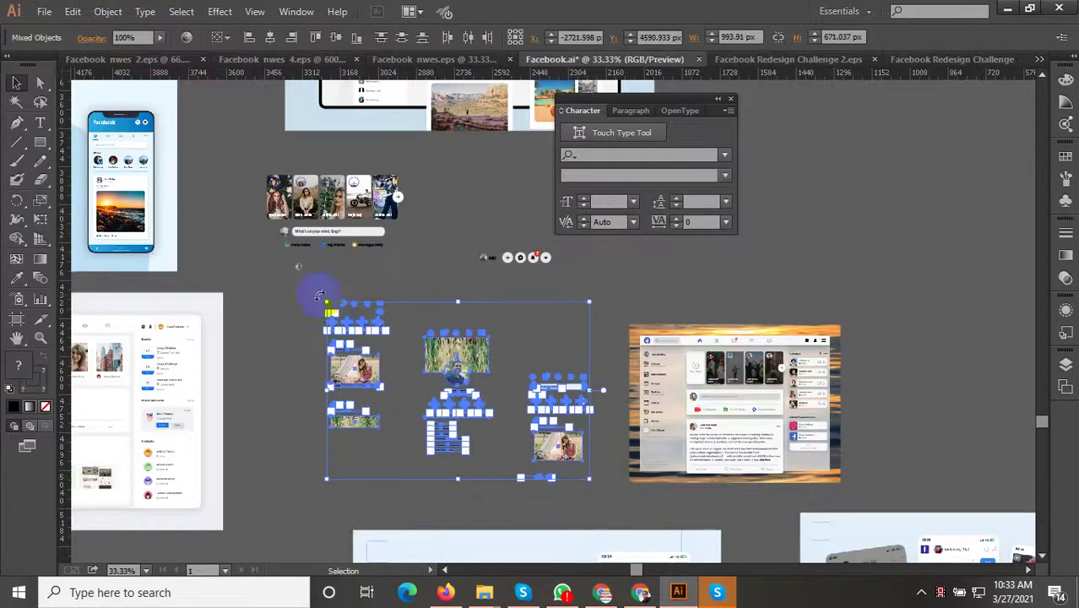
# Step: Deselect the mockup artwork and bring up the File menu's save options
pyautogui.scroll(2, 314, 313)
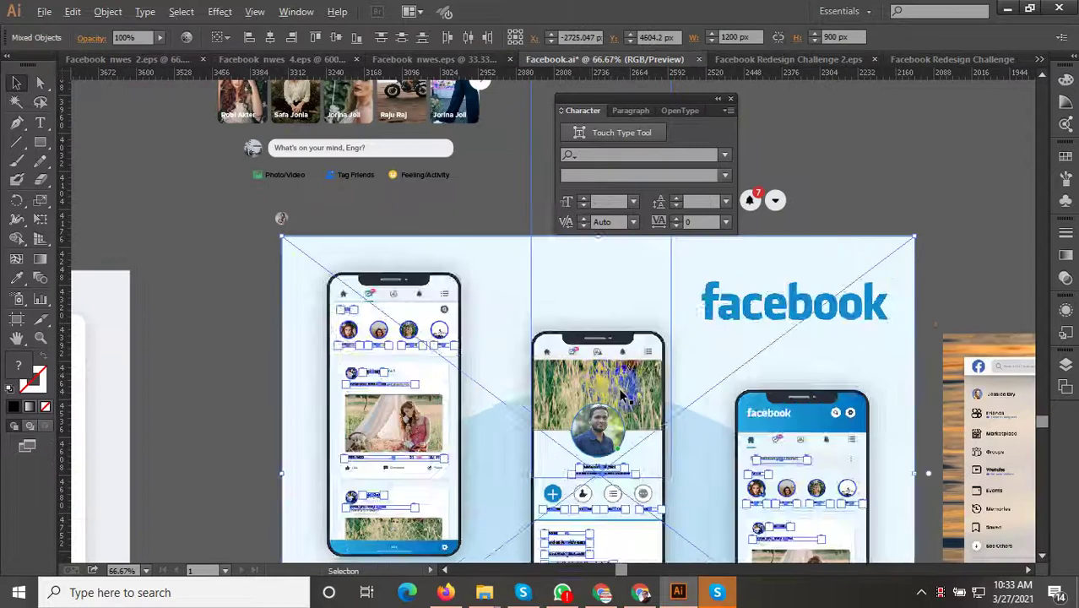
pyautogui.scroll(-1, 326, 312)
pyautogui.click(320, 322)
pyautogui.scroll(-2, 421, 386)
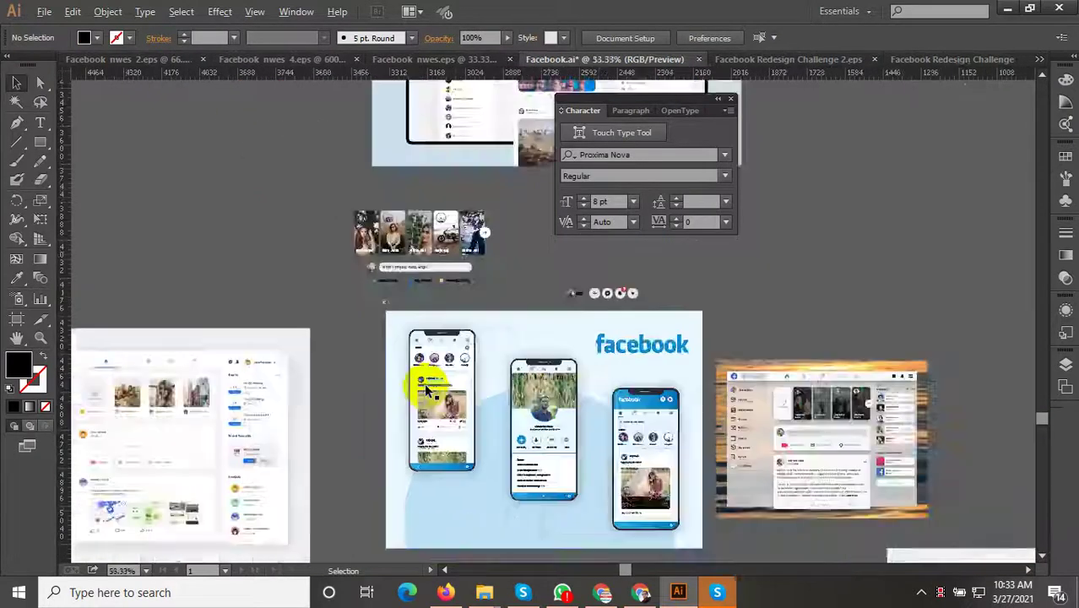
pyautogui.scroll(-1, 456, 390)
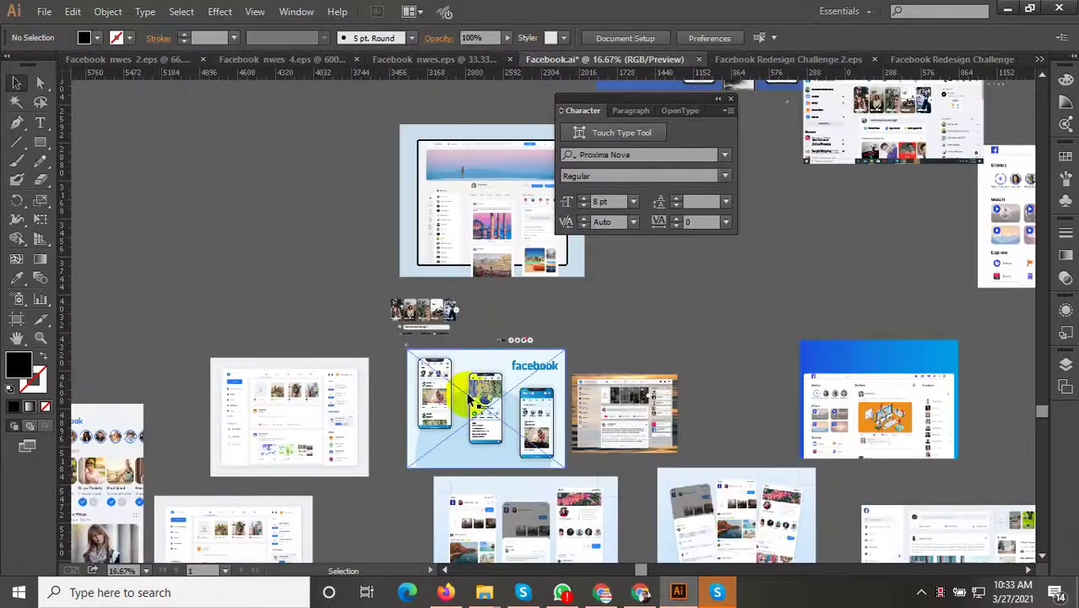
pyautogui.scroll(-1, 469, 397)
pyautogui.click(44, 11)
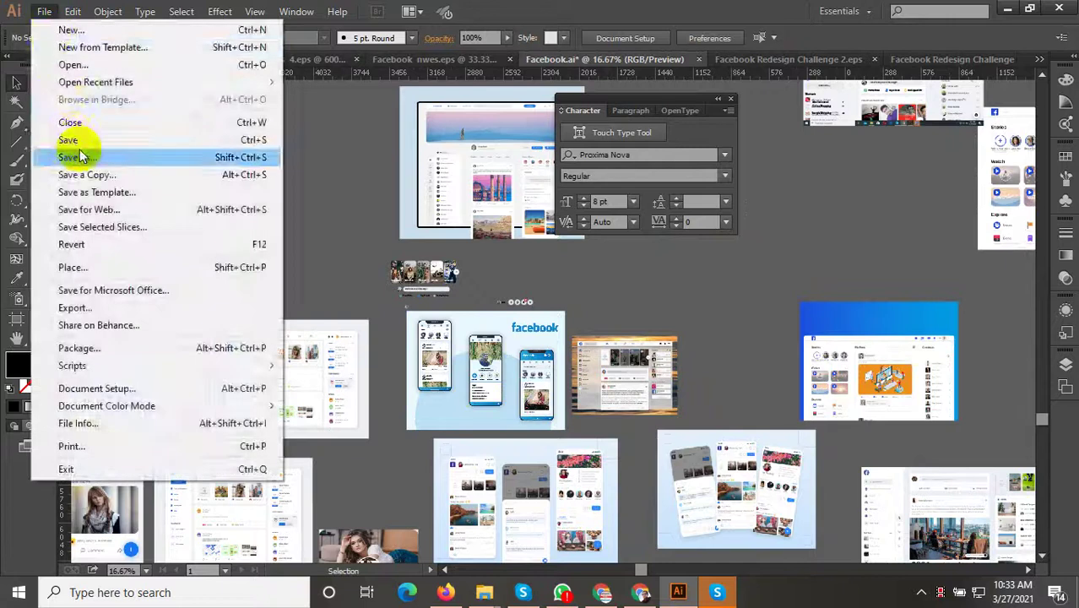